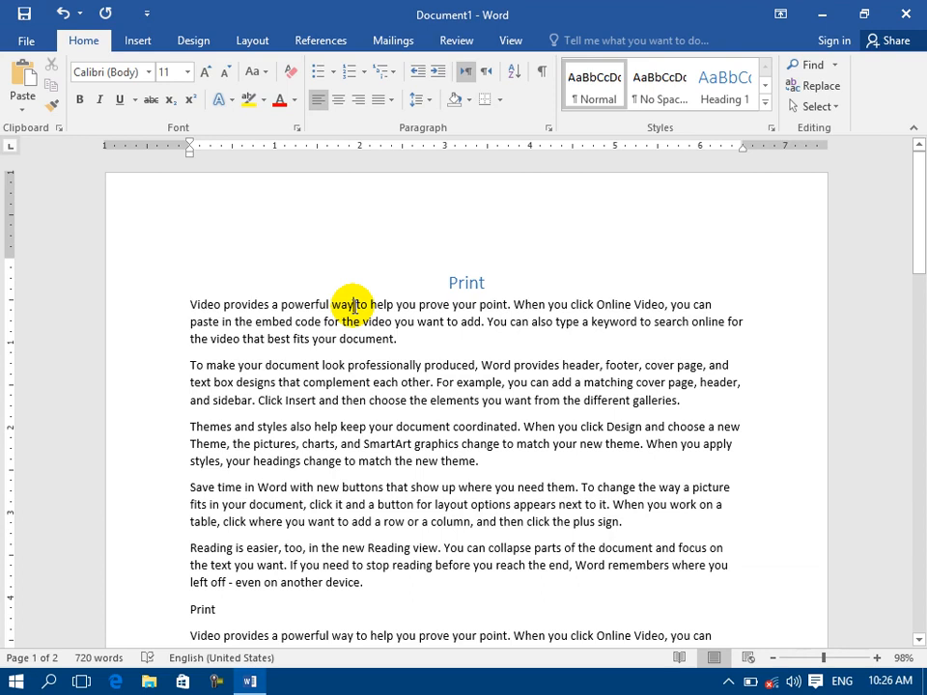
# Open the document's print settings and preview.
pyautogui.moveTo(243, 338); pyautogui.dragTo(359, 368)
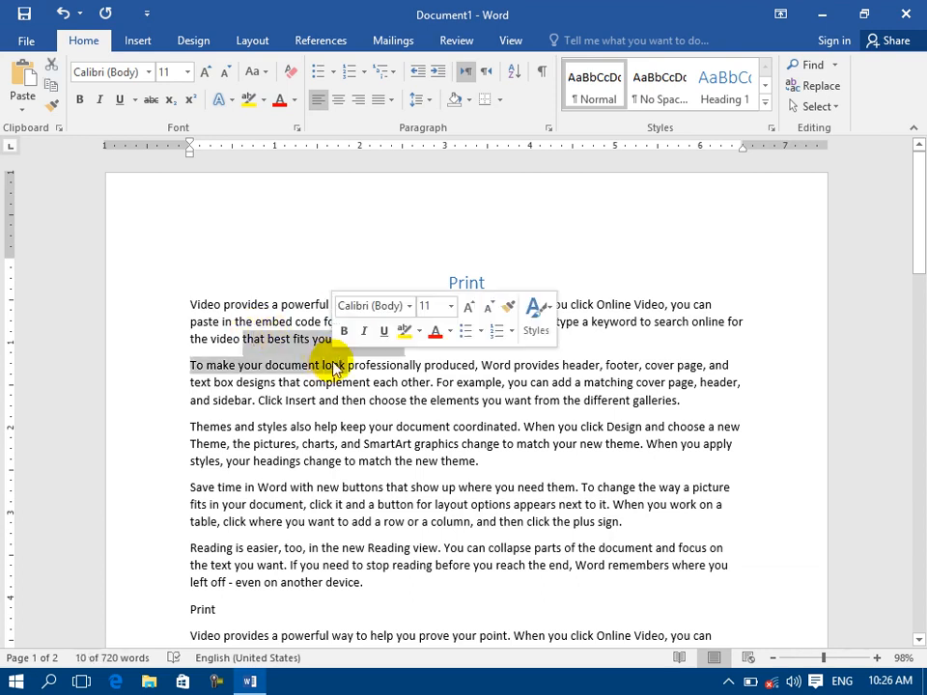
pyautogui.click(195, 272)
pyautogui.hotkey('ctrl', 'p')
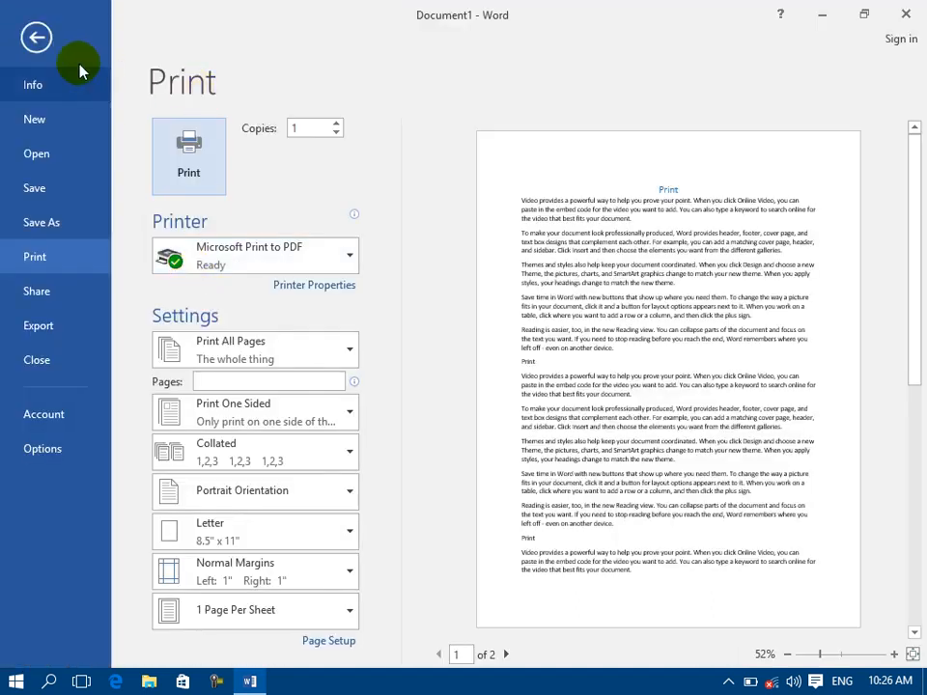
pyautogui.click(37, 37)
pyautogui.click(36, 42)
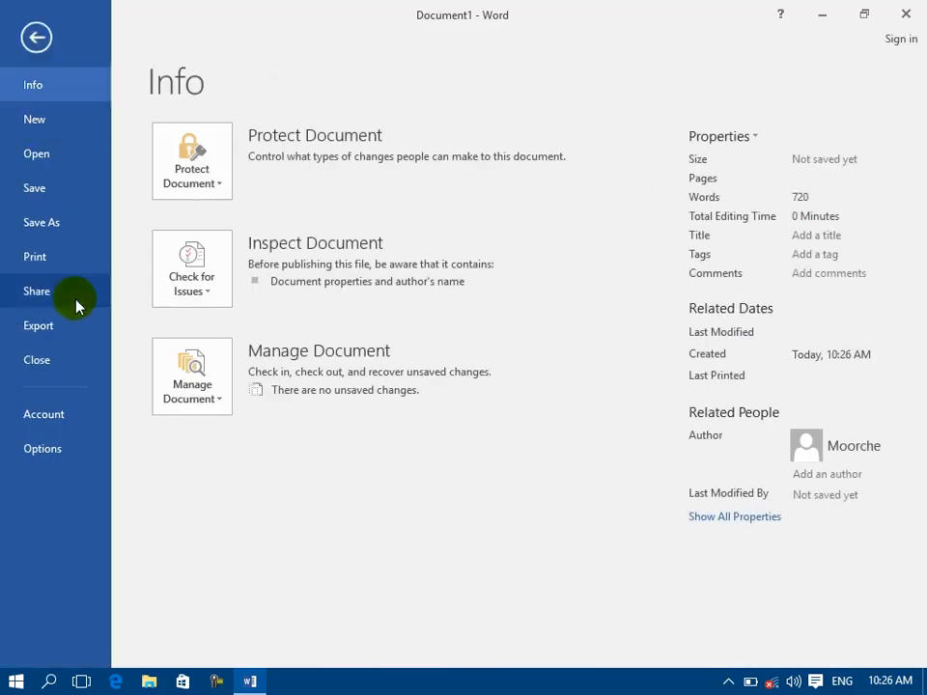
pyautogui.click(43, 257)
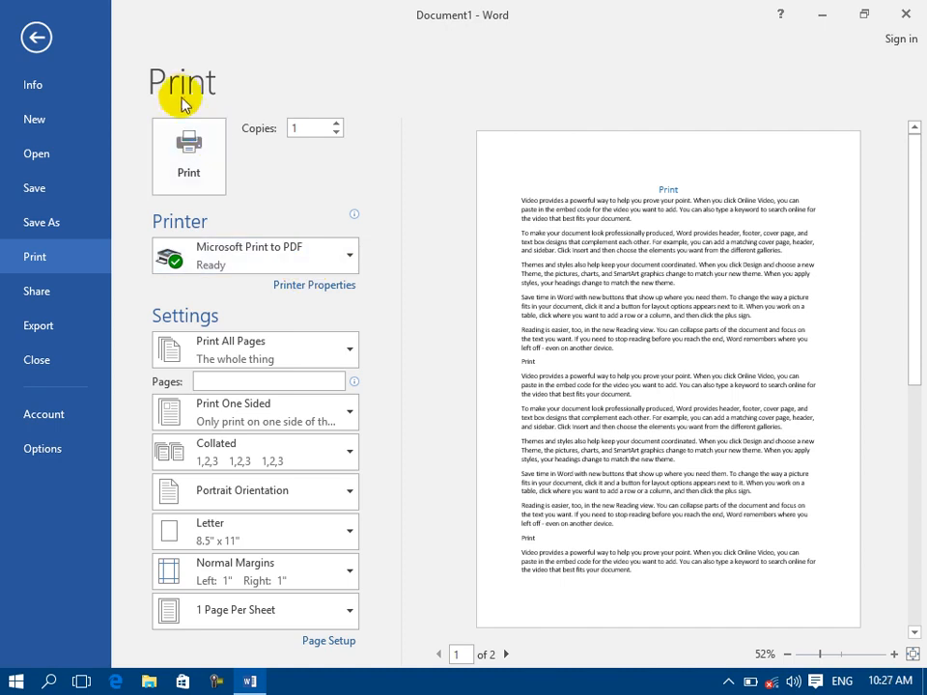
# Try 5 followed by the letter a as the number of copies, and replace the entry with 10.
pyautogui.click(314, 129)
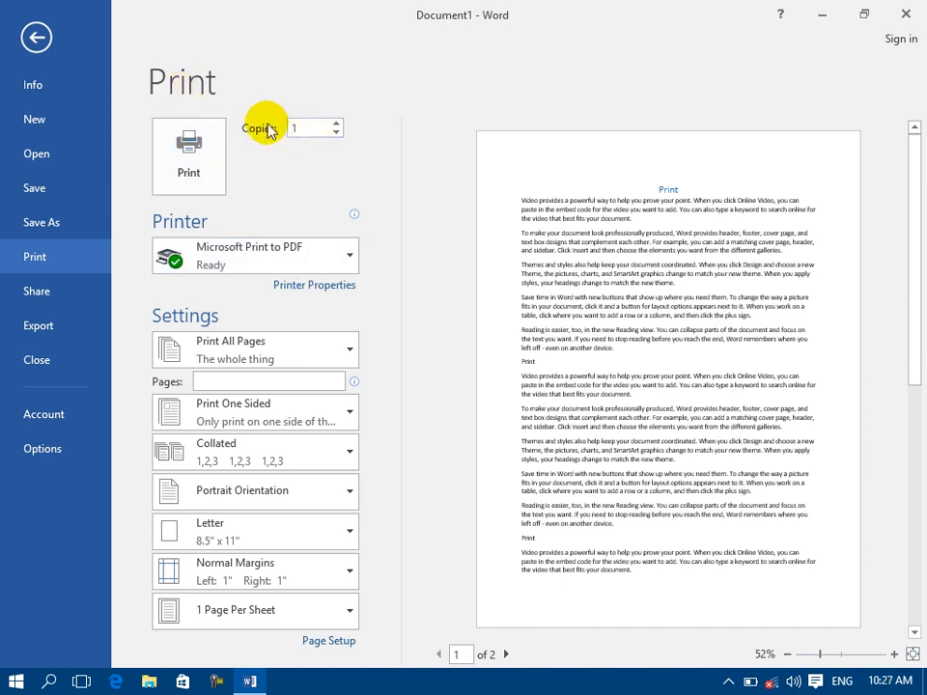
pyautogui.doubleClick(293, 128)
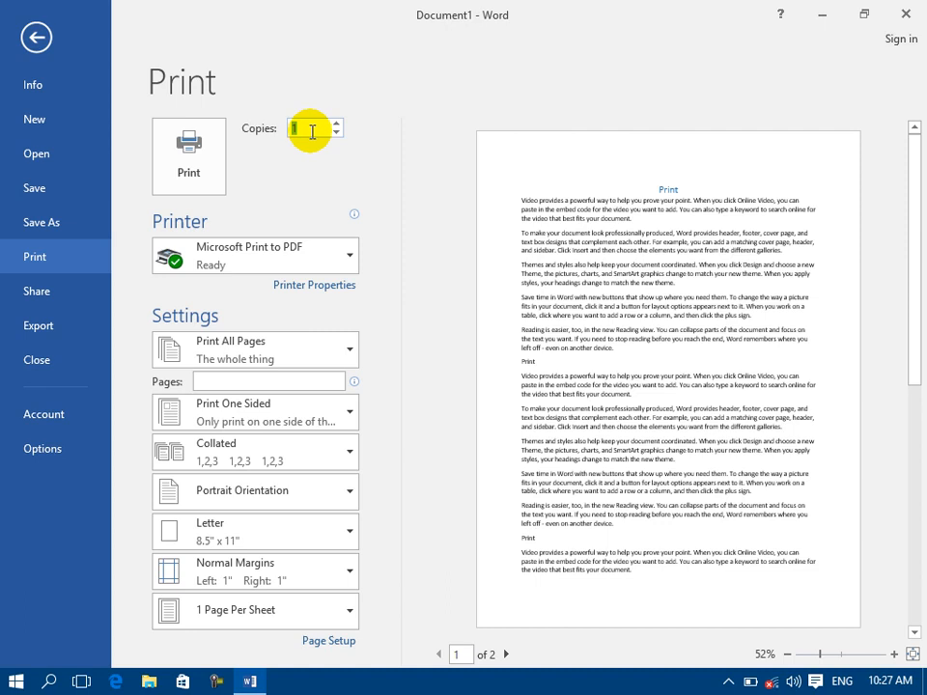
pyautogui.write('5')
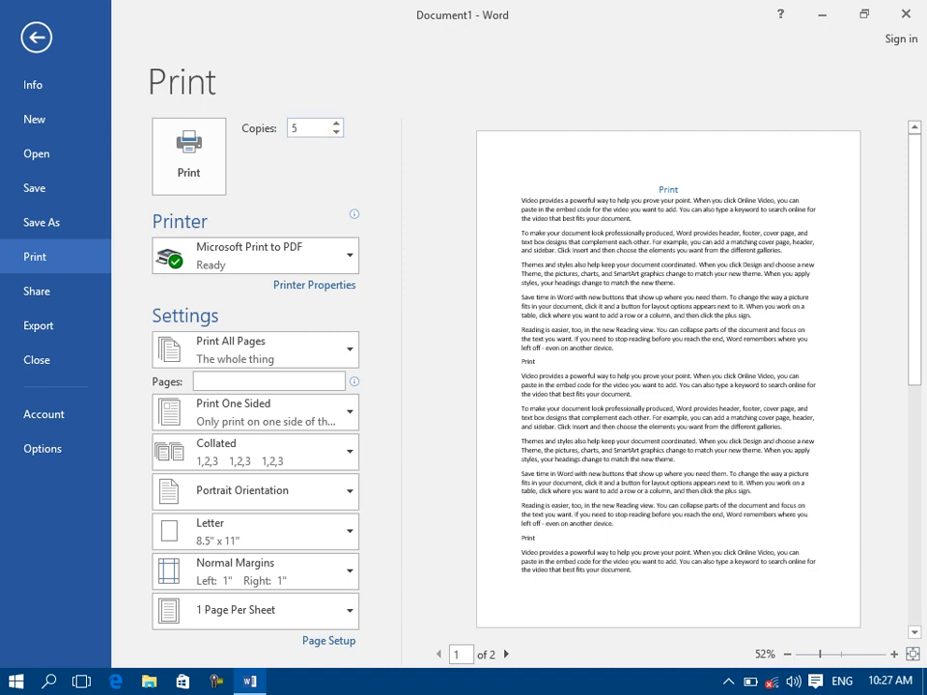
pyautogui.write('a')
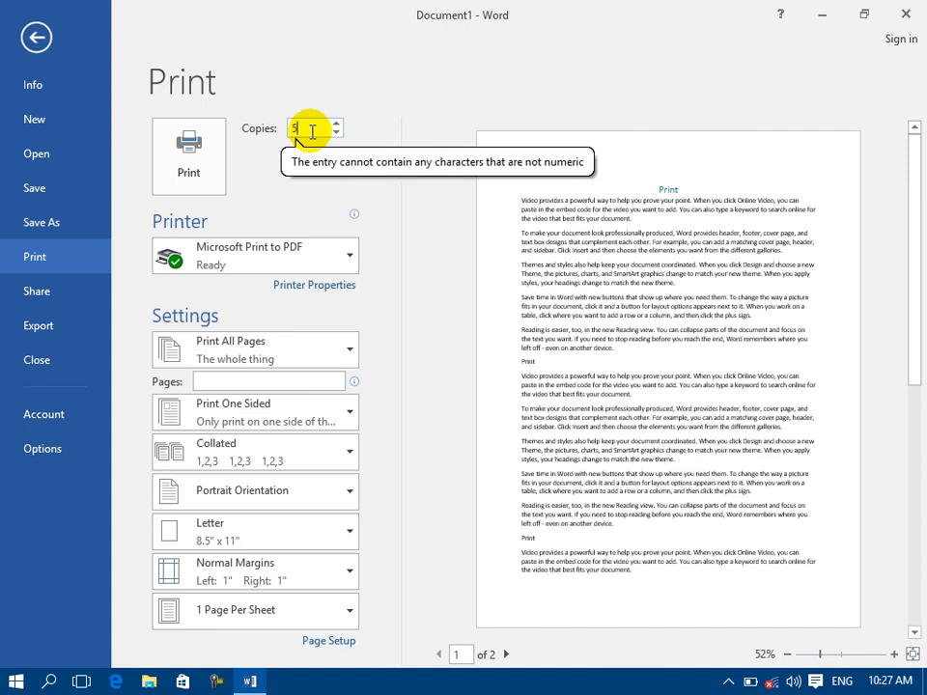
pyautogui.press('BackSpace')
pyautogui.press('BackSpace')
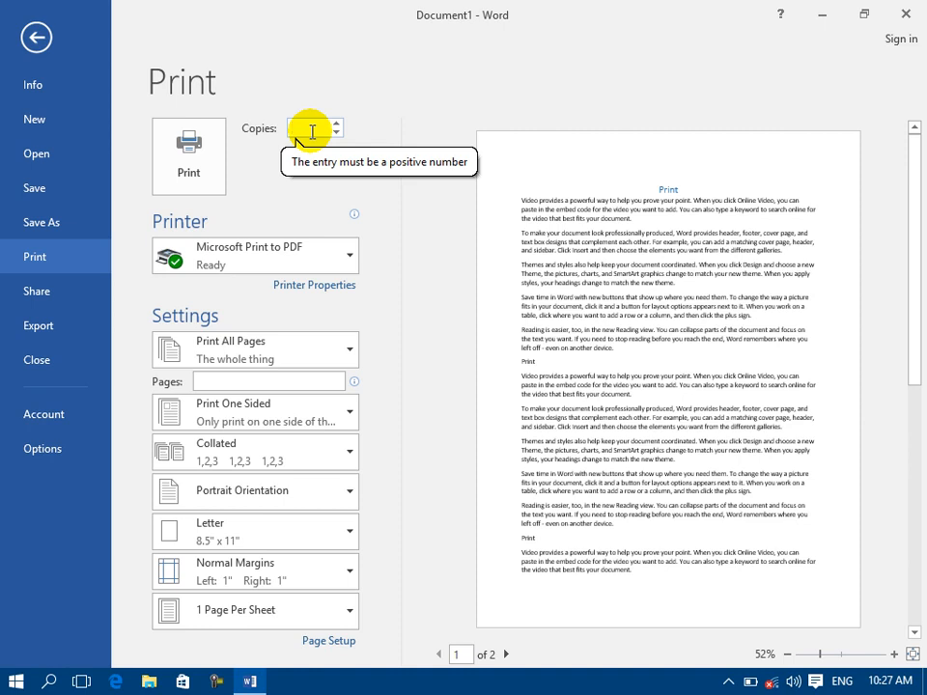
pyautogui.write('10')
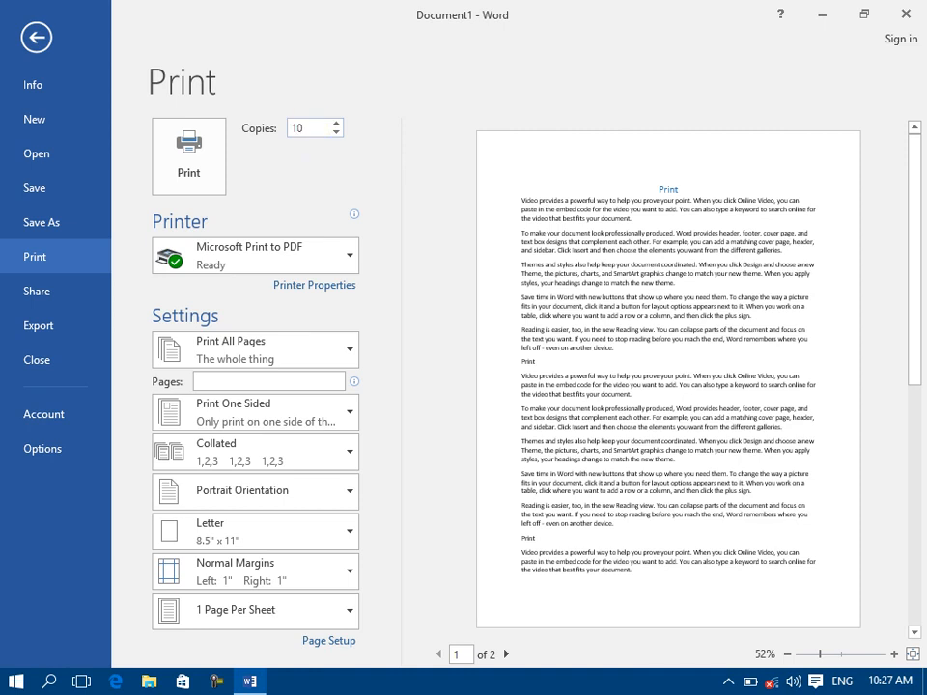
pyautogui.click(685, 230)
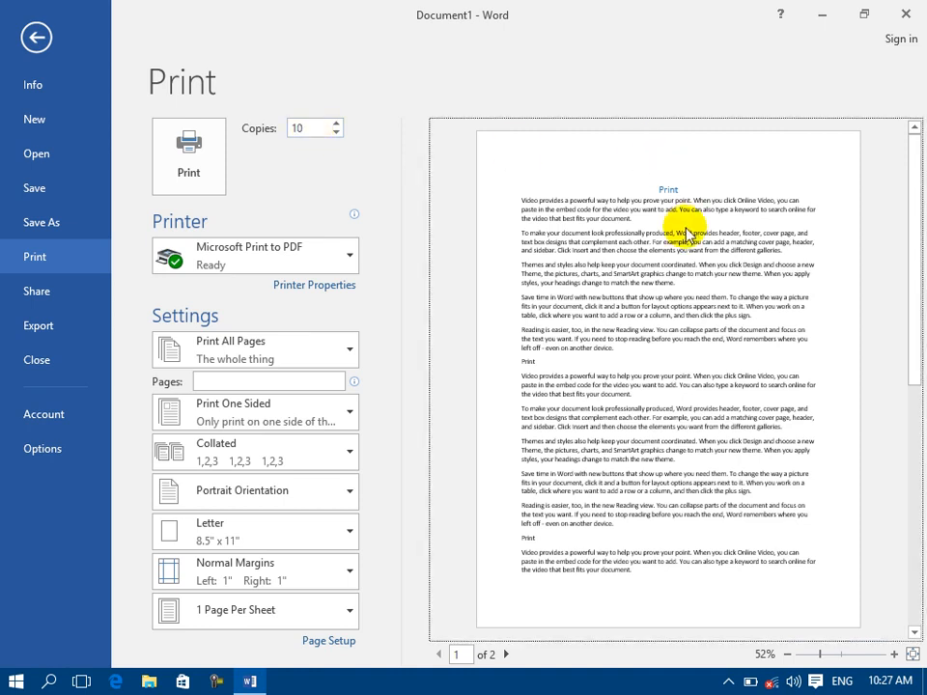
# Try 10000 and 32767 as the number of copies.
pyautogui.click(291, 127)
pyautogui.moveTo(291, 127); pyautogui.dragTo(316, 128)
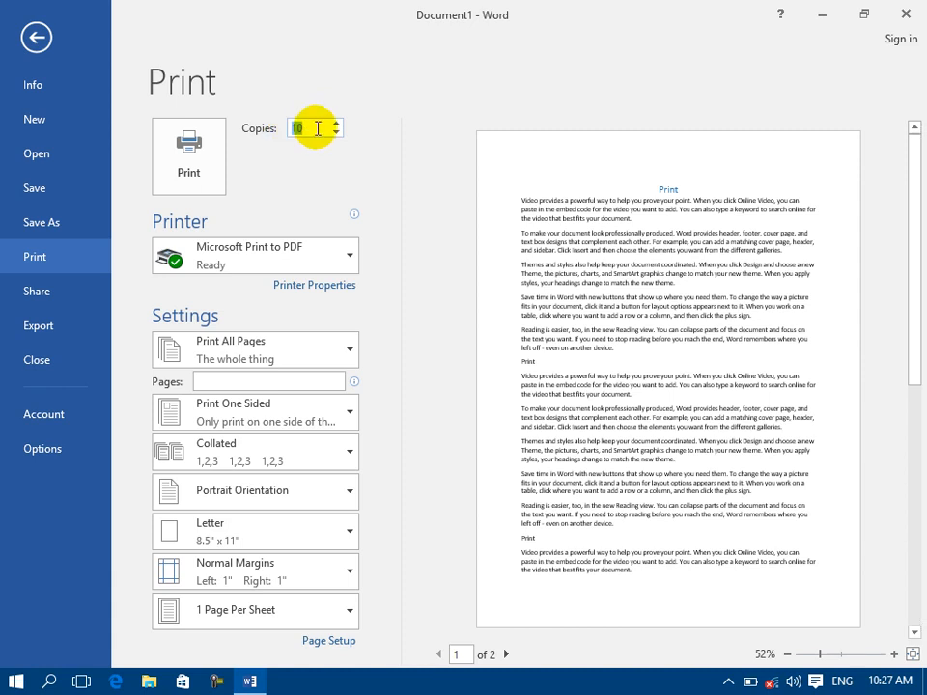
pyautogui.write('10000')
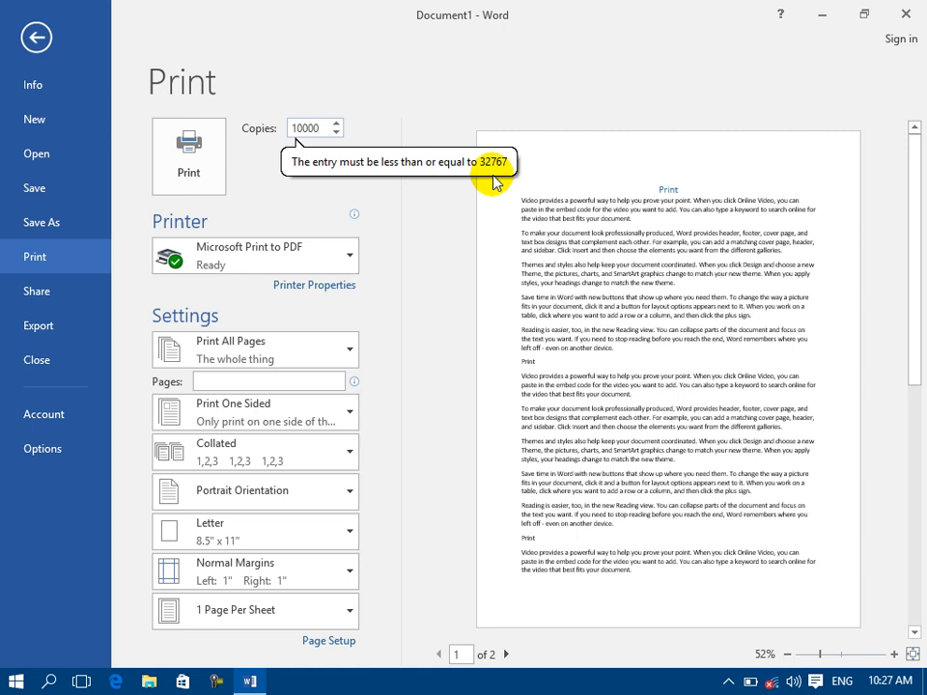
pyautogui.doubleClick(308, 129)
pyautogui.write('32767')
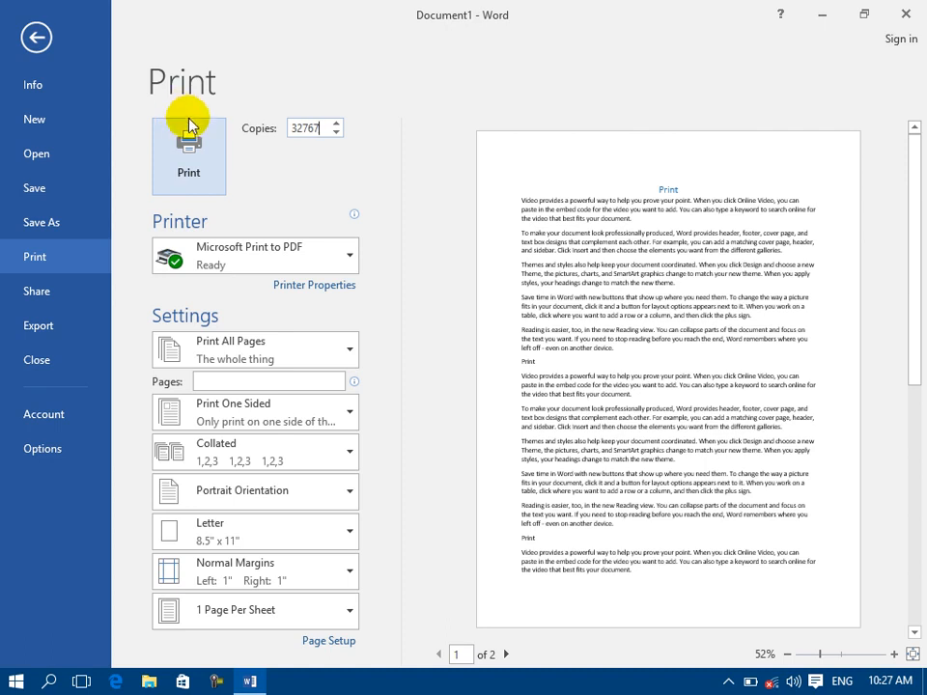
# Clear the number of copies and set it to 1.
pyautogui.press('BackSpace')
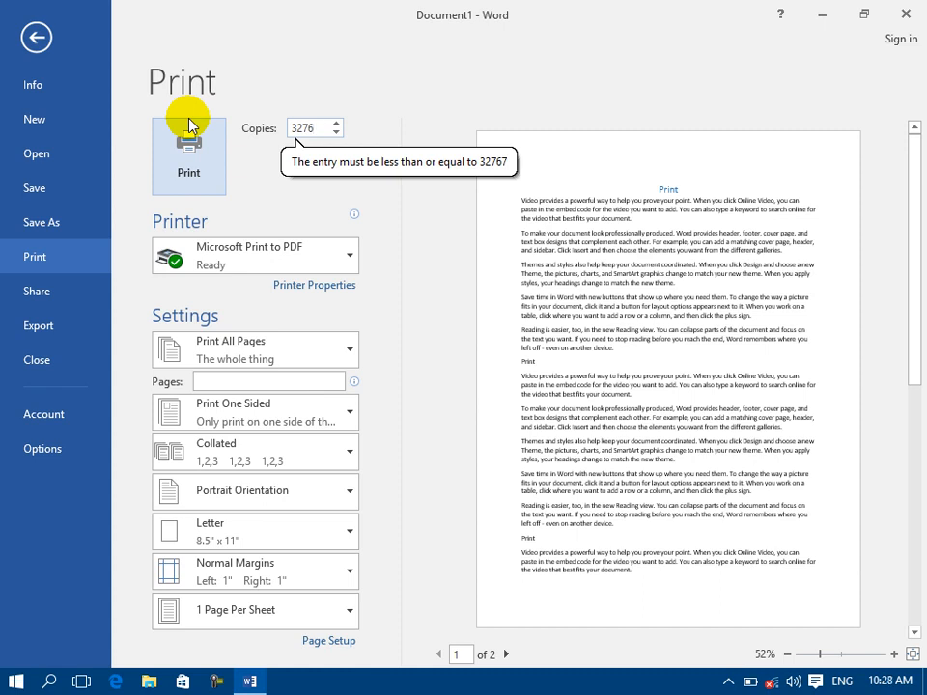
pyautogui.press('BackSpace')
pyautogui.press('BackSpace')
pyautogui.press('BackSpace')
pyautogui.press('BackSpace')
pyautogui.write('1')
# Step the number of copies up and down to 7, and change it to 9.
pyautogui.click(337, 124)
pyautogui.click(337, 125)
pyautogui.click(336, 125)
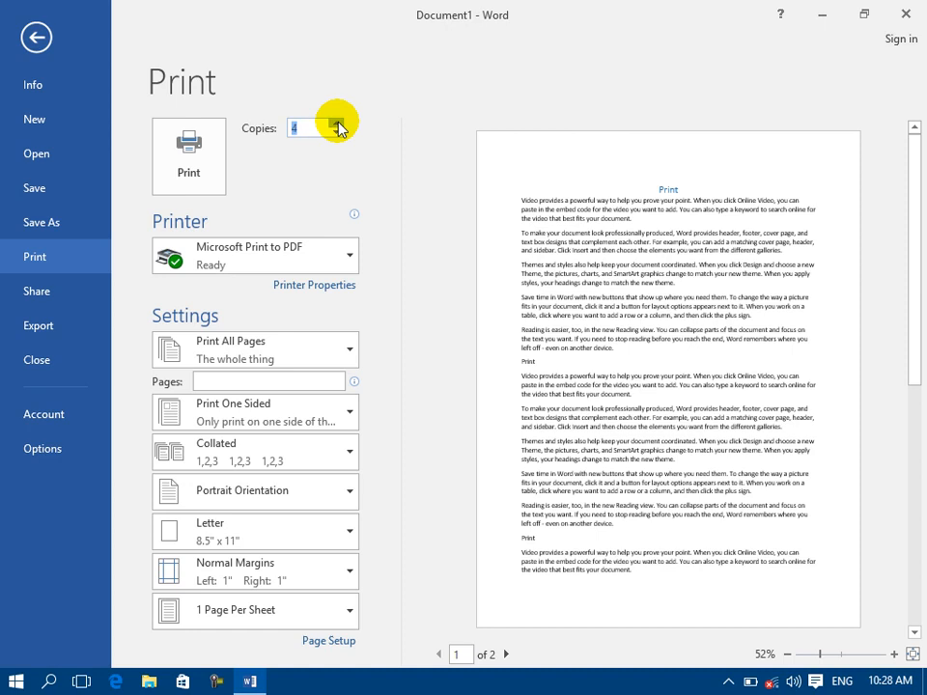
pyautogui.click(337, 138)
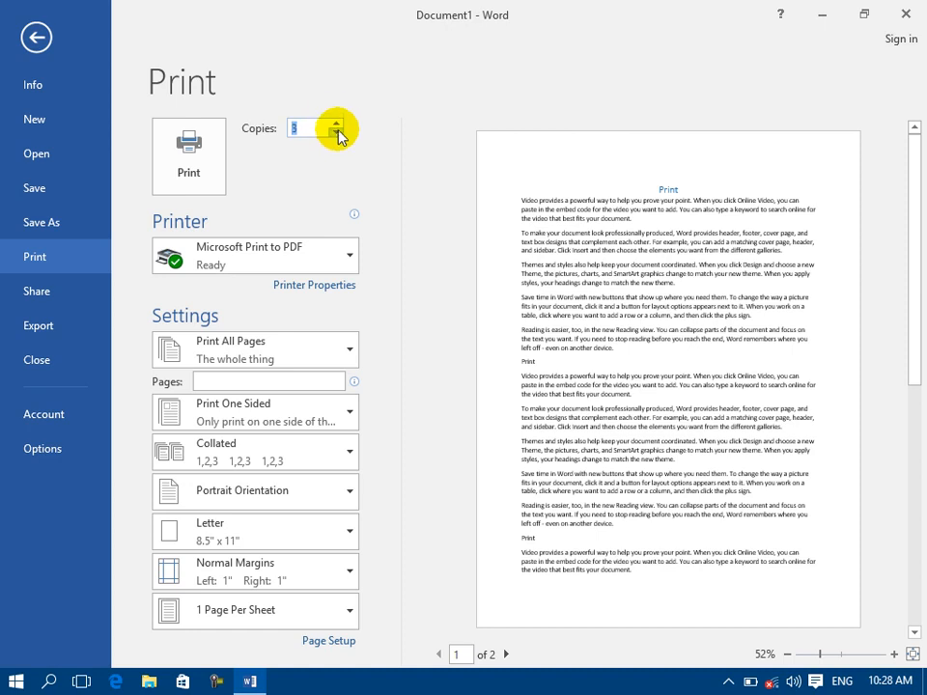
pyautogui.click(337, 125)
pyautogui.click(337, 125)
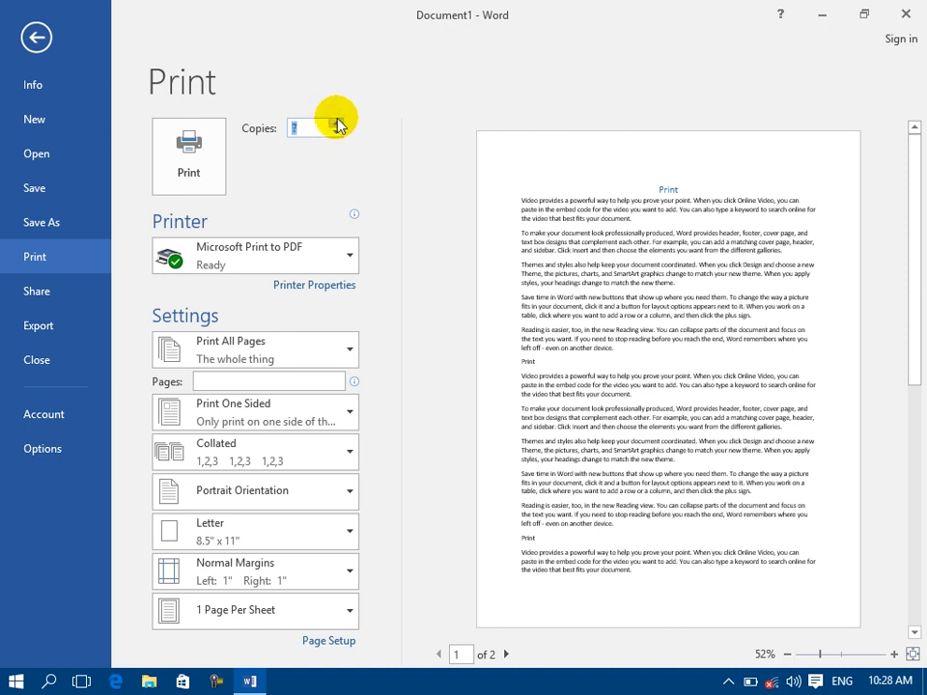
pyautogui.write('9')
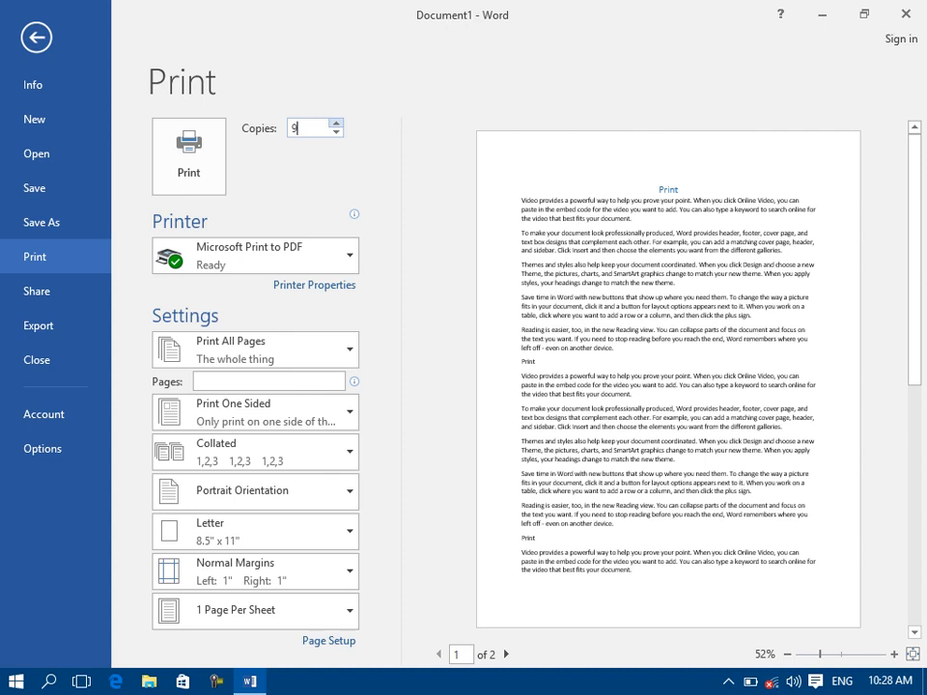
# Set the number of copies to 1 and print the document to a PDF file named asad.
pyautogui.press('BackSpace')
pyautogui.write('1')
pyautogui.click(178, 166)
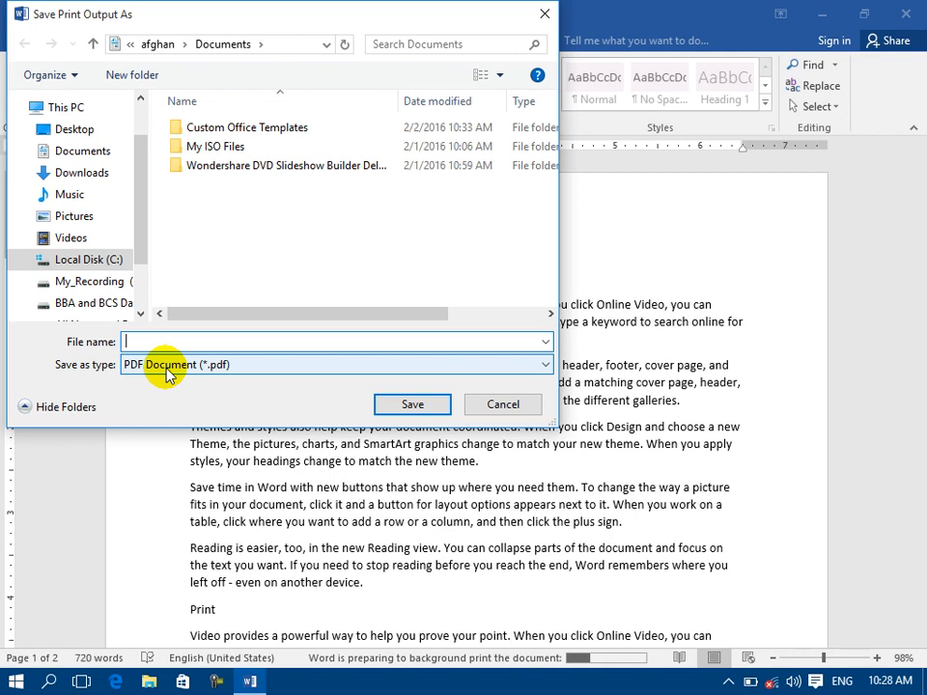
pyautogui.write('asad')
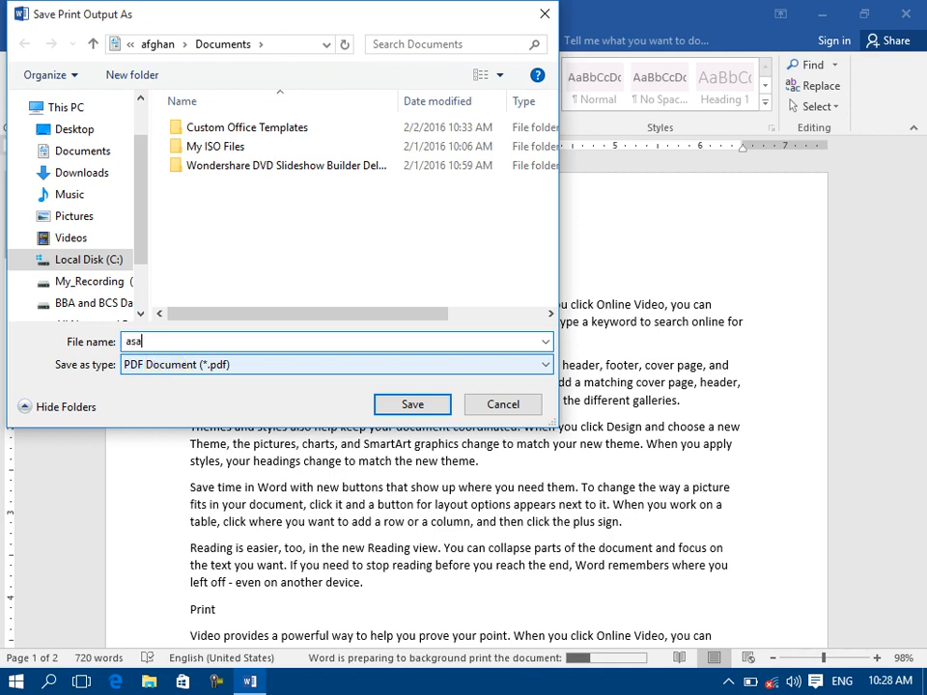
pyautogui.click(411, 403)
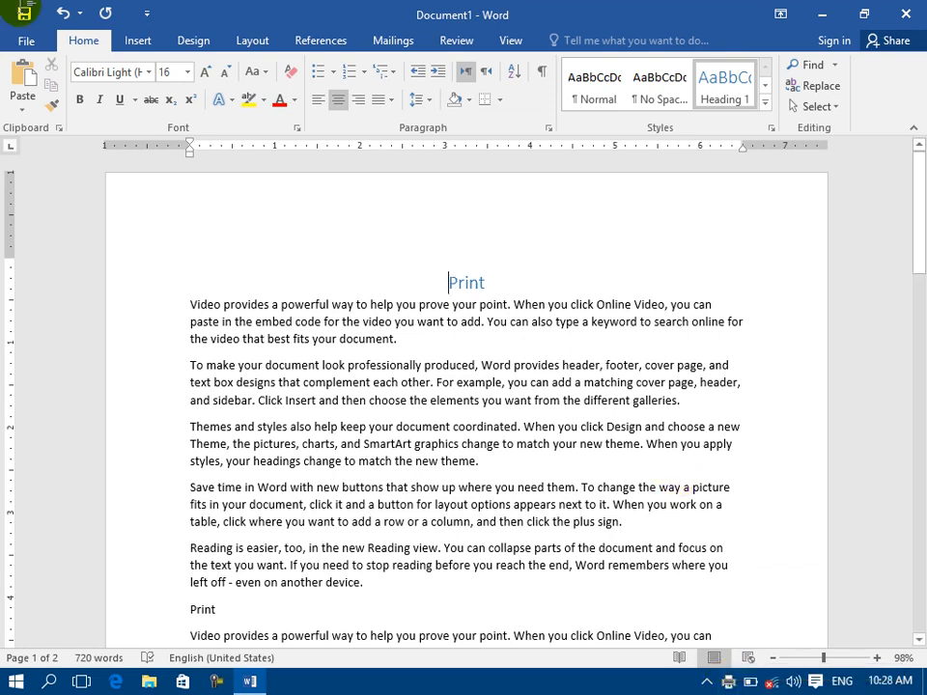
# Reopen the print settings and choose Send To OneNote 16 as the printer.
pyautogui.click(22, 37)
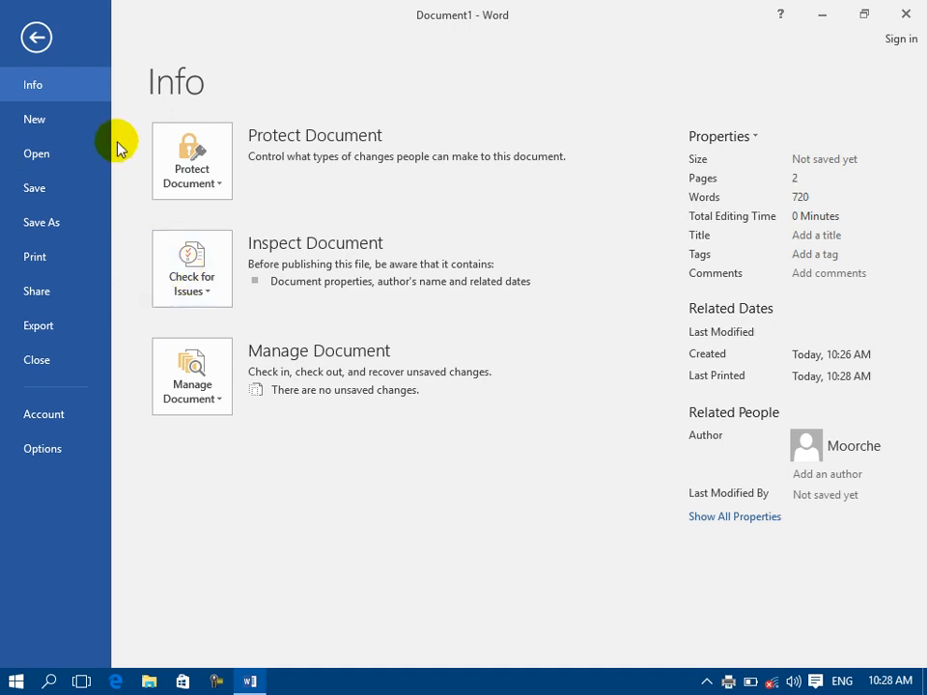
pyautogui.click(64, 260)
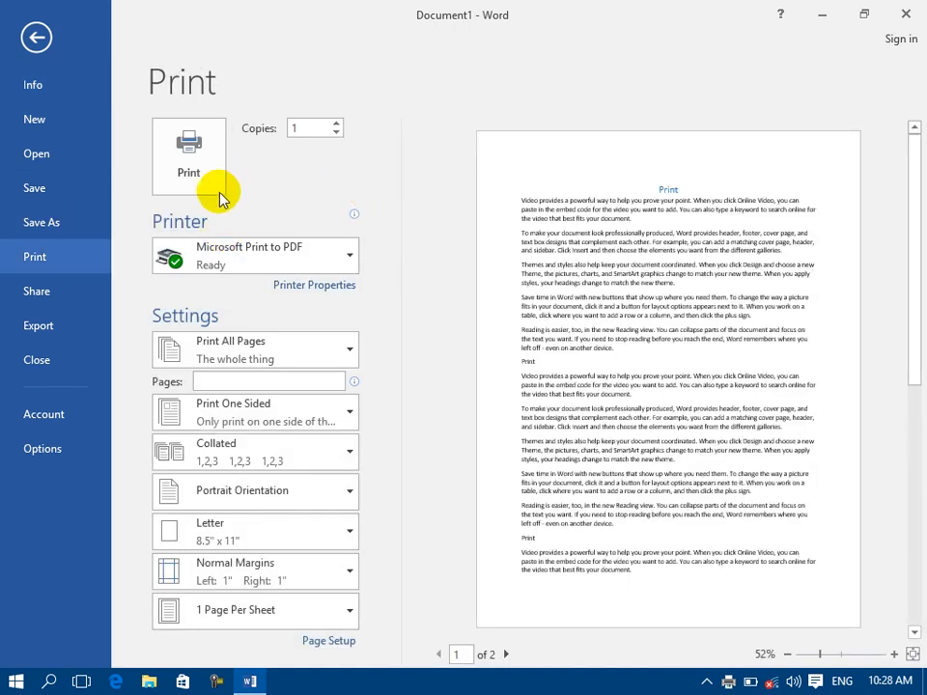
pyautogui.click(185, 253)
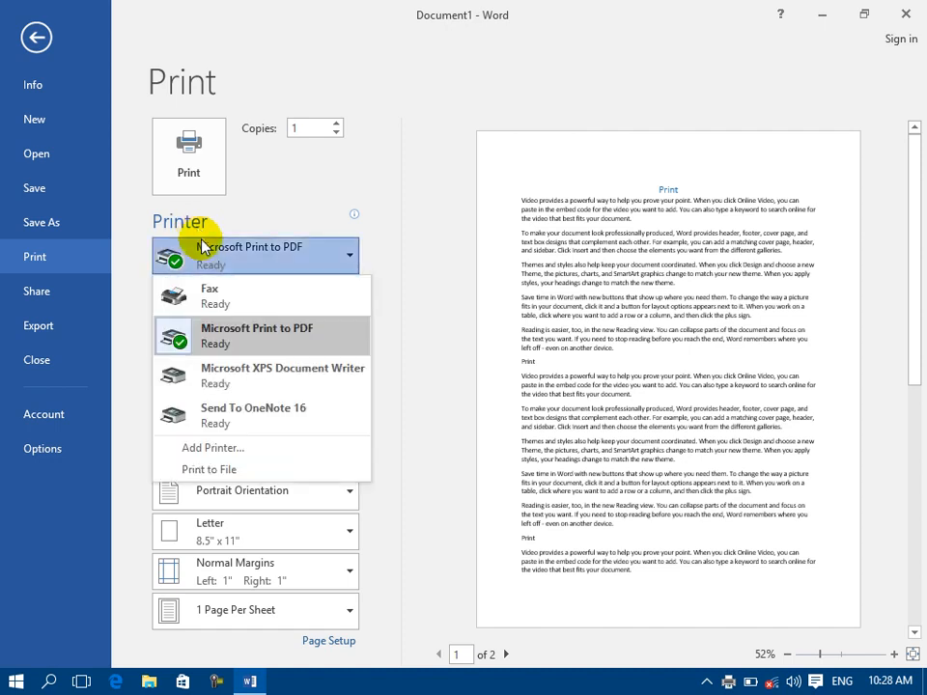
pyautogui.click(244, 424)
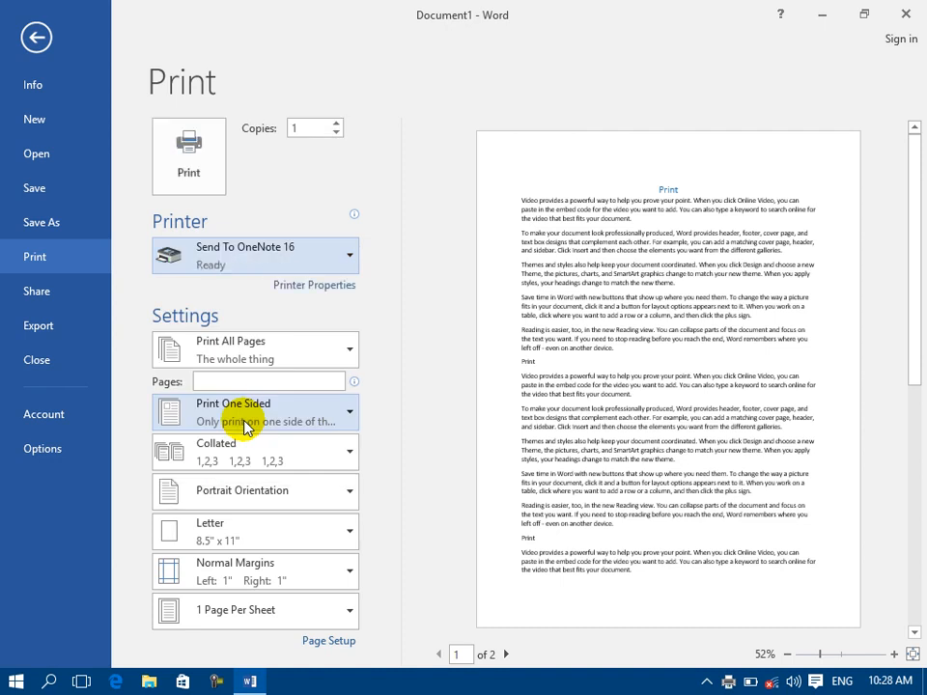
# Review the available printers and switch the printer back to Microsoft Print to PDF.
pyautogui.click(265, 251)
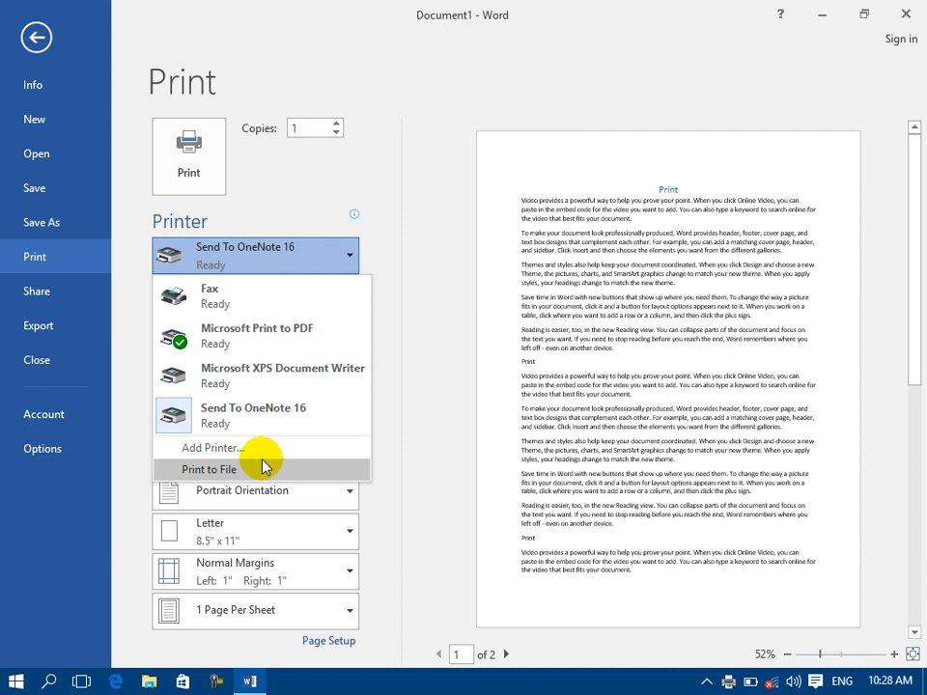
pyautogui.moveTo(232, 305)
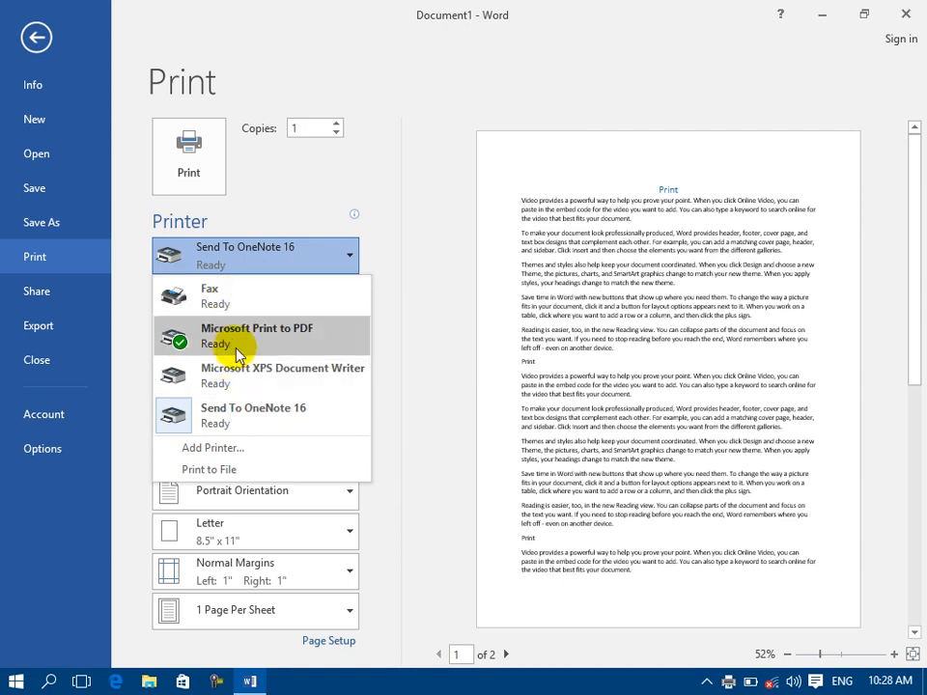
pyautogui.click(235, 345)
pyautogui.moveTo(213, 270)
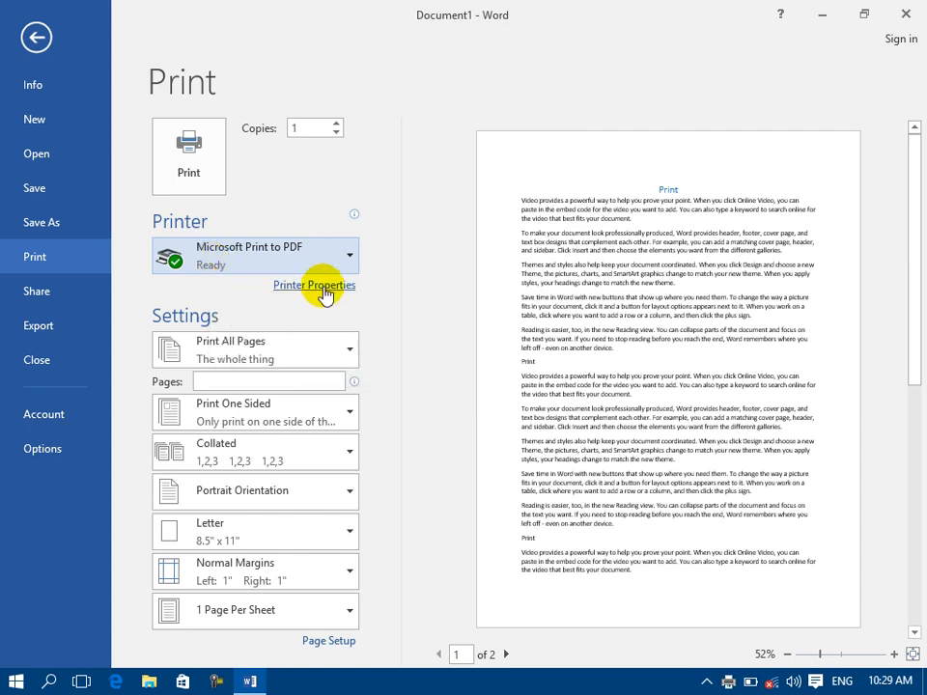
# In the printer's properties, try the Landscape and Portrait orientations and set the orientation to Landscape.
pyautogui.click(322, 287)
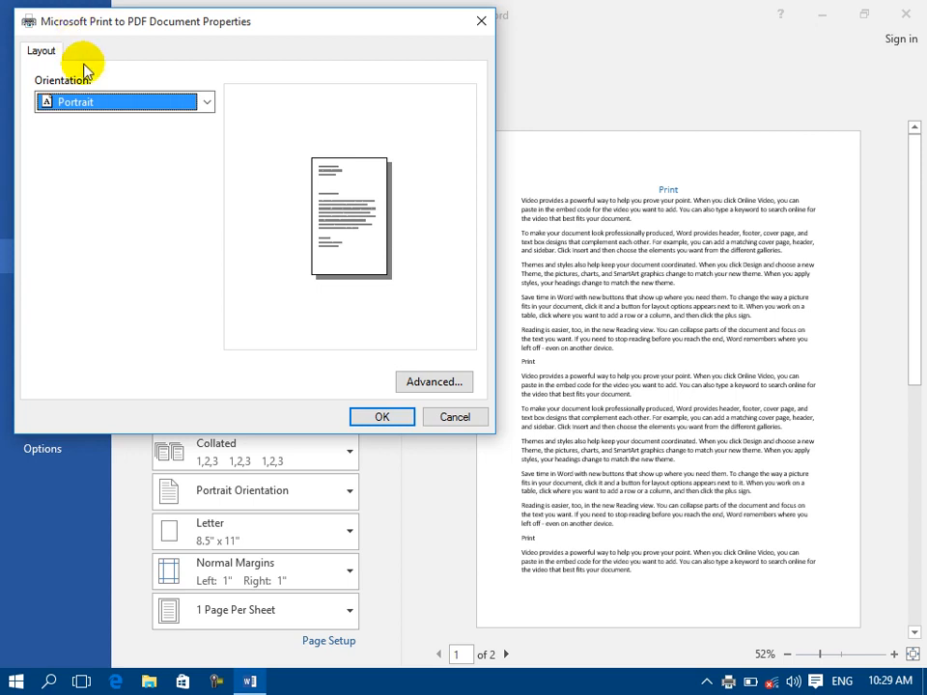
pyautogui.click(100, 103)
pyautogui.click(100, 118)
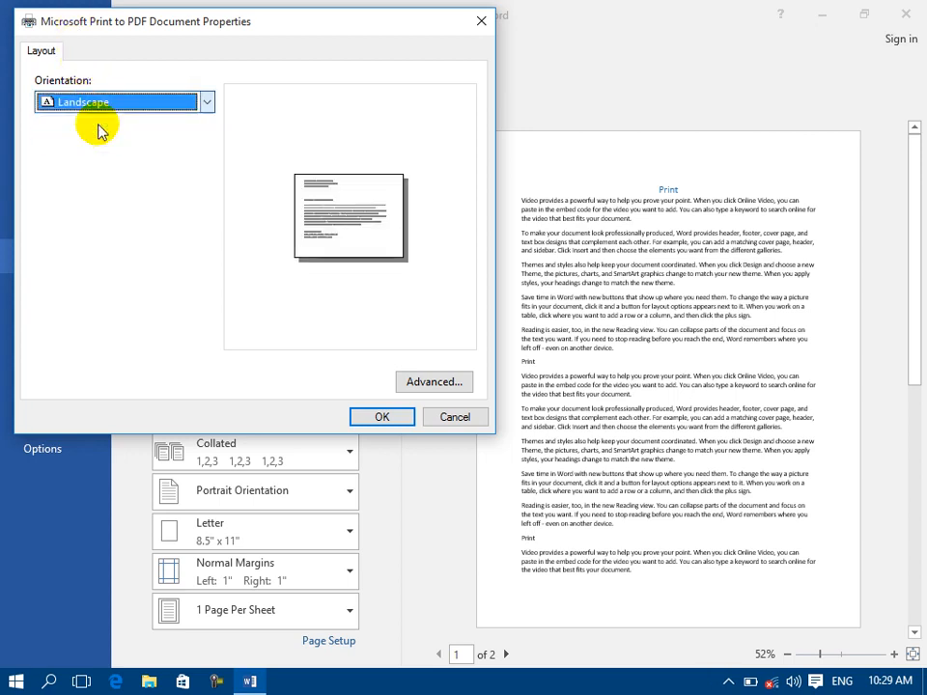
pyautogui.click(100, 103)
pyautogui.click(98, 135)
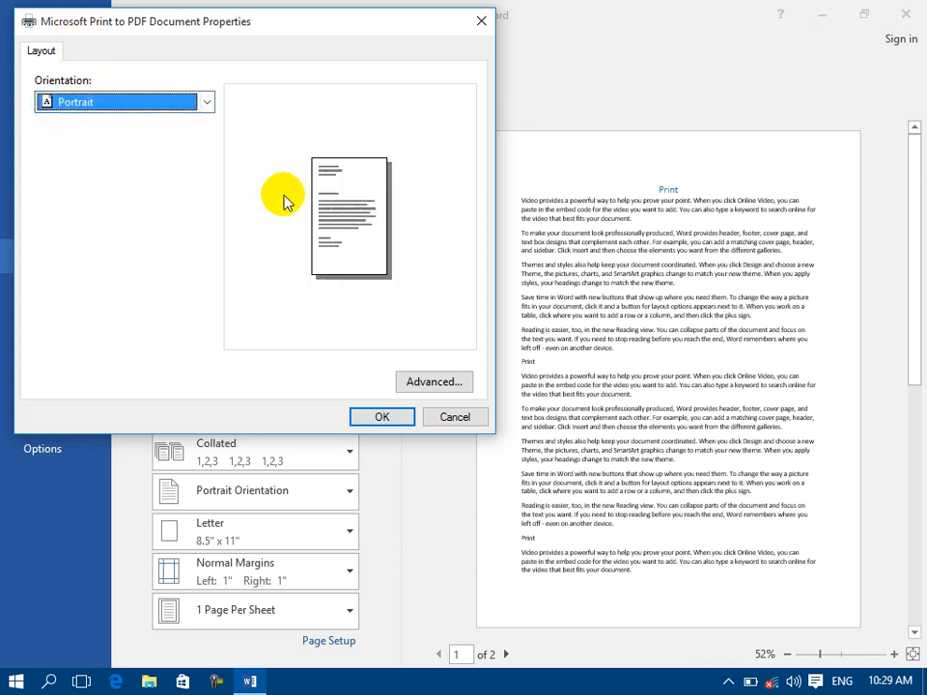
pyautogui.click(138, 104)
pyautogui.click(115, 124)
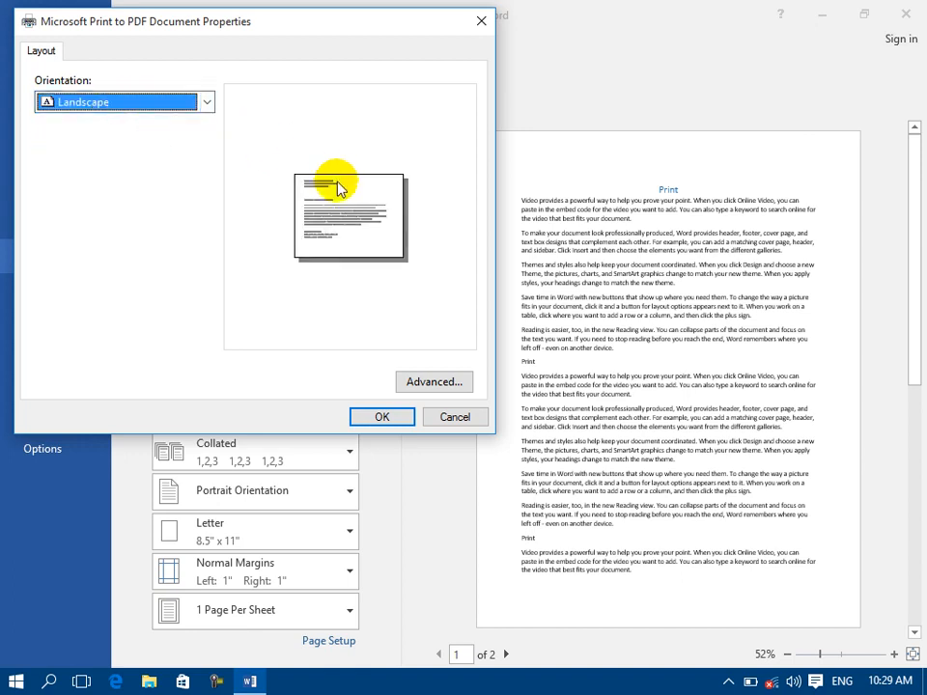
# Set the paper size to A4 in the PDF printer's advanced options.
pyautogui.click(452, 379)
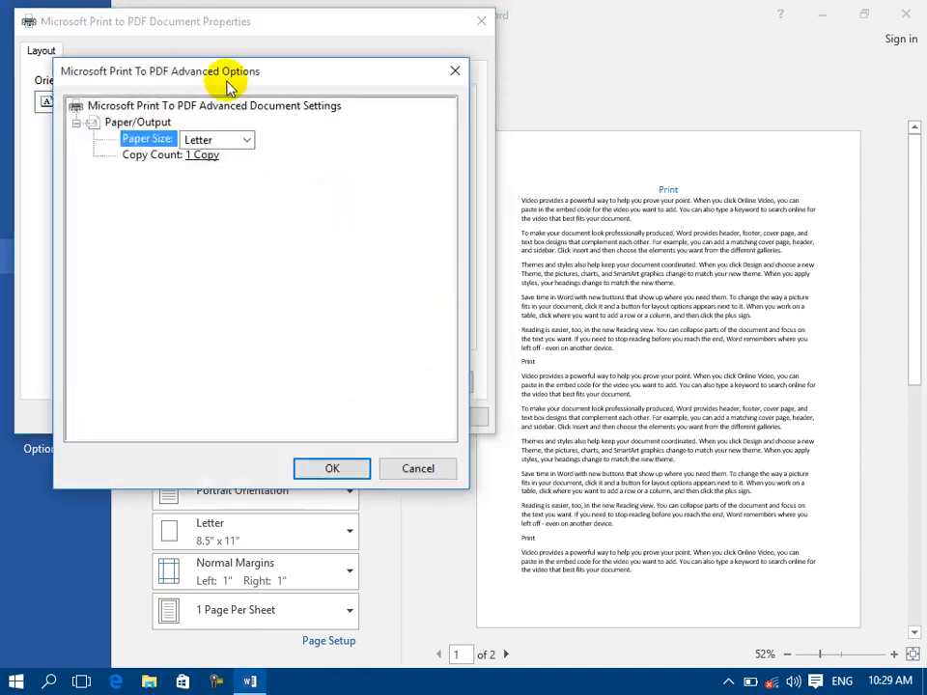
pyautogui.click(220, 143)
pyautogui.click(191, 172)
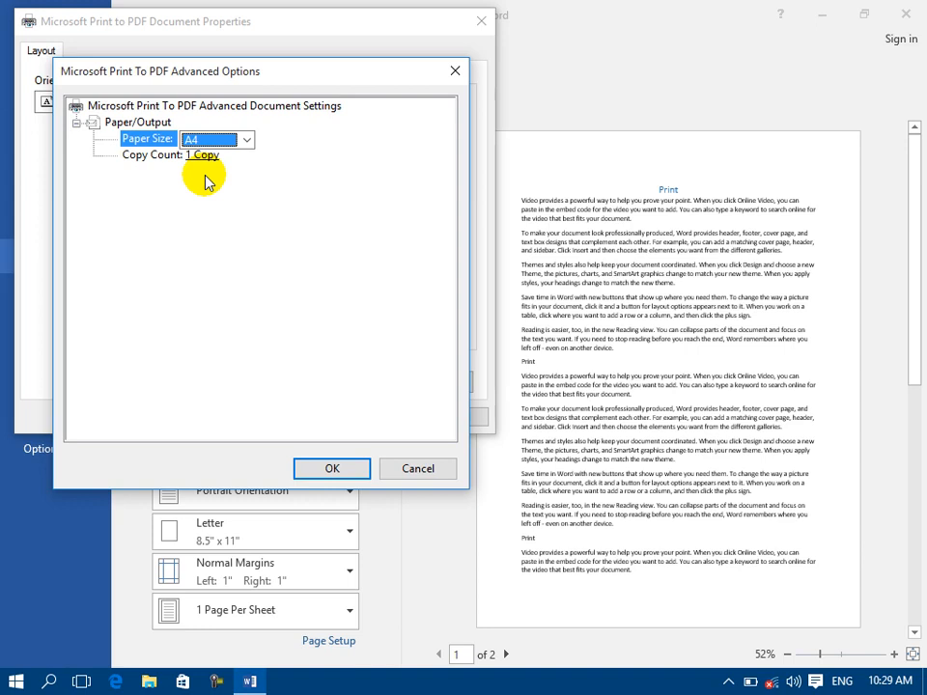
# Inspect the Copy Count option in the PDF printer's advanced options, and cancel both printer settings dialogs.
pyautogui.click(197, 158)
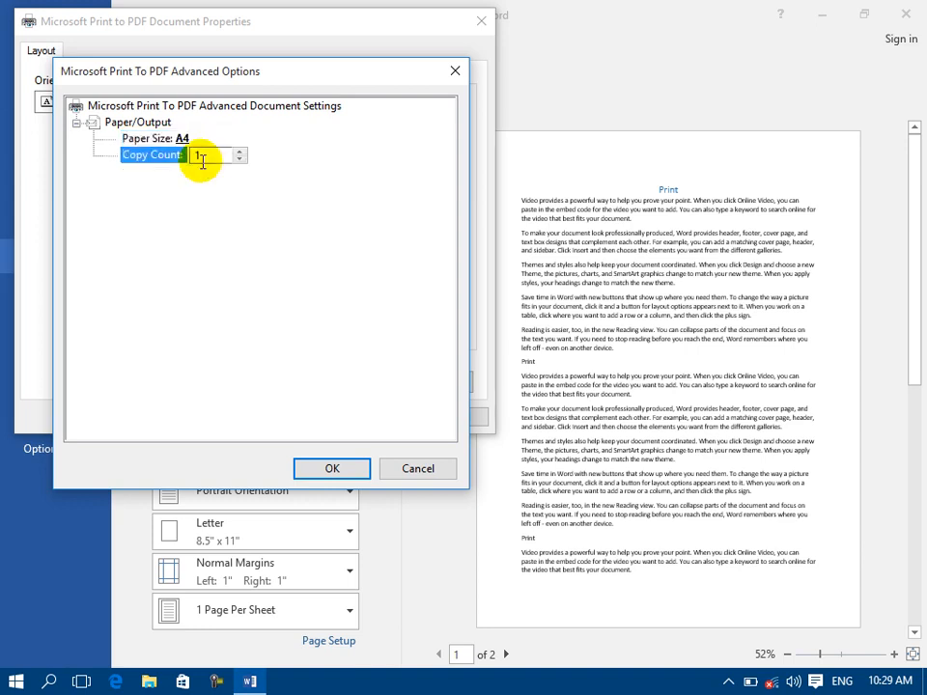
pyautogui.click(242, 152)
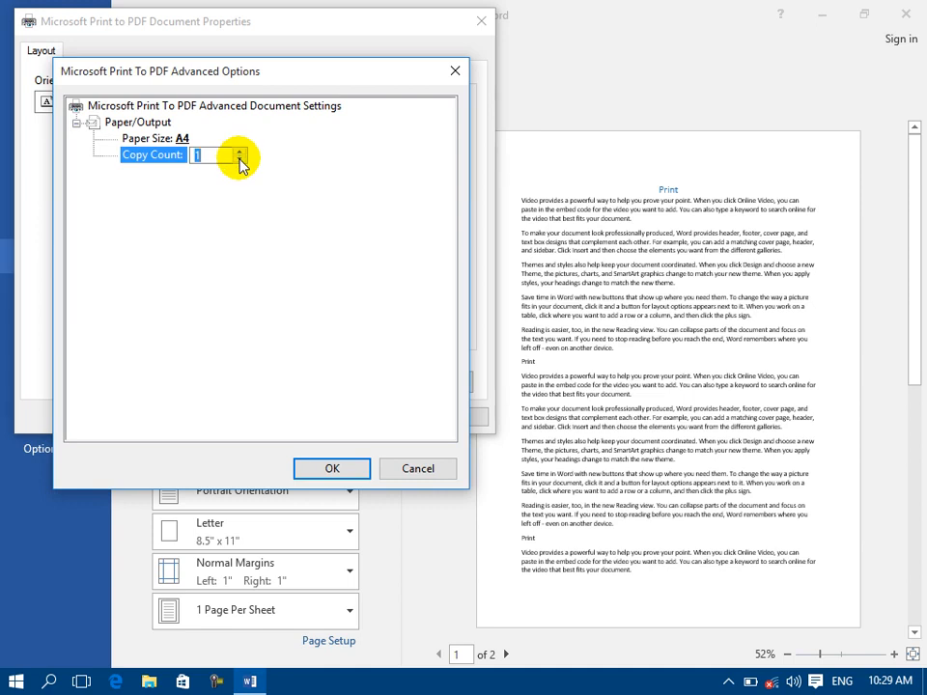
pyautogui.click(419, 471)
pyautogui.click(467, 420)
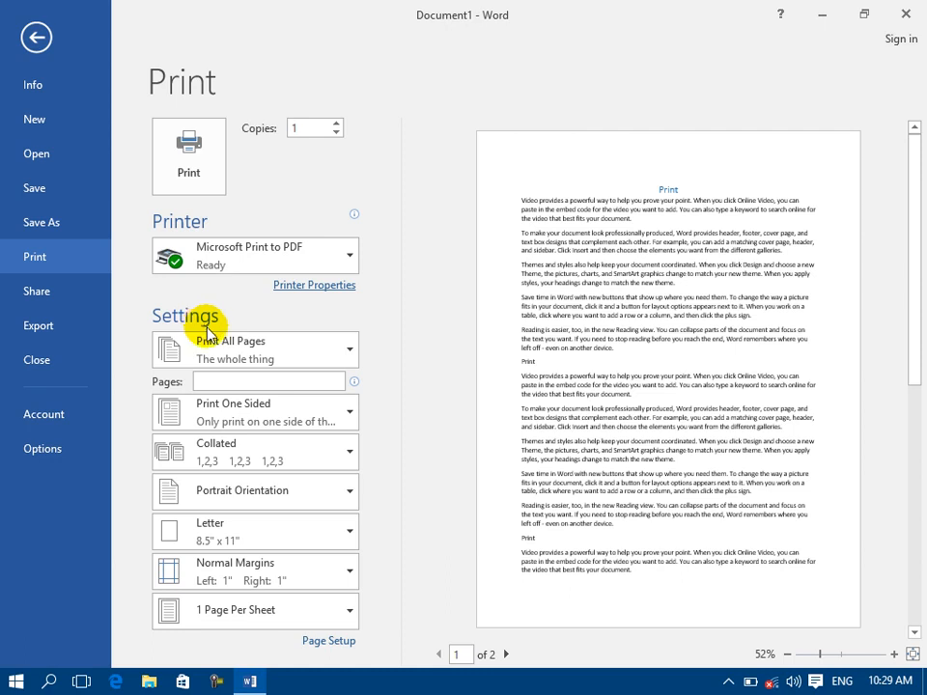
# Choose Print All Pages as the print range and return to the document.
pyautogui.click(224, 343)
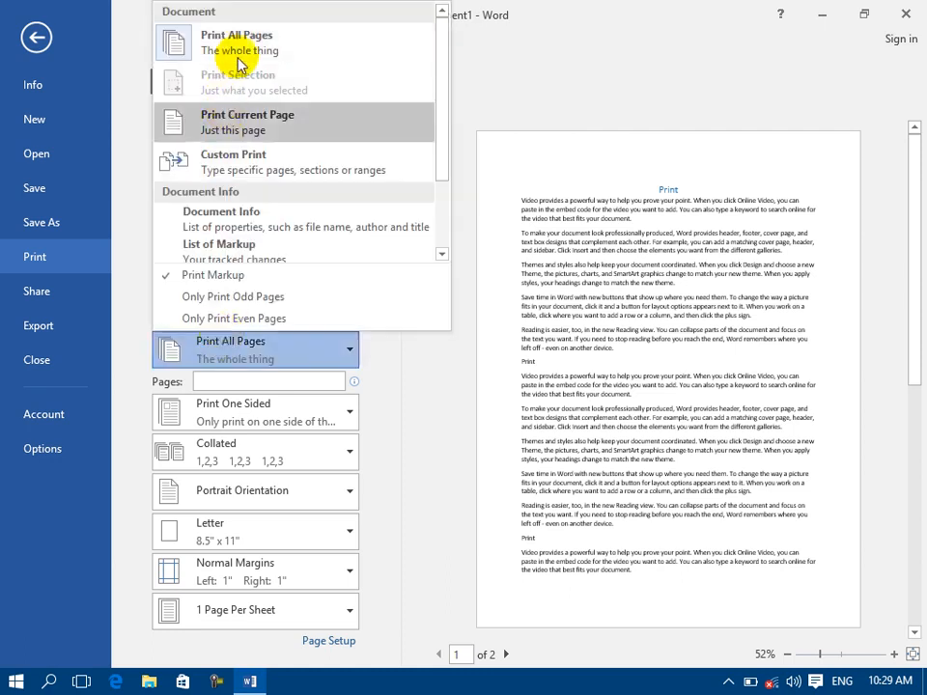
pyautogui.click(239, 45)
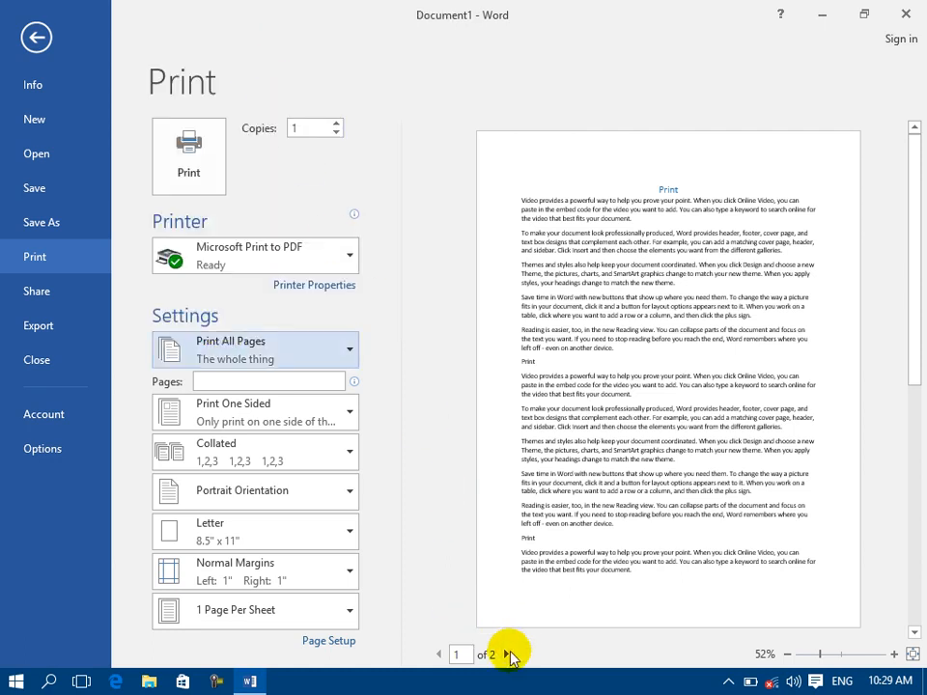
pyautogui.click(37, 38)
# Lengthen the document by copying its entire text and pasting it several times in a row.
pyautogui.scroll(-4, 274, 508)
pyautogui.scroll(-1, 273, 509)
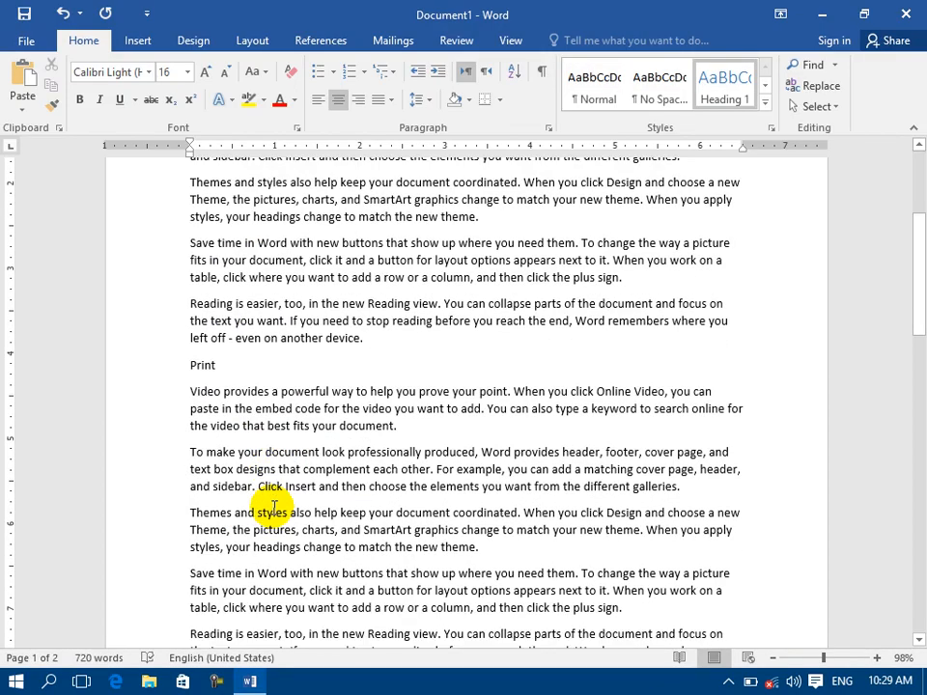
pyautogui.hotkey('ctrl', 'a')
pyautogui.hotkey('ctrl', 'c')
pyautogui.hotkey('ctrl', 'v')
pyautogui.hotkey('ctrl', 'v')
pyautogui.hotkey('ctrl', 'v')
pyautogui.hotkey('ctrl', 'v')
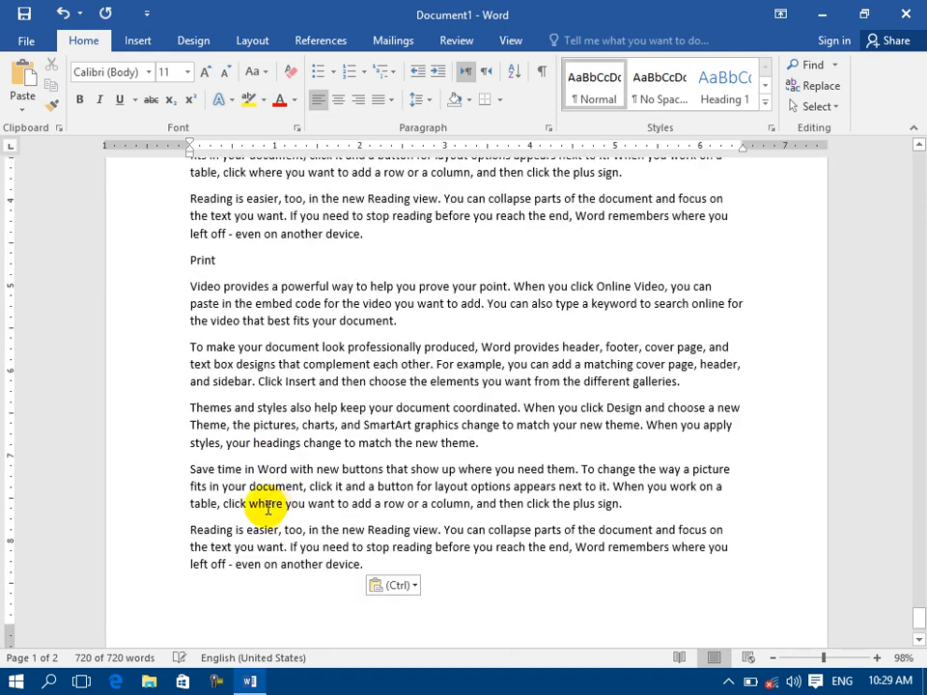
pyautogui.click(255, 546)
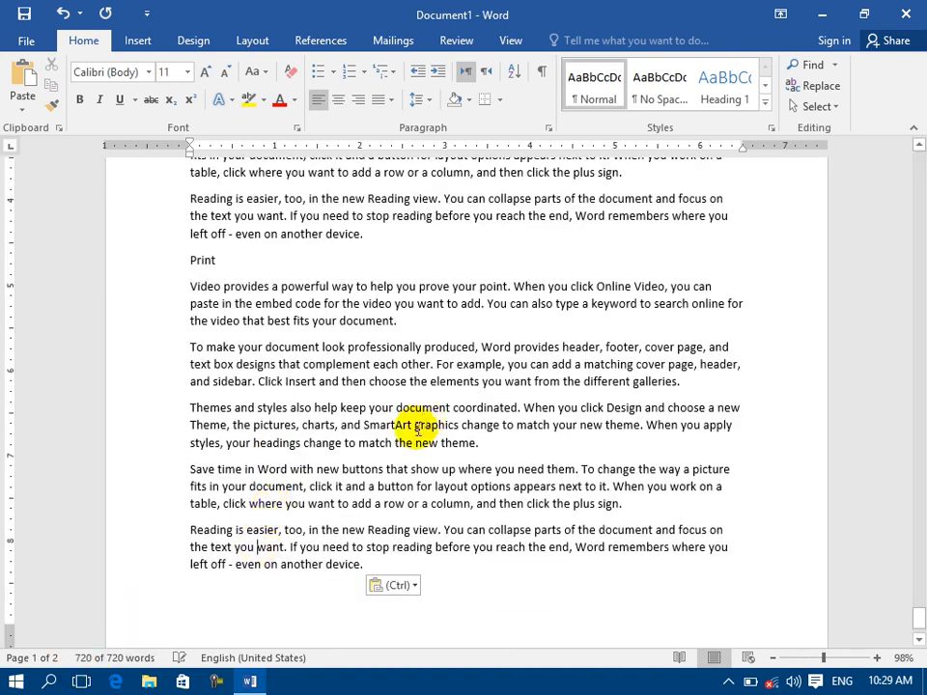
# In the print settings, choose Print All Pages again, review the other print range options, and return to the document.
pyautogui.click(27, 41)
pyautogui.click(38, 256)
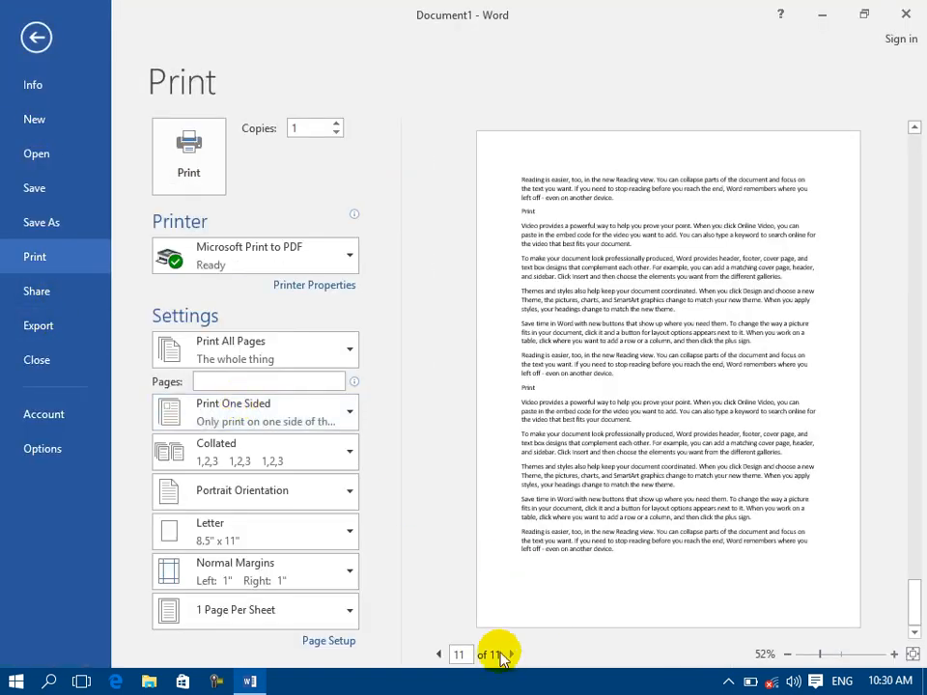
pyautogui.click(261, 347)
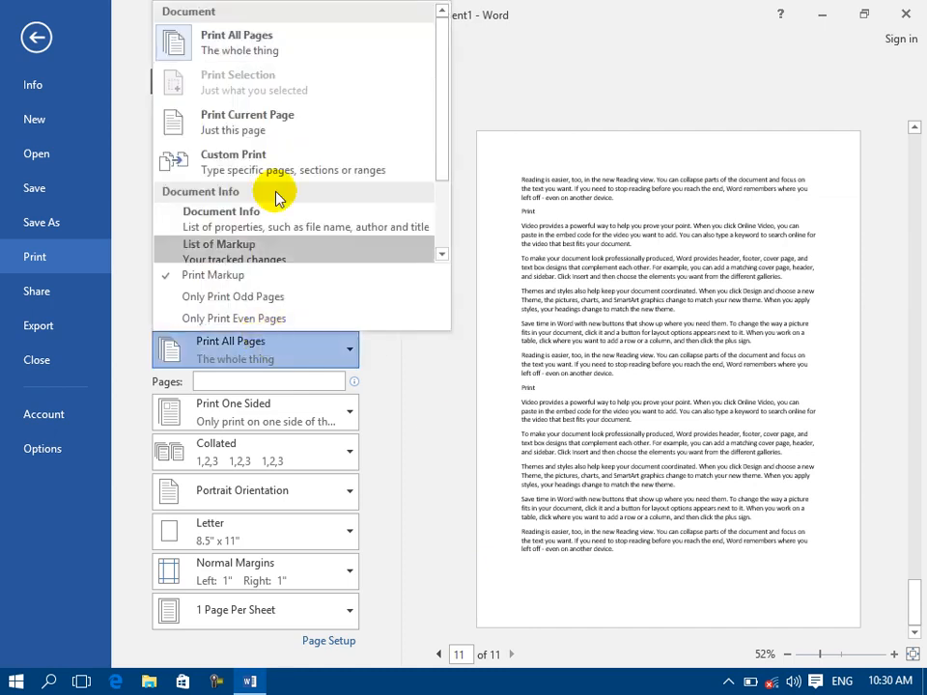
pyautogui.click(223, 56)
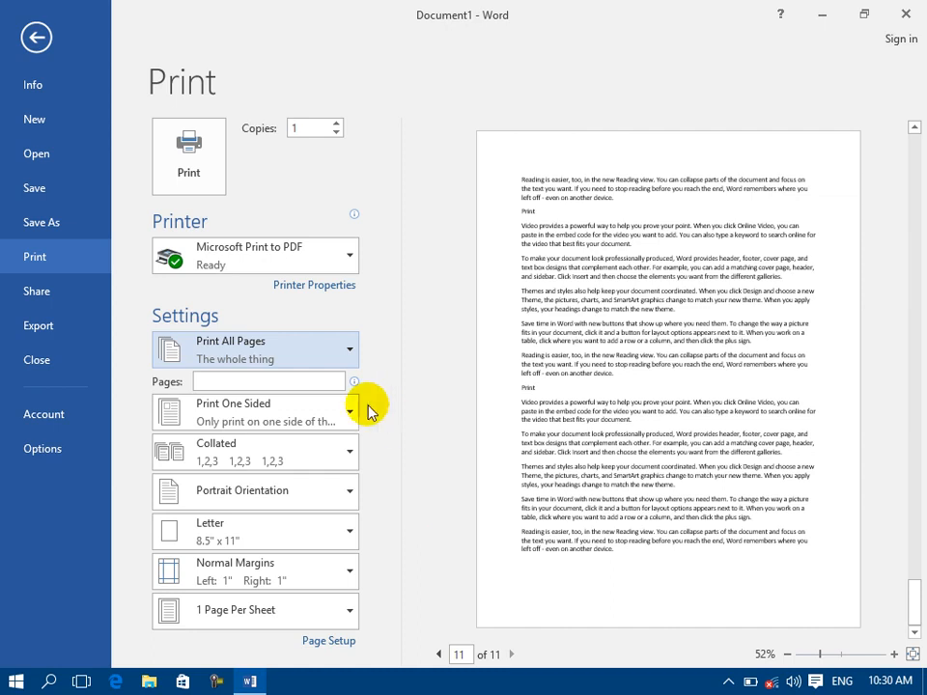
pyautogui.click(211, 368)
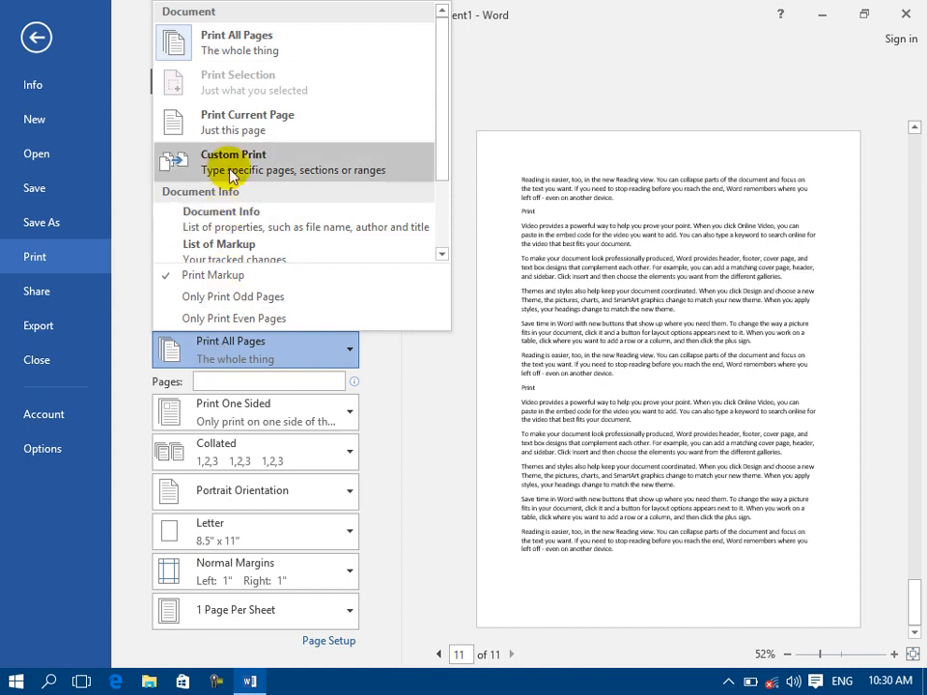
pyautogui.click(36, 36)
# Try bold and red font on the page 11 passage from "Print" to "choose a new", and apply a blue text effect to it.
pyautogui.scroll(4, 251, 251)
pyautogui.moveTo(193, 388); pyautogui.dragTo(740, 526)
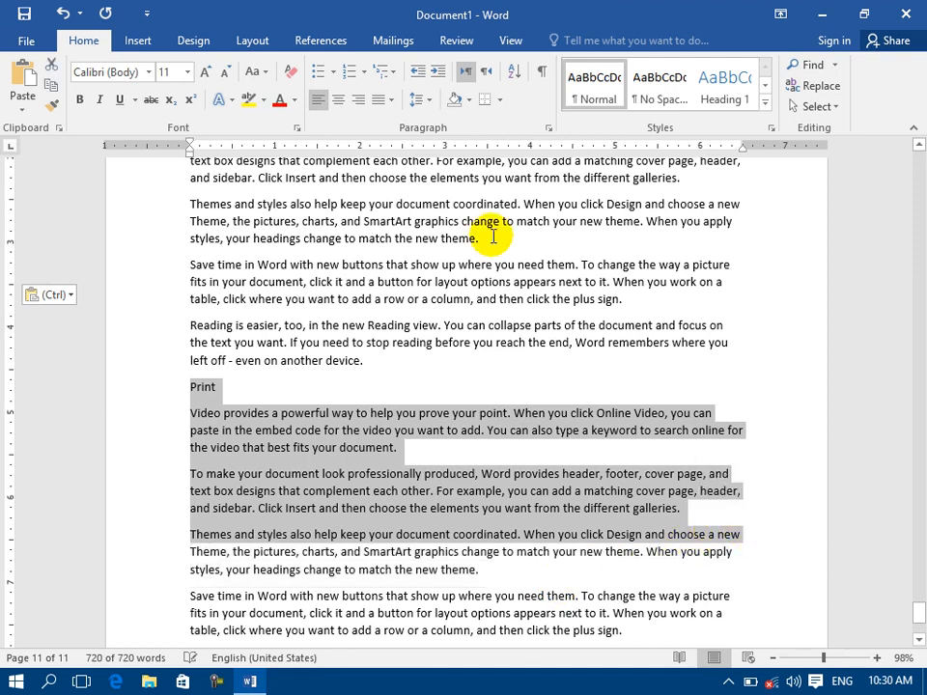
pyautogui.click(77, 100)
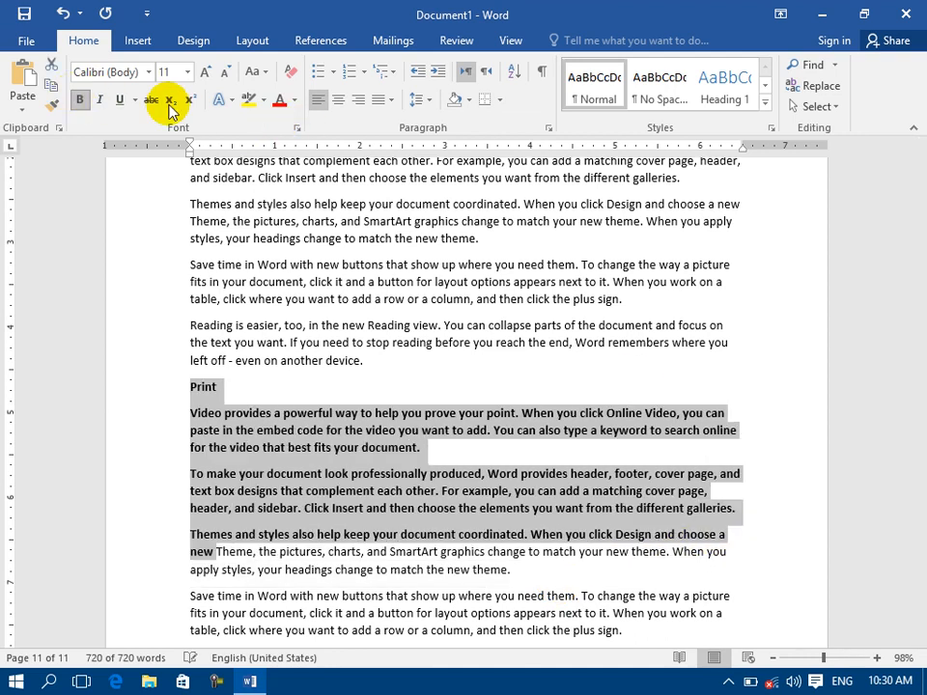
pyautogui.click(278, 100)
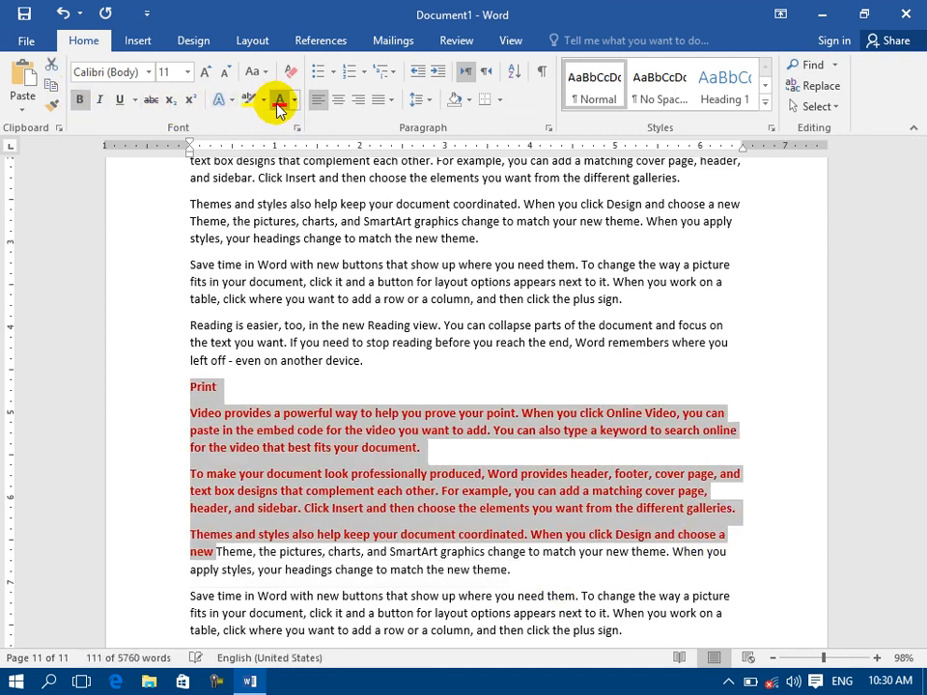
pyautogui.click(217, 99)
pyautogui.click(301, 210)
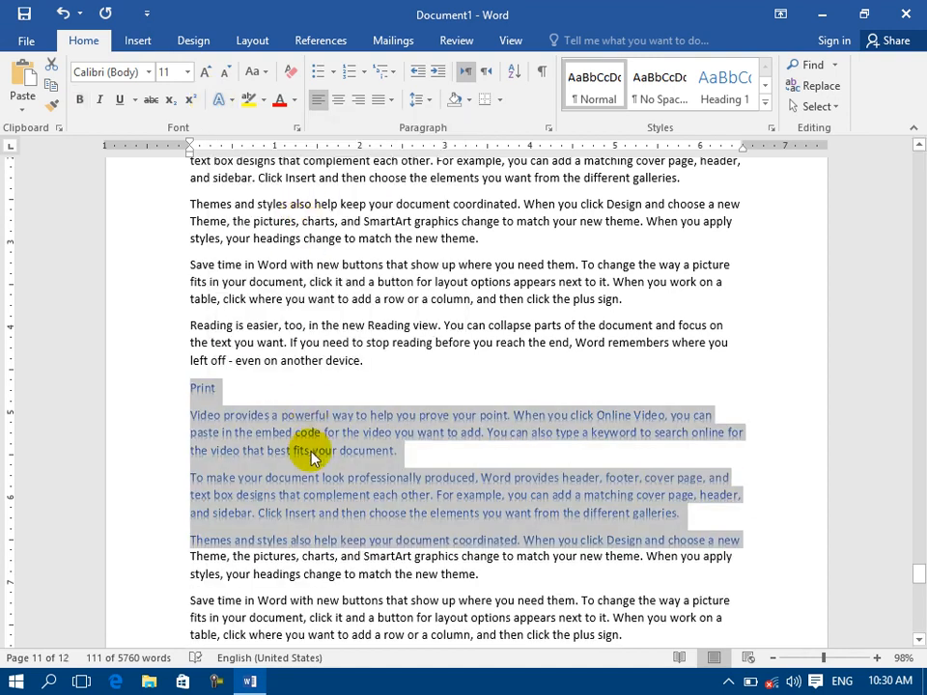
# Select the blue text from "Video provides" to "choose a new" and set the print range to Print Selection.
pyautogui.click(310, 445)
pyautogui.moveTo(197, 415); pyautogui.dragTo(738, 541)
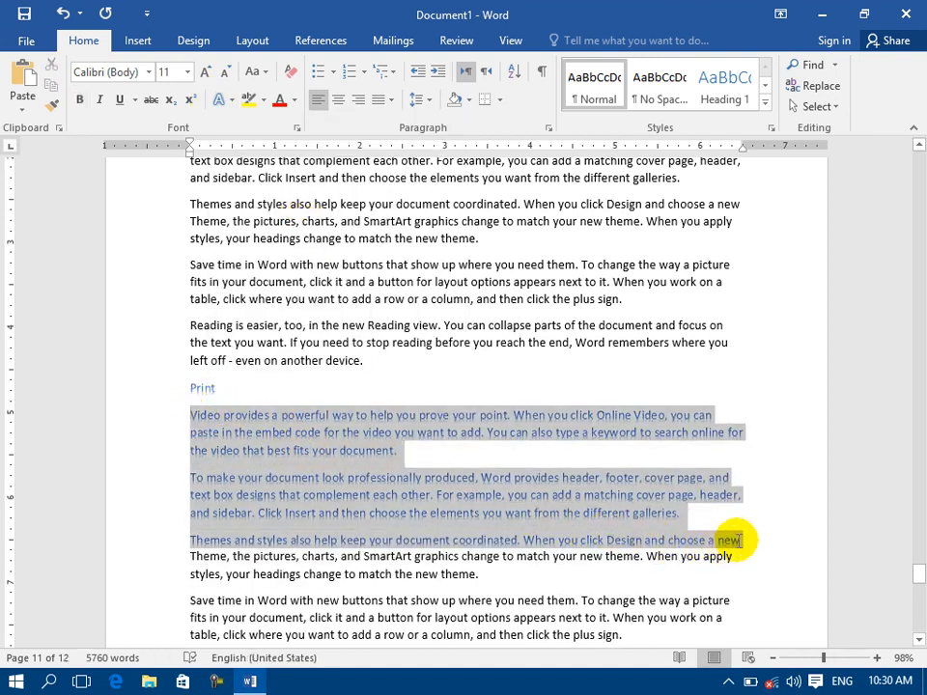
pyautogui.click(20, 41)
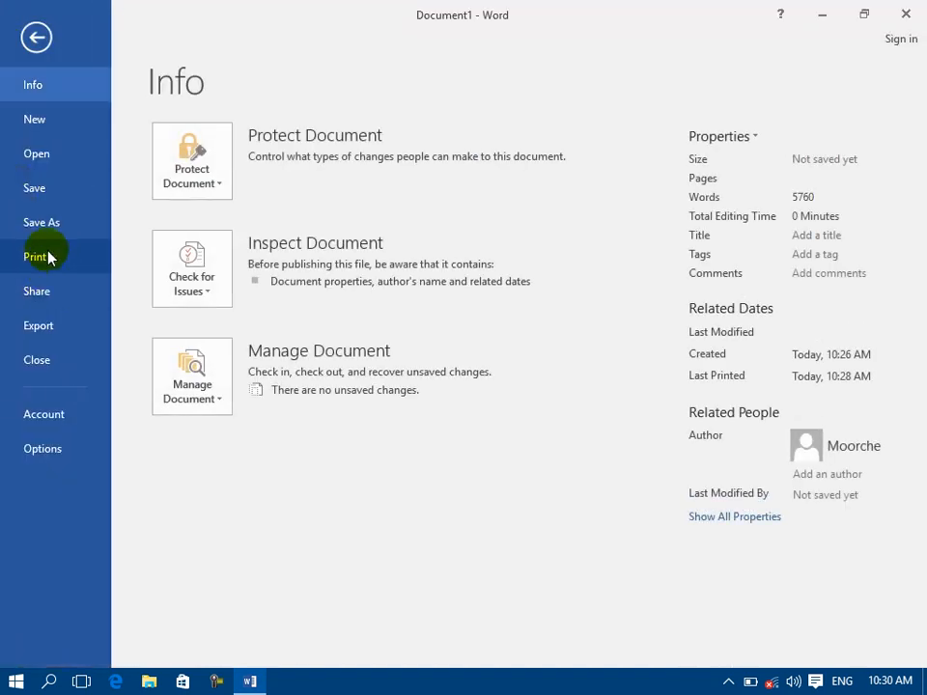
pyautogui.click(49, 256)
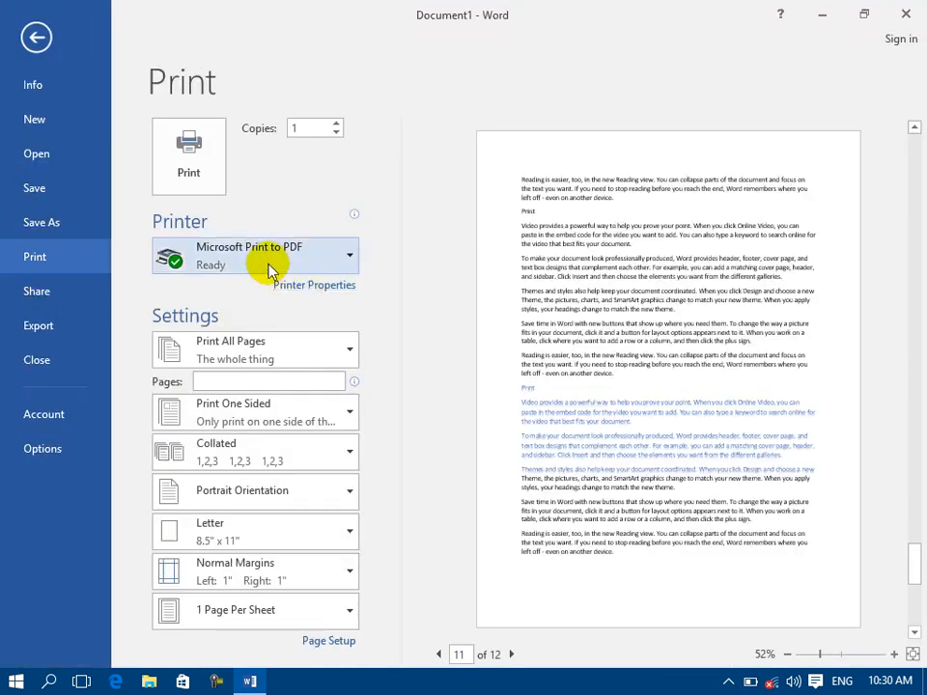
pyautogui.click(209, 355)
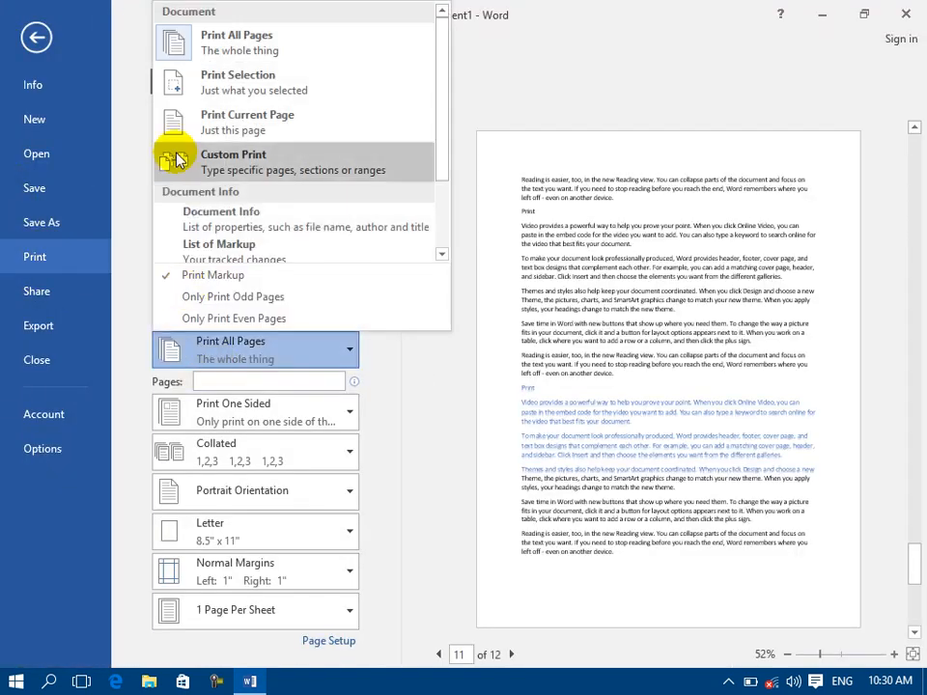
pyautogui.click(211, 89)
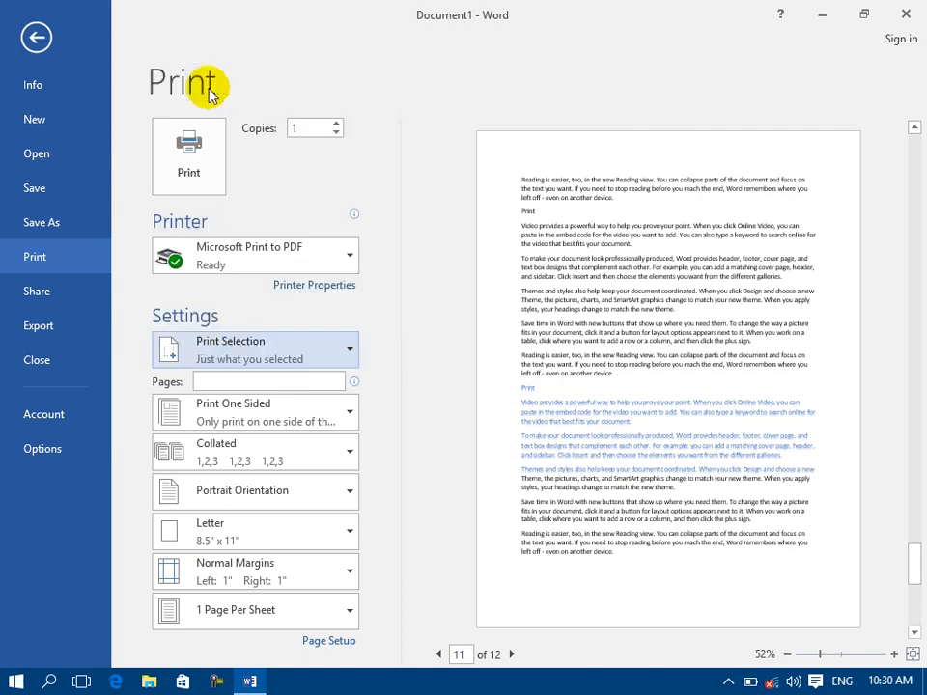
pyautogui.click(251, 340)
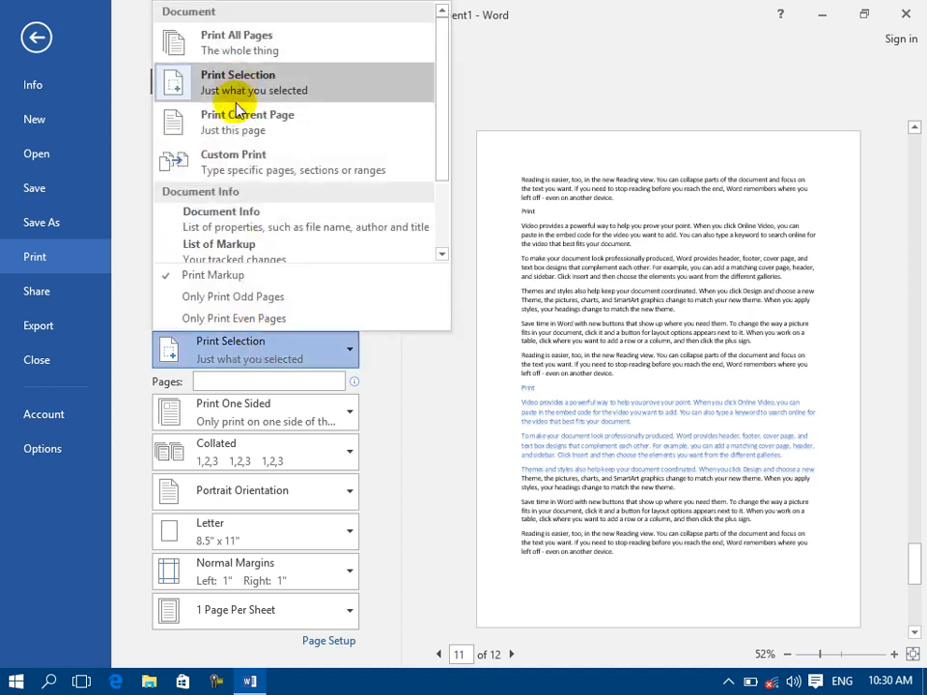
pyautogui.click(39, 38)
pyautogui.click(38, 37)
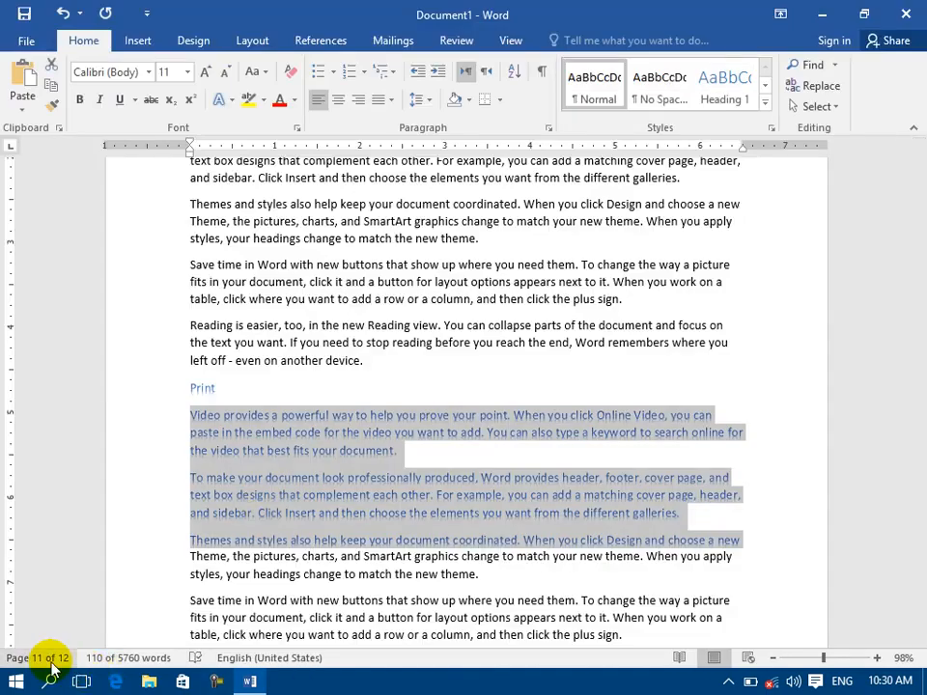
# Place the cursor on page 10 and set the print range to Print Current Page.
pyautogui.click(206, 444)
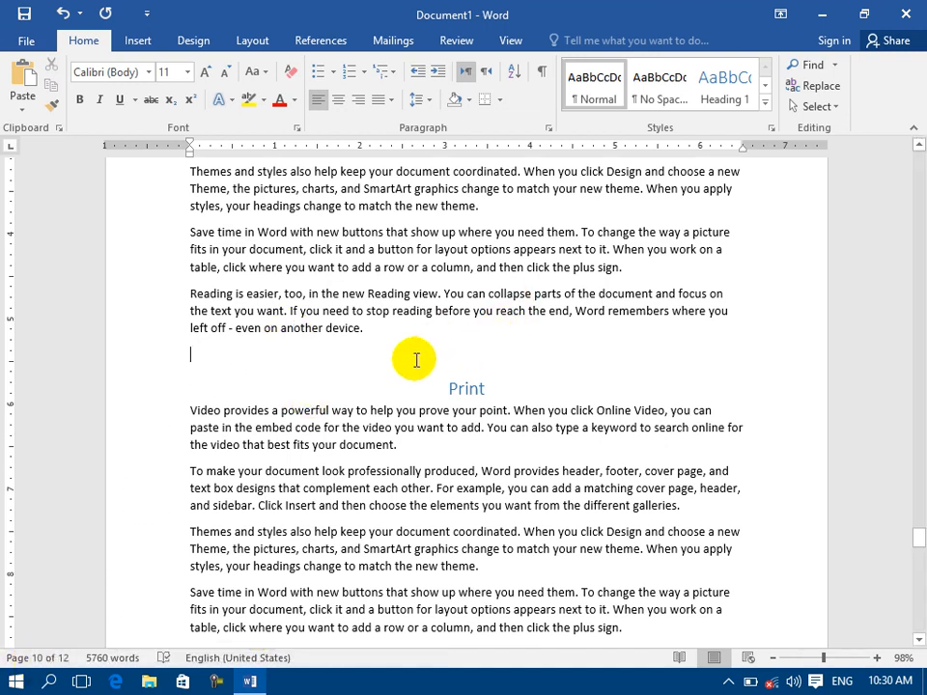
pyautogui.click(26, 40)
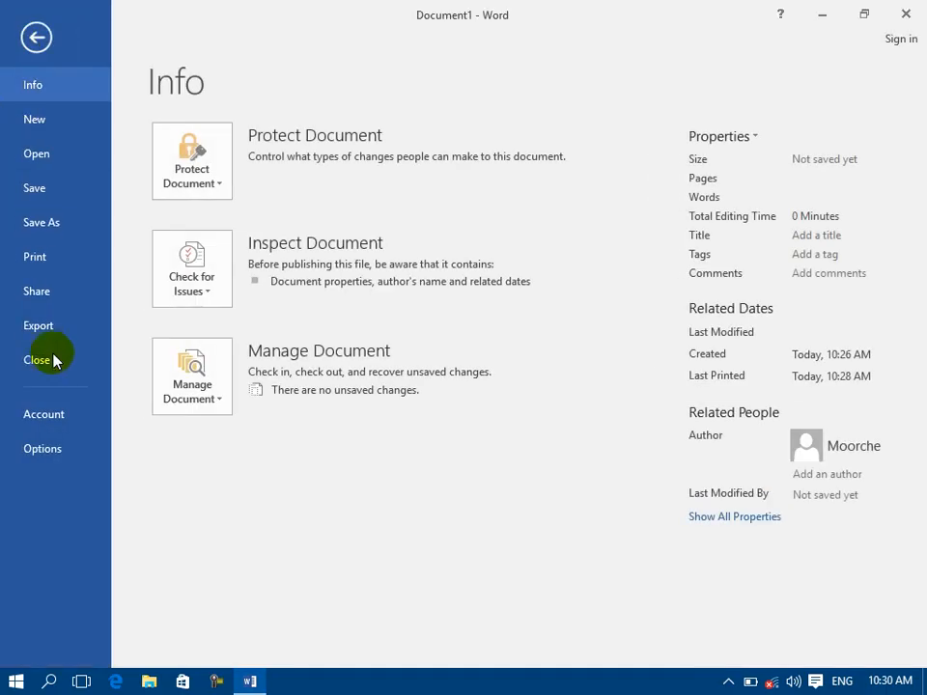
pyautogui.click(45, 259)
pyautogui.click(260, 359)
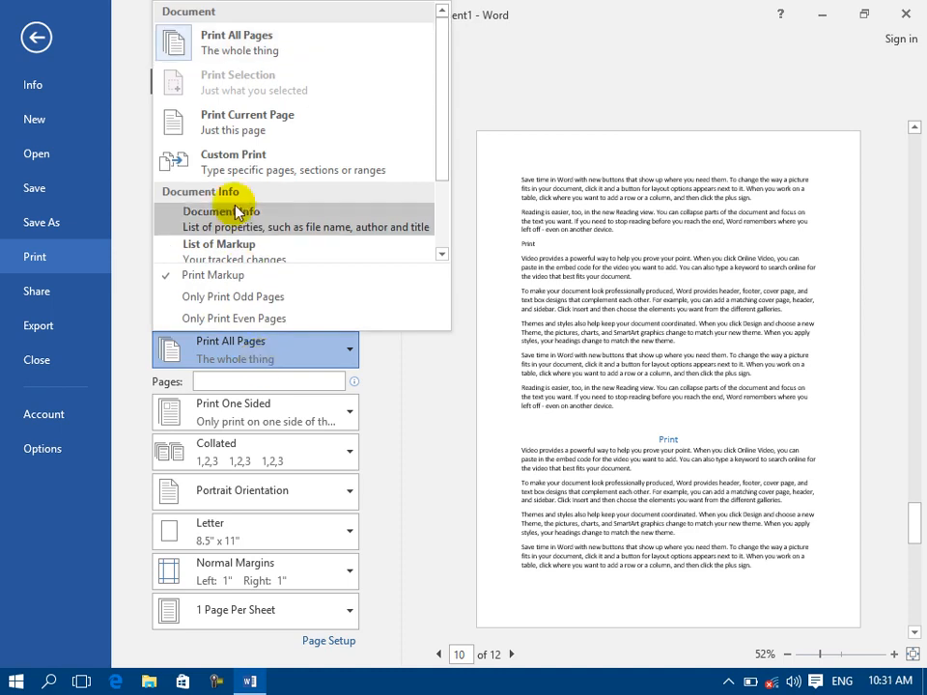
pyautogui.click(224, 132)
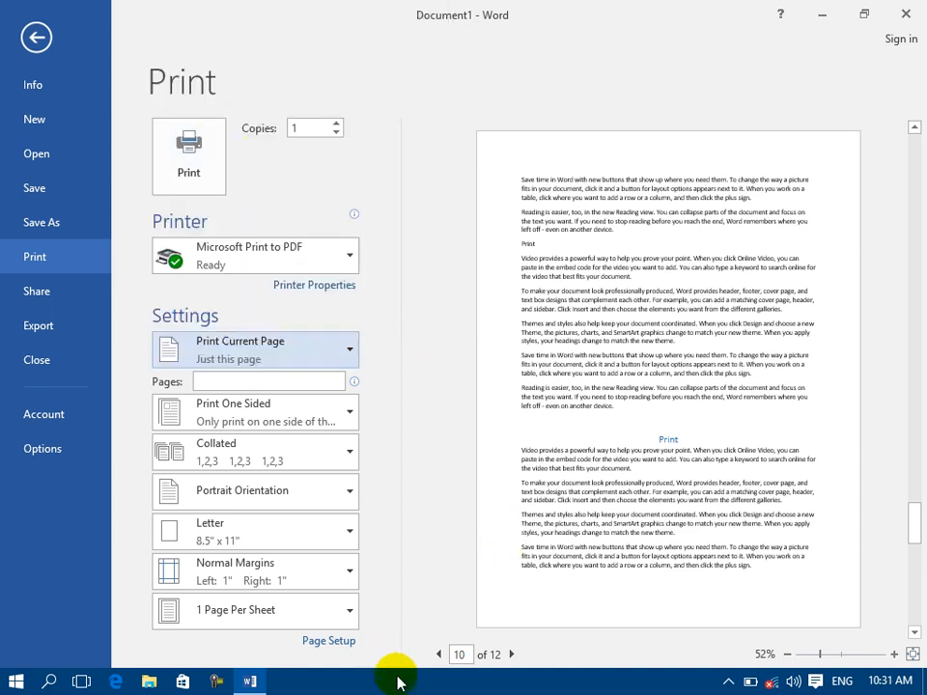
pyautogui.click(445, 655)
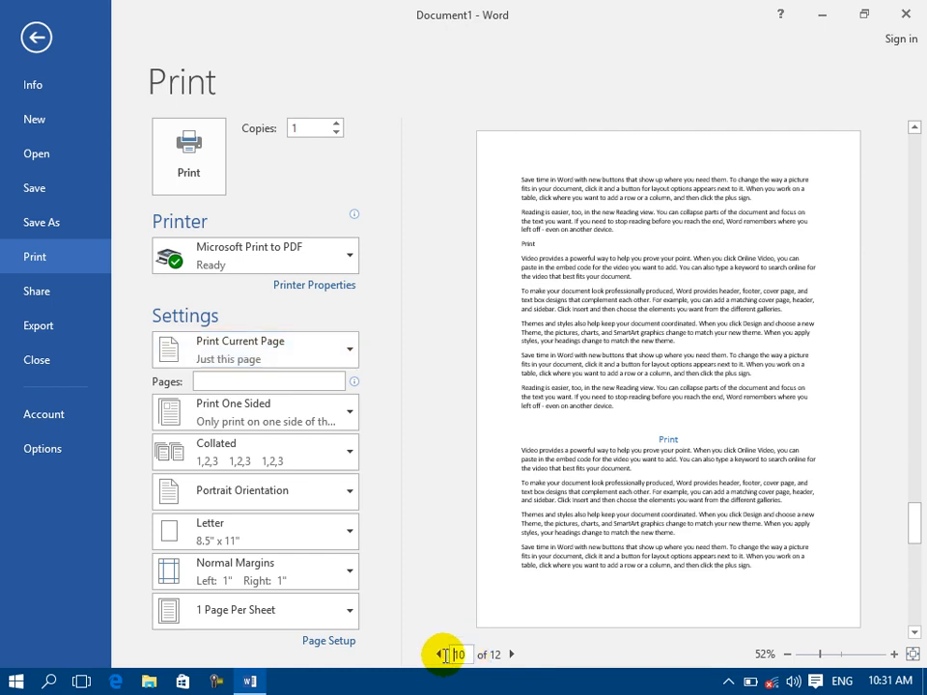
pyautogui.click(278, 371)
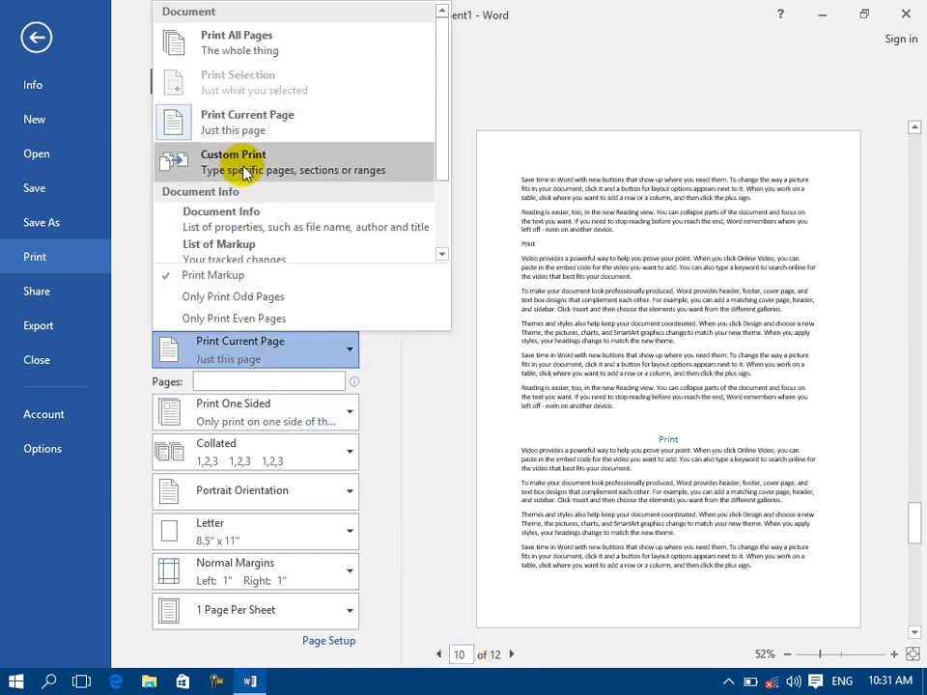
pyautogui.click(36, 39)
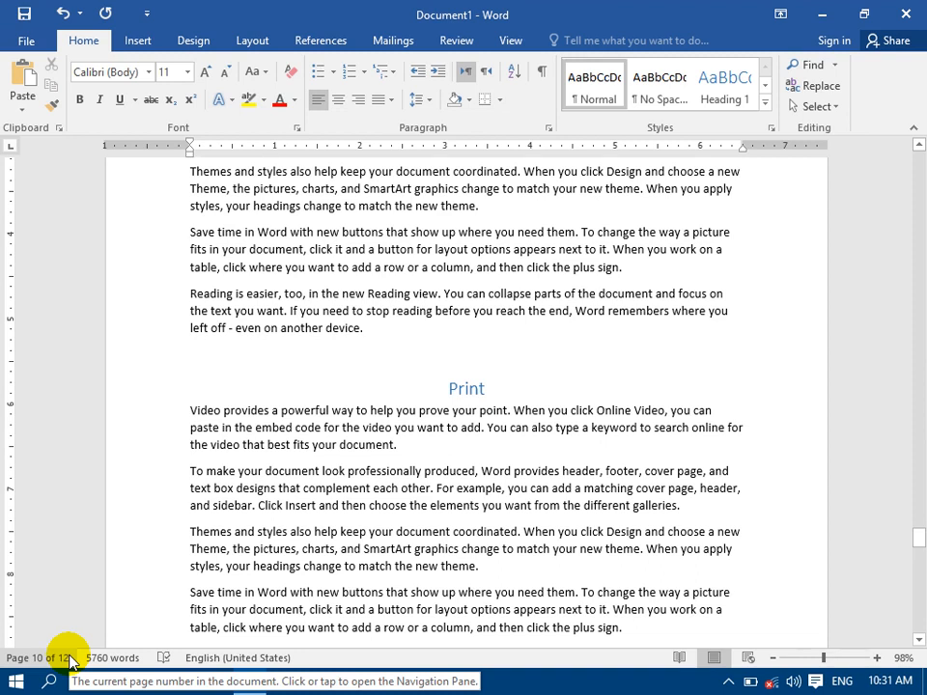
# Select the whole multi-page document, copy it, and paste it repeatedly to create many more pages.
pyautogui.hotkey('ctrl', 'a')
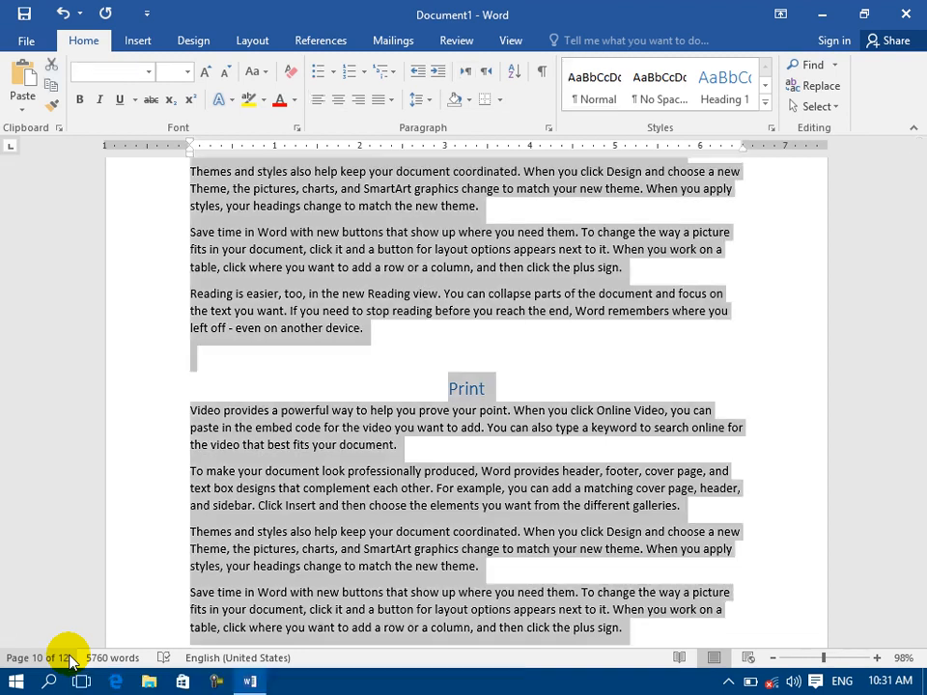
pyautogui.hotkey('ctrl', 'v')
pyautogui.hotkey('ctrl', 'v')
pyautogui.hotkey('ctrl', 'v')
pyautogui.hotkey('ctrl', 'v')
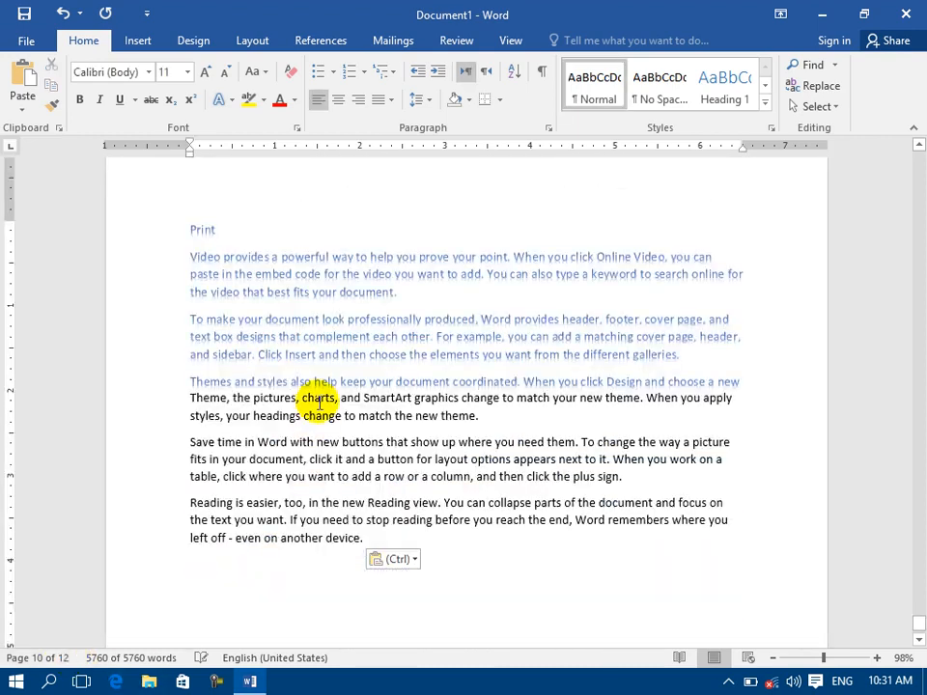
# Set the print range to Custom Print and enter the individual pages 1,3,60,99.
pyautogui.click(26, 40)
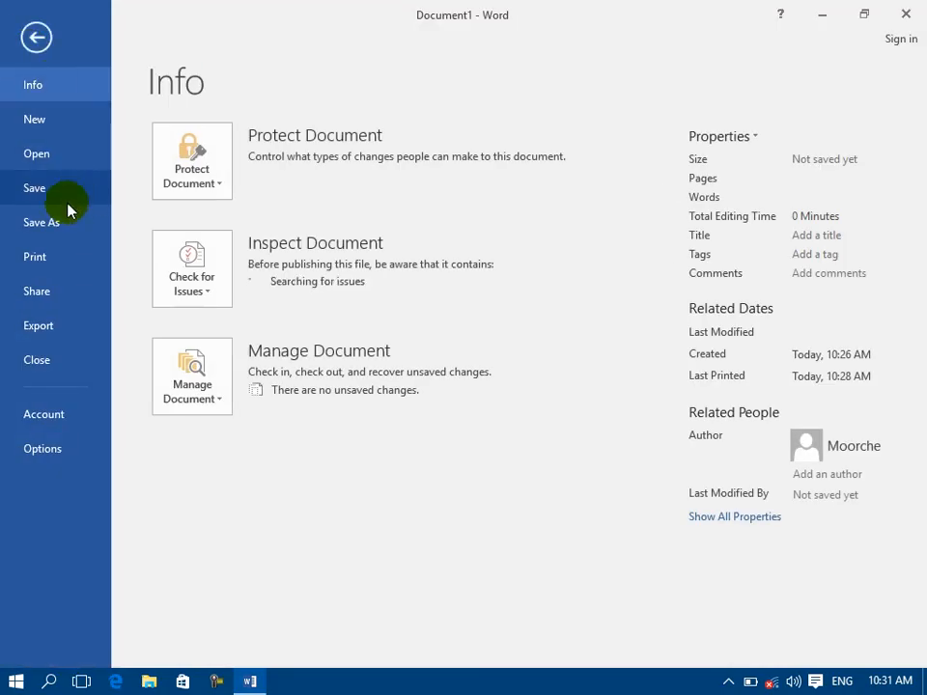
pyautogui.click(38, 257)
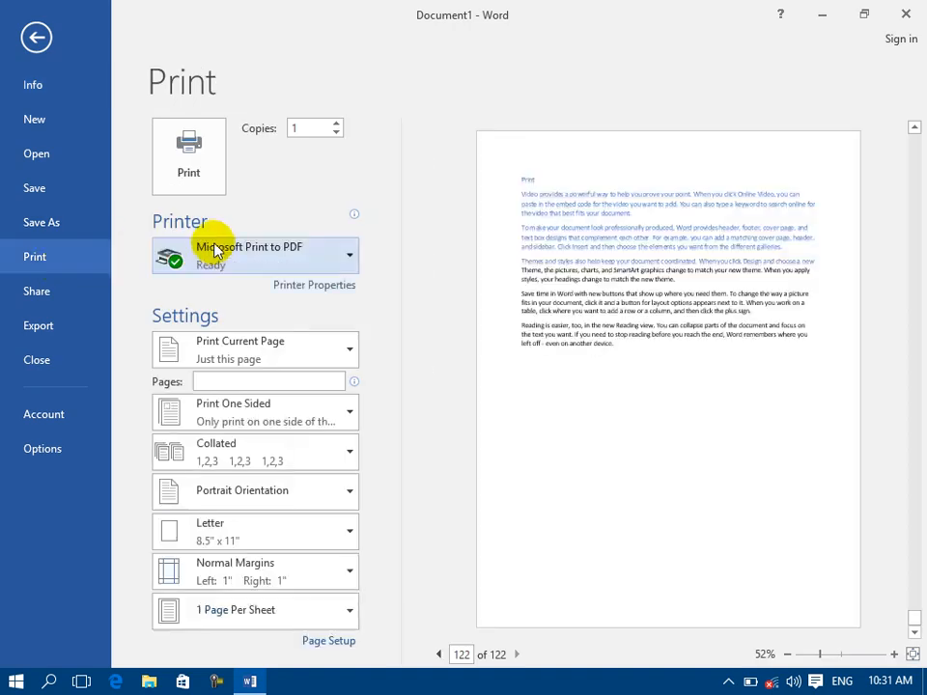
pyautogui.click(235, 354)
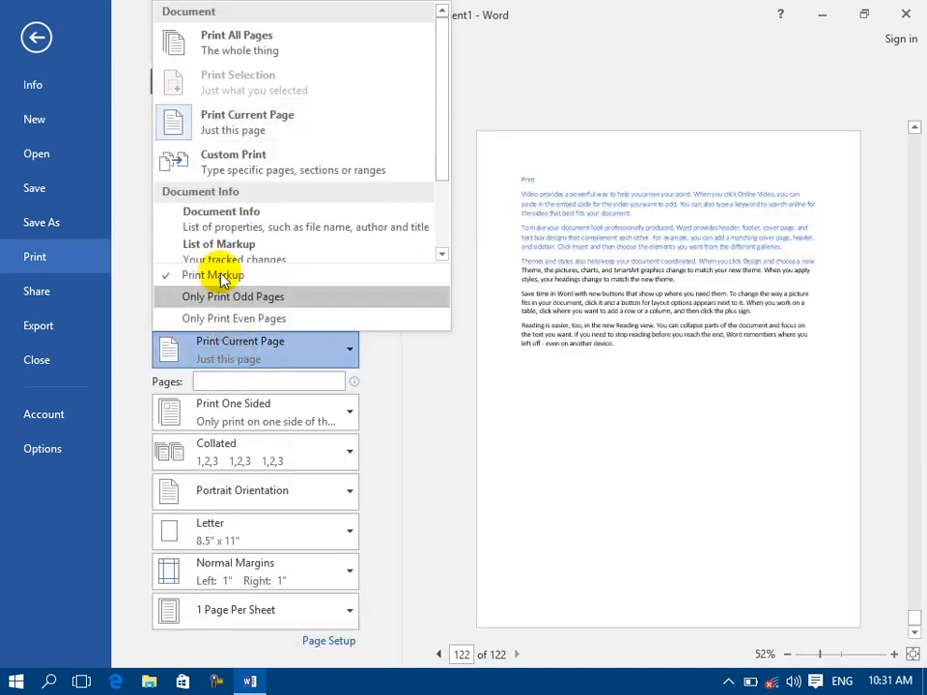
pyautogui.click(215, 160)
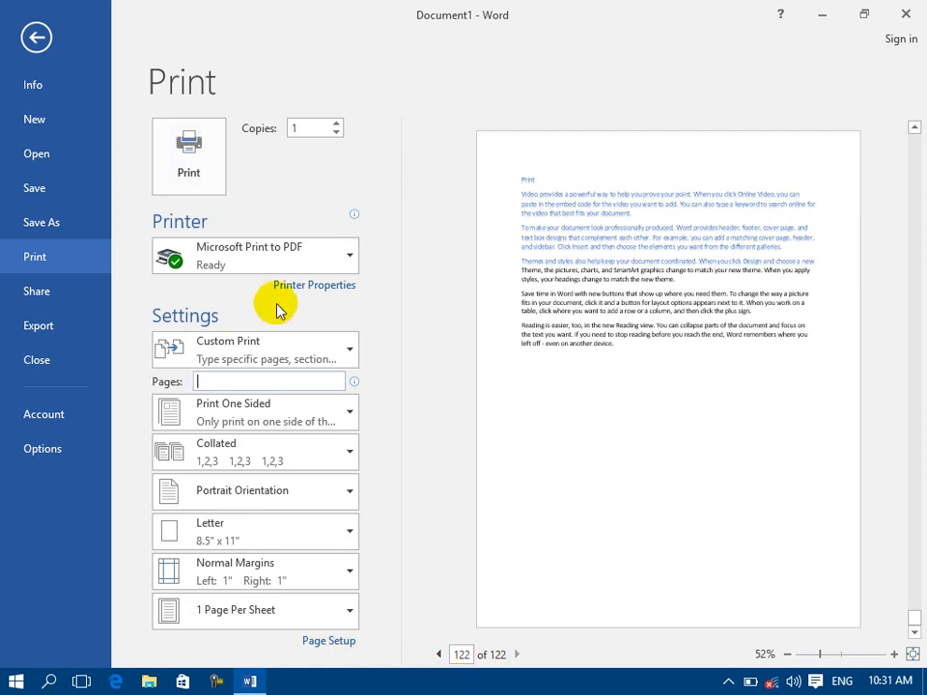
pyautogui.click(216, 381)
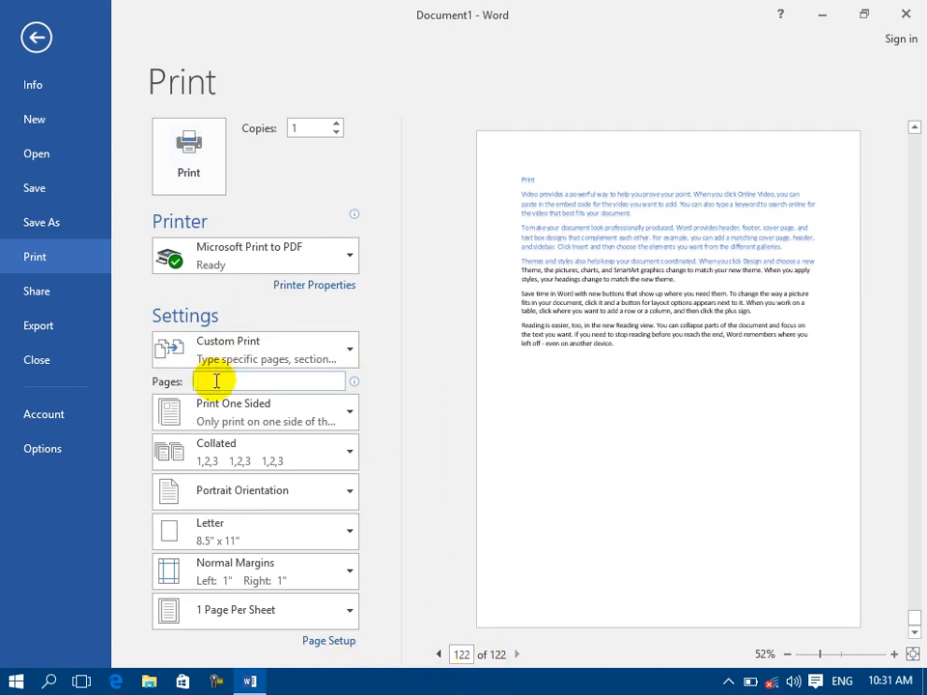
pyautogui.write('1,3,60,99')
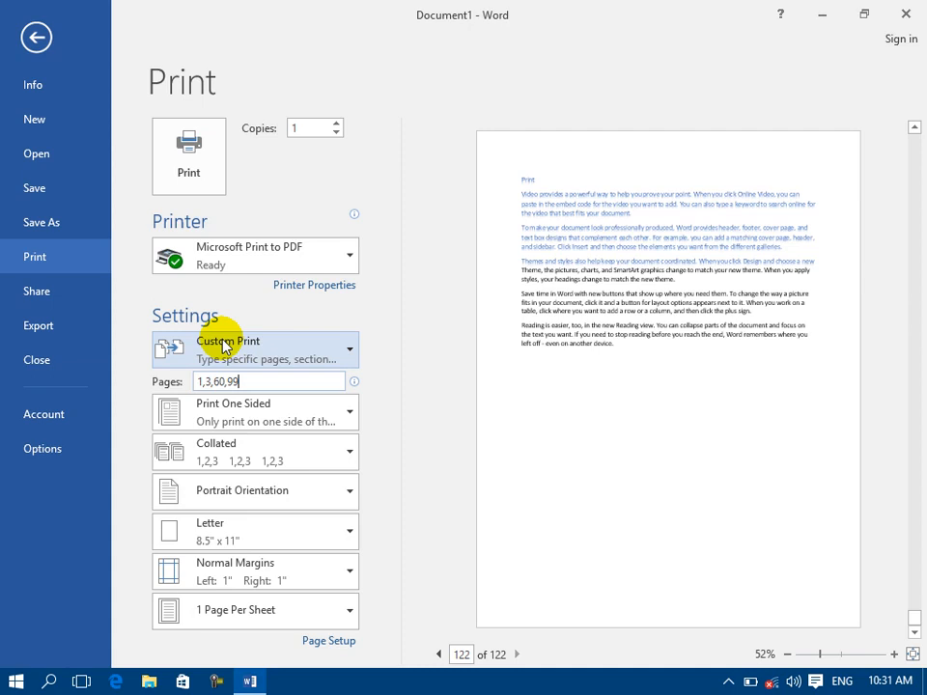
# Replace the custom page list with the continuous range 1-120.
pyautogui.moveTo(242, 382); pyautogui.dragTo(191, 386)
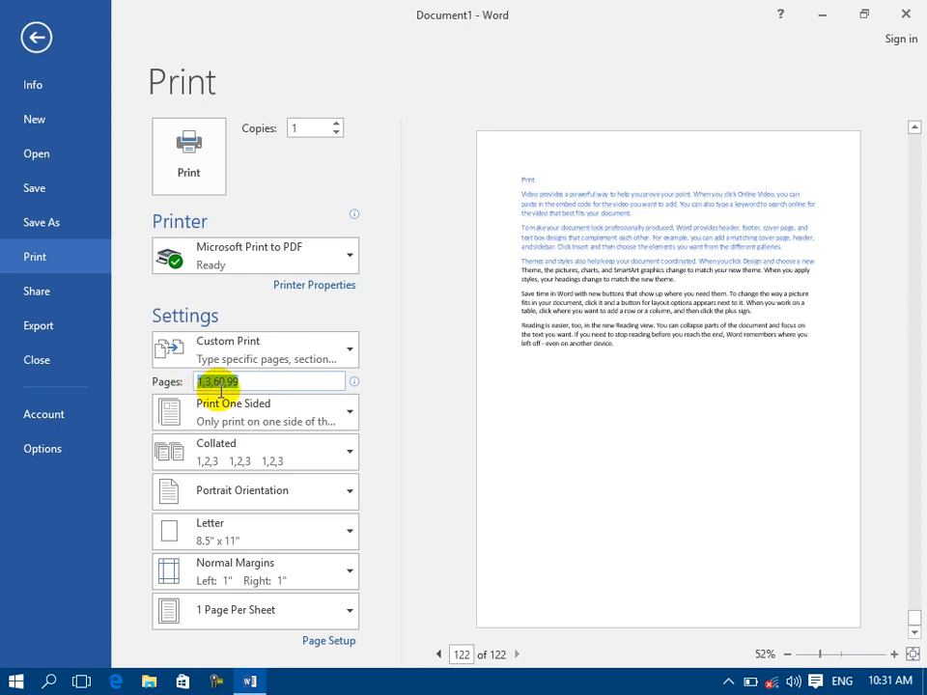
pyautogui.press('BackSpace')
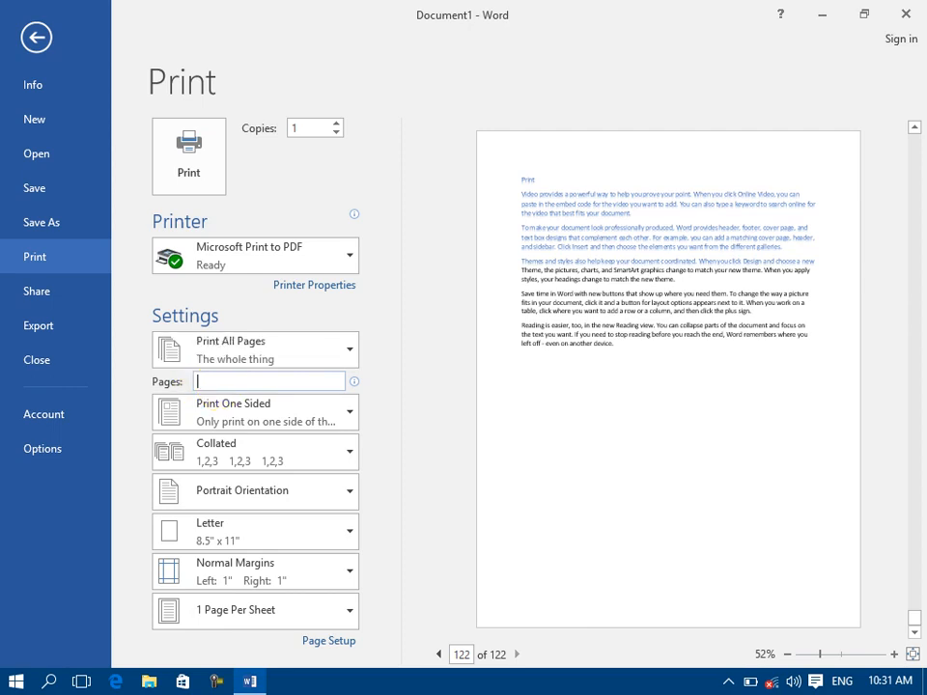
pyautogui.write('1-120')
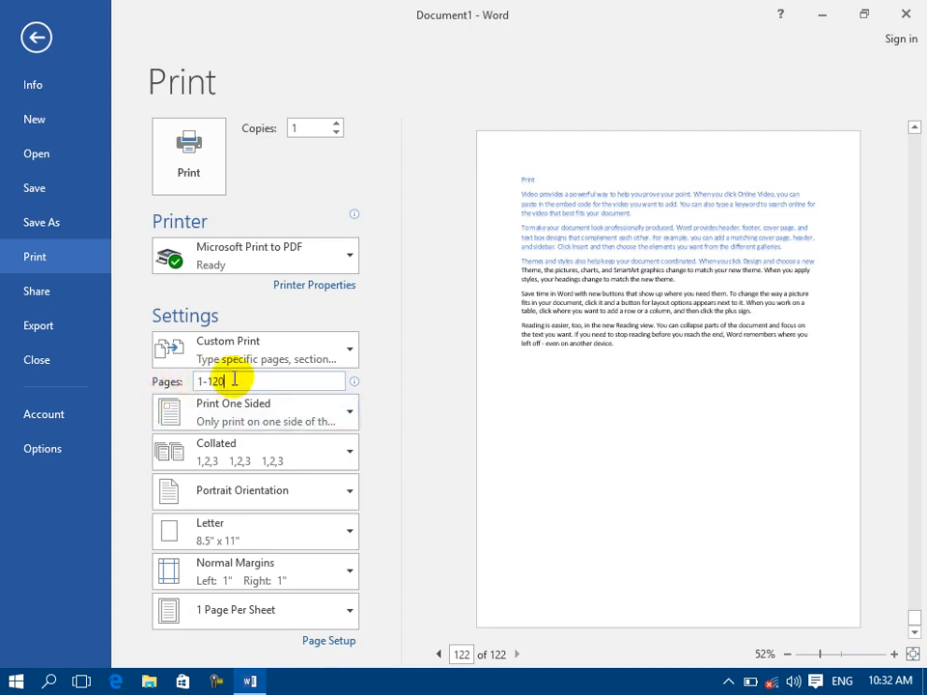
# Switch the print range from the custom pages to Print All Pages.
pyautogui.moveTo(242, 381); pyautogui.dragTo(190, 381)
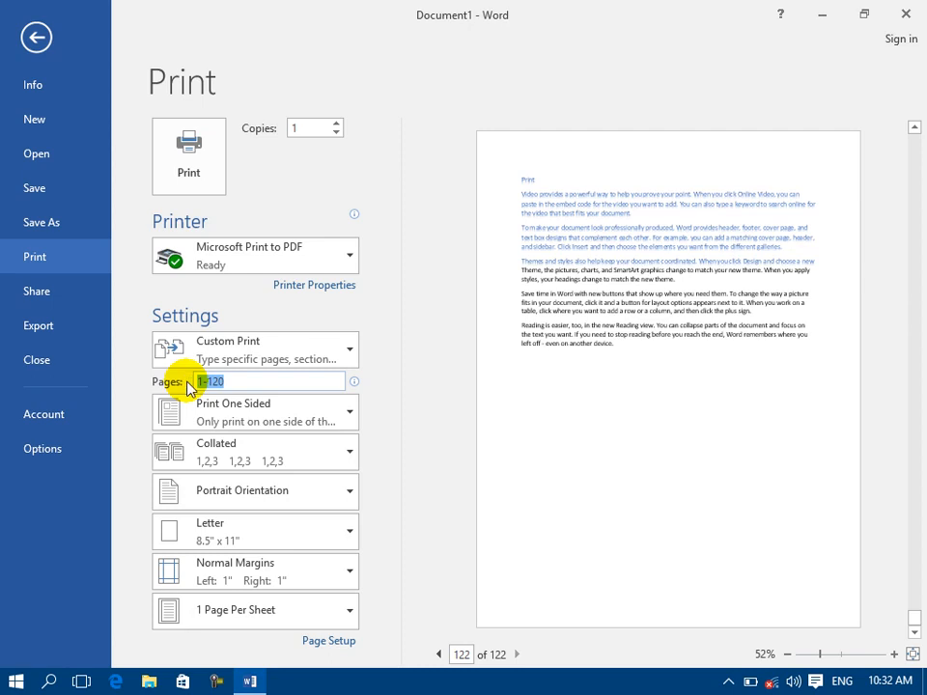
pyautogui.click(271, 356)
pyautogui.click(241, 43)
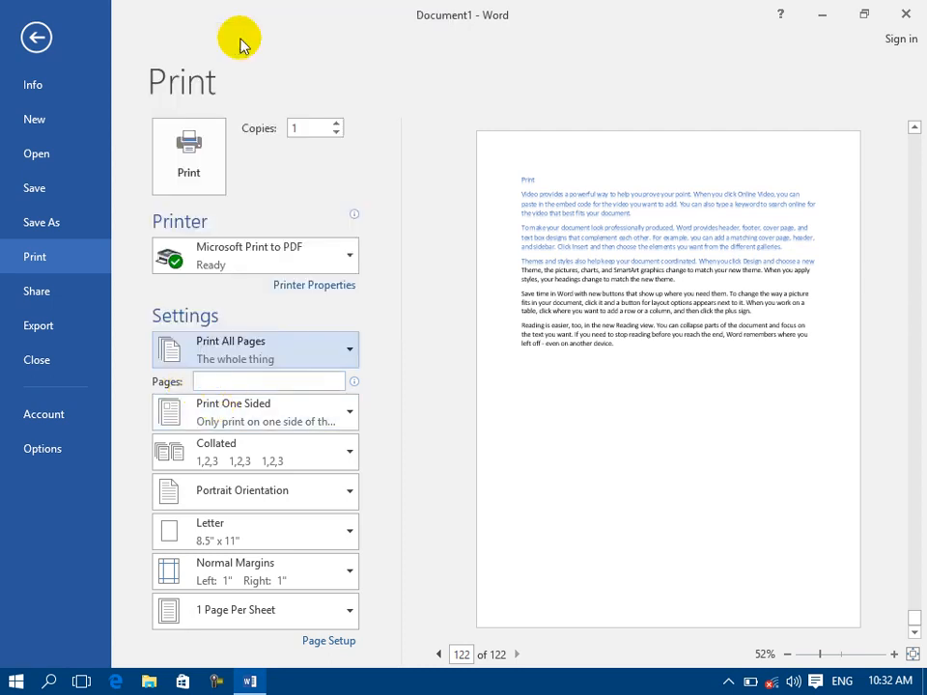
# Look through the Document Info print options and check the document's properties on the Info page.
pyautogui.click(264, 351)
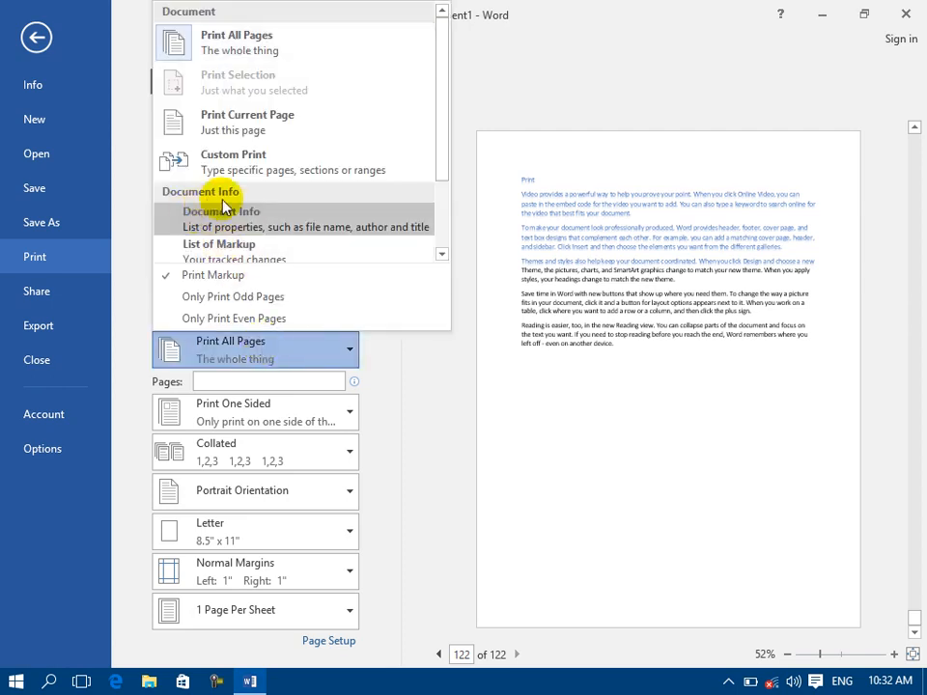
pyautogui.click(442, 255)
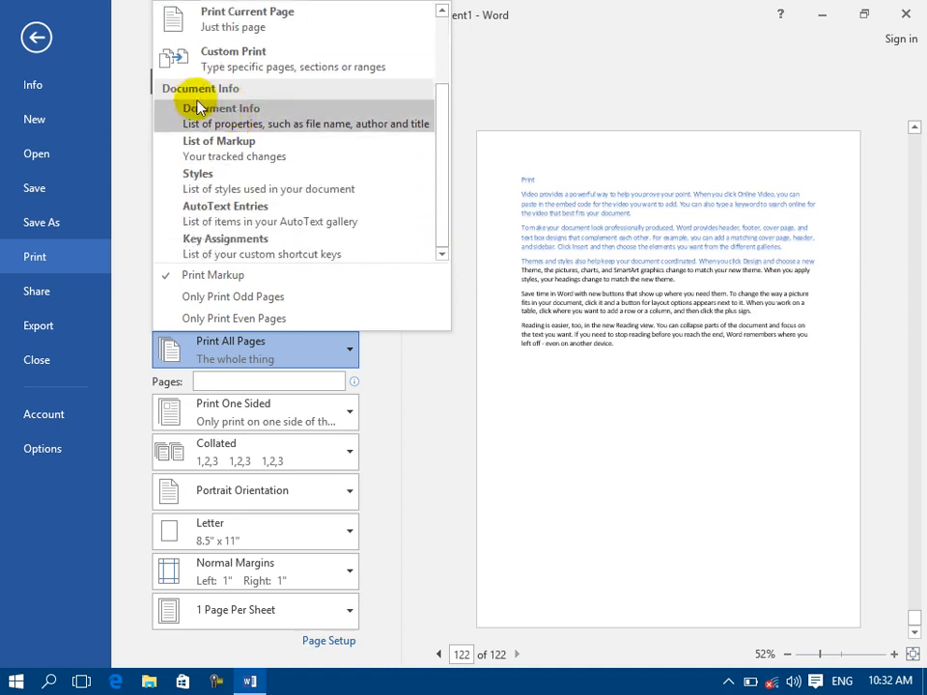
pyautogui.click(83, 72)
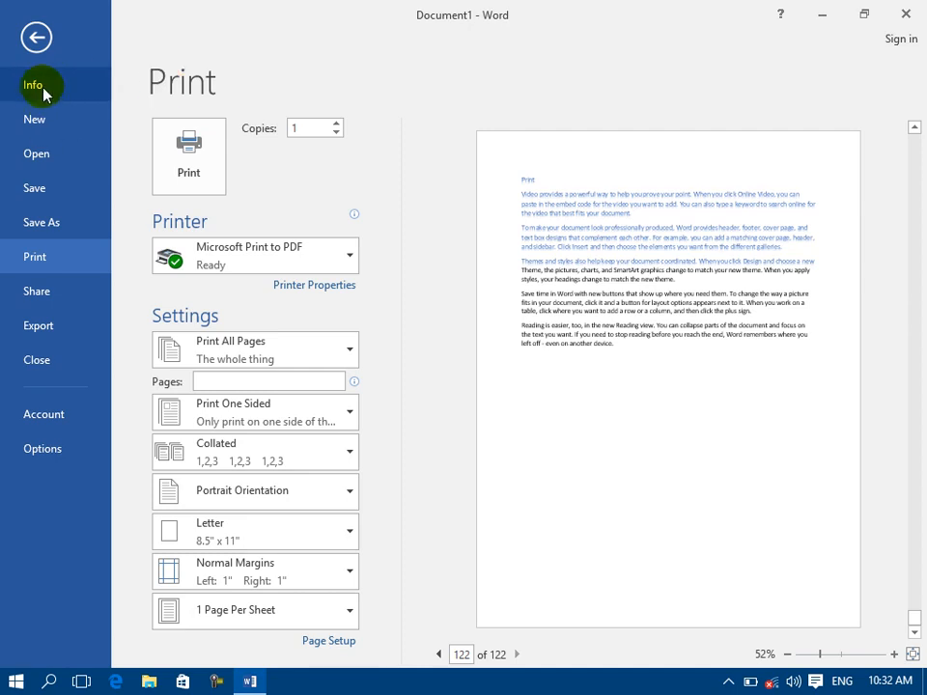
pyautogui.click(44, 90)
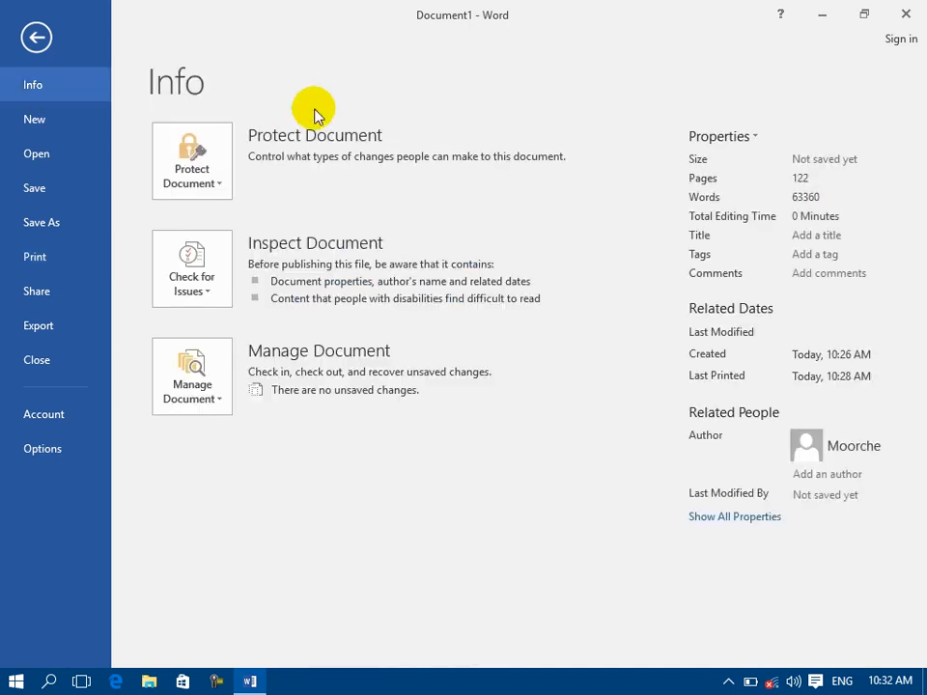
# Return to the print settings and choose Document Info, the list of properties, as the content to print.
pyautogui.click(52, 257)
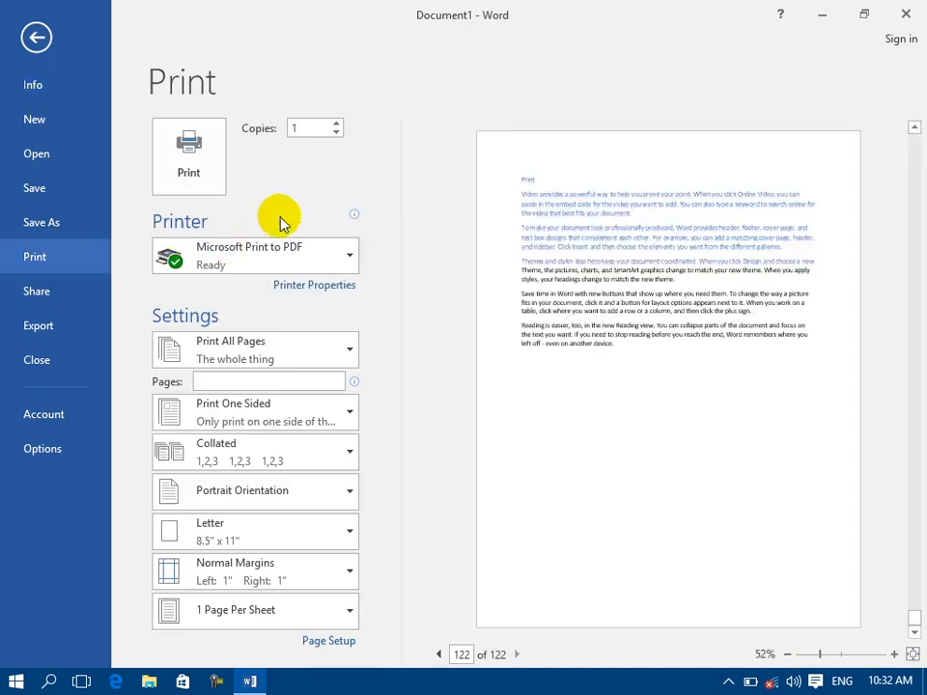
pyautogui.click(289, 359)
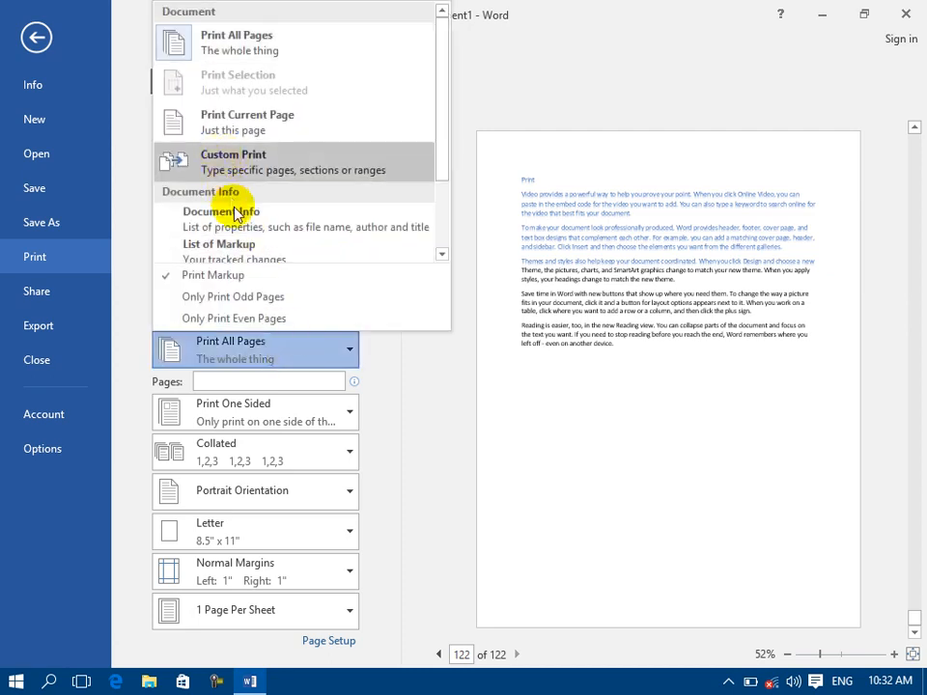
pyautogui.click(441, 253)
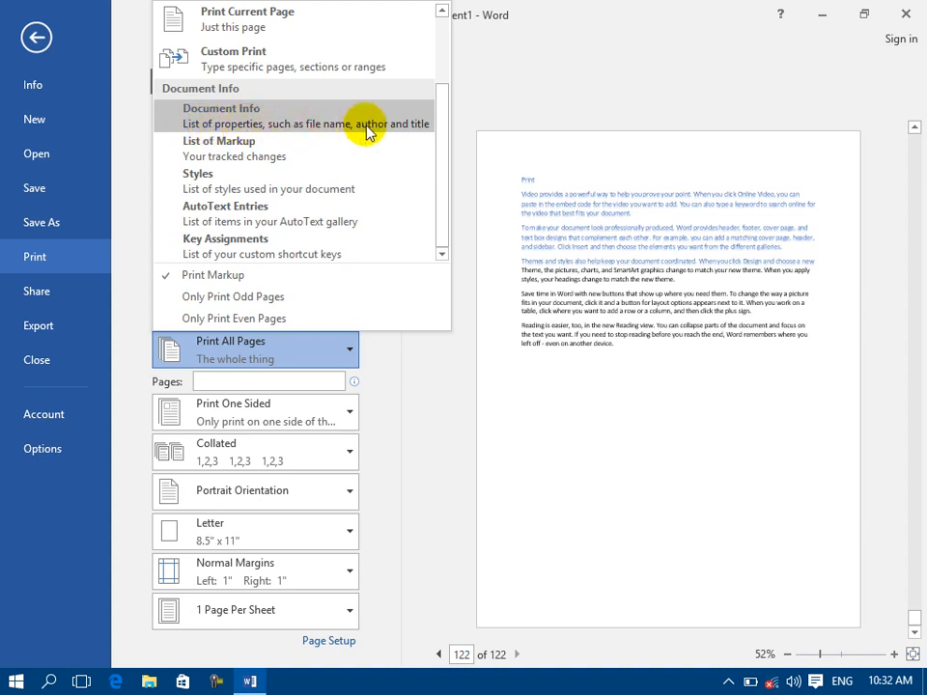
pyautogui.click(166, 119)
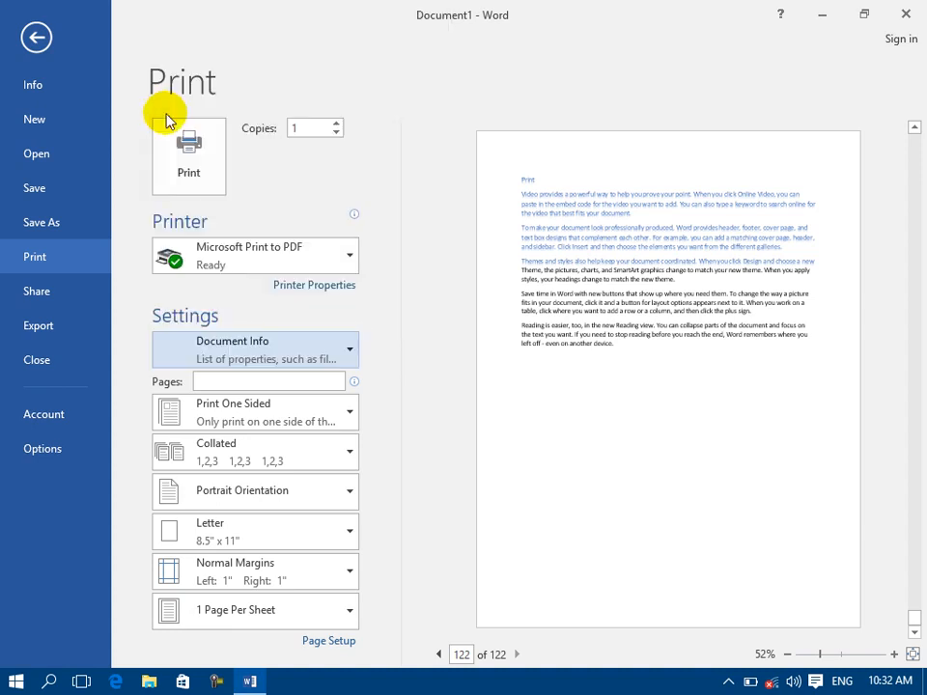
pyautogui.click(228, 340)
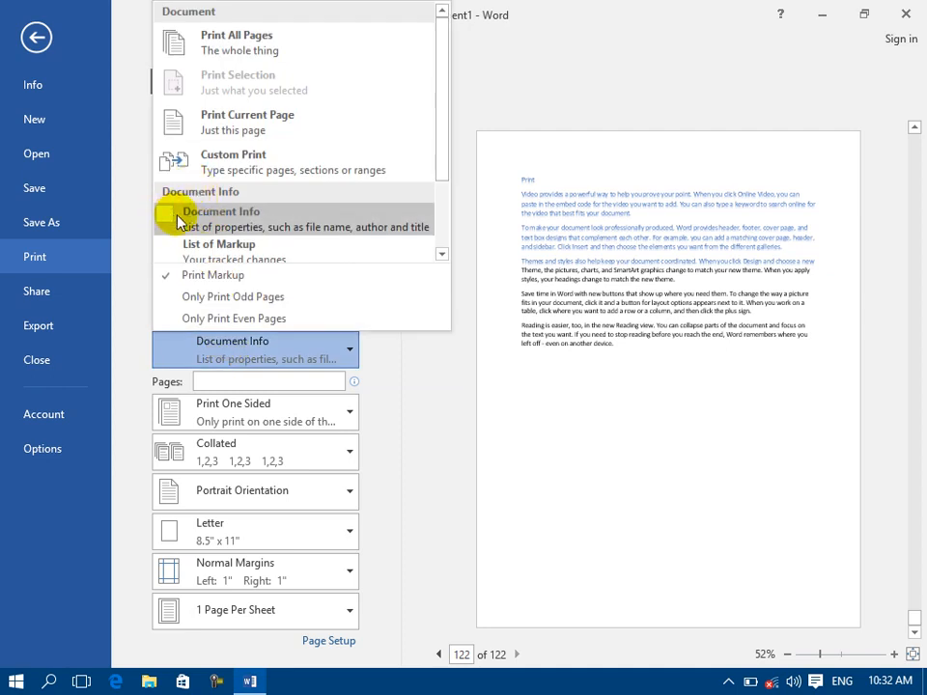
pyautogui.click(163, 211)
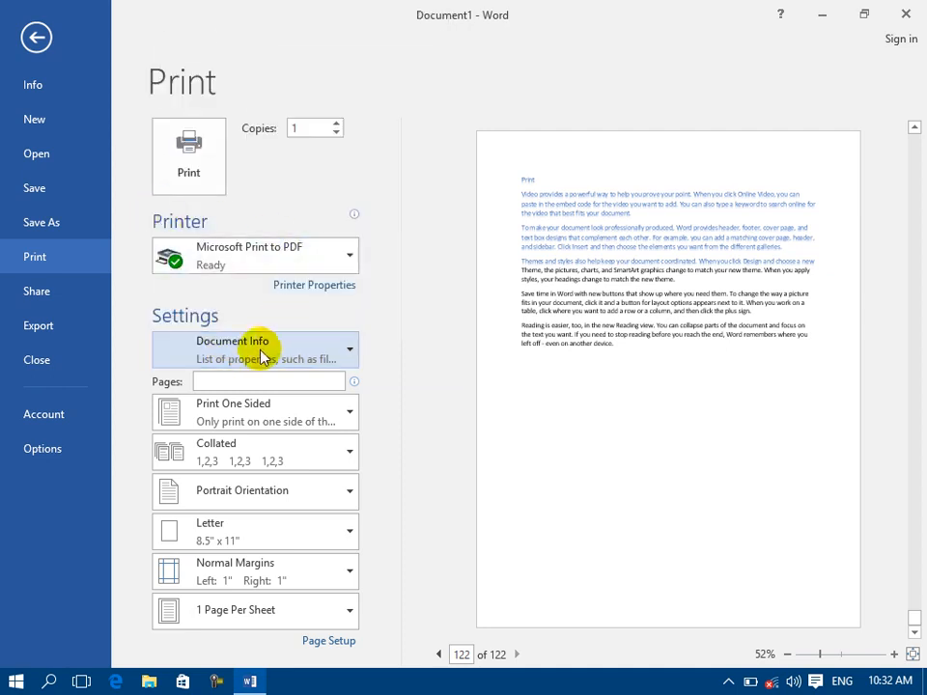
# Leave the print settings and add an empty comment to the word "and" after "Design" on the last page.
pyautogui.click(262, 355)
pyautogui.click(442, 255)
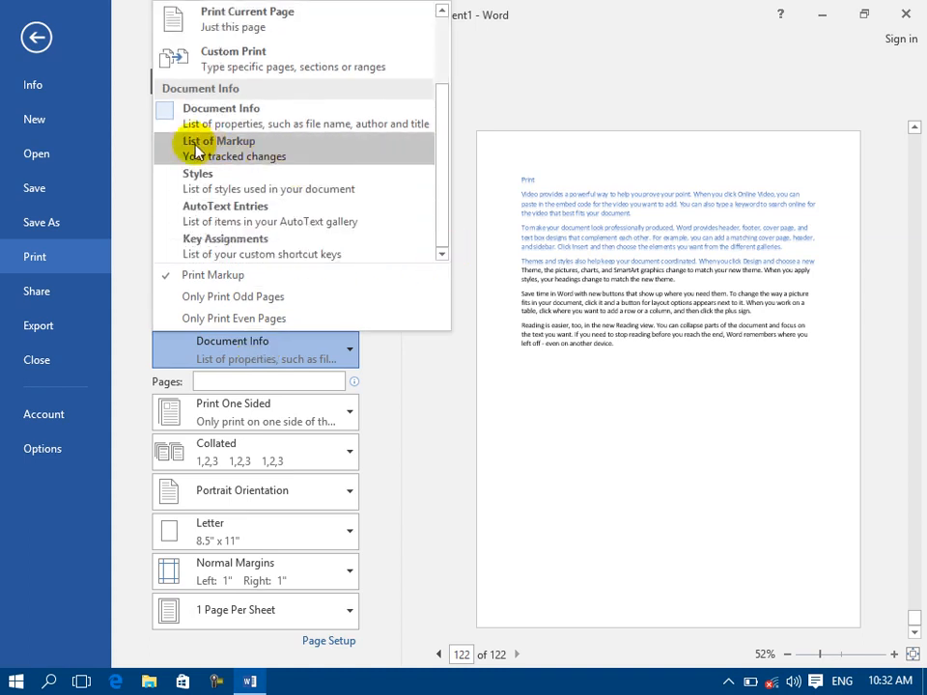
pyautogui.click(29, 36)
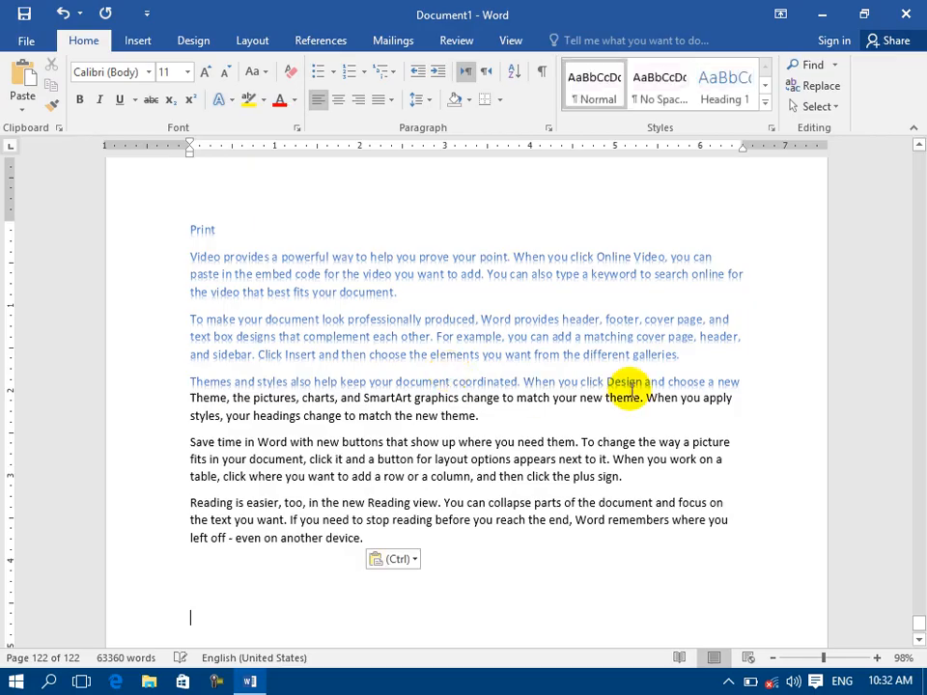
pyautogui.click(393, 39)
pyautogui.click(459, 44)
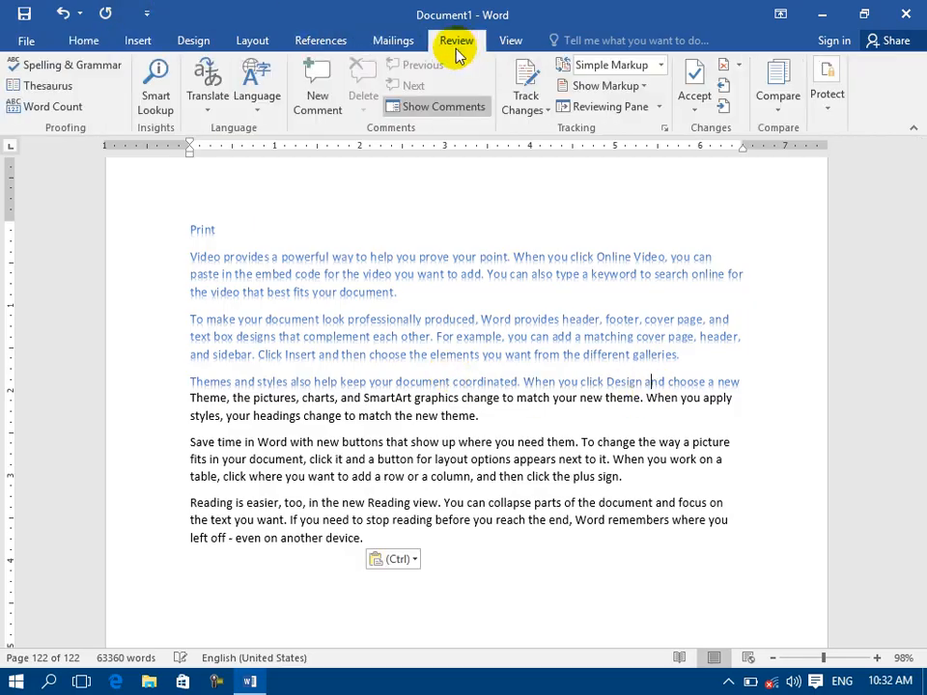
pyautogui.click(314, 99)
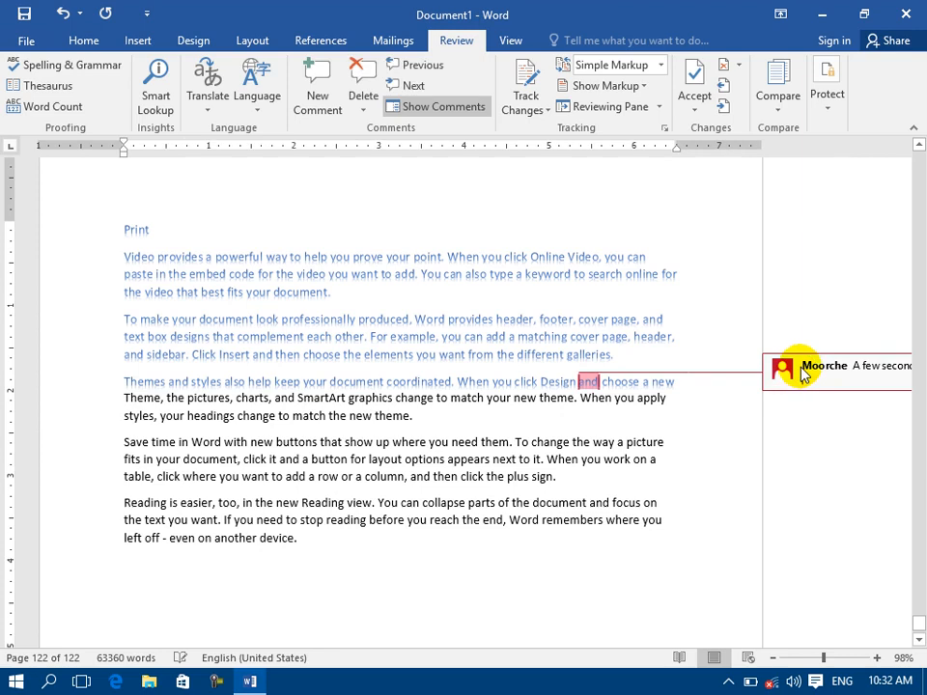
pyautogui.click(369, 257)
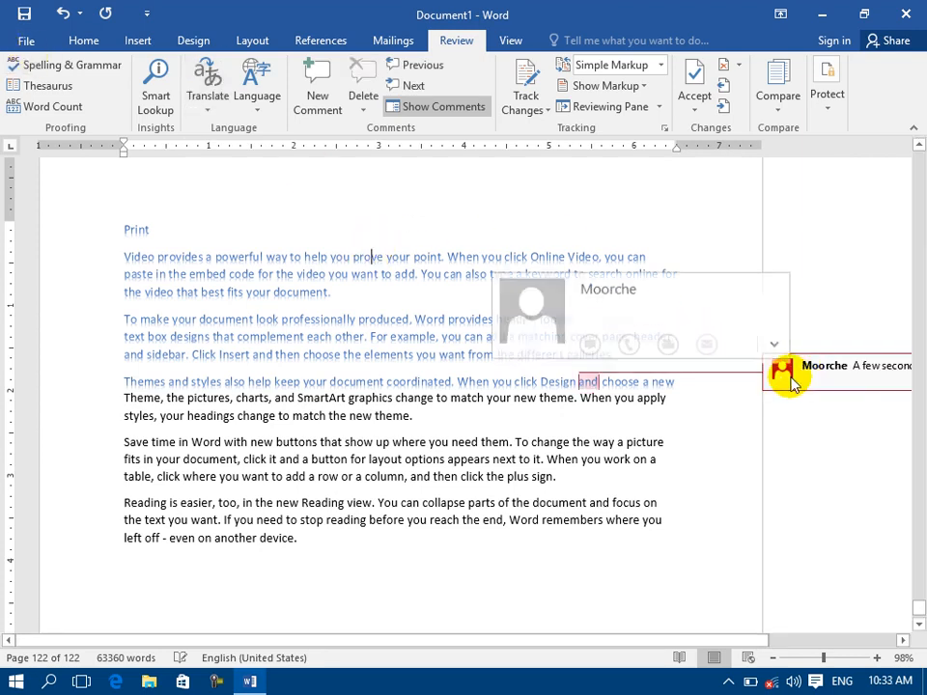
# Set the print content to List of Markup for the commented document.
pyautogui.click(26, 39)
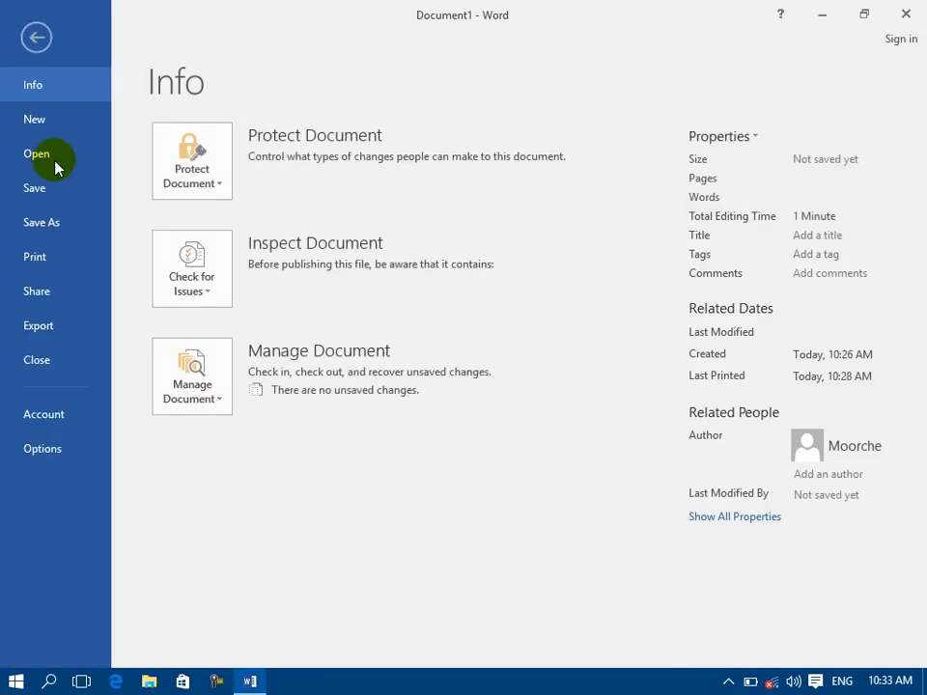
pyautogui.click(58, 264)
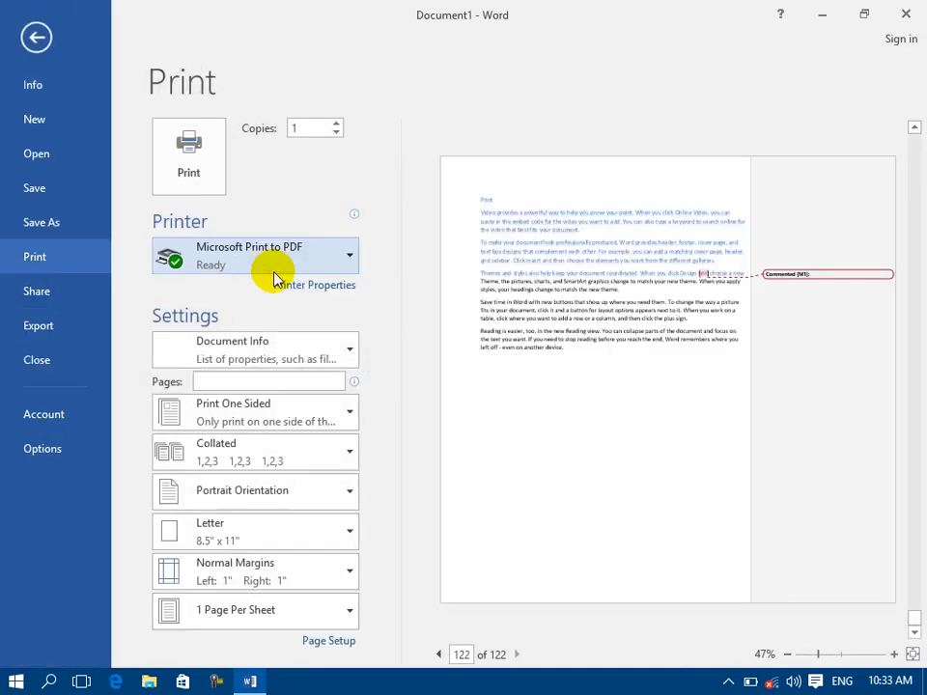
pyautogui.click(267, 360)
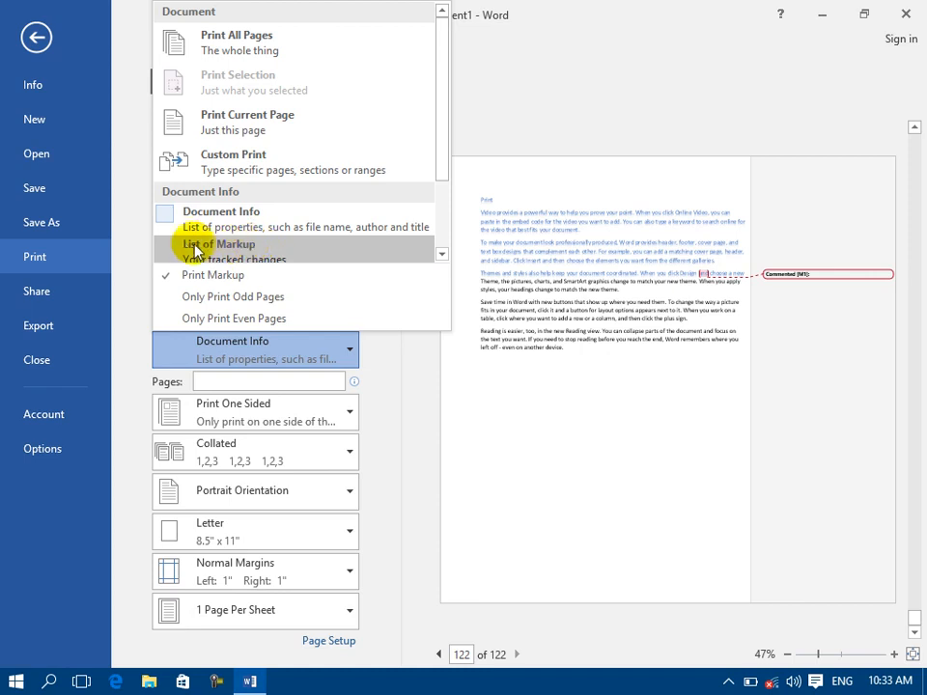
pyautogui.click(179, 249)
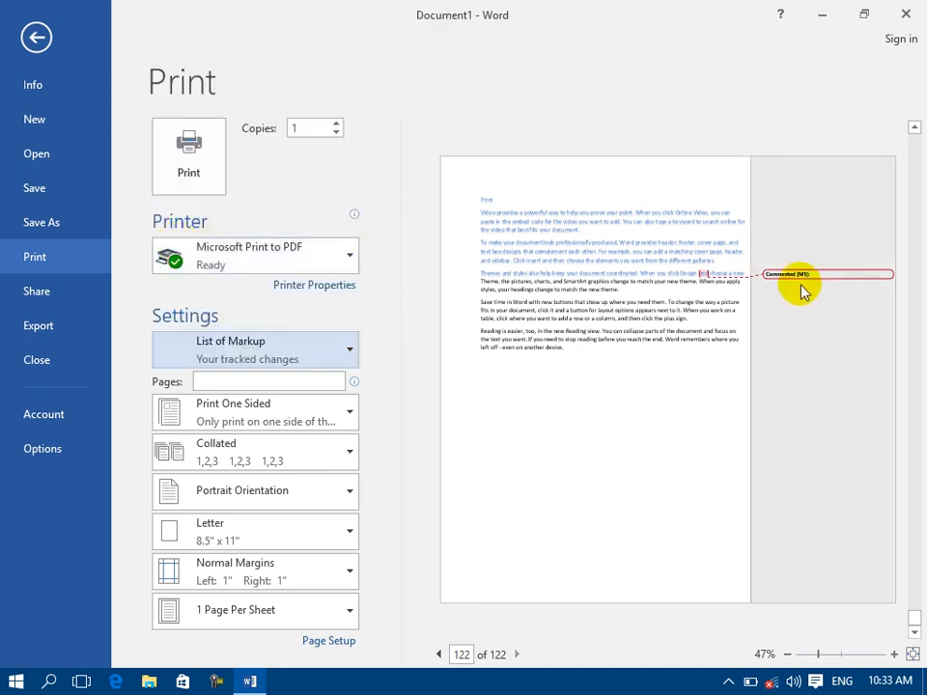
# Look through the Document Info print options, leave the print settings and view the document's styles gallery.
pyautogui.click(262, 356)
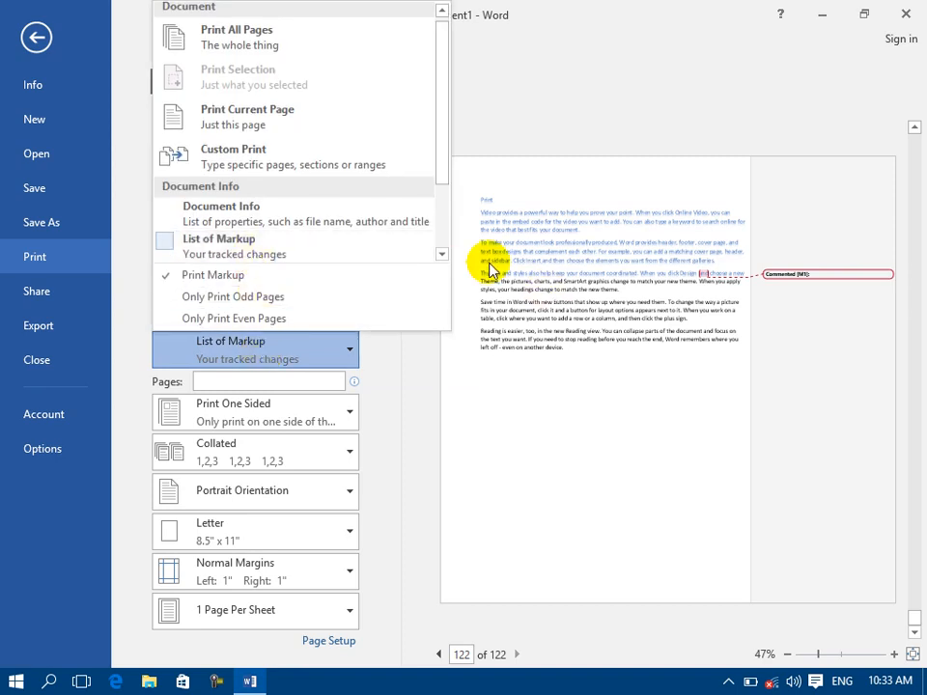
pyautogui.click(441, 255)
pyautogui.click(442, 254)
pyautogui.click(441, 255)
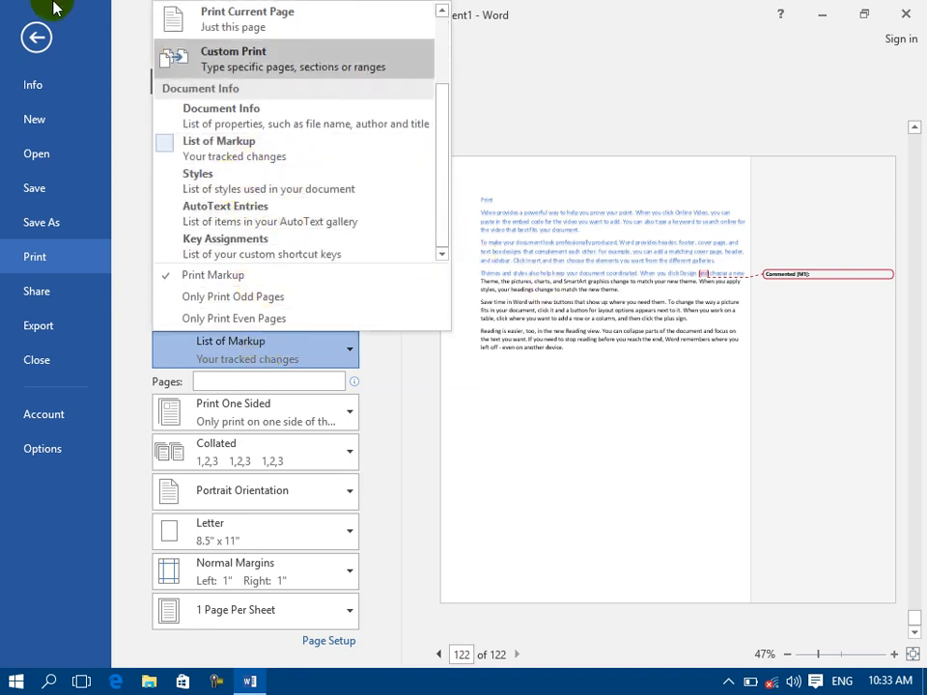
pyautogui.click(38, 33)
pyautogui.click(38, 33)
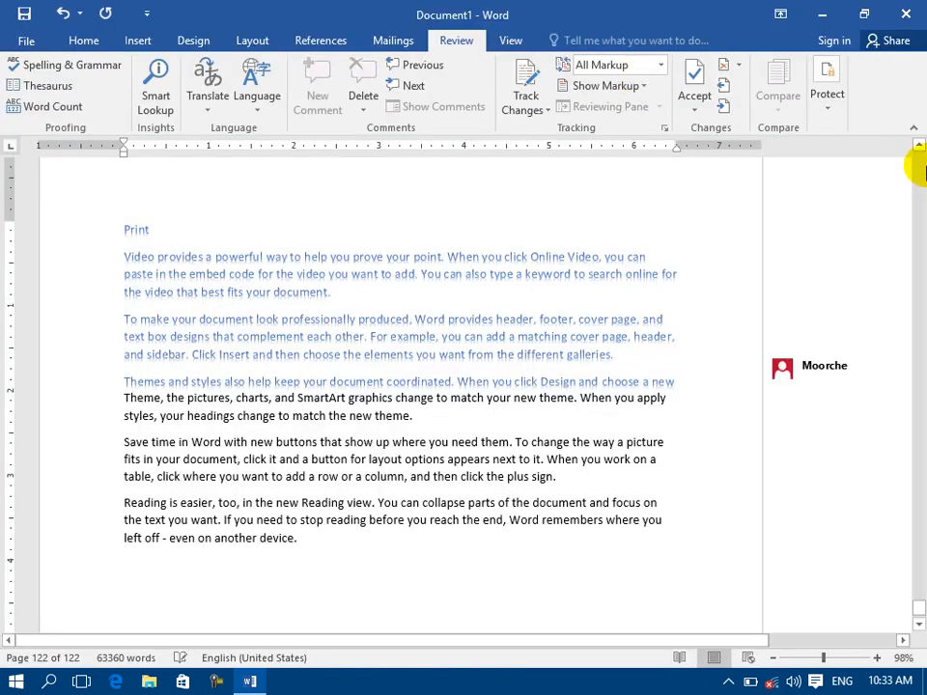
pyautogui.click(77, 39)
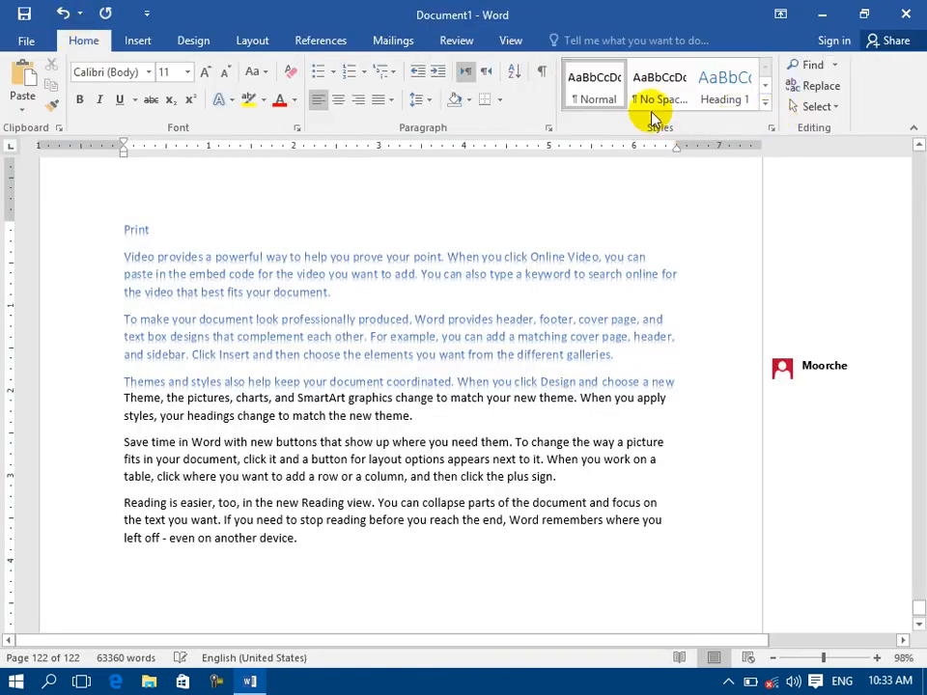
# Return to the print settings and choose Styles, the list of styles used in the document, as the content to print.
pyautogui.click(29, 40)
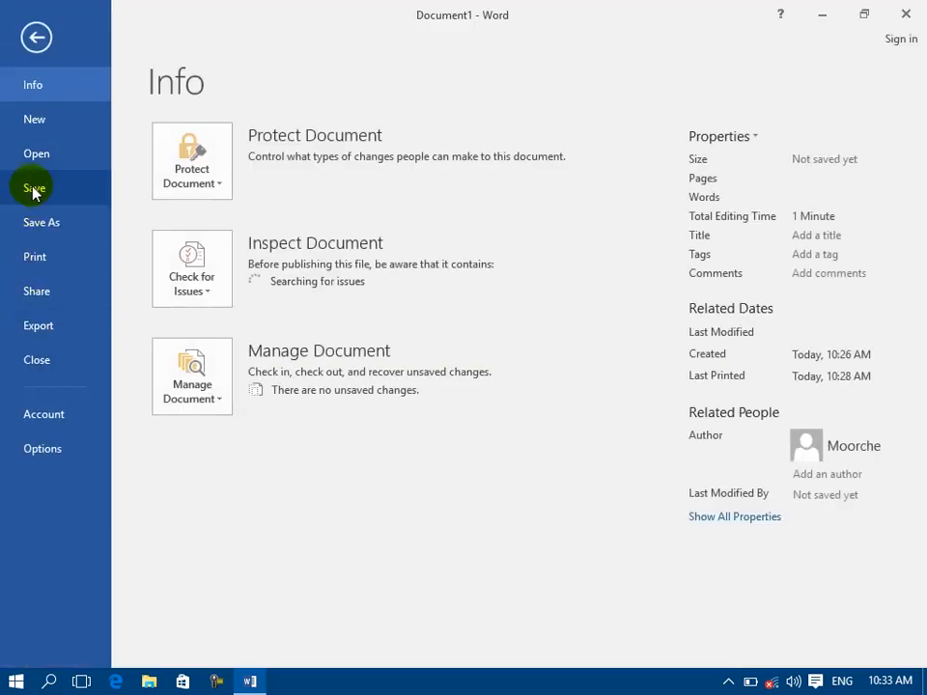
pyautogui.click(39, 253)
pyautogui.click(234, 353)
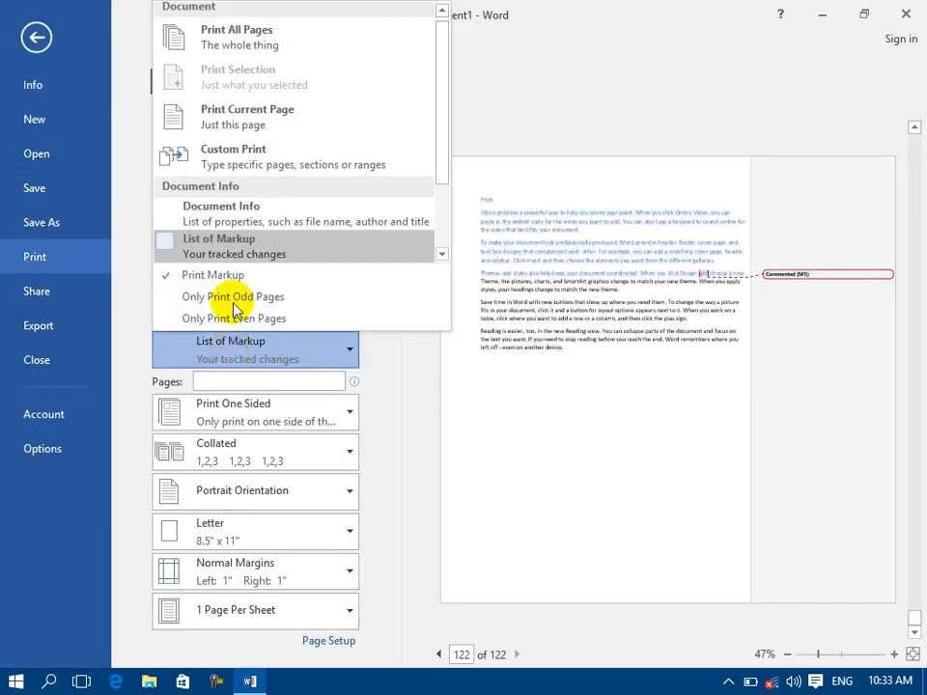
pyautogui.click(443, 253)
pyautogui.click(443, 253)
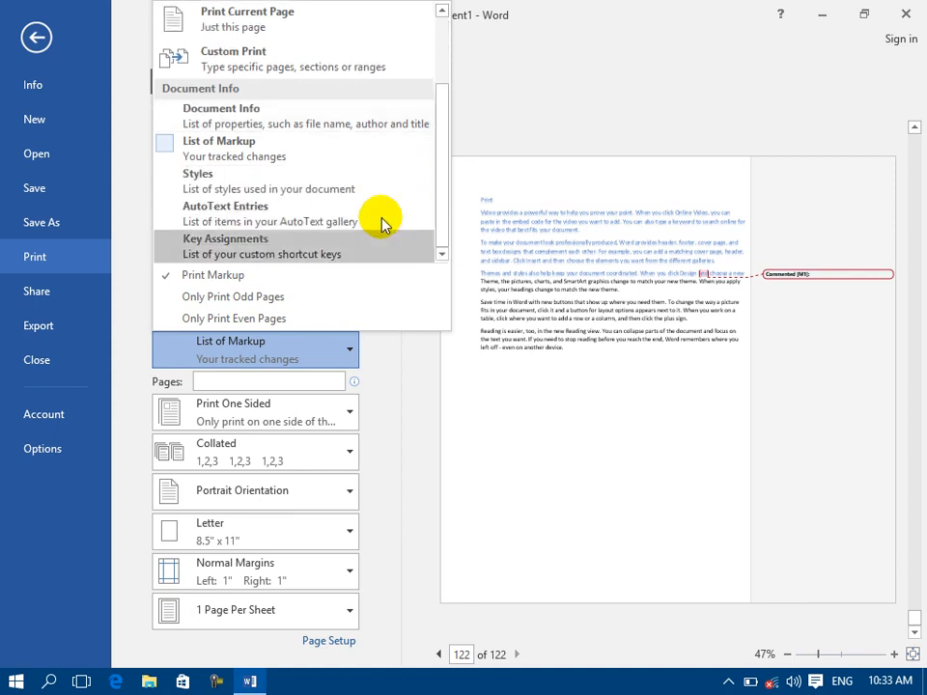
pyautogui.click(177, 187)
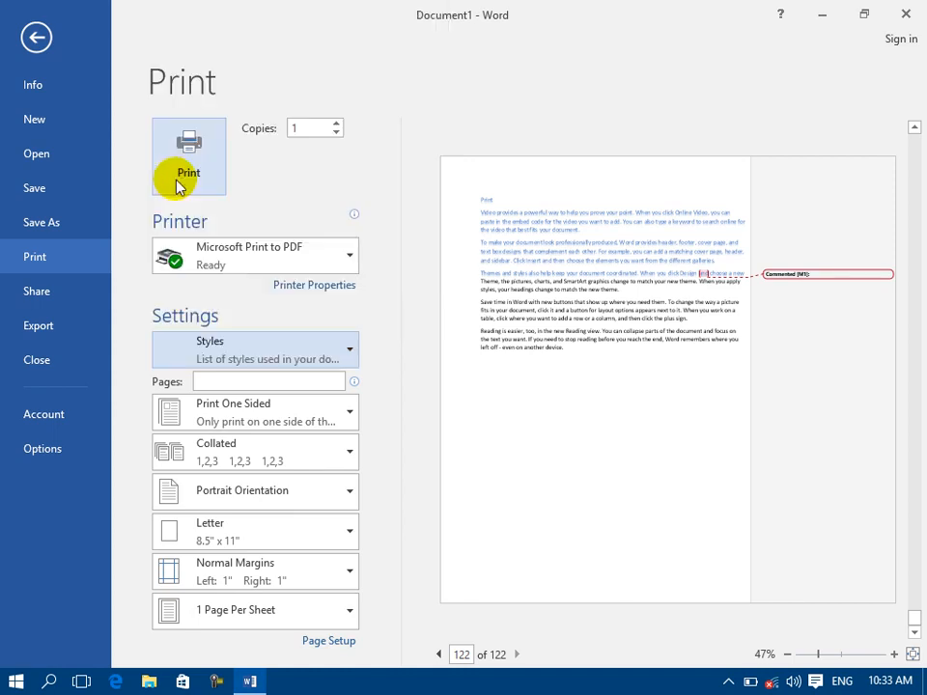
# Review the AutoText Entries and Key Assignments print options, go back to the document and reopen the Info page.
pyautogui.click(242, 362)
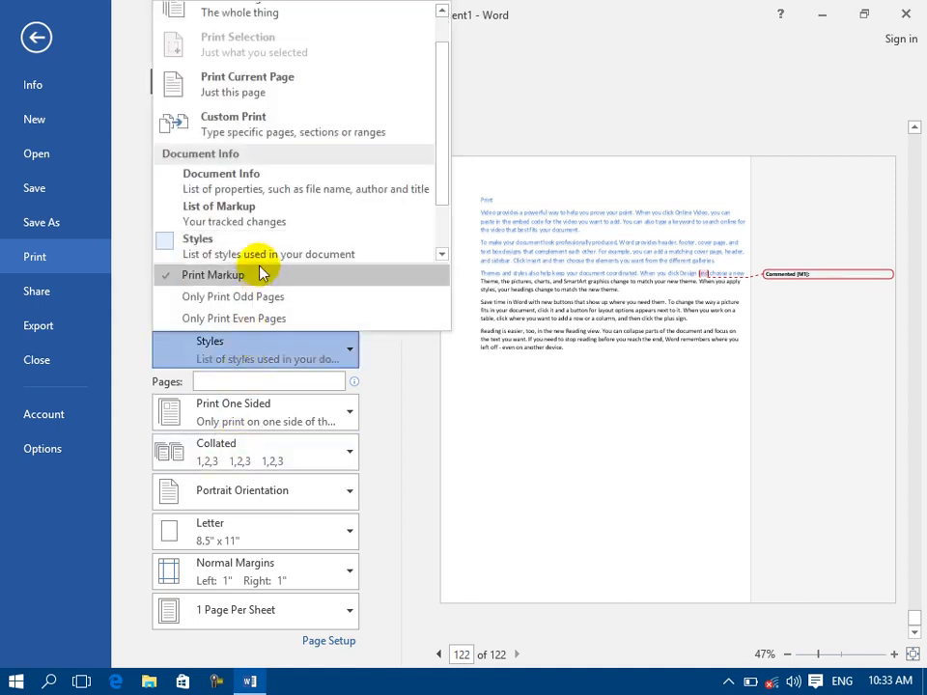
pyautogui.click(441, 254)
pyautogui.click(441, 254)
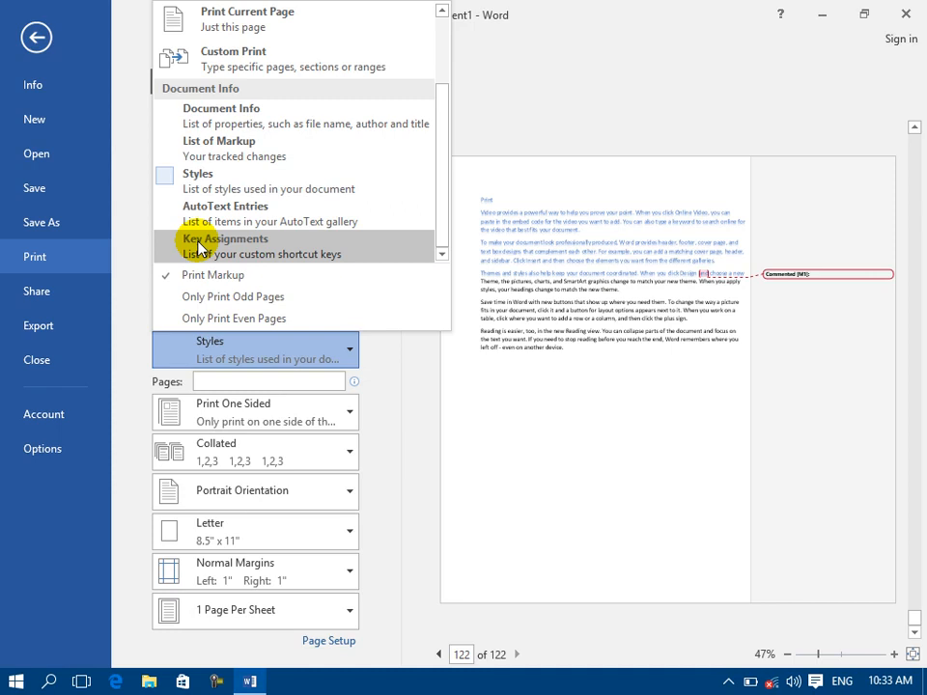
pyautogui.click(35, 38)
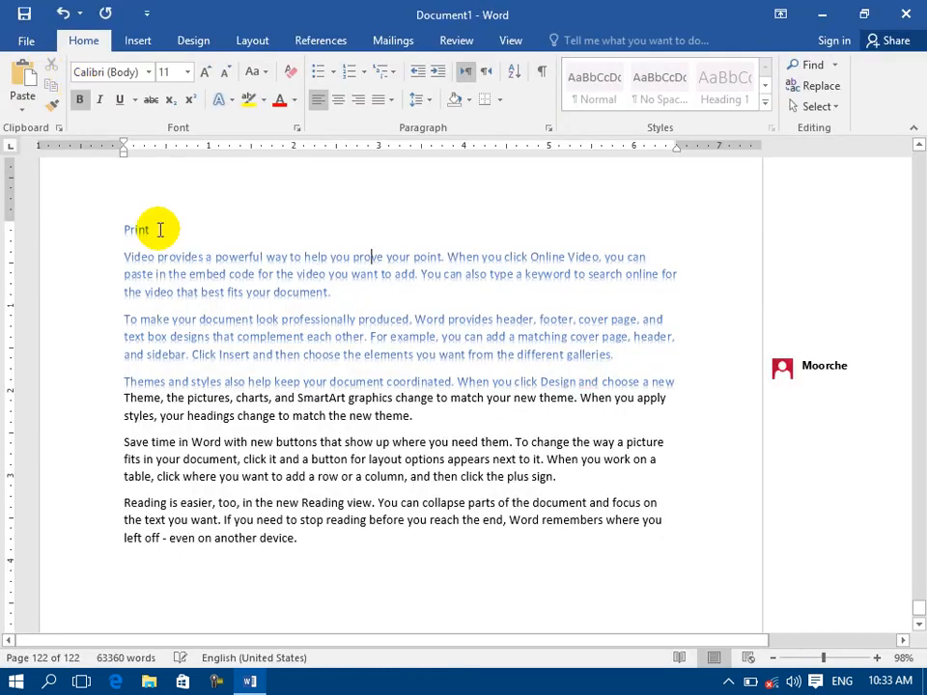
pyautogui.click(26, 41)
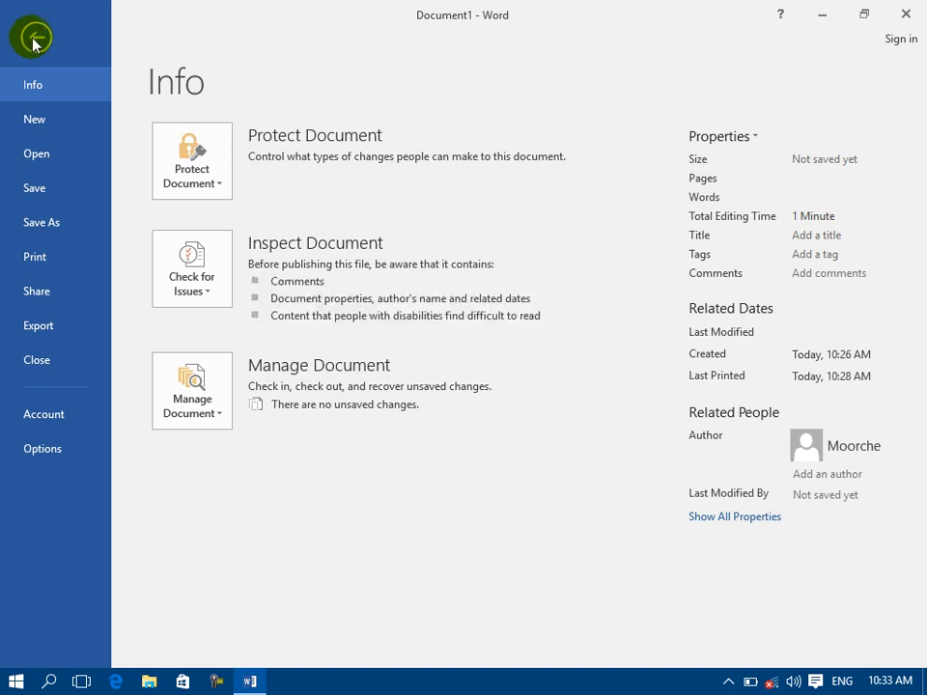
pyautogui.click(31, 42)
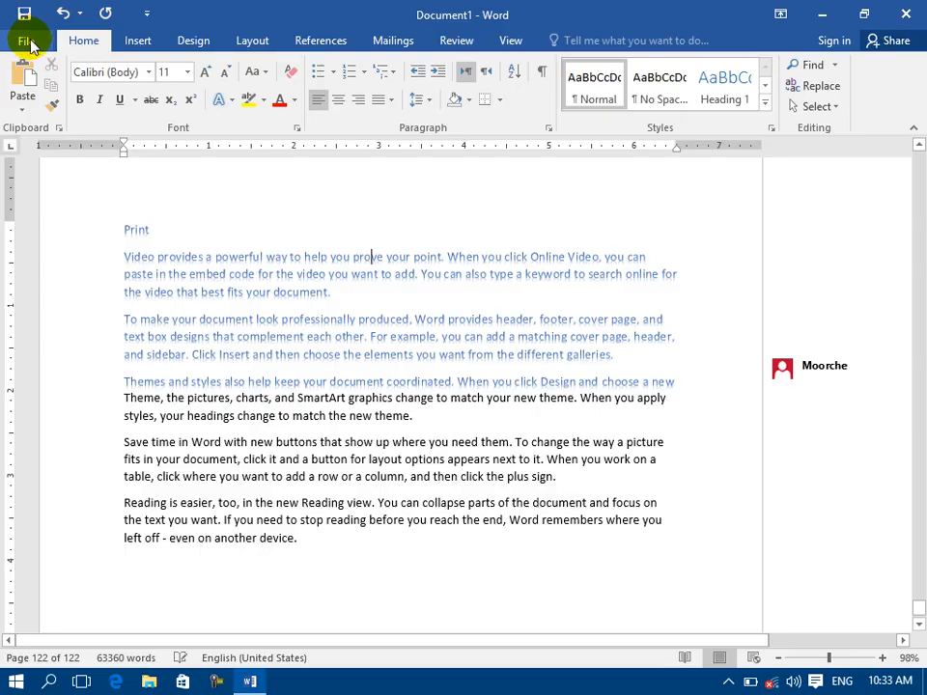
pyautogui.click(26, 42)
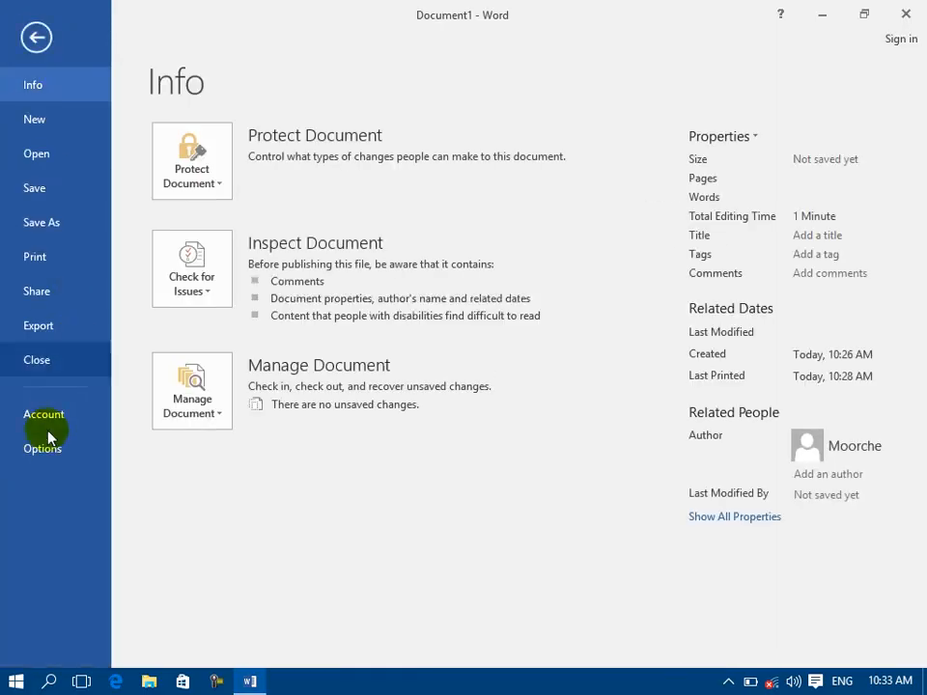
# Open the print settings, check the available printers and set the print content to Key Assignments, the list of custom shortcut keys.
pyautogui.click(45, 262)
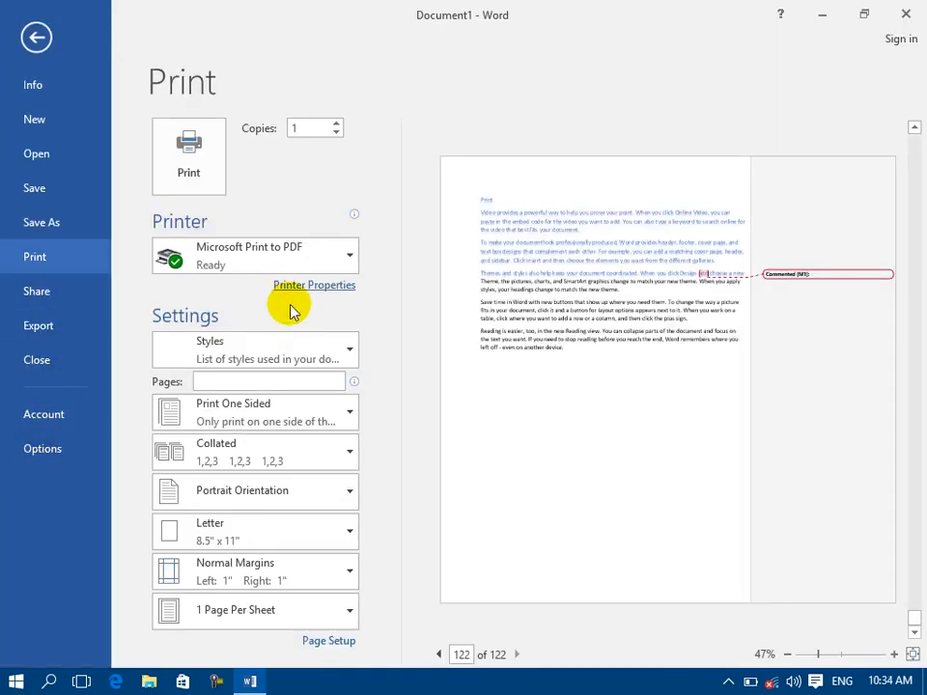
pyautogui.click(302, 264)
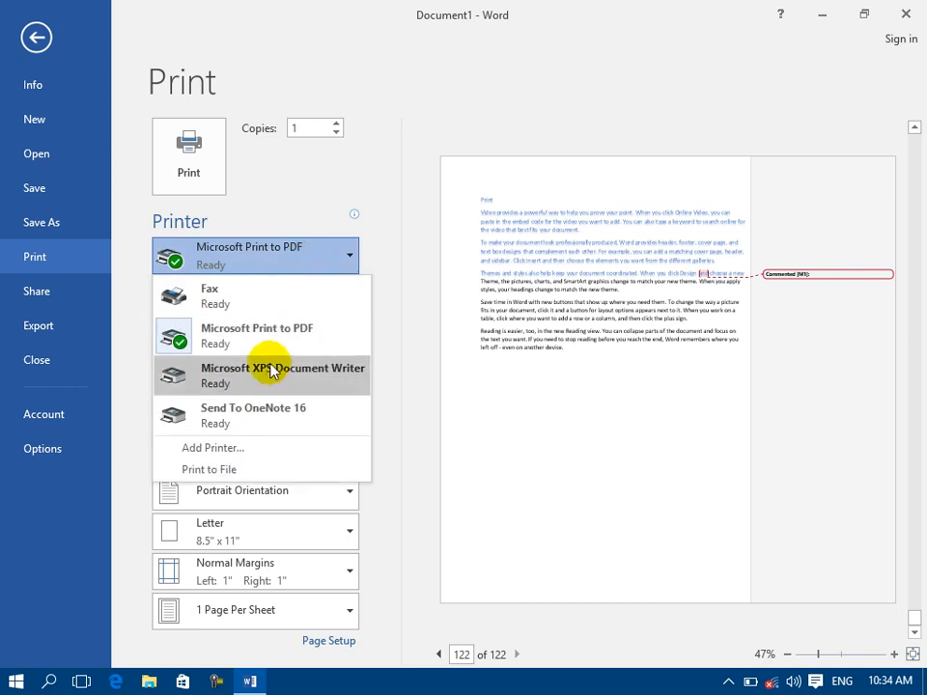
pyautogui.click(264, 237)
pyautogui.click(269, 349)
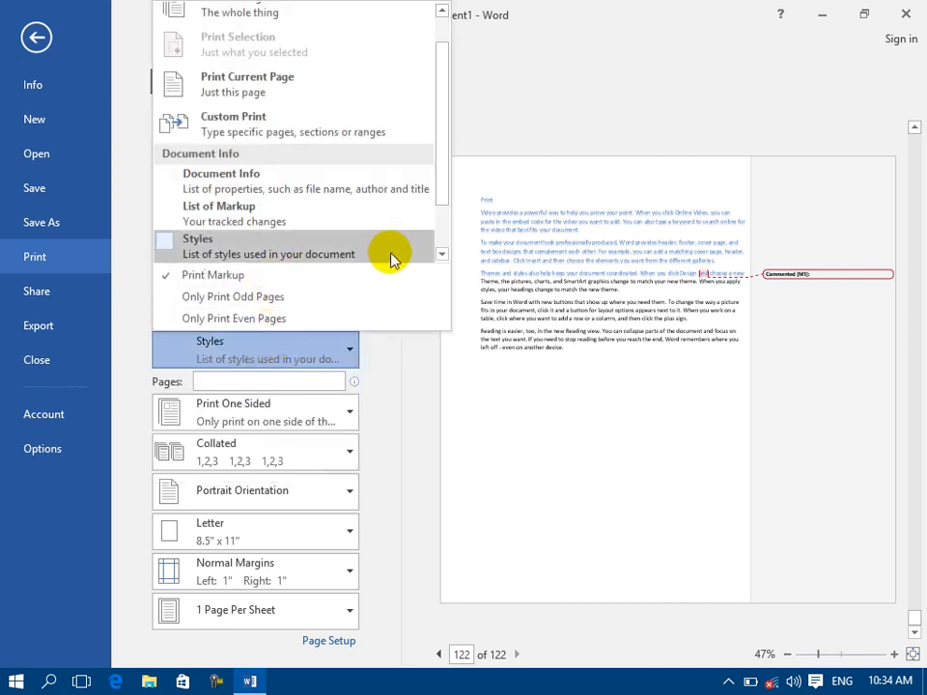
pyautogui.click(441, 252)
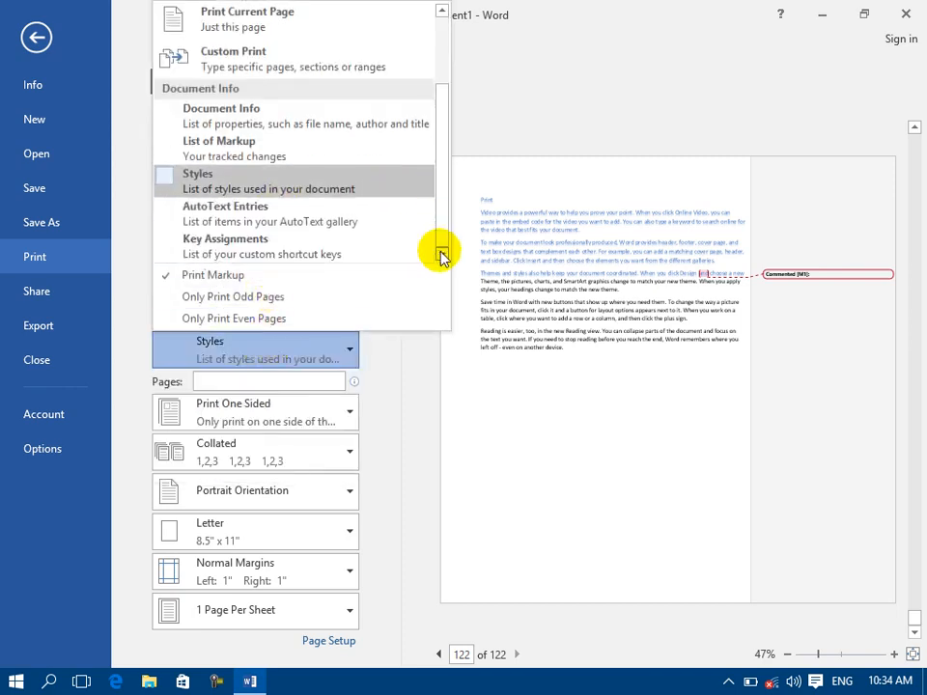
pyautogui.click(253, 254)
# Turn Print Markup off, back on and off again so that comments are left out of the printout.
pyautogui.click(275, 355)
pyautogui.click(202, 275)
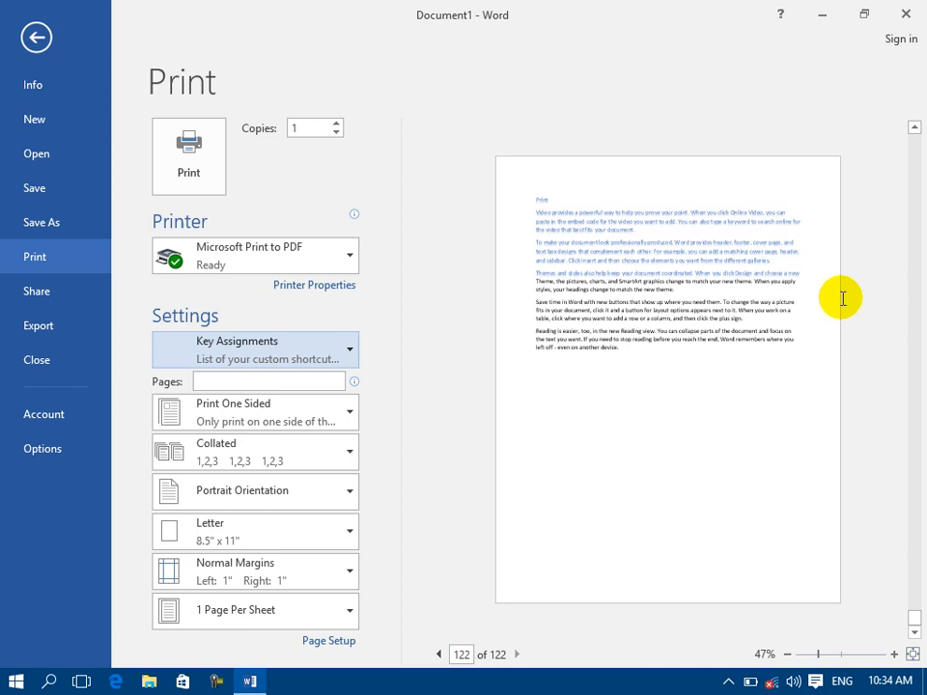
pyautogui.click(331, 348)
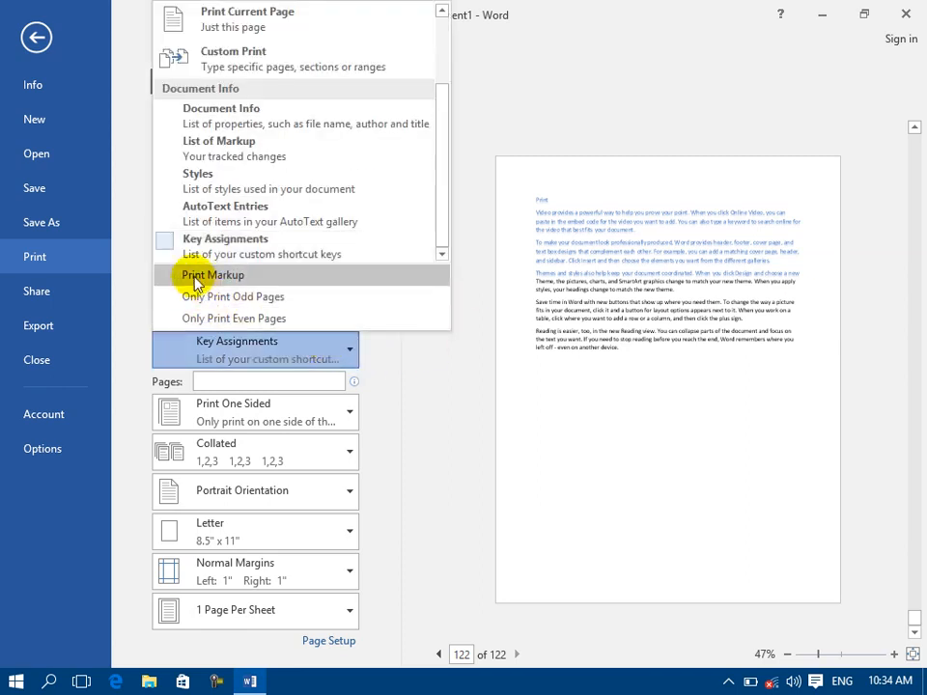
pyautogui.click(198, 276)
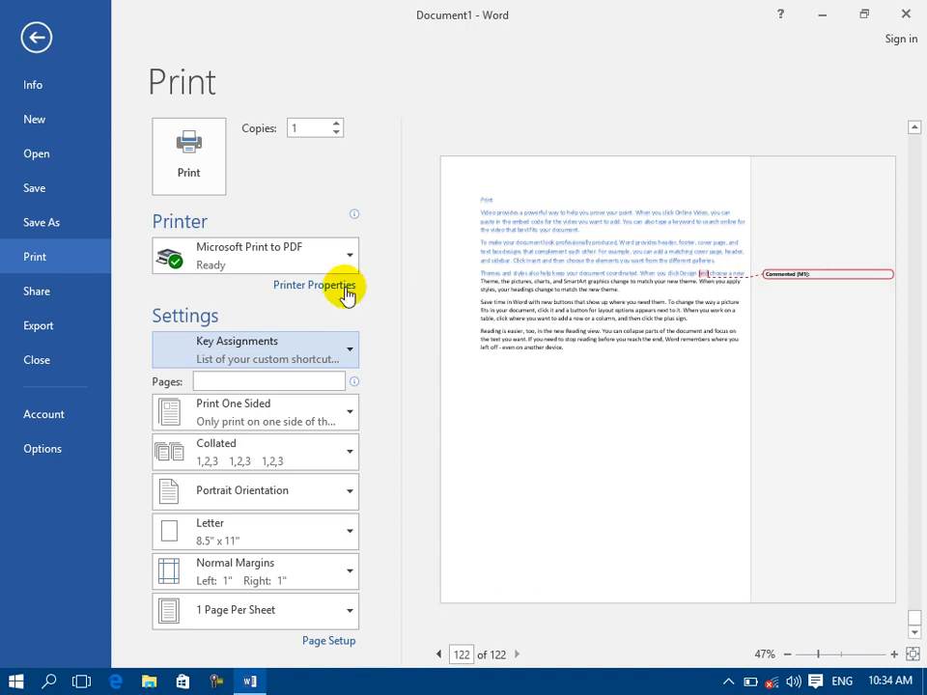
pyautogui.click(201, 354)
pyautogui.click(186, 280)
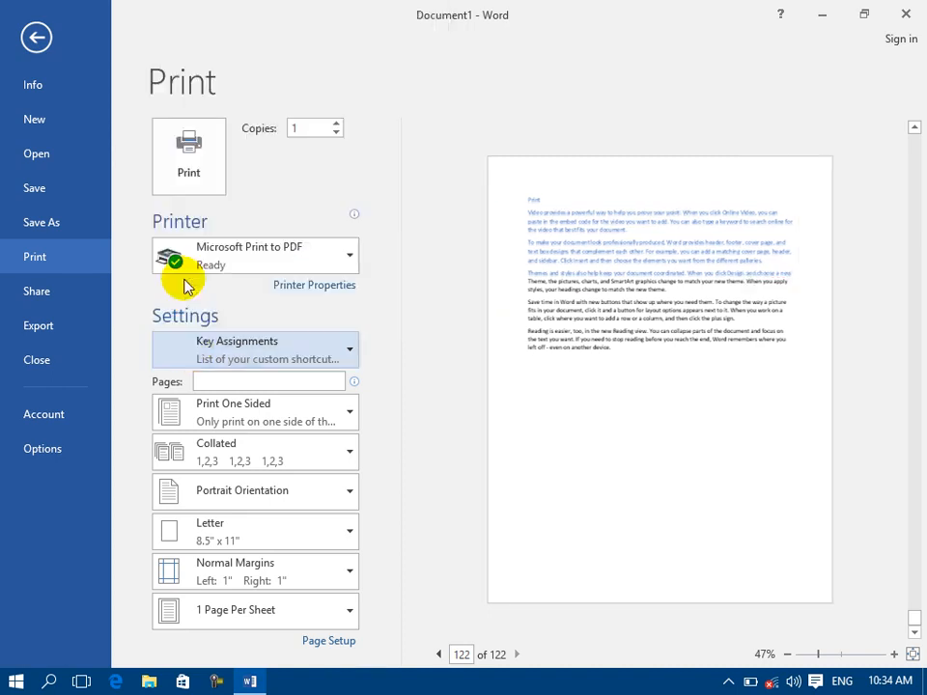
# Try Only Print Odd Pages and Only Print Even Pages, and clear the even-page restriction again.
pyautogui.click(219, 347)
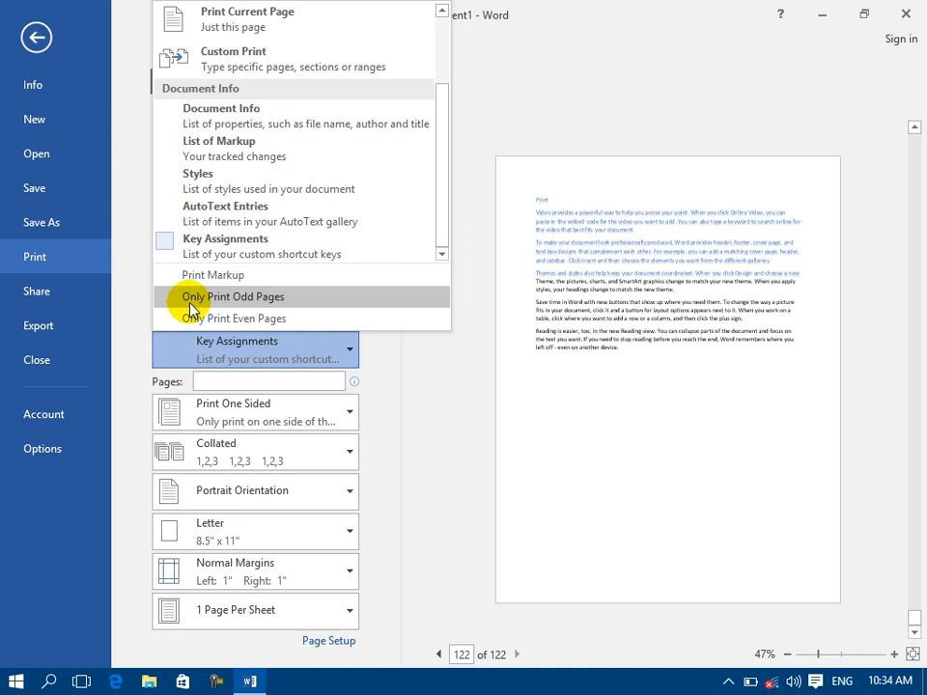
pyautogui.click(190, 305)
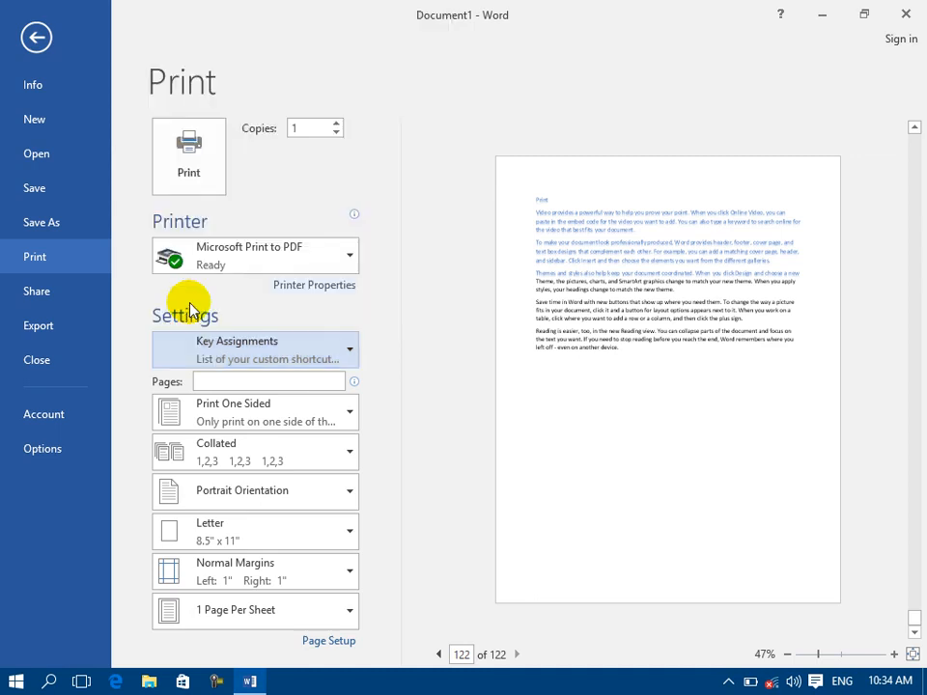
pyautogui.click(204, 350)
pyautogui.click(216, 322)
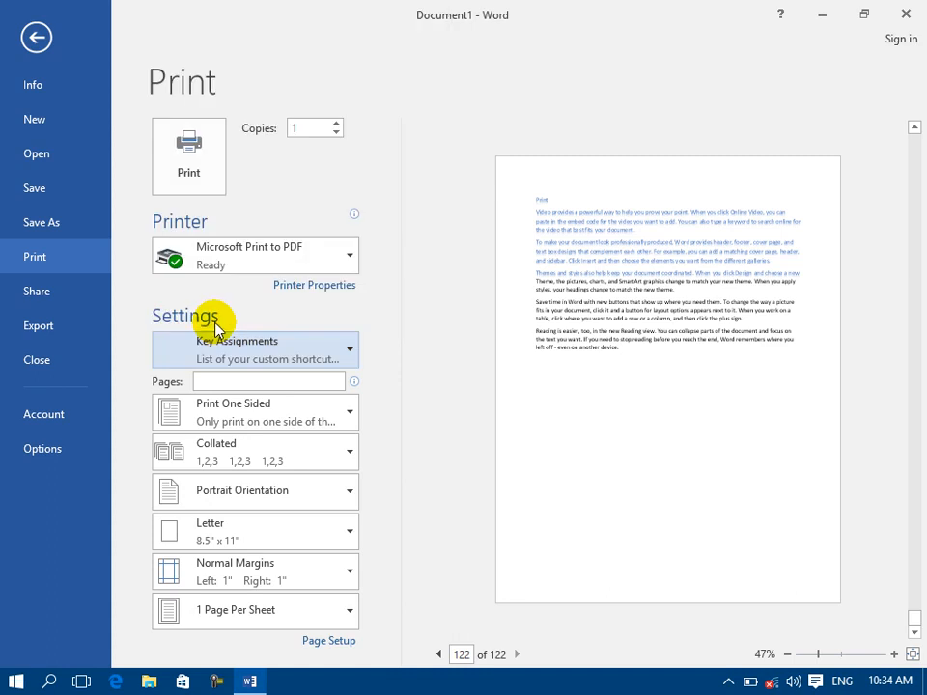
pyautogui.click(229, 350)
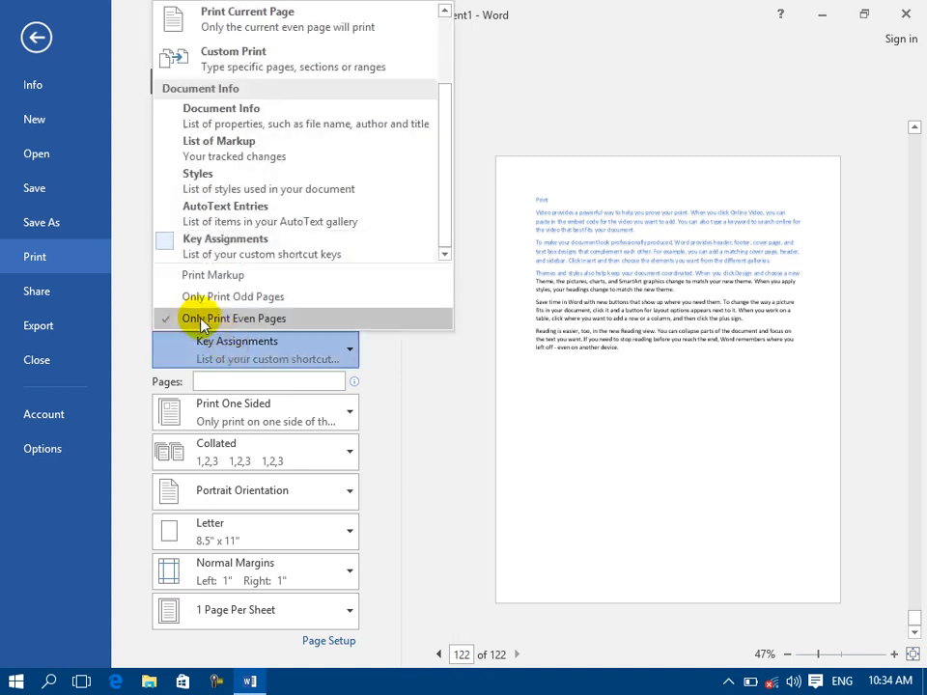
pyautogui.click(186, 318)
# Set the print content to Print All Pages, the whole document.
pyautogui.click(205, 352)
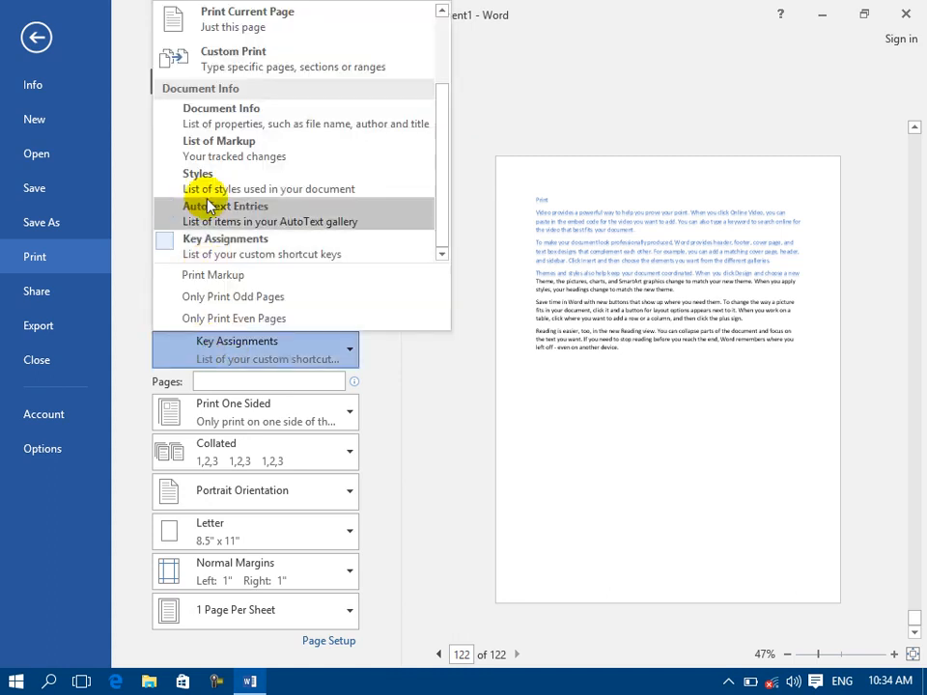
pyautogui.scroll(1, 214, 42)
pyautogui.click(201, 47)
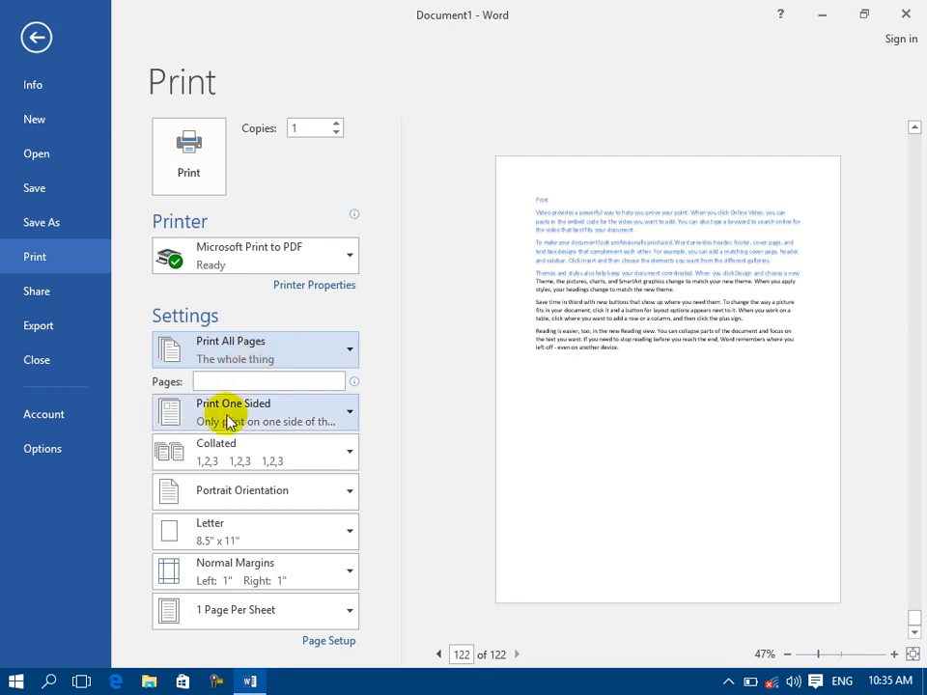
# Browse backwards through the print preview from the last page to page 119.
pyautogui.click(528, 331)
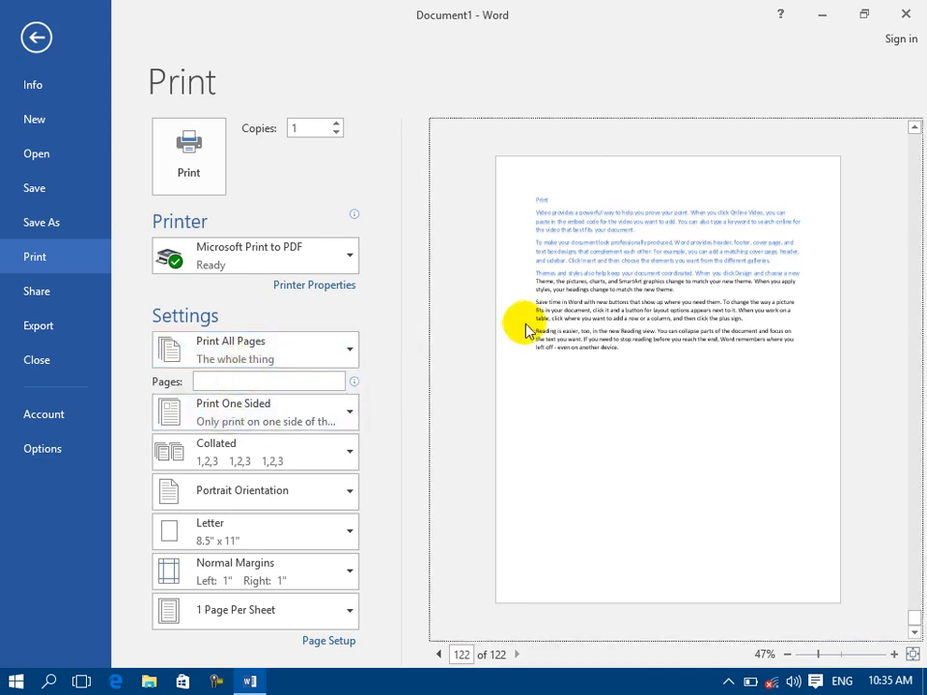
pyautogui.click(439, 654)
pyautogui.click(438, 655)
pyautogui.click(438, 654)
pyautogui.click(686, 352)
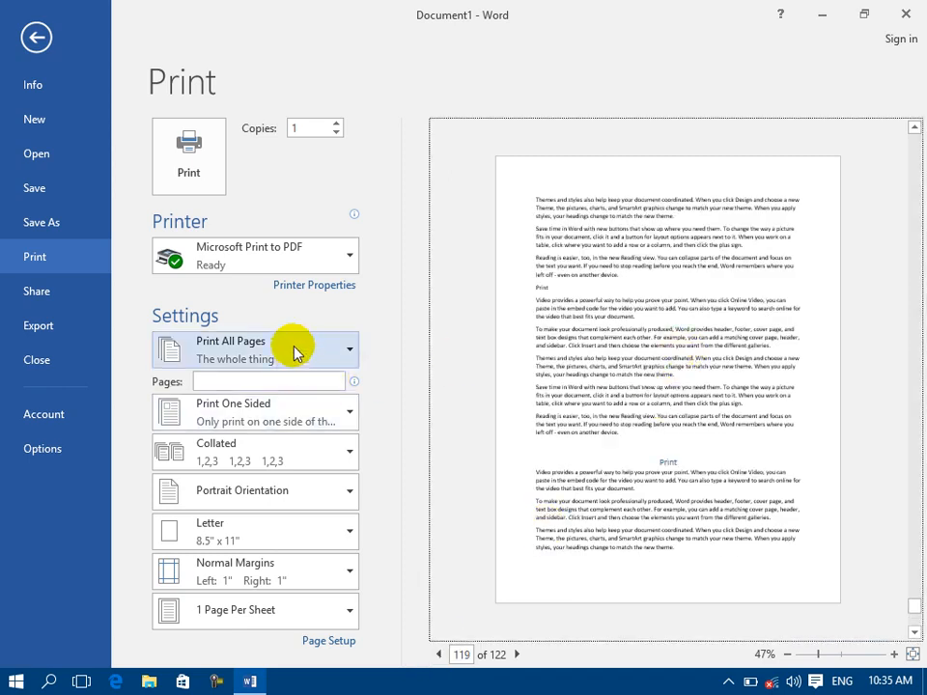
# Try Manually Print on Both Sides as the sides setting and switch it back to Print One Sided.
pyautogui.click(274, 415)
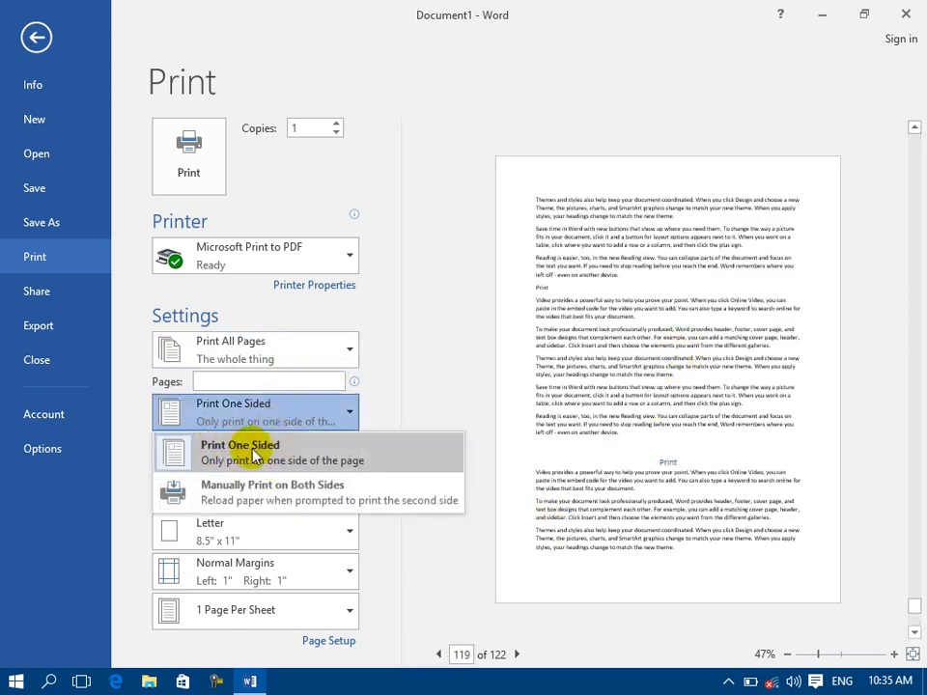
pyautogui.click(259, 455)
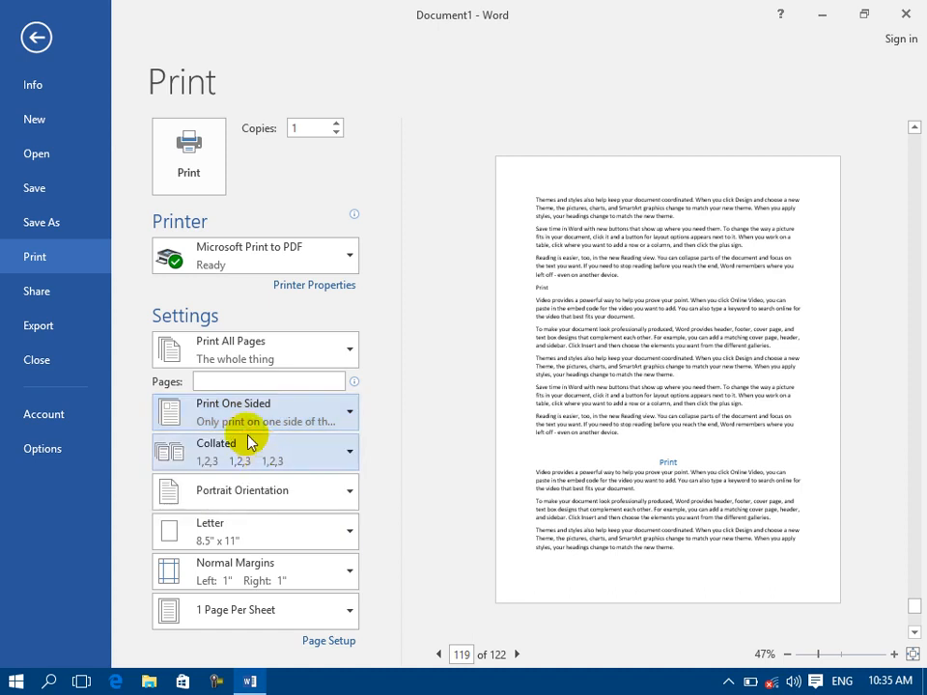
pyautogui.click(201, 408)
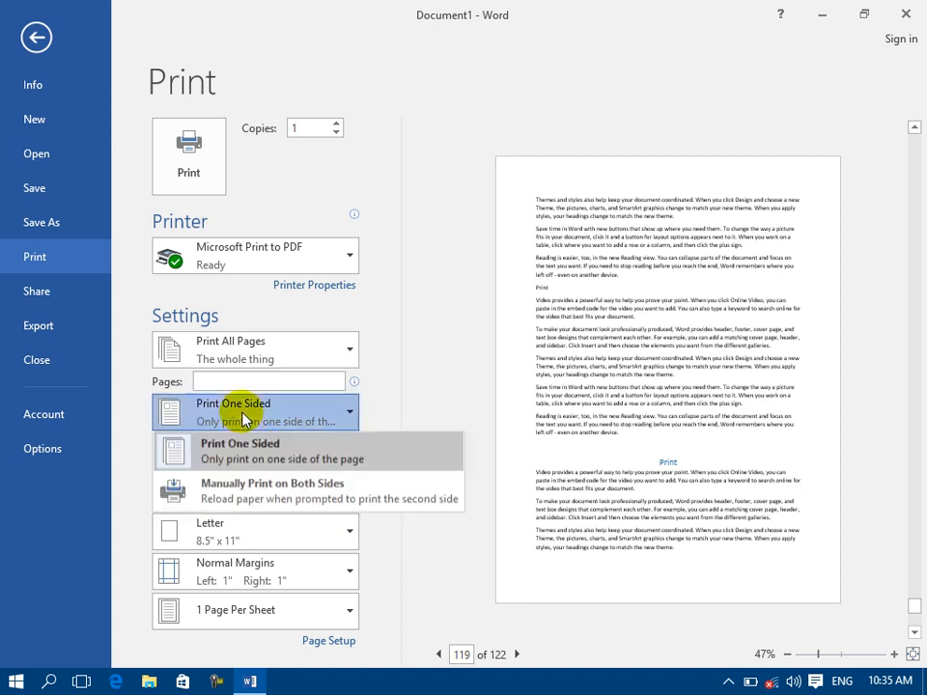
pyautogui.click(222, 508)
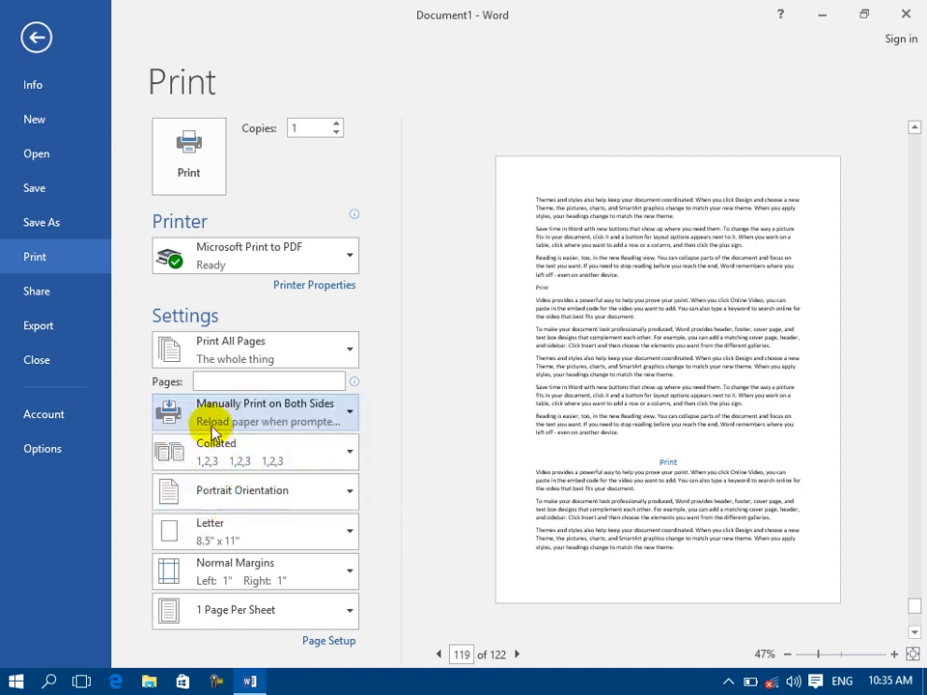
pyautogui.click(201, 406)
pyautogui.click(209, 464)
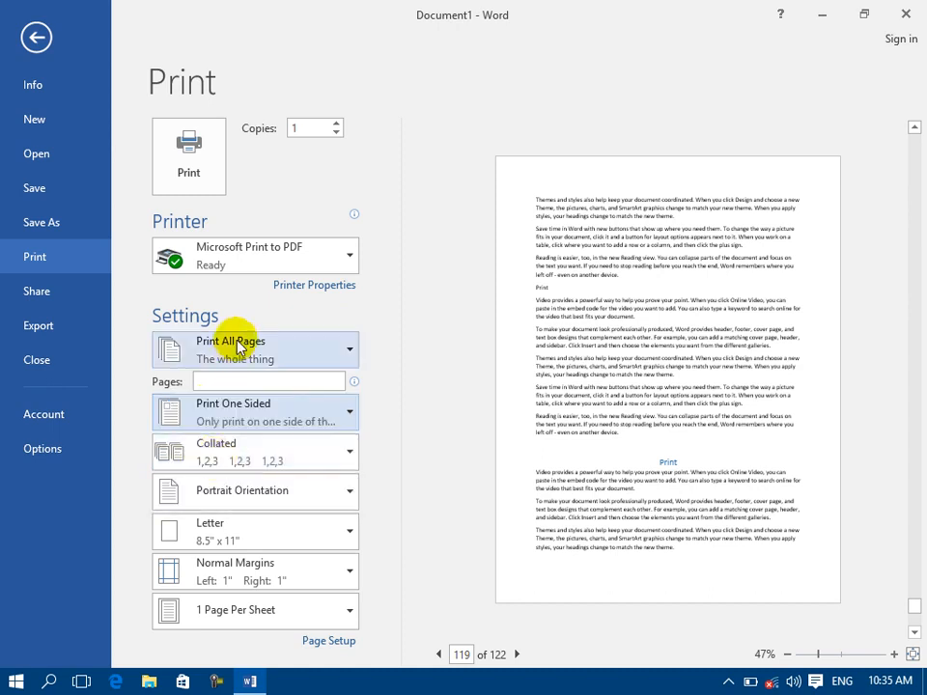
# Set the number of copies to 10, and try Uncollated before switching back to Collated.
pyautogui.doubleClick(319, 128)
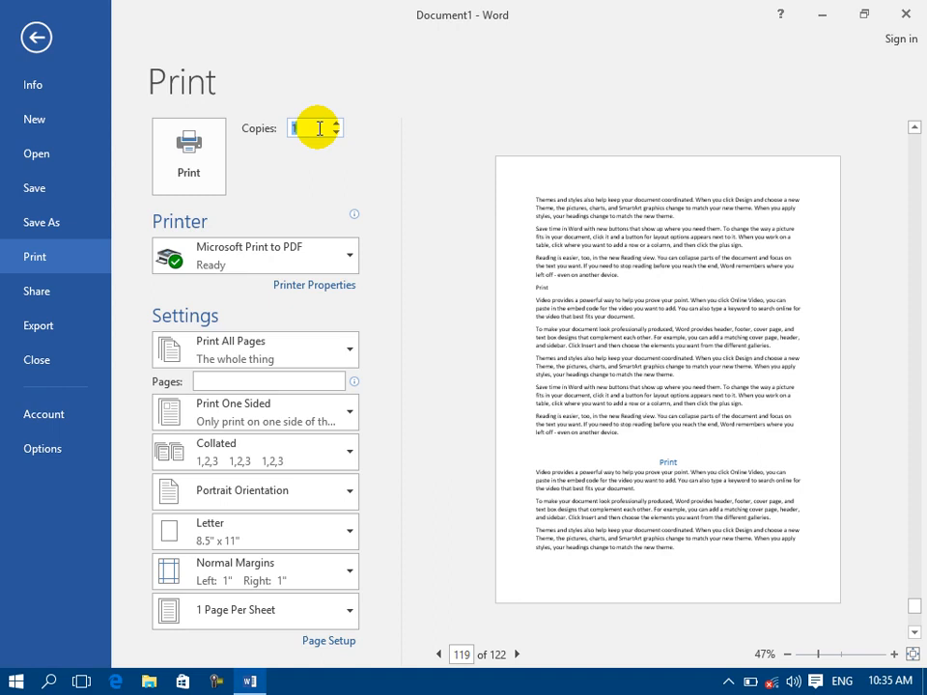
pyautogui.click(262, 454)
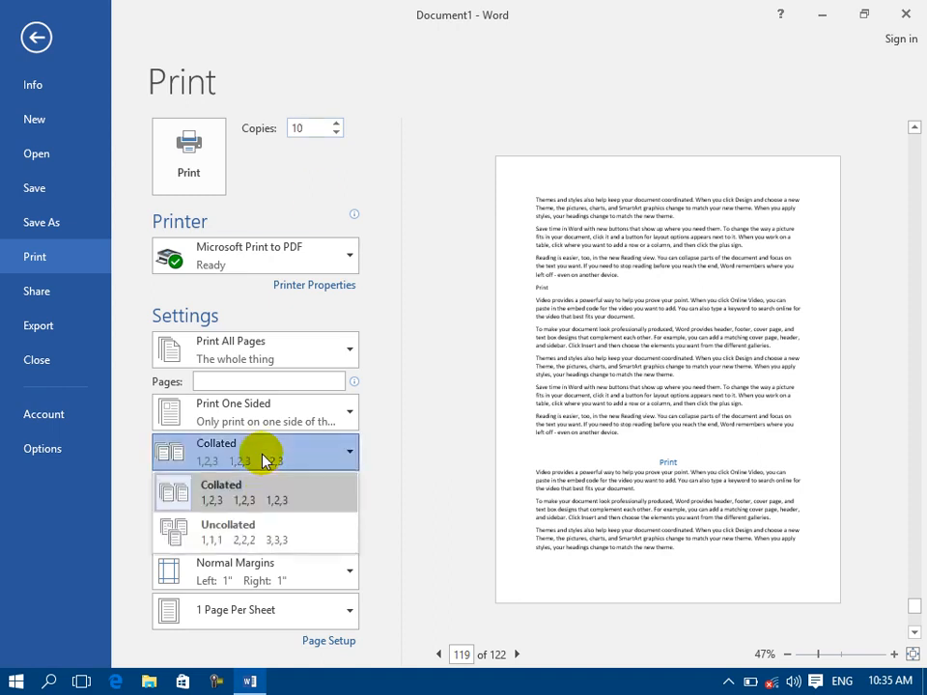
pyautogui.click(241, 538)
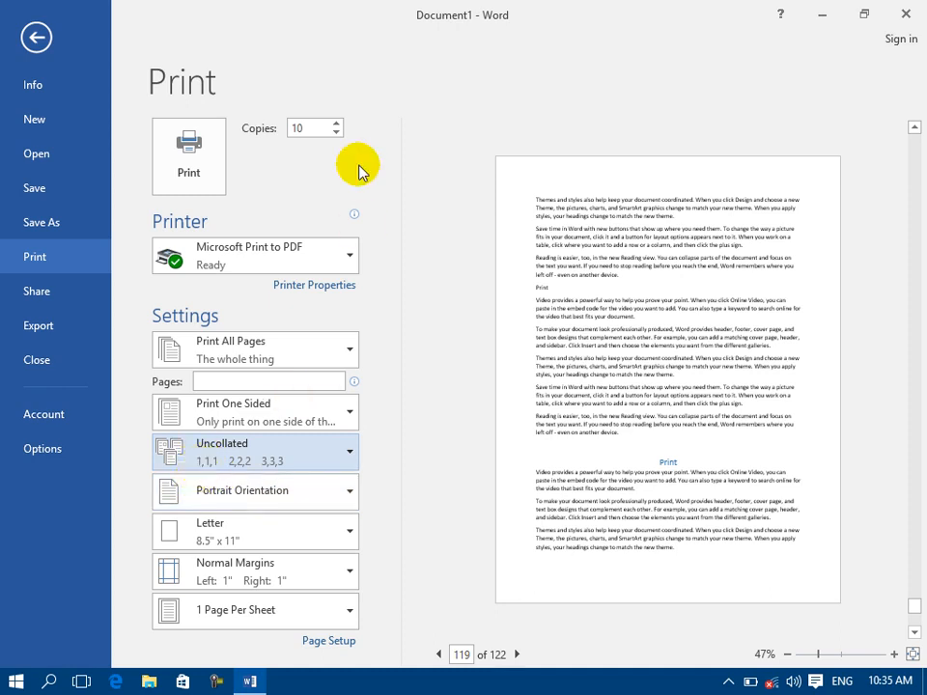
pyautogui.click(242, 463)
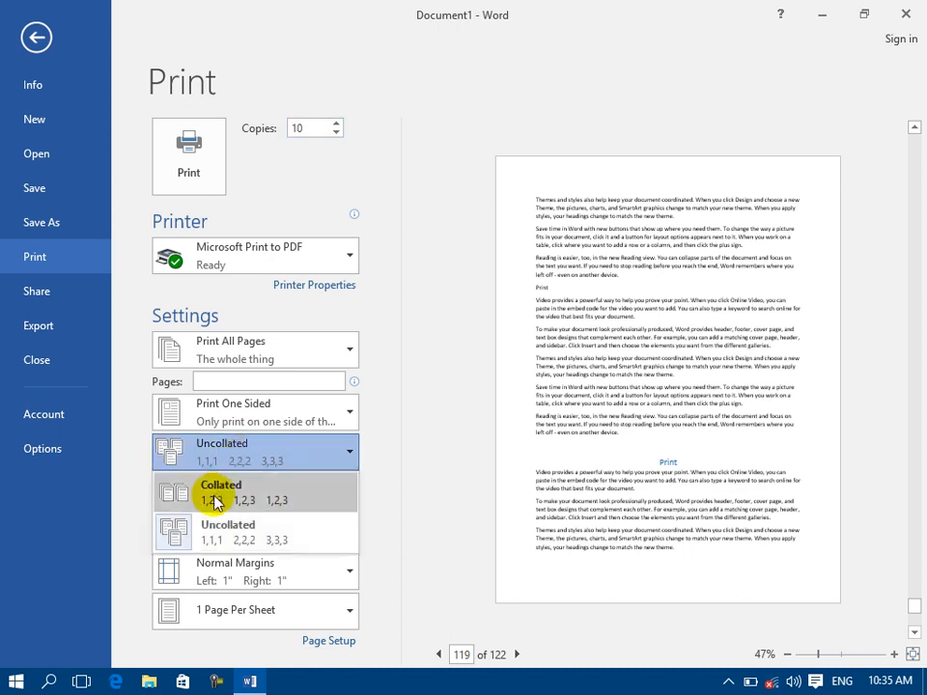
pyautogui.click(216, 500)
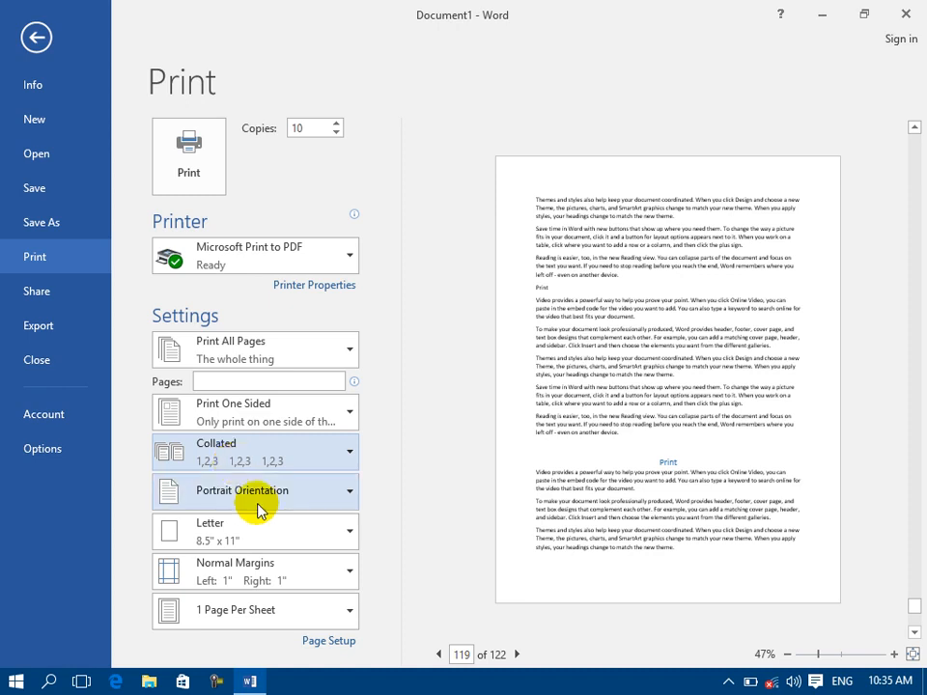
pyautogui.click(610, 360)
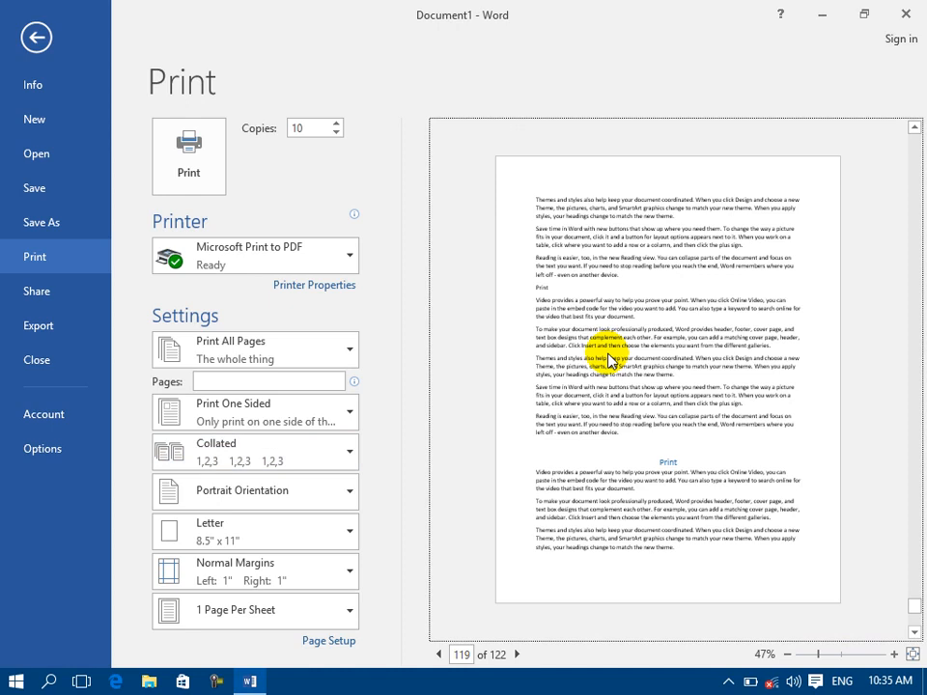
pyautogui.click(203, 459)
pyautogui.click(221, 492)
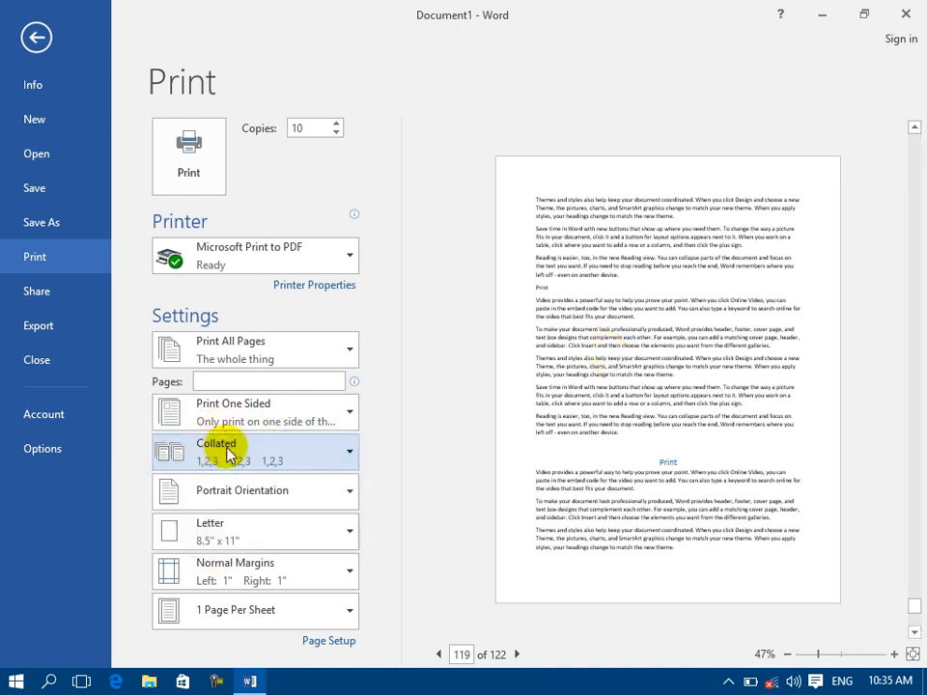
# Try Landscape Orientation twice for the printout, returning to Portrait Orientation each time.
pyautogui.click(233, 497)
pyautogui.click(209, 575)
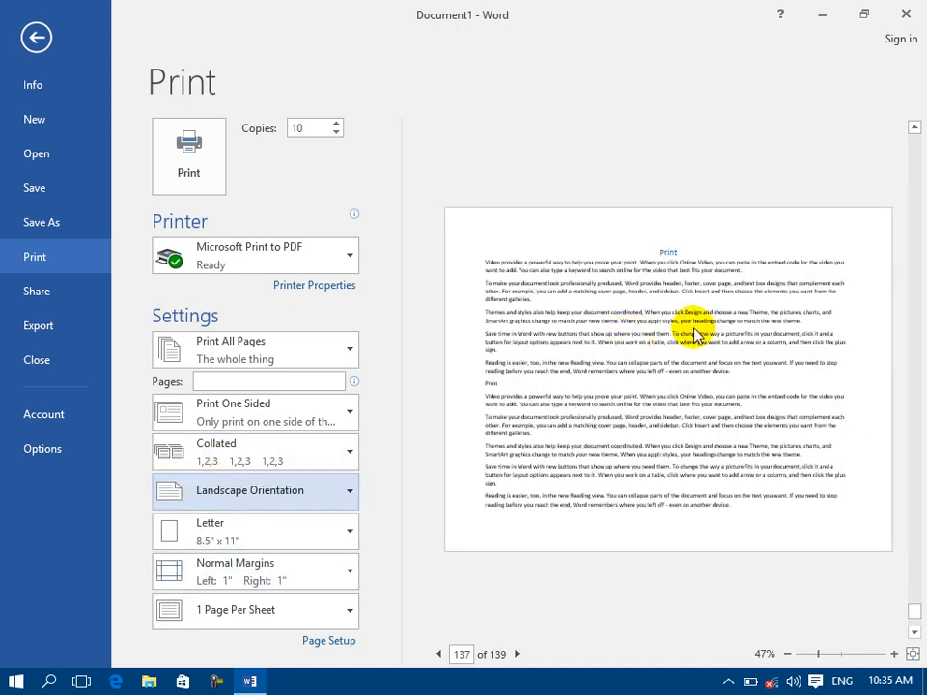
pyautogui.click(264, 490)
pyautogui.click(239, 539)
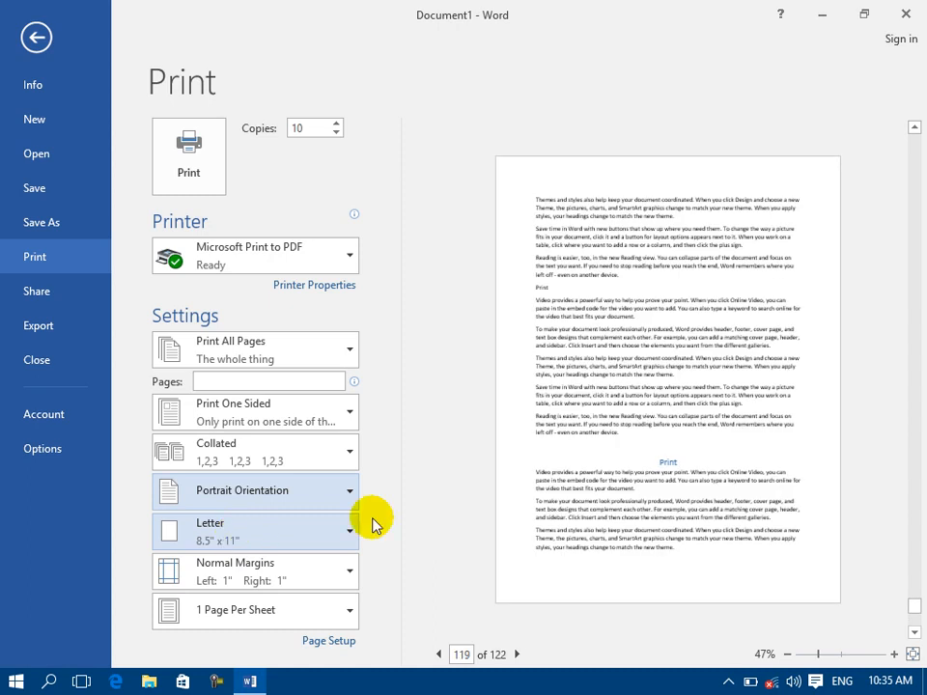
pyautogui.click(256, 495)
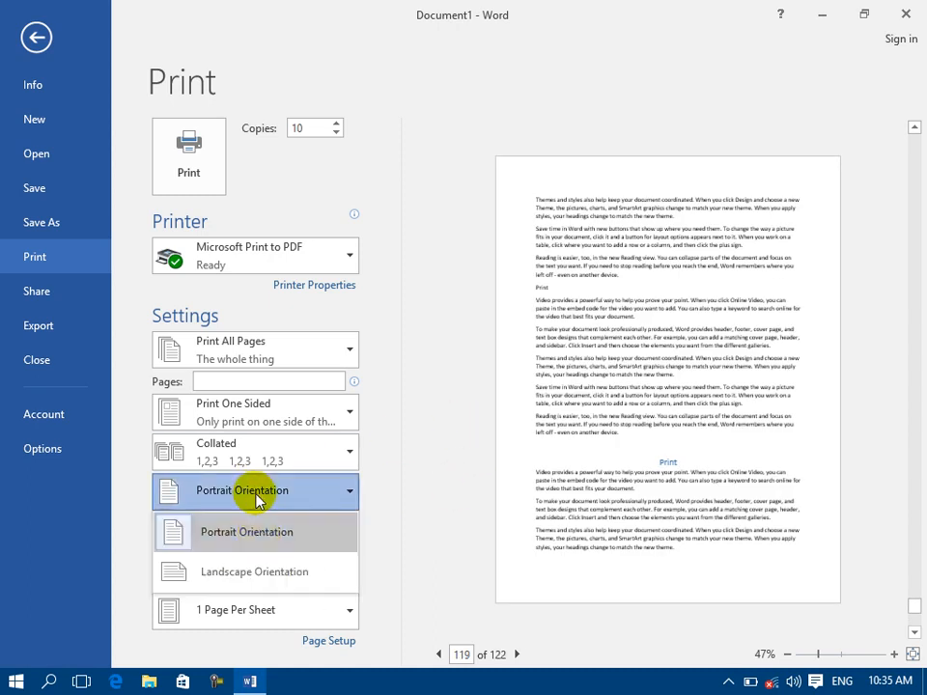
pyautogui.click(229, 571)
pyautogui.click(237, 497)
pyautogui.click(229, 526)
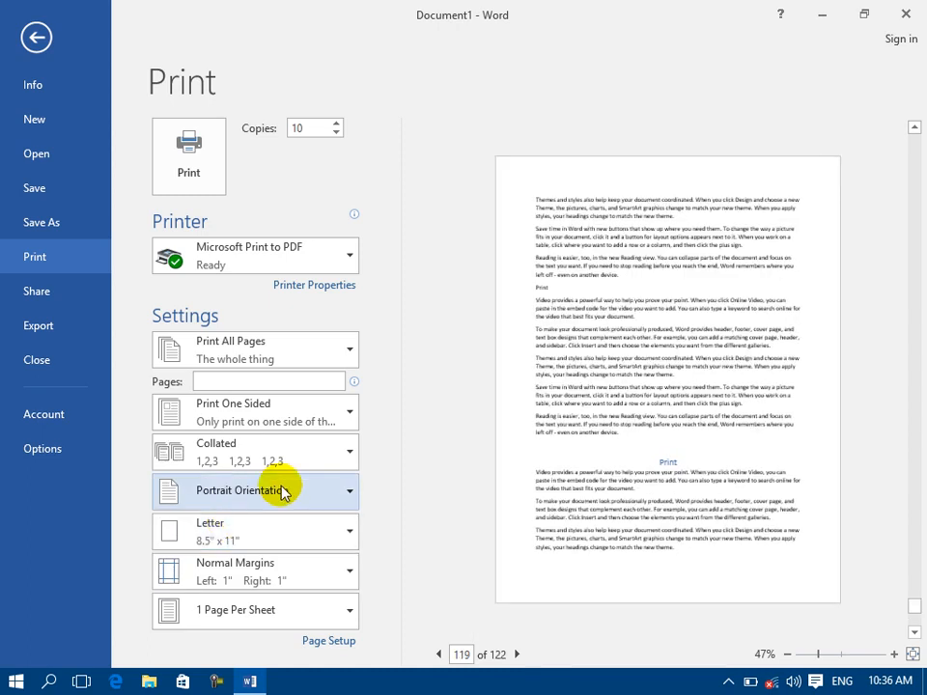
pyautogui.click(746, 371)
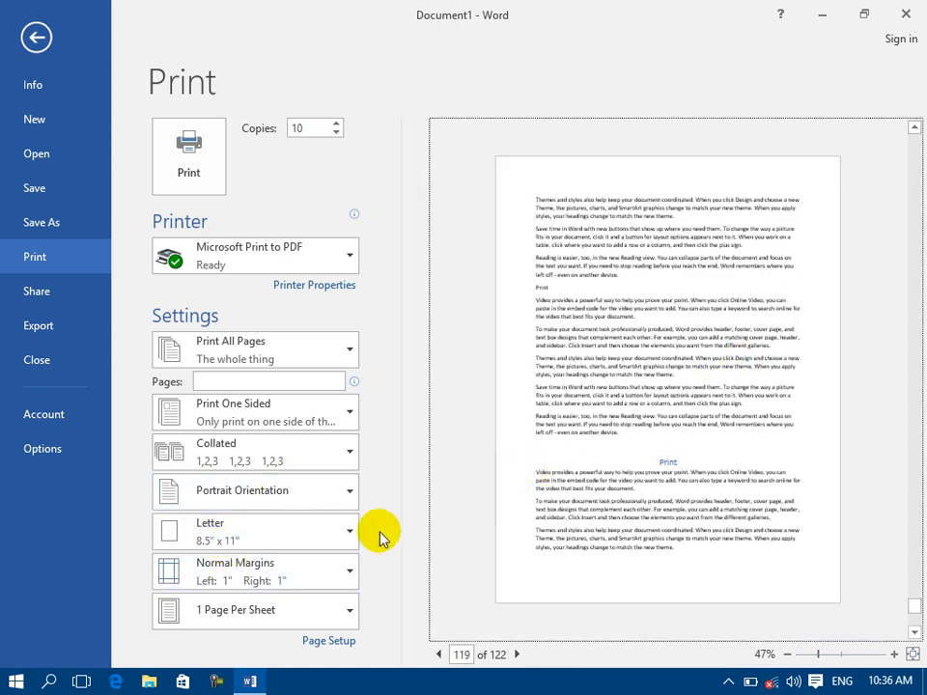
# Try the A4, Tabloid and Statement paper sizes in turn.
pyautogui.click(350, 532)
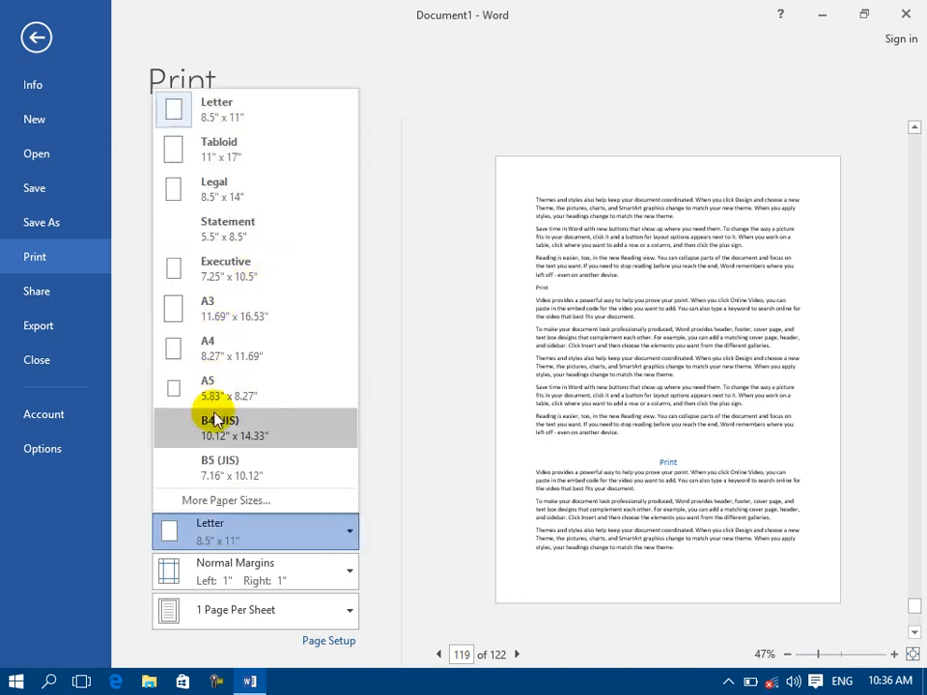
pyautogui.click(219, 357)
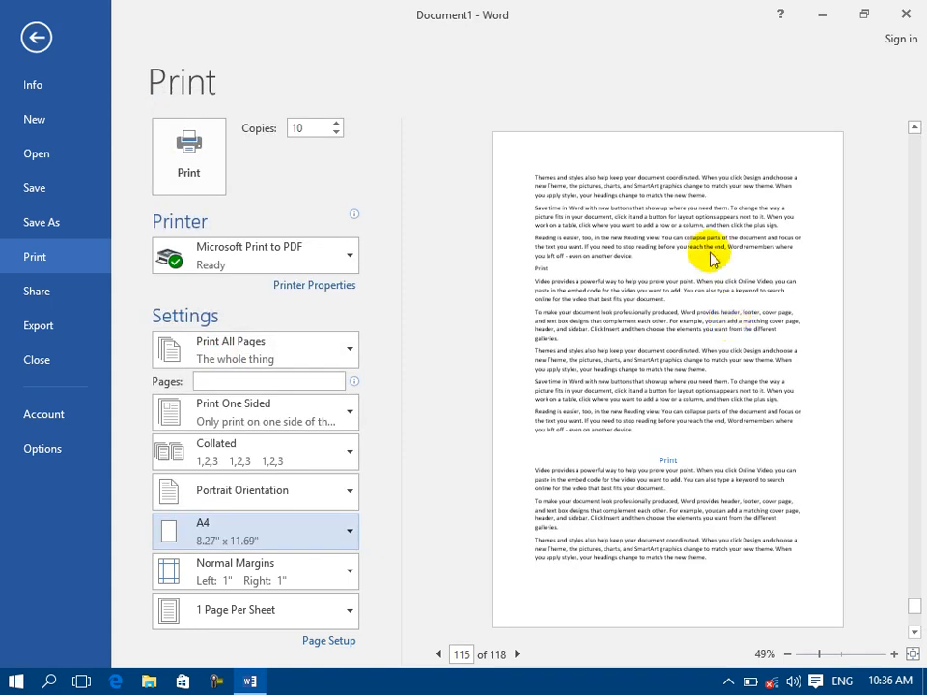
pyautogui.click(215, 523)
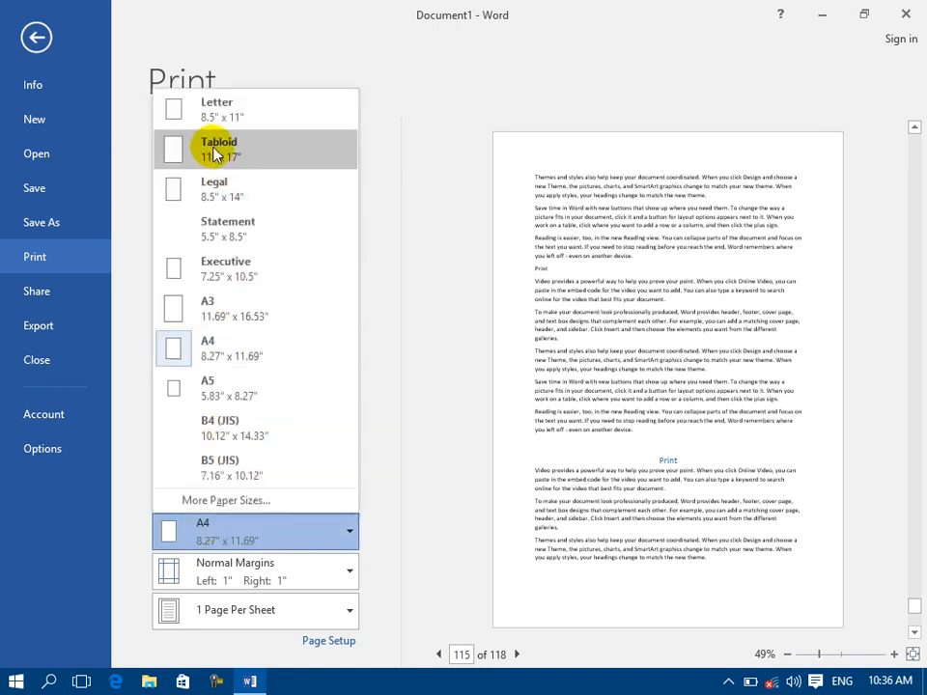
pyautogui.press('Escape')
pyautogui.click(282, 526)
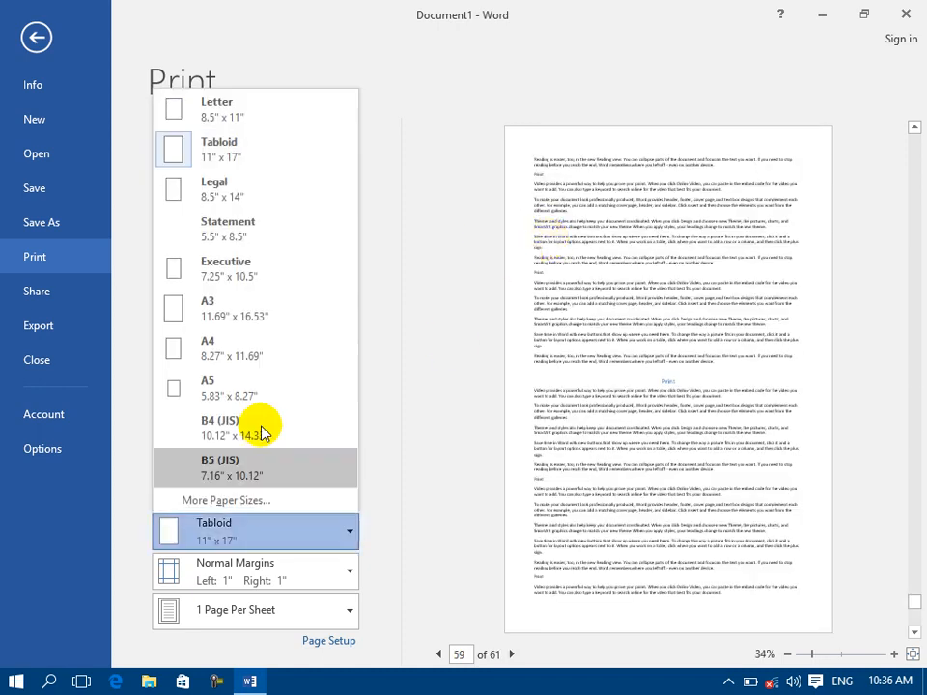
pyautogui.click(232, 243)
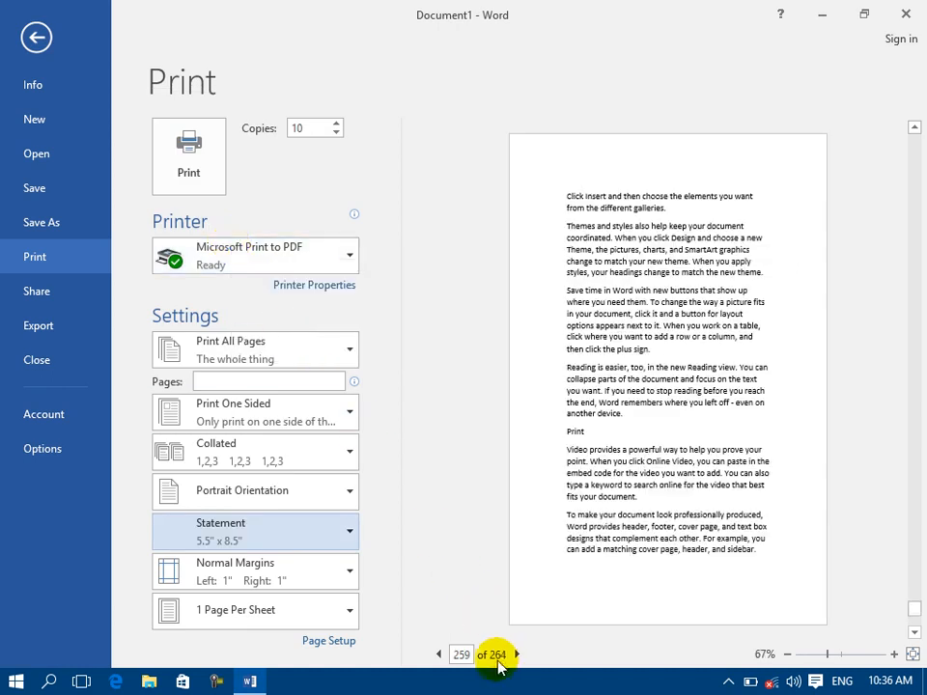
# Try the A5 and B5 (JIS) paper sizes, and set the paper size to A4.
pyautogui.click(238, 535)
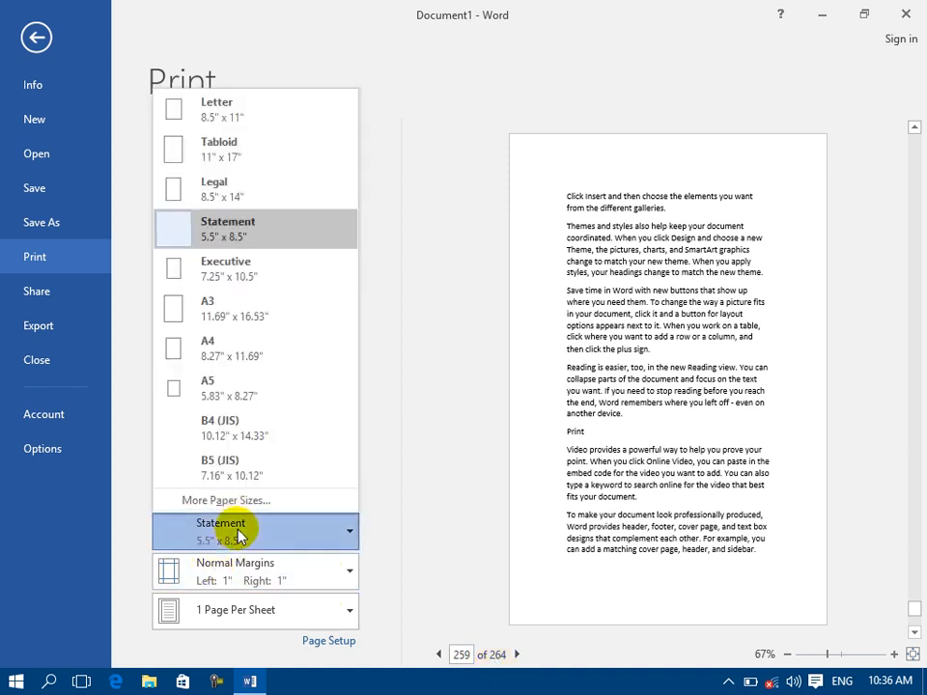
pyautogui.click(229, 387)
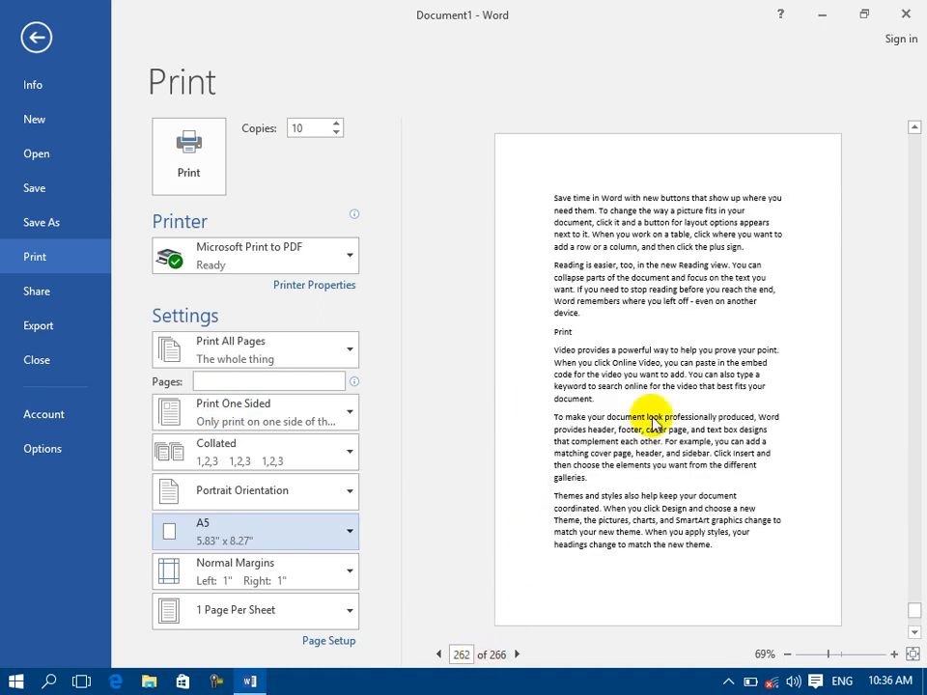
pyautogui.click(614, 421)
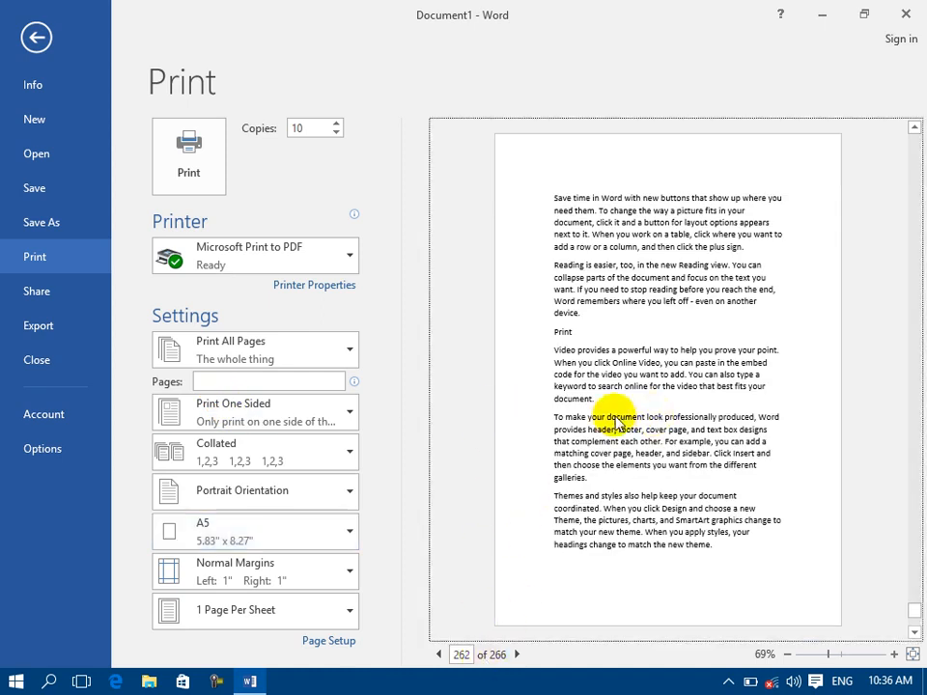
pyautogui.click(232, 531)
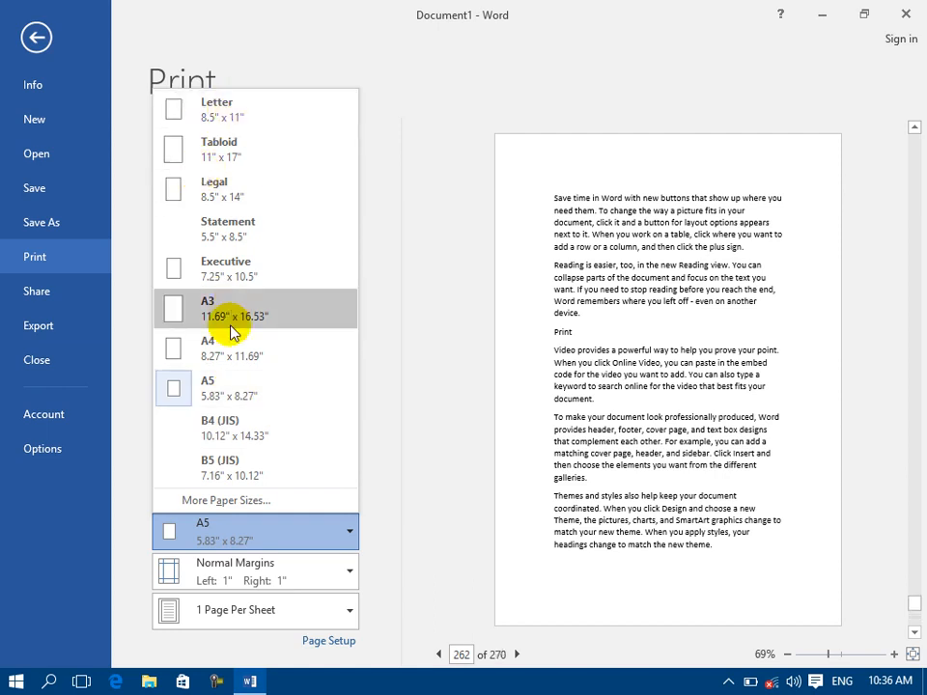
pyautogui.click(241, 466)
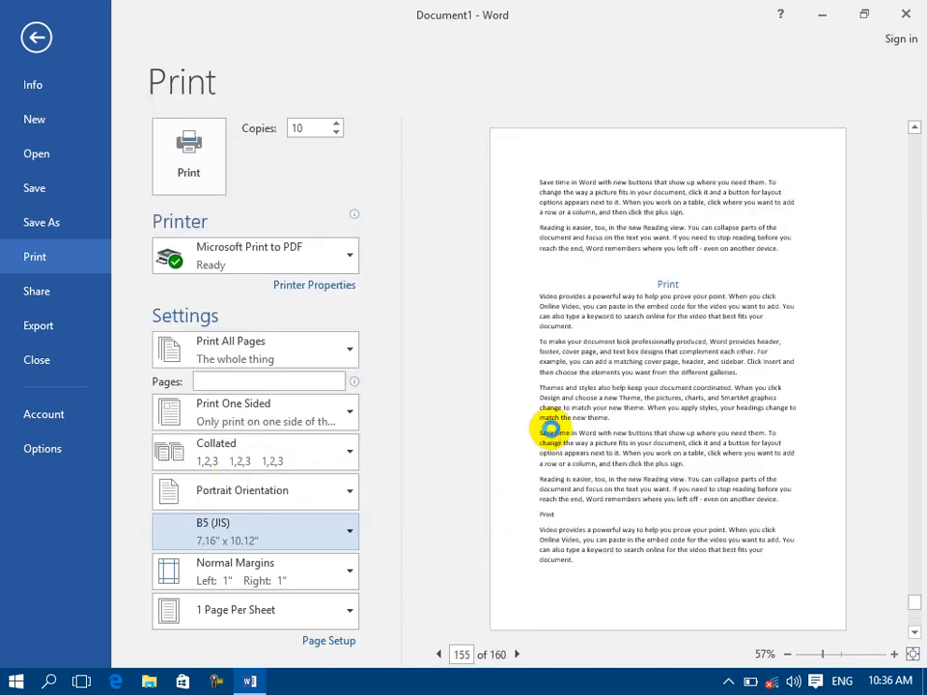
pyautogui.click(314, 532)
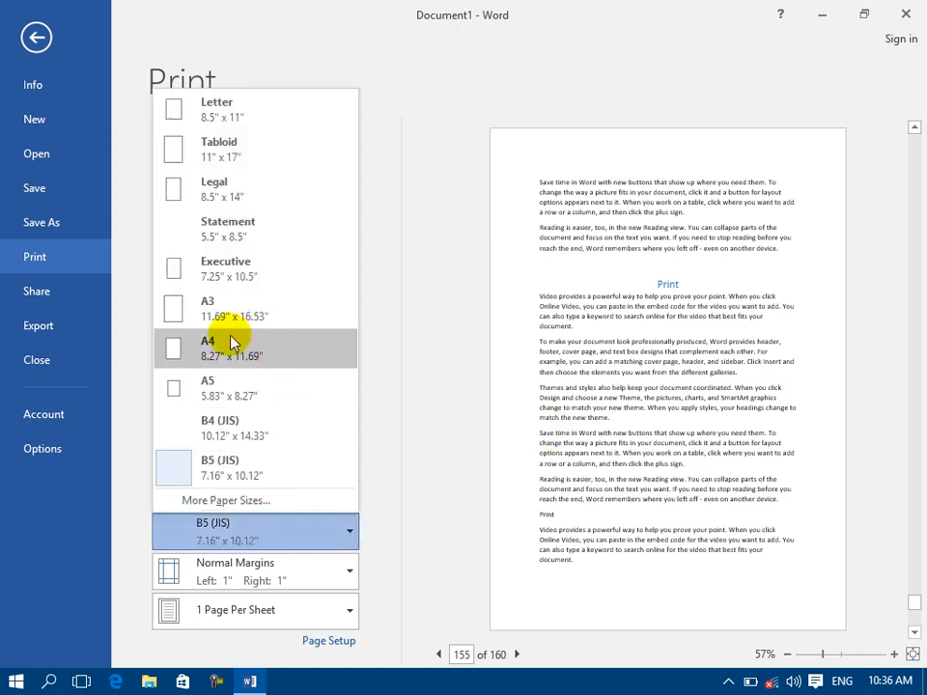
pyautogui.click(190, 355)
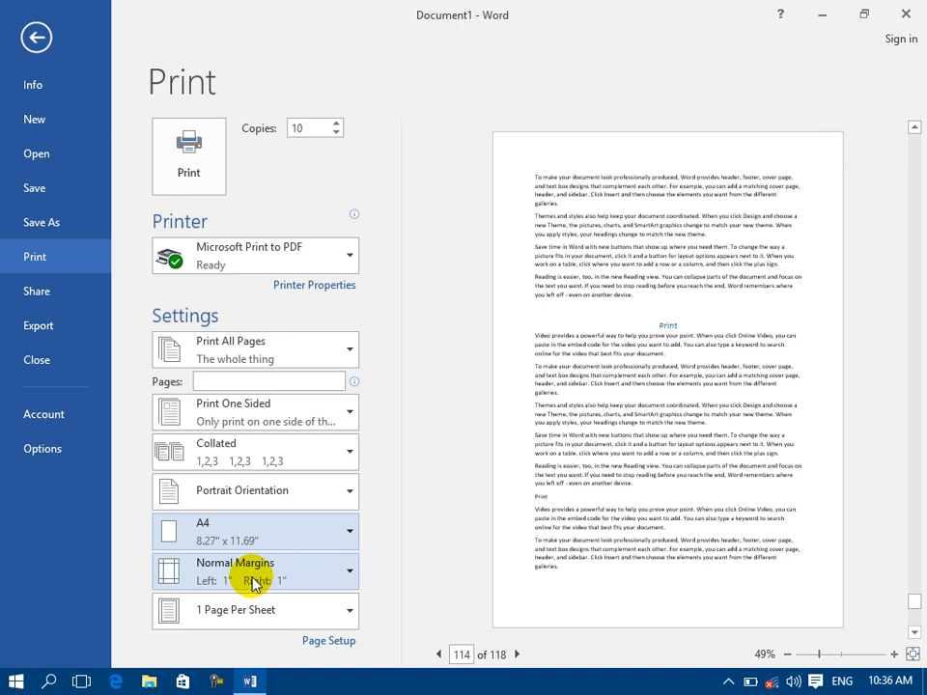
# Return to the document and look through its last pages in Print Layout.
pyautogui.click(39, 38)
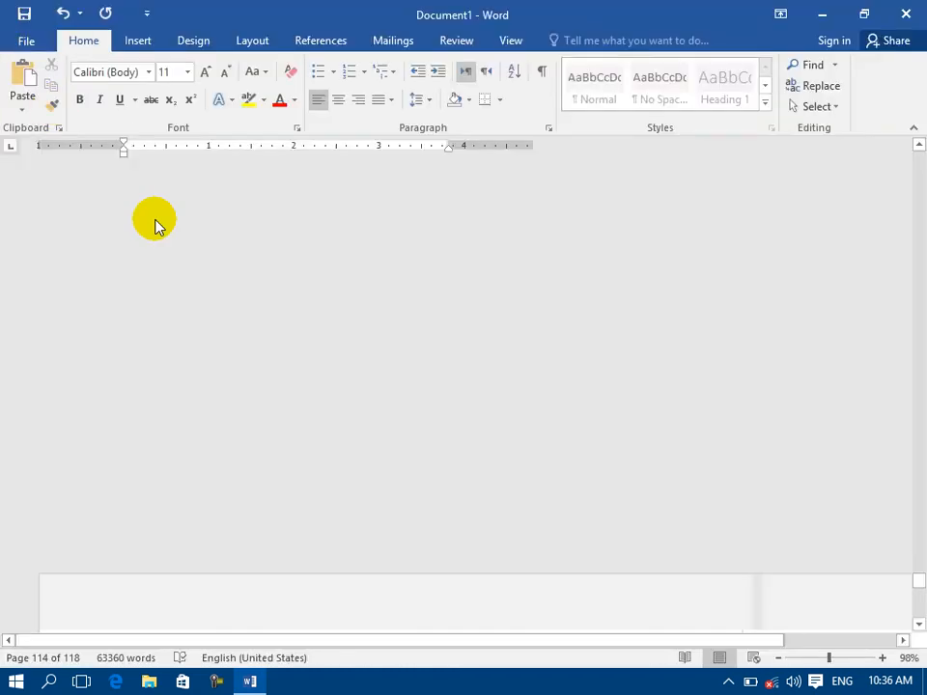
pyautogui.scroll(-5, 306, 404)
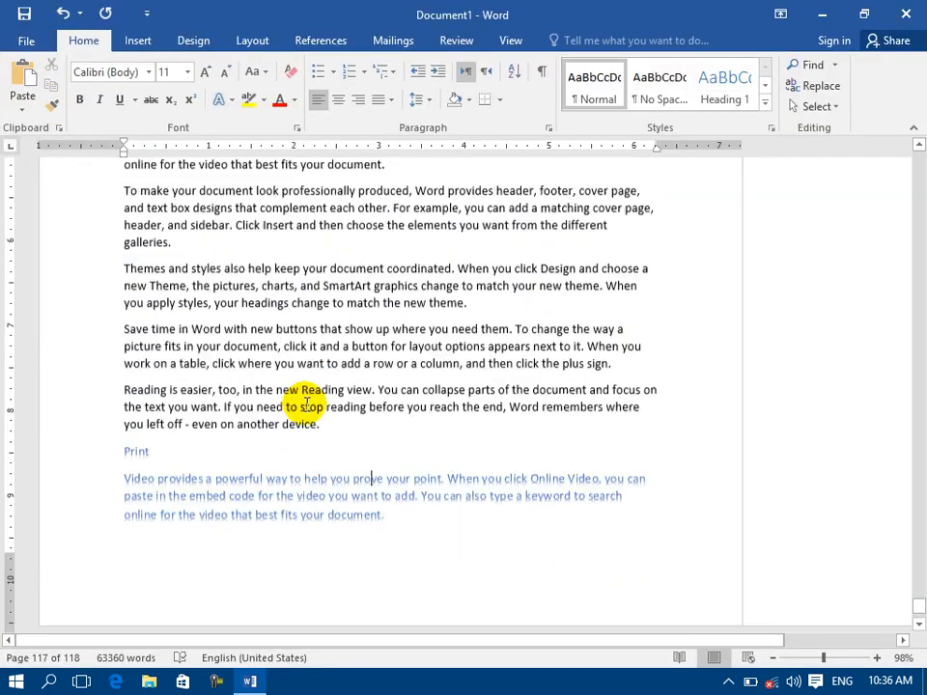
pyautogui.scroll(-10, 313, 338)
pyautogui.scroll(17, 311, 336)
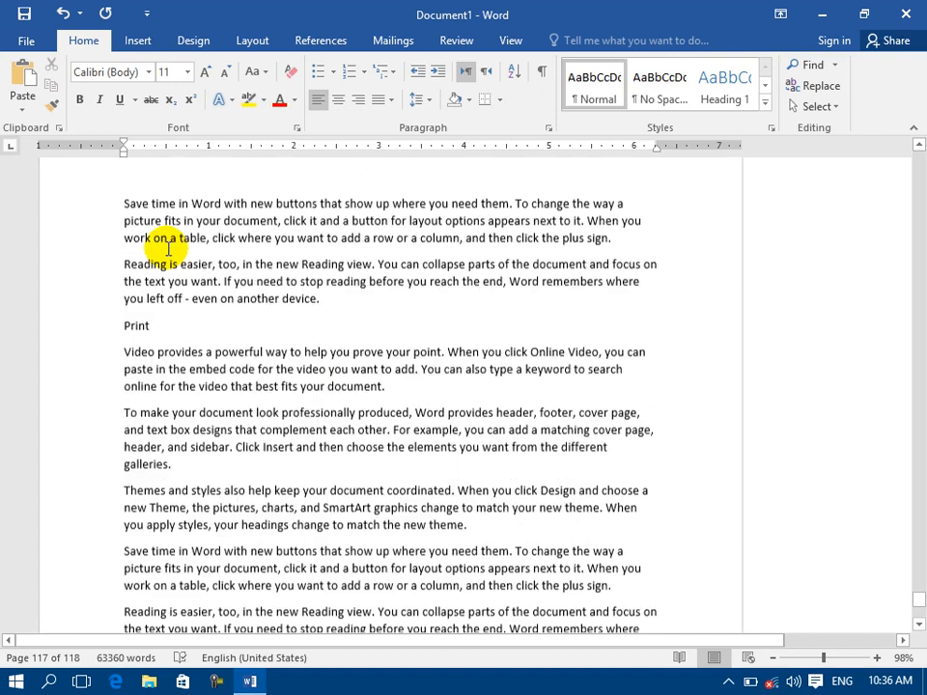
# Try Web Layout for the document, look through the text, and switch back to Print Layout.
pyautogui.click(748, 657)
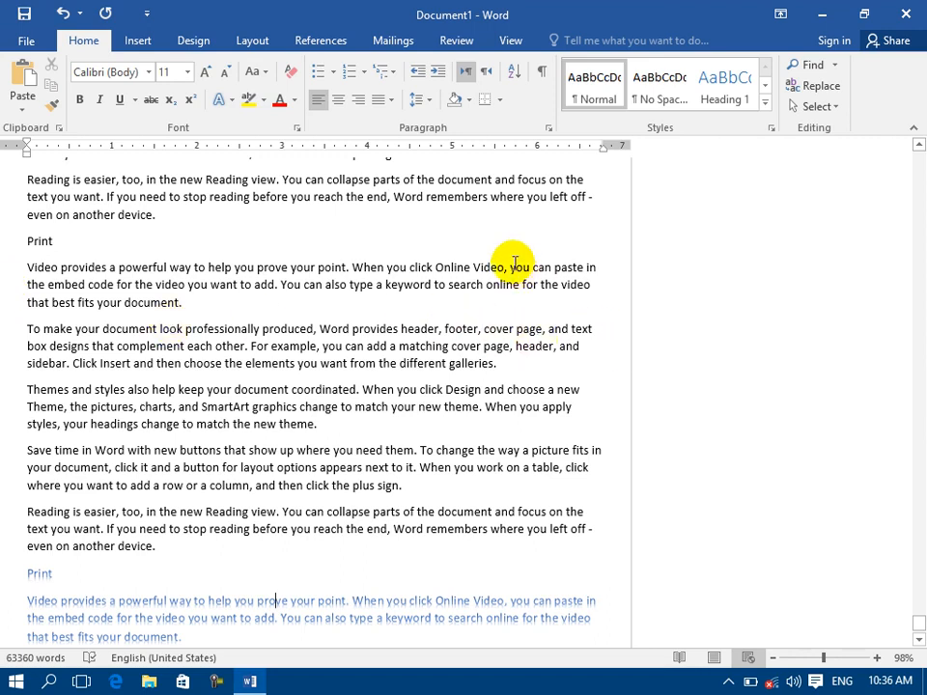
pyautogui.scroll(-2, 347, 223)
pyautogui.scroll(-3, 347, 223)
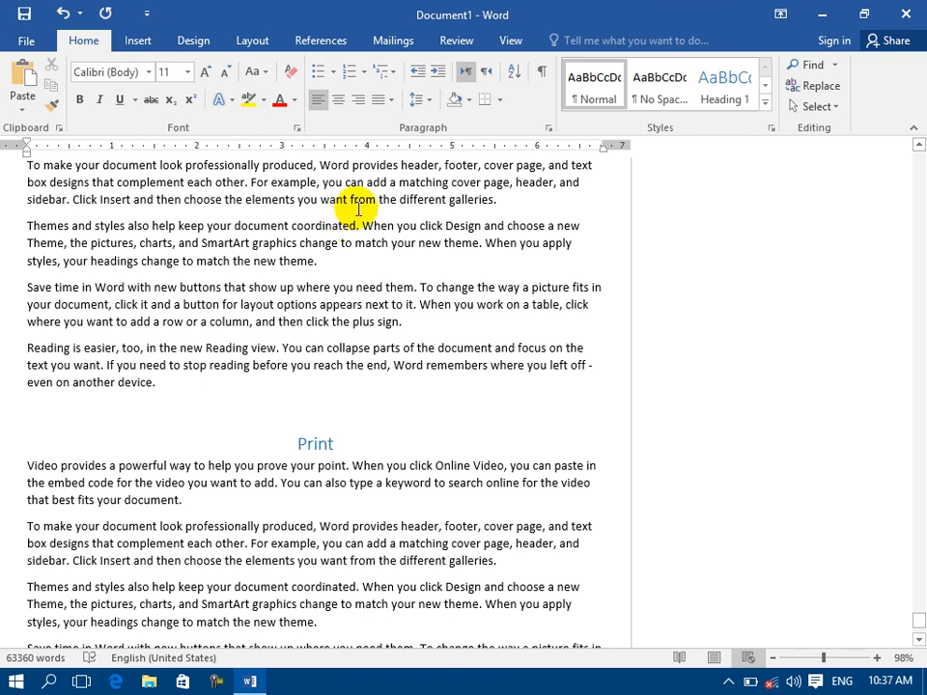
pyautogui.click(713, 659)
# Open the document's print settings and try the Narrow, Moderate and Wide margins in turn.
pyautogui.click(21, 44)
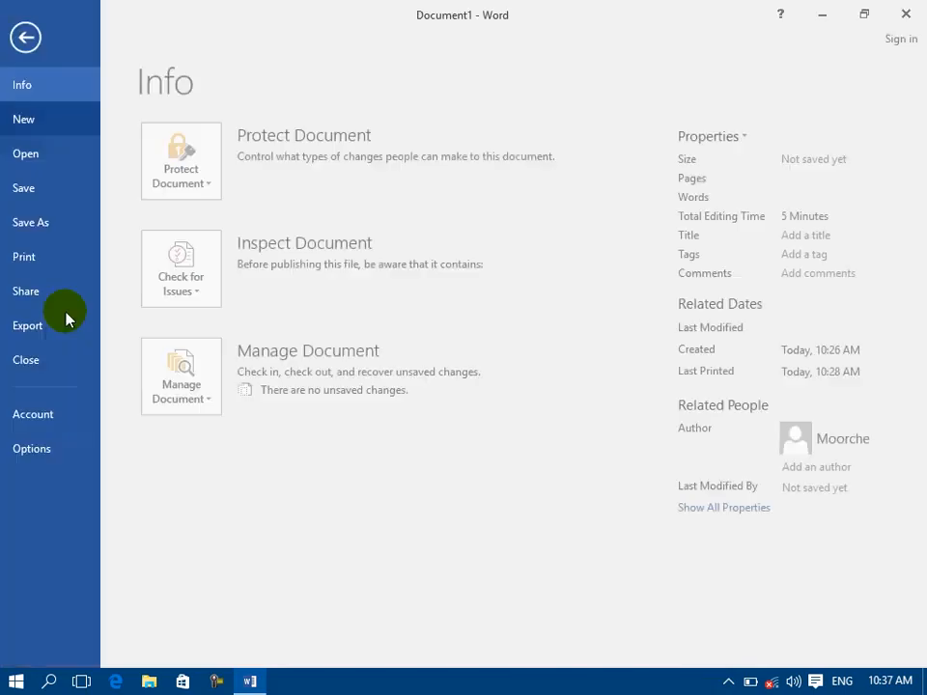
pyautogui.click(36, 257)
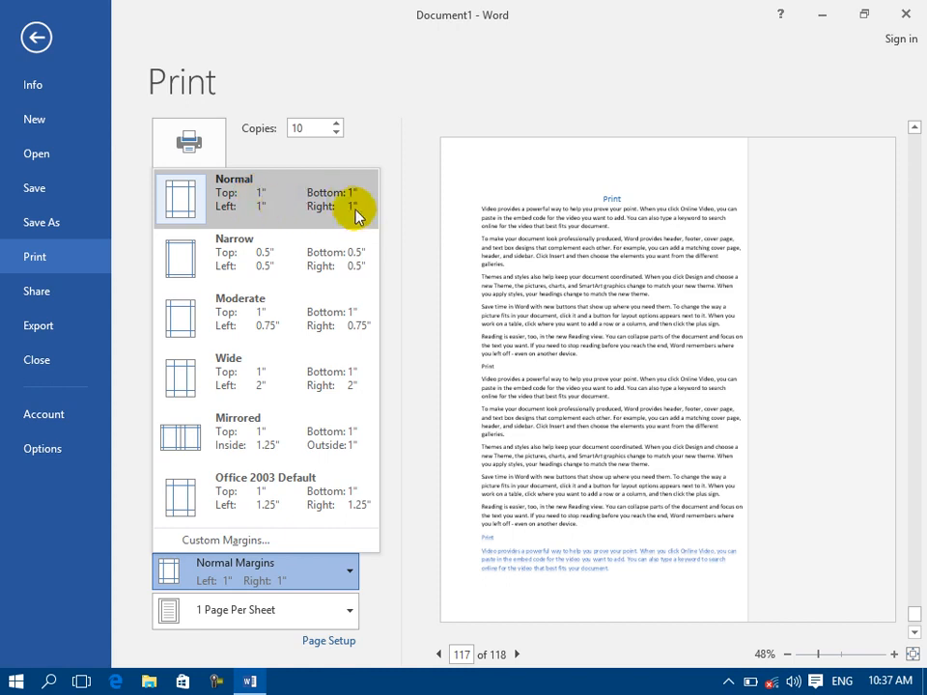
pyautogui.click(234, 263)
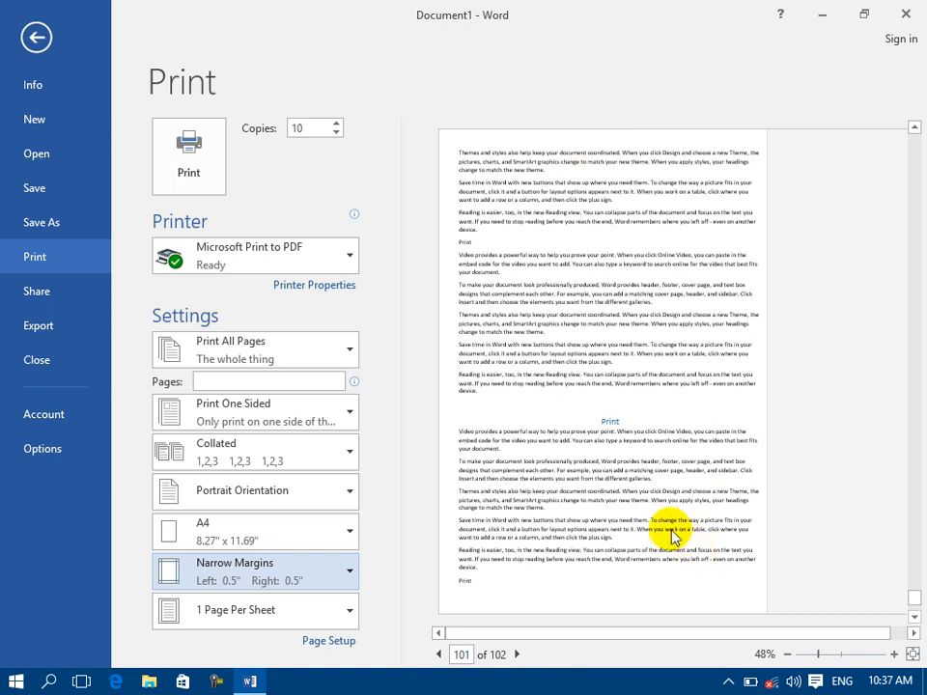
pyautogui.click(297, 564)
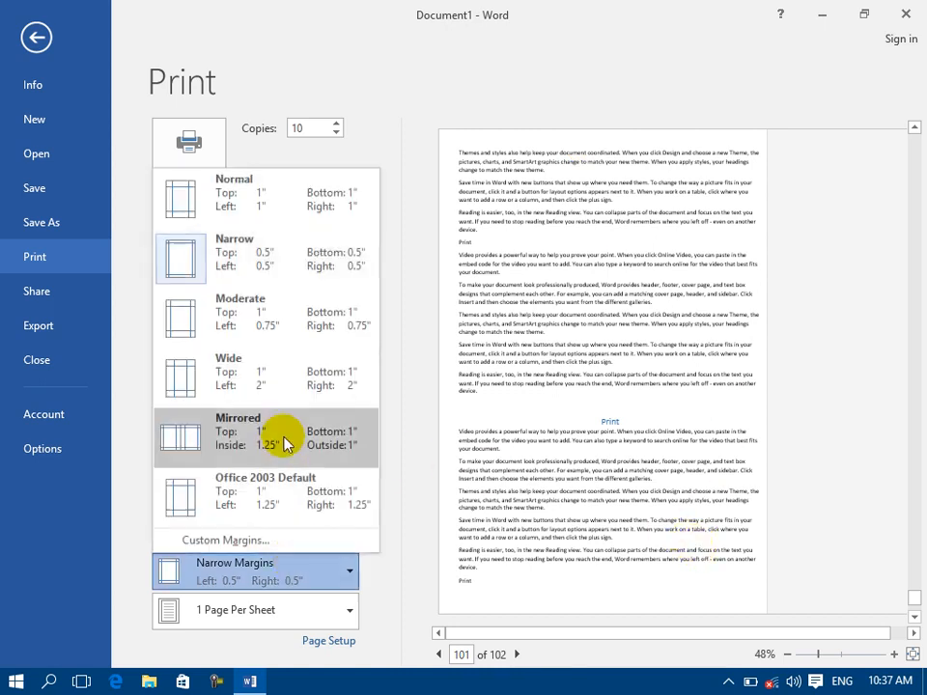
pyautogui.click(260, 323)
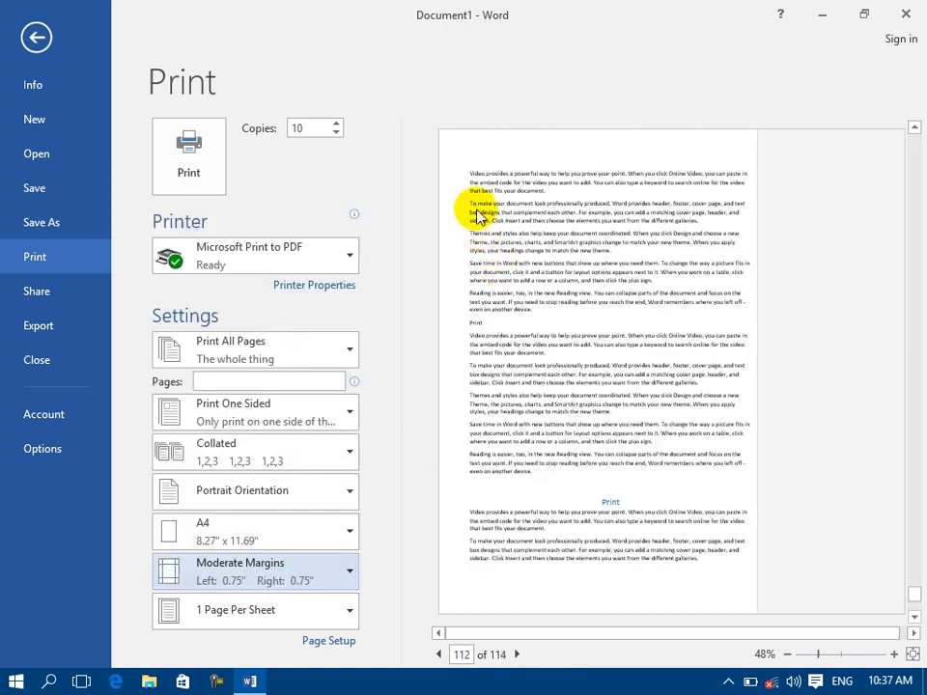
pyautogui.click(205, 570)
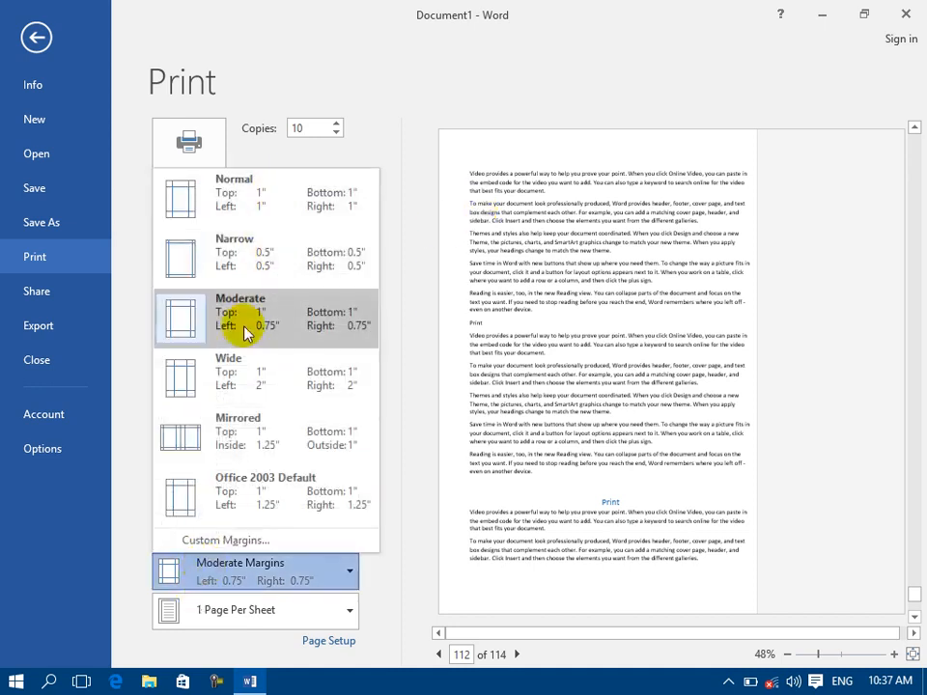
pyautogui.click(240, 383)
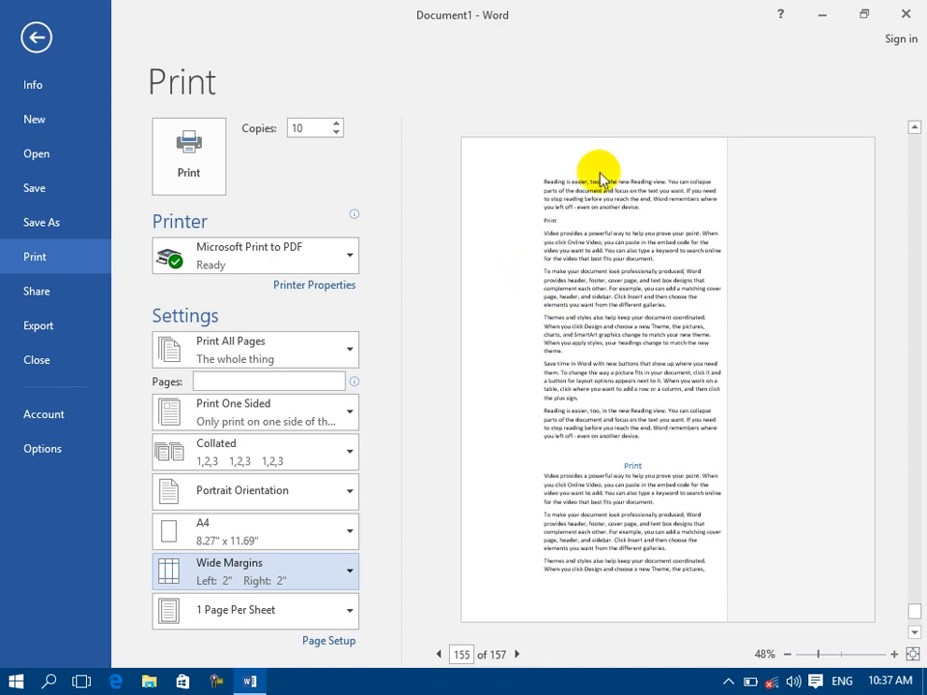
# Try the Mirrored and Office 2003 Default margins, and set the margins to Normal.
pyautogui.click(252, 580)
pyautogui.click(266, 454)
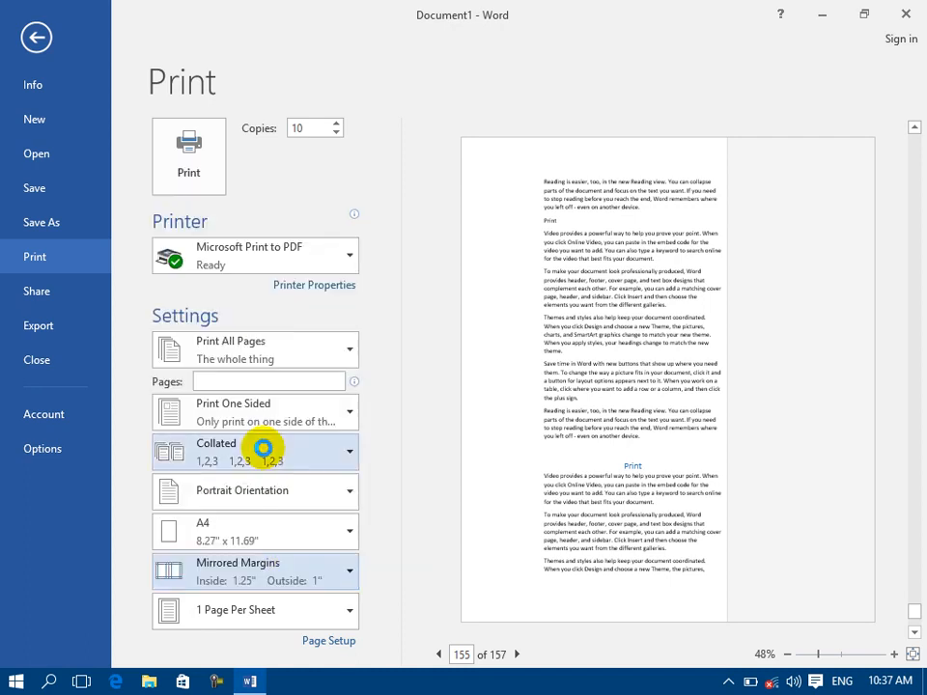
pyautogui.click(281, 564)
pyautogui.click(249, 490)
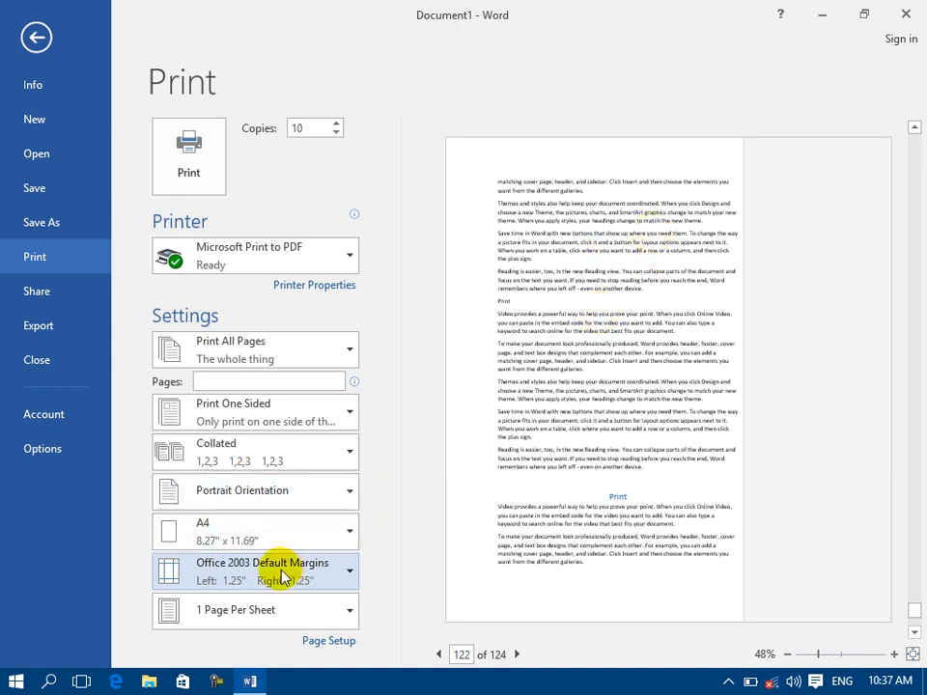
pyautogui.click(309, 567)
pyautogui.click(281, 190)
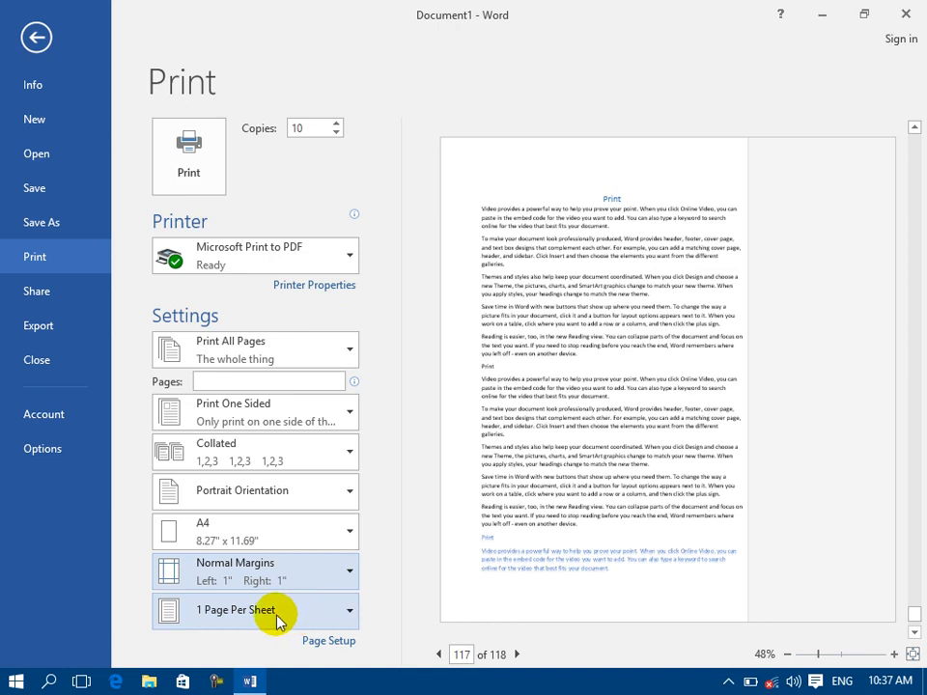
# Set the printout to 2 pages per sheet, scaled to A4 paper size.
pyautogui.click(351, 616)
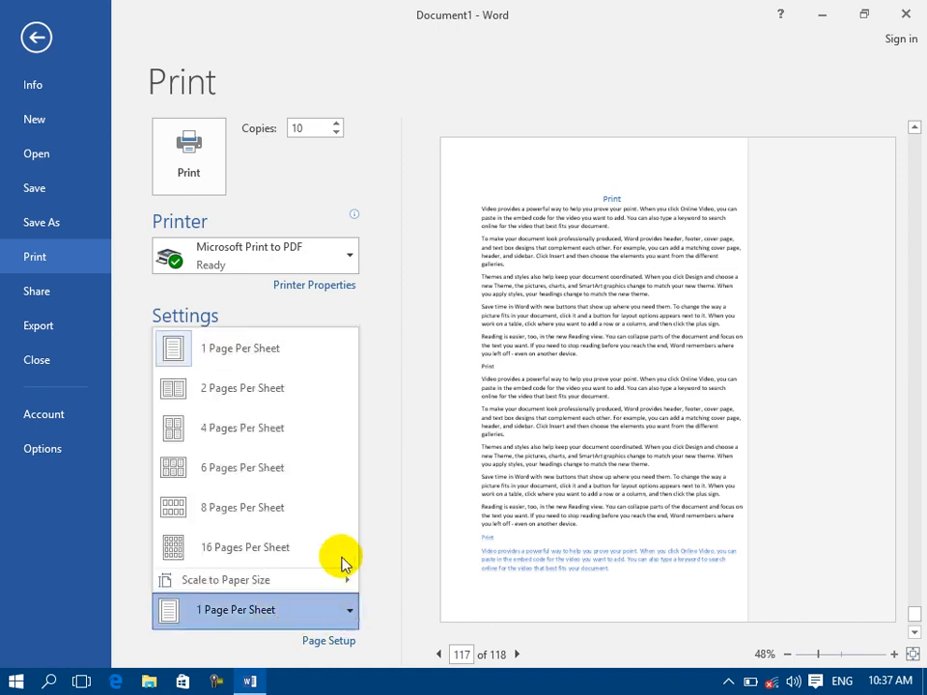
pyautogui.click(214, 398)
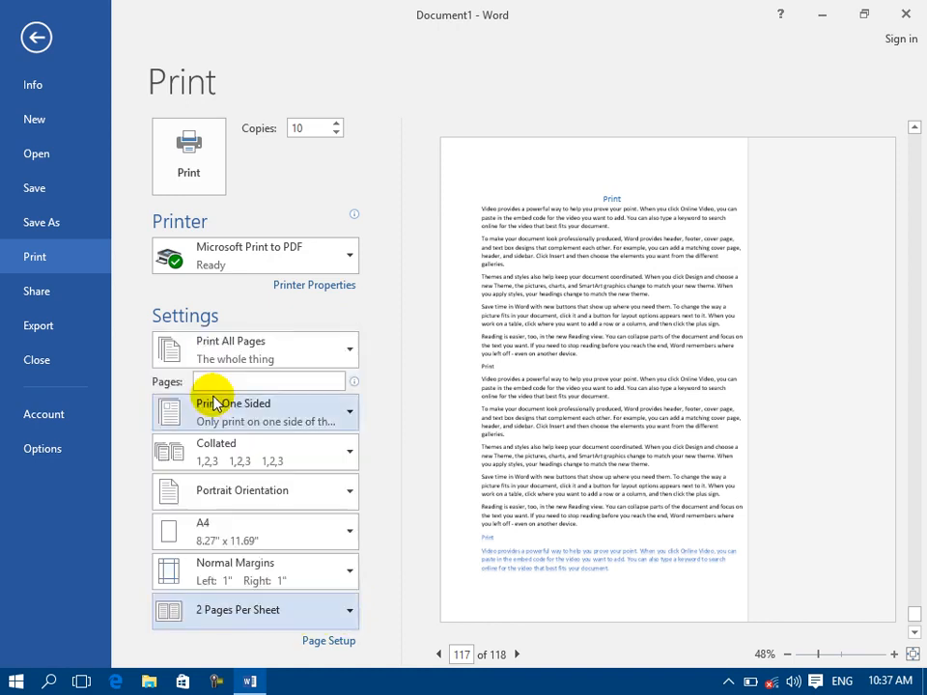
pyautogui.click(350, 616)
pyautogui.moveTo(282, 585)
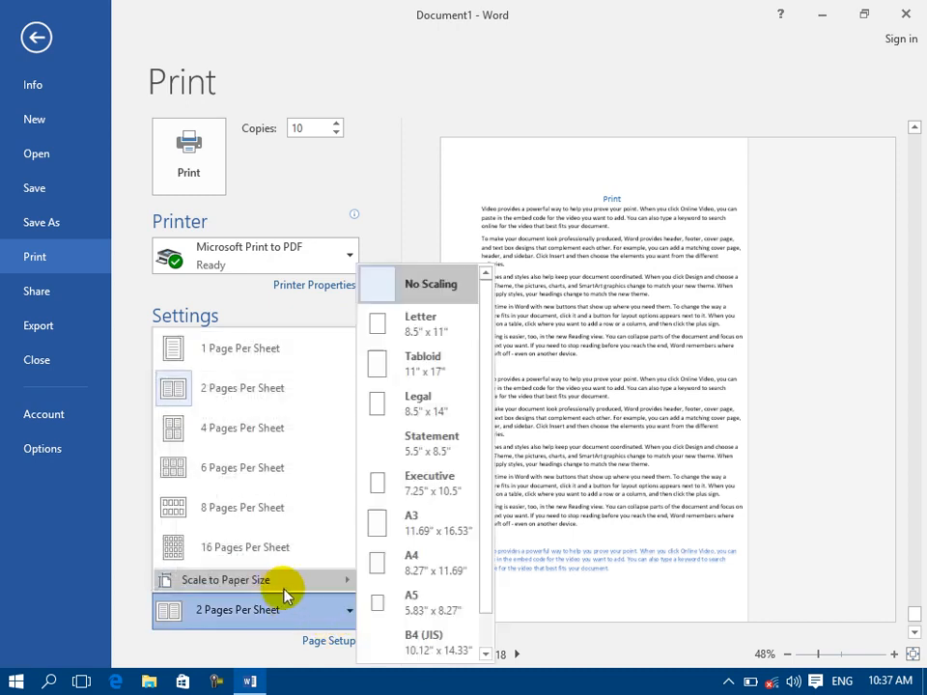
pyautogui.click(412, 556)
# Try 4 pages per sheet, and set the printout to 6 pages per sheet scaled to A4.
pyautogui.click(326, 612)
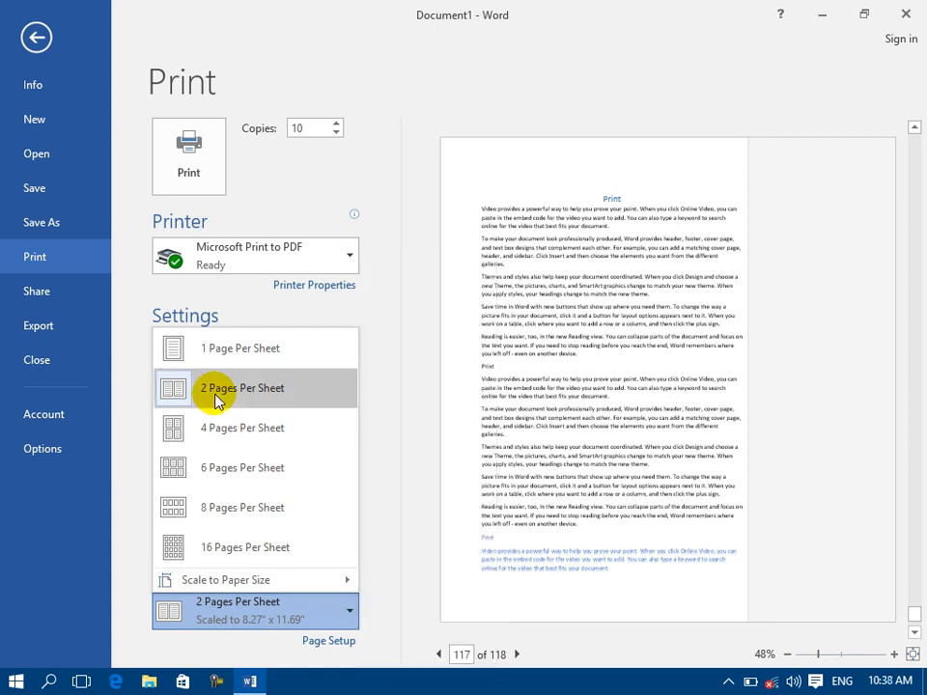
pyautogui.click(218, 428)
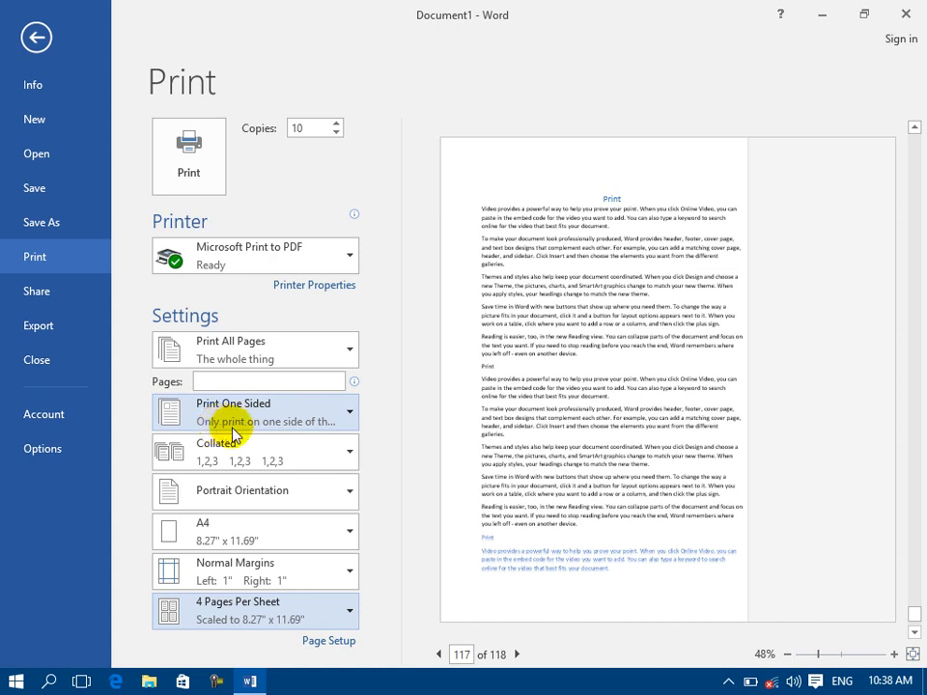
pyautogui.click(297, 611)
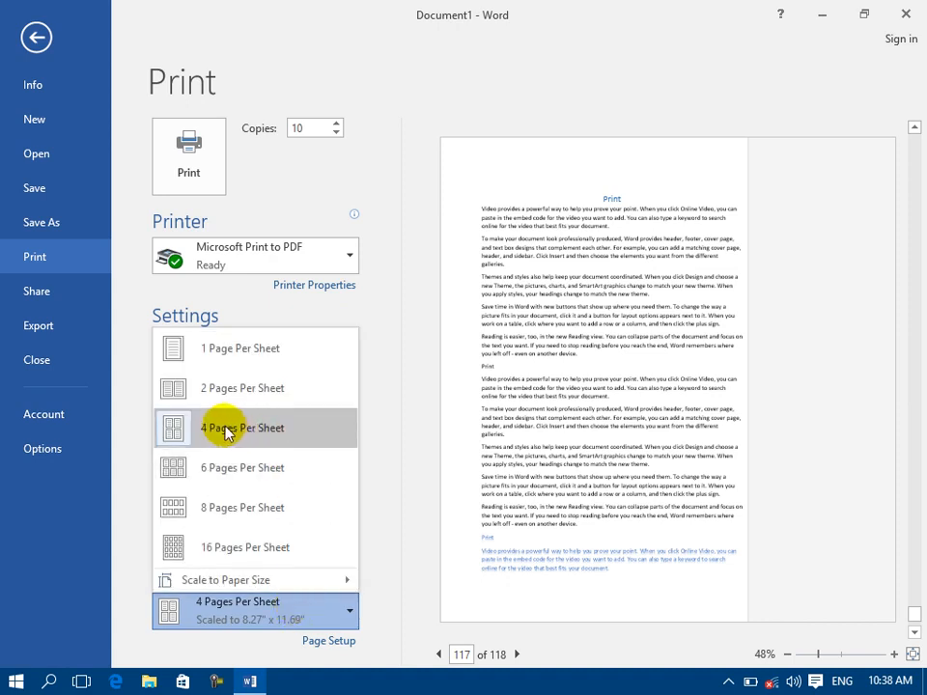
pyautogui.click(217, 469)
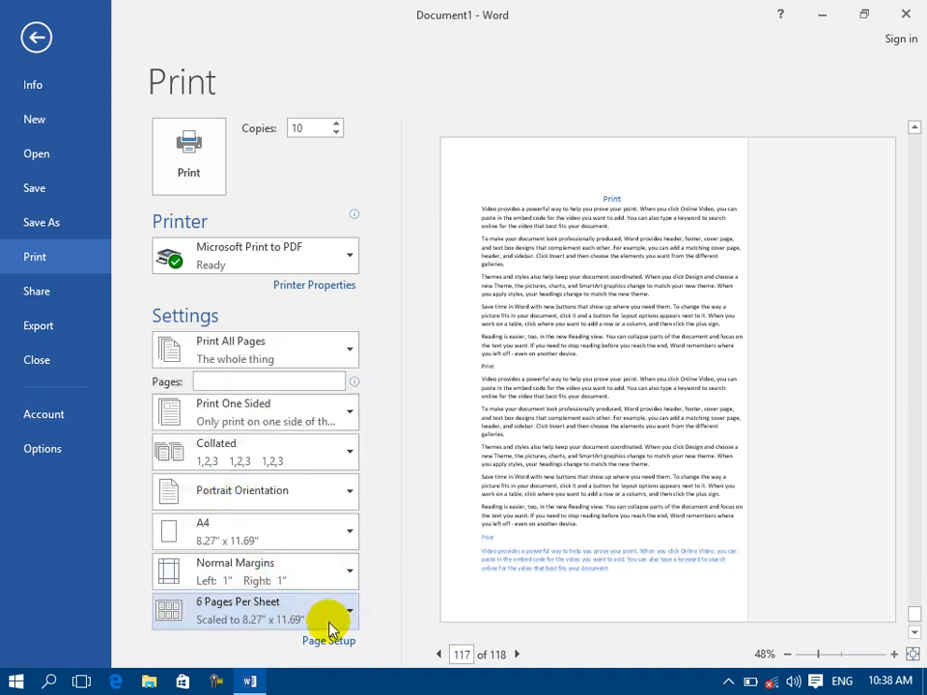
pyautogui.click(328, 616)
pyautogui.moveTo(318, 580)
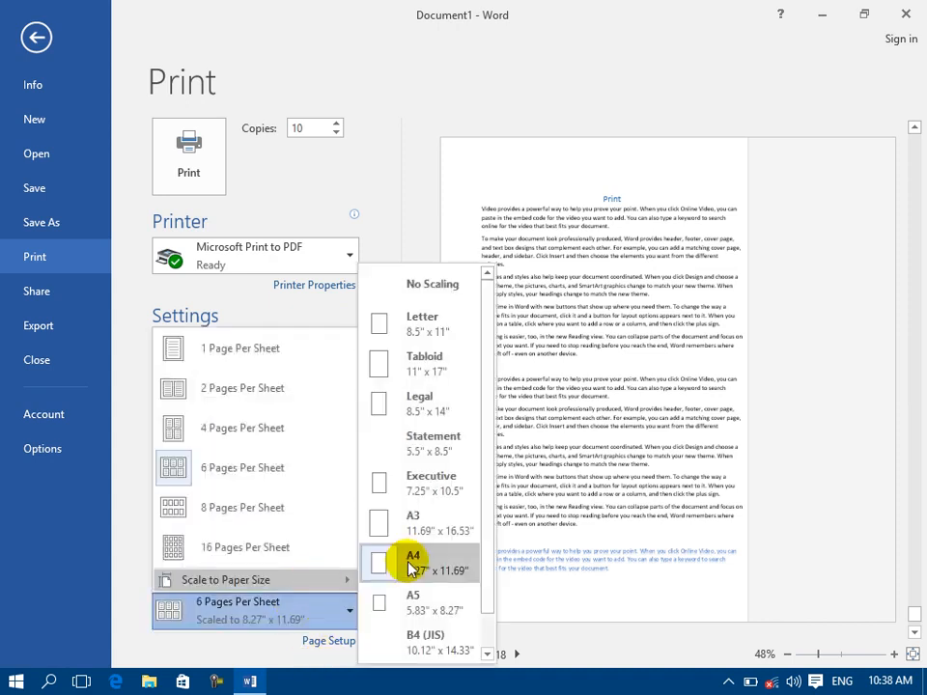
pyautogui.click(409, 567)
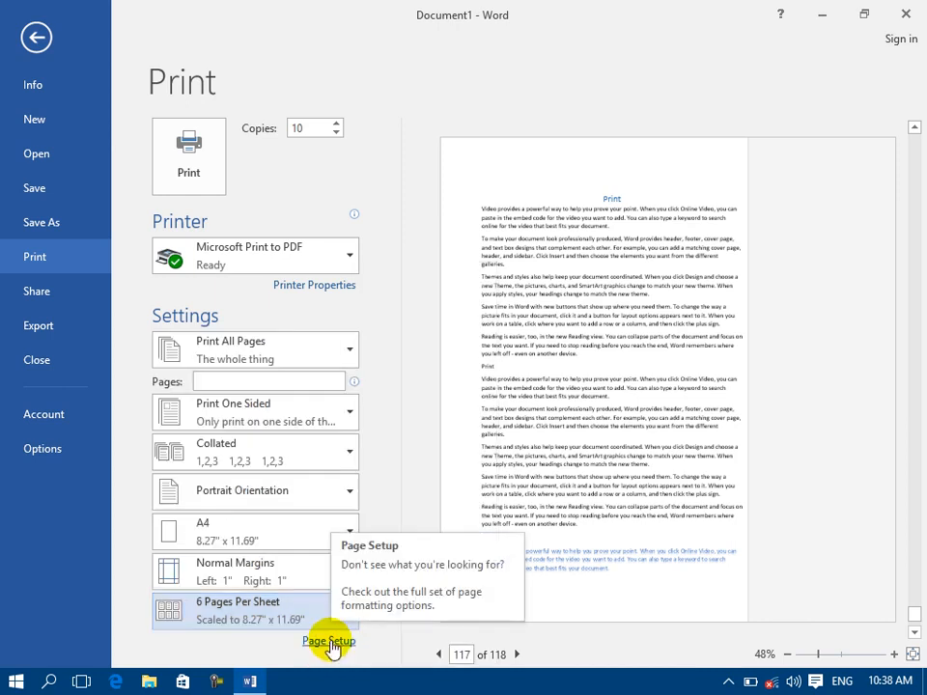
# Return to the document text, look over its last pages, and reopen the print settings.
pyautogui.click(697, 280)
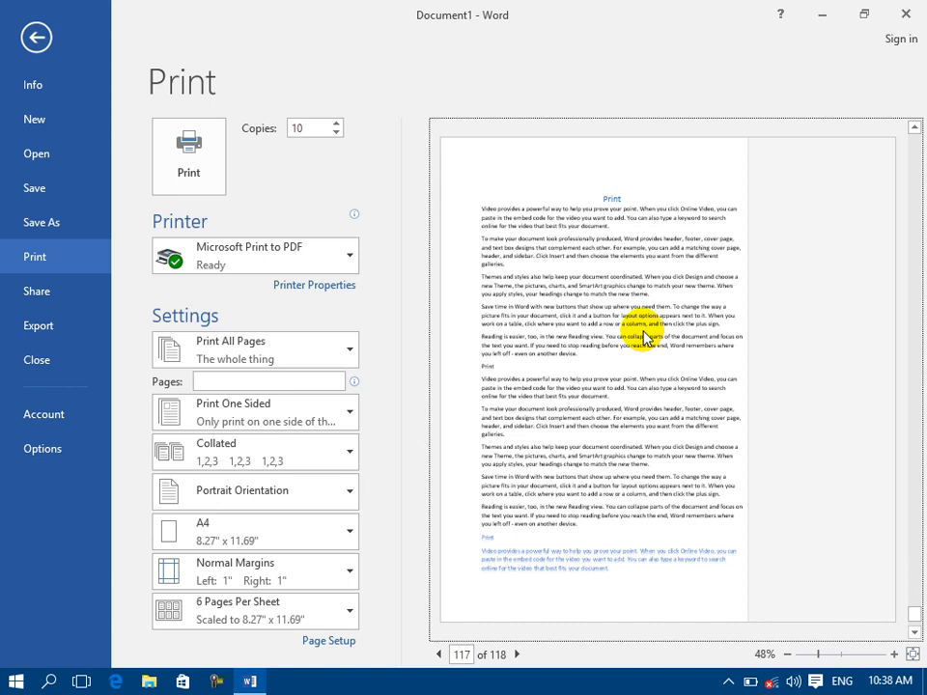
pyautogui.click(35, 37)
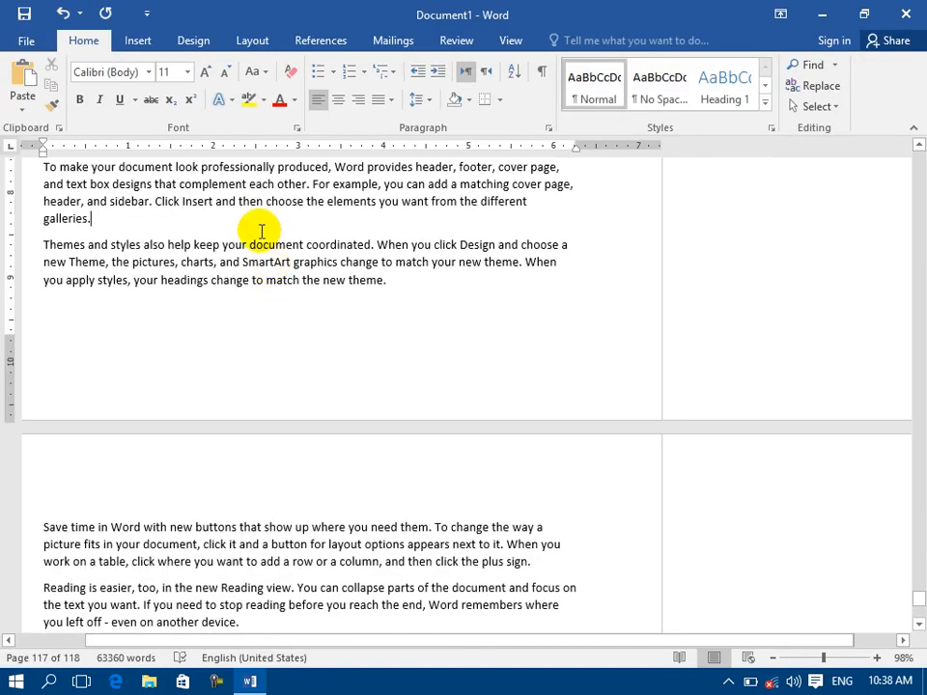
pyautogui.click(29, 43)
pyautogui.click(39, 257)
# Page backward through the print preview from page 115 to page 102.
pyautogui.click(552, 253)
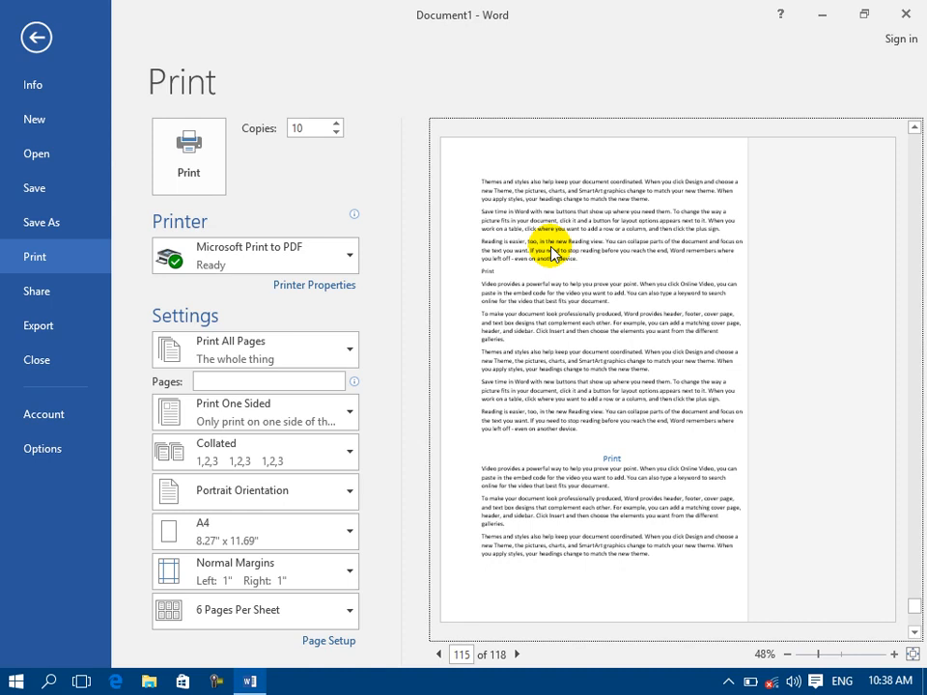
pyautogui.click(438, 654)
pyautogui.click(437, 655)
pyautogui.click(437, 654)
pyautogui.click(437, 654)
pyautogui.click(438, 654)
pyautogui.click(437, 655)
pyautogui.click(437, 655)
pyautogui.click(437, 655)
pyautogui.click(437, 654)
pyautogui.click(437, 654)
pyautogui.click(437, 654)
pyautogui.click(437, 655)
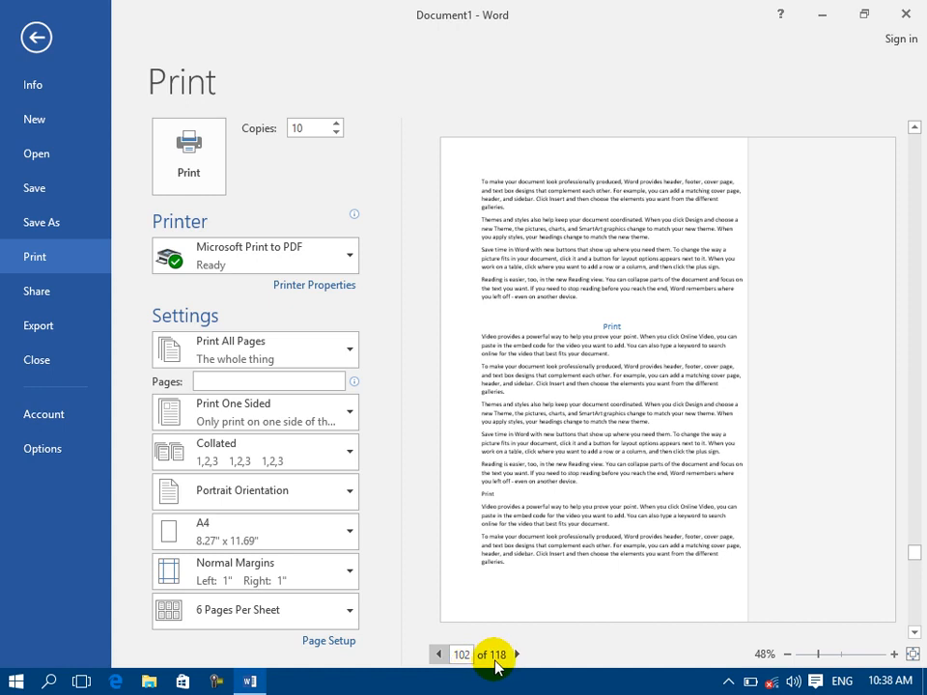
# Jump straight to page 30 in the print preview.
pyautogui.click(464, 655)
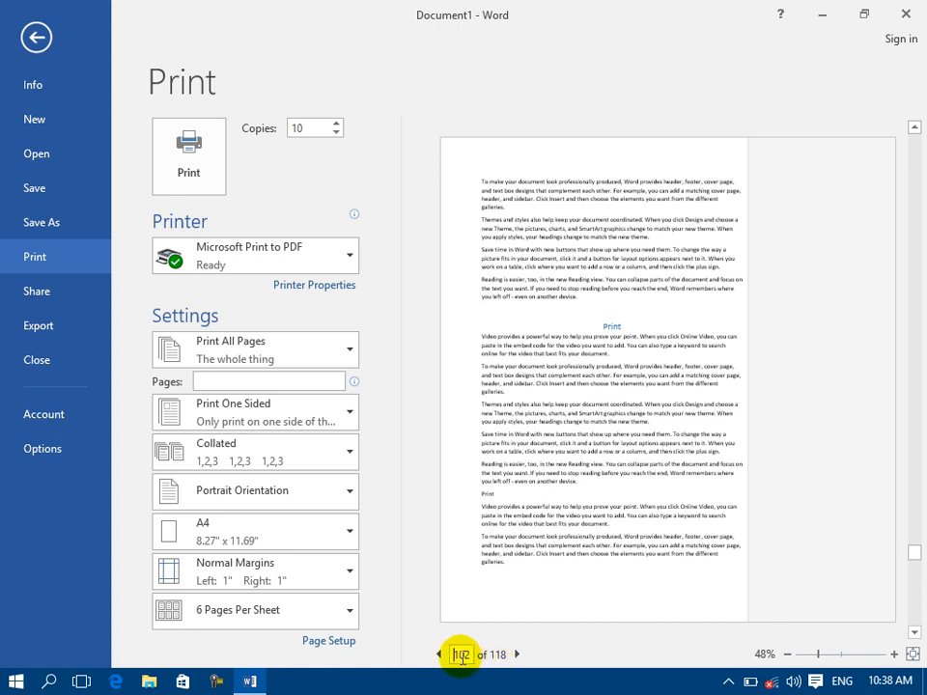
pyautogui.moveTo(459, 654); pyautogui.dragTo(476, 655)
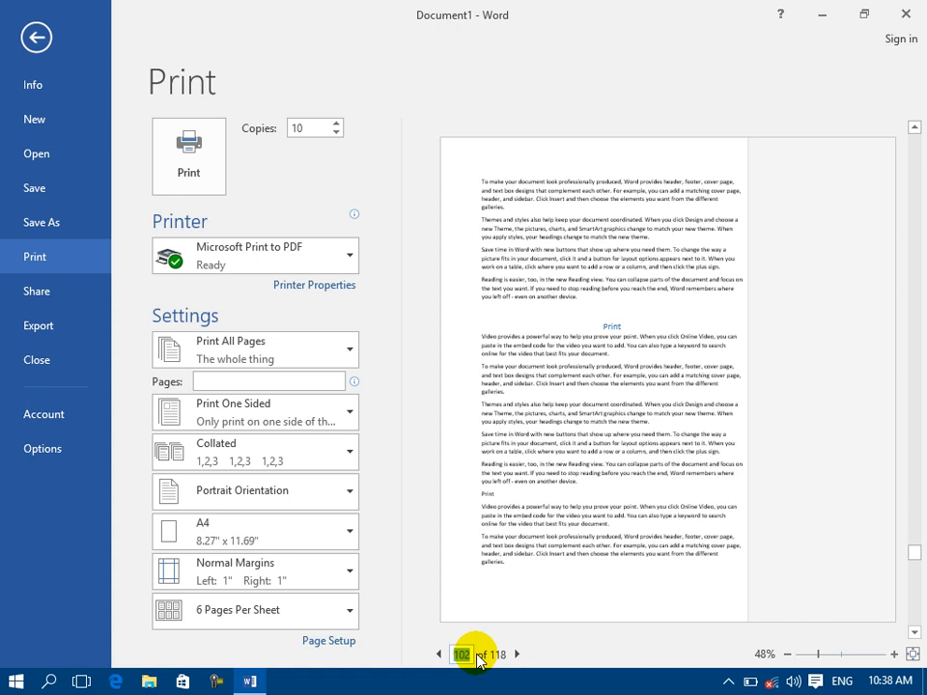
pyautogui.write('30')
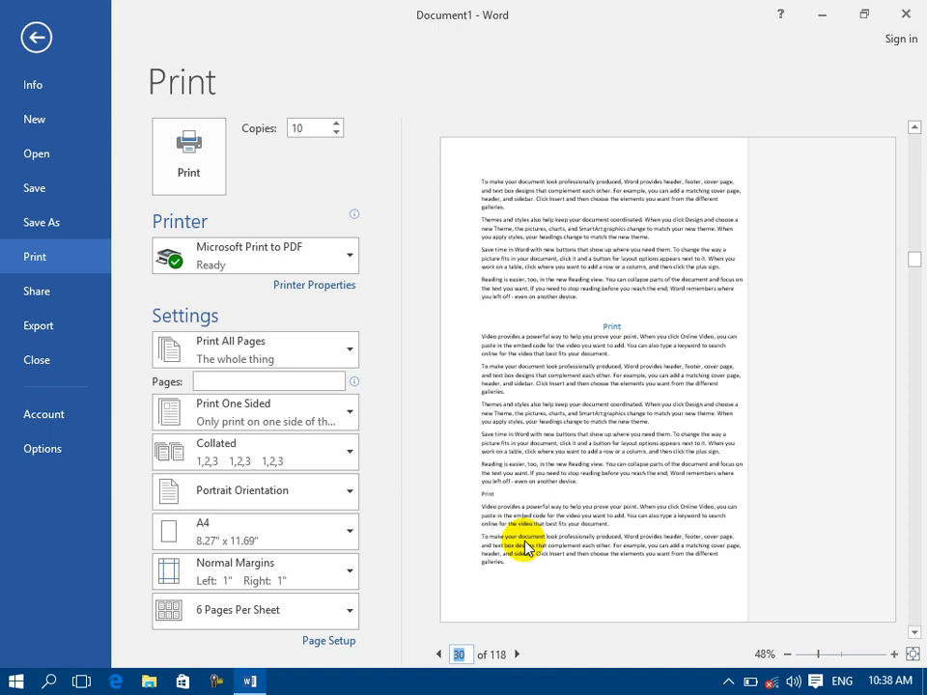
# Page forward through the print preview to page 39 and back again to page 29.
pyautogui.click(516, 653)
pyautogui.click(516, 653)
pyautogui.click(516, 653)
pyautogui.click(516, 653)
pyautogui.click(517, 654)
pyautogui.click(516, 654)
pyautogui.click(517, 653)
pyautogui.click(516, 653)
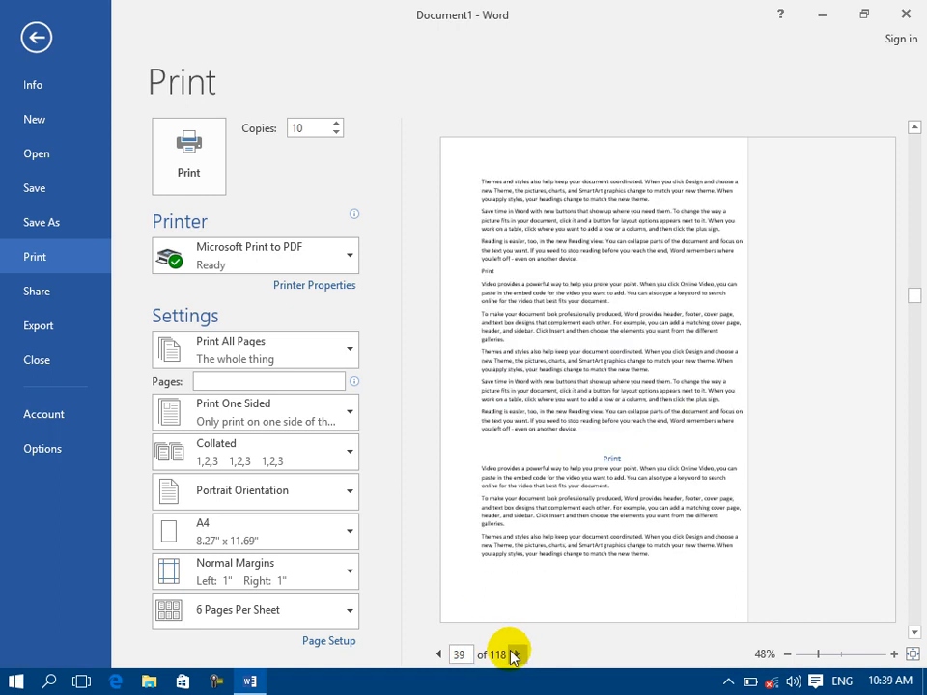
pyautogui.click(438, 654)
pyautogui.click(439, 654)
pyautogui.click(438, 655)
pyautogui.click(438, 654)
pyautogui.click(438, 654)
pyautogui.click(438, 655)
pyautogui.click(438, 655)
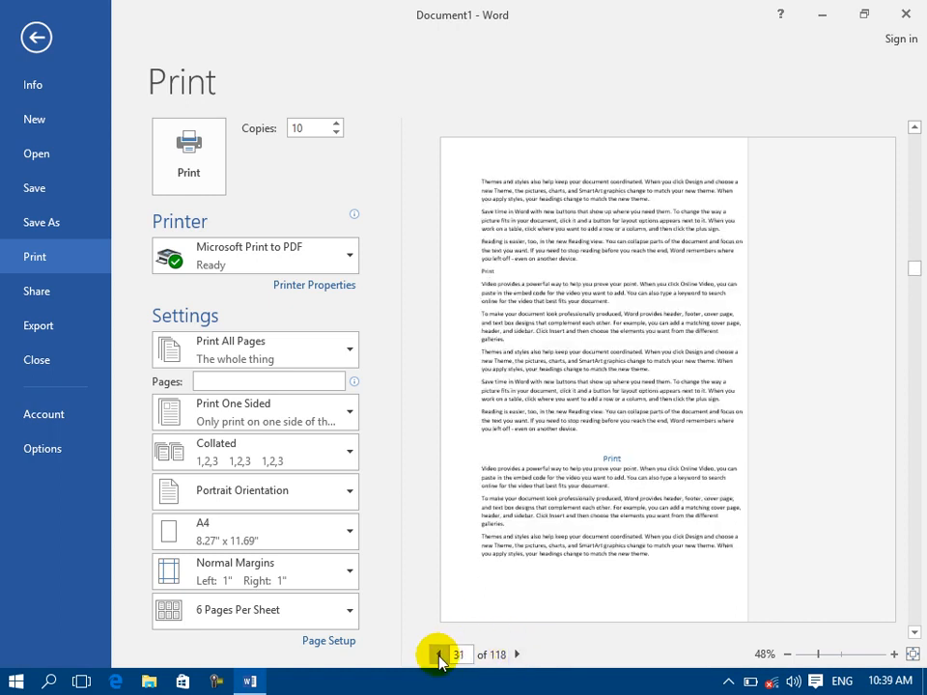
pyautogui.click(439, 655)
pyautogui.click(438, 655)
pyautogui.click(439, 654)
# Zoom in on page 29 in the print preview to 140%.
pyautogui.moveTo(914, 252); pyautogui.dragTo(802, 637)
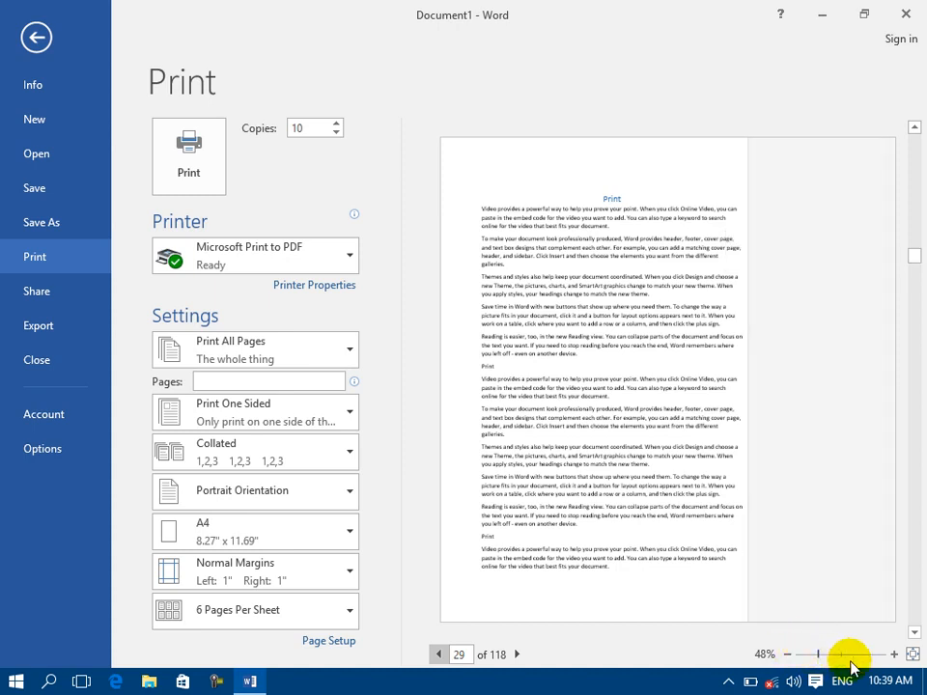
pyautogui.click(894, 655)
pyautogui.click(893, 655)
pyautogui.click(893, 655)
pyautogui.click(893, 655)
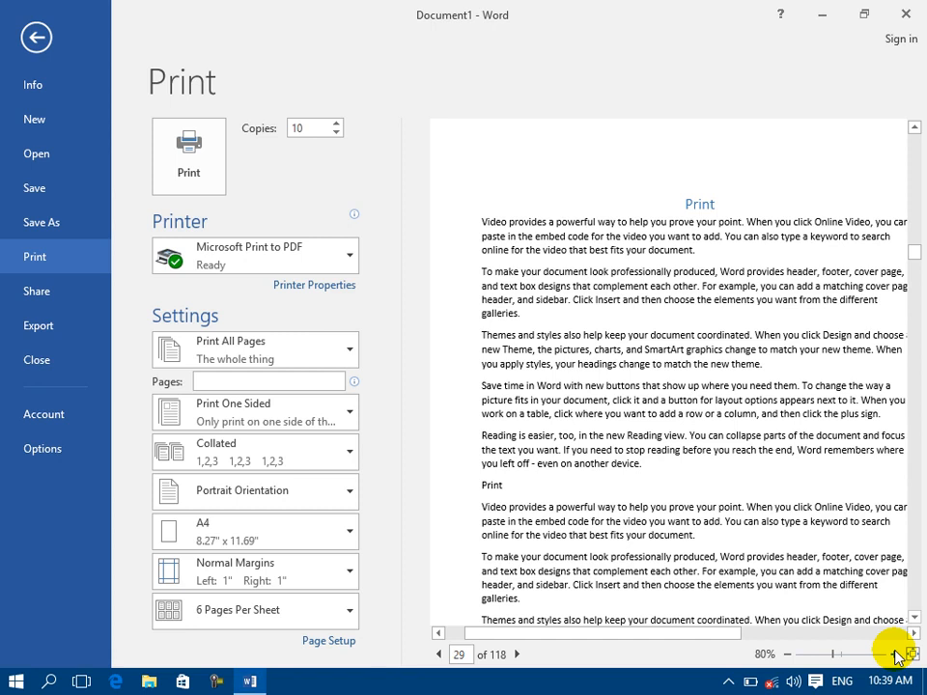
pyautogui.click(893, 655)
pyautogui.click(894, 654)
pyautogui.click(894, 654)
pyautogui.click(894, 654)
pyautogui.click(894, 654)
pyautogui.click(894, 654)
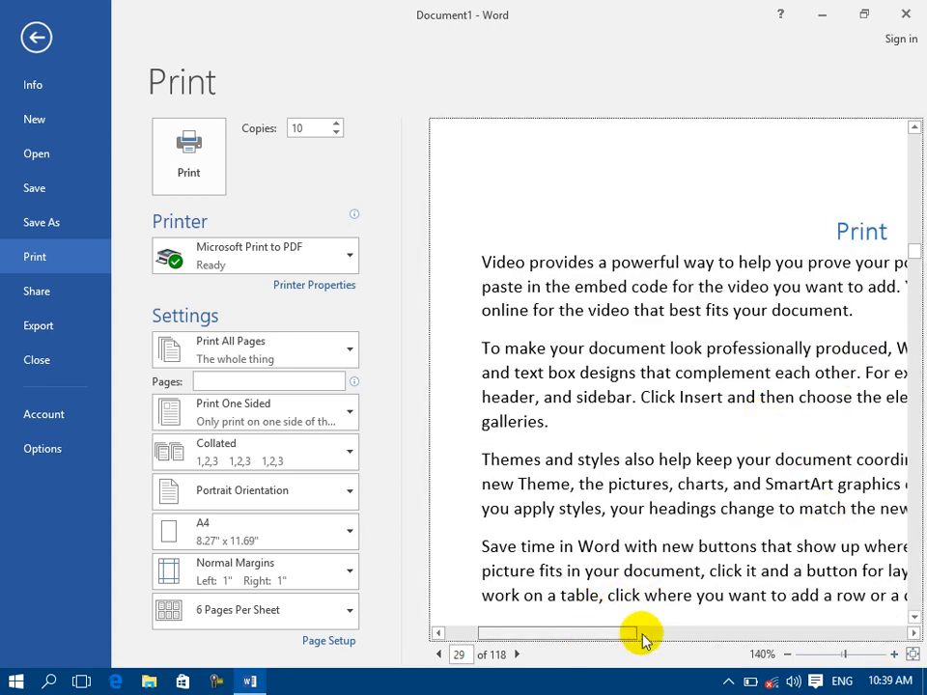
# Look across the enlarged preview page, zoom out to 50%, and fit the whole page in the preview.
pyautogui.moveTo(590, 634); pyautogui.dragTo(717, 649)
pyautogui.click(787, 654)
pyautogui.click(786, 654)
pyautogui.click(787, 654)
pyautogui.click(787, 654)
pyautogui.click(786, 655)
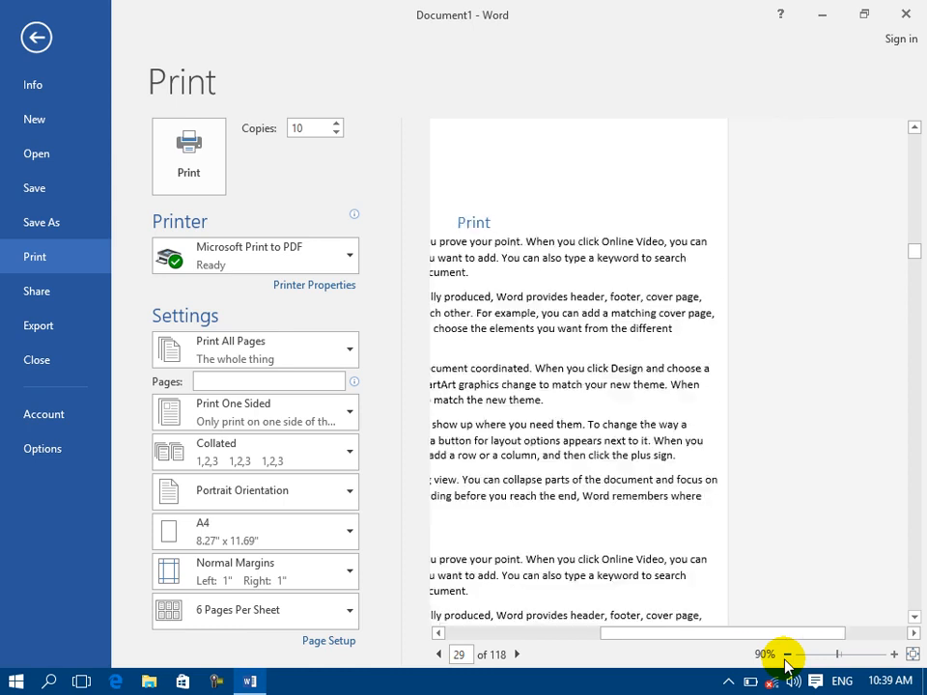
pyautogui.click(787, 654)
pyautogui.click(787, 654)
pyautogui.click(787, 654)
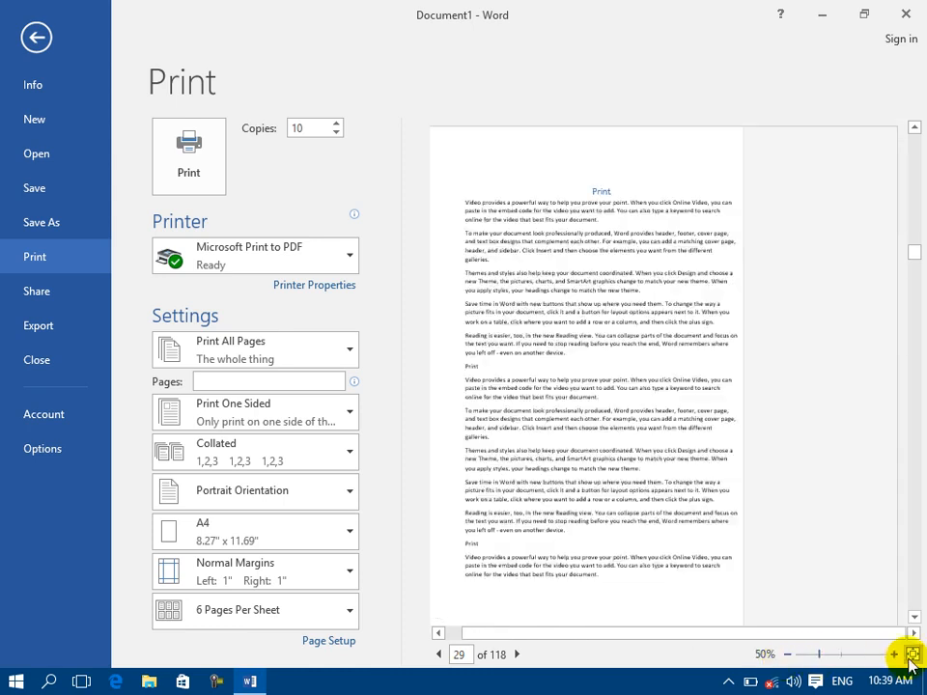
pyautogui.click(911, 660)
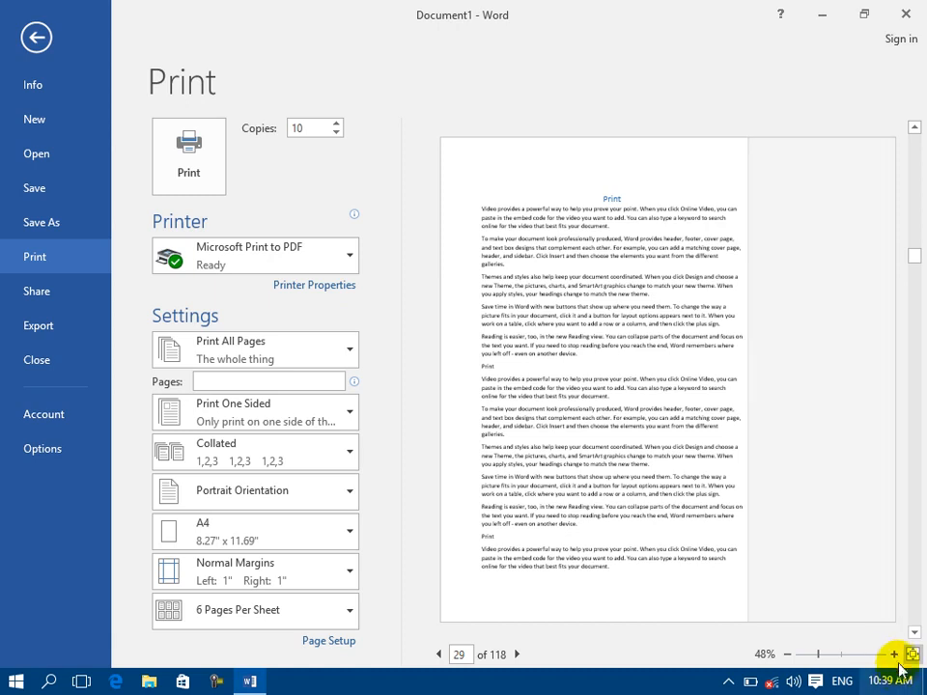
# Zoom in on the print preview of page 29 to 190%.
pyautogui.click(894, 655)
pyautogui.click(894, 655)
pyautogui.click(894, 655)
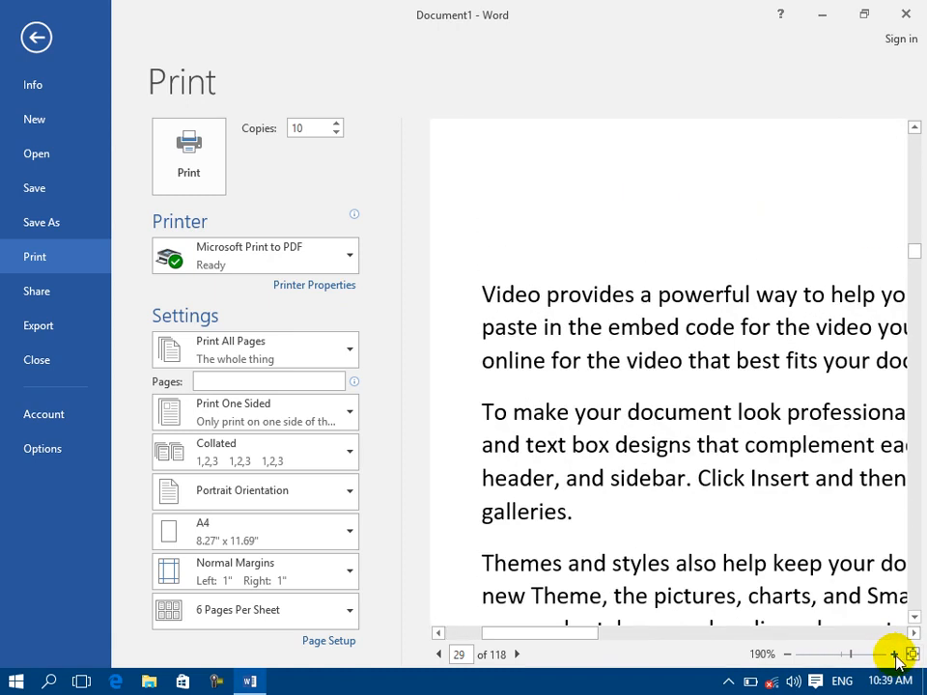
# Fit the whole page in the print preview, and view the Page Setup margin options without changing them.
pyautogui.click(912, 656)
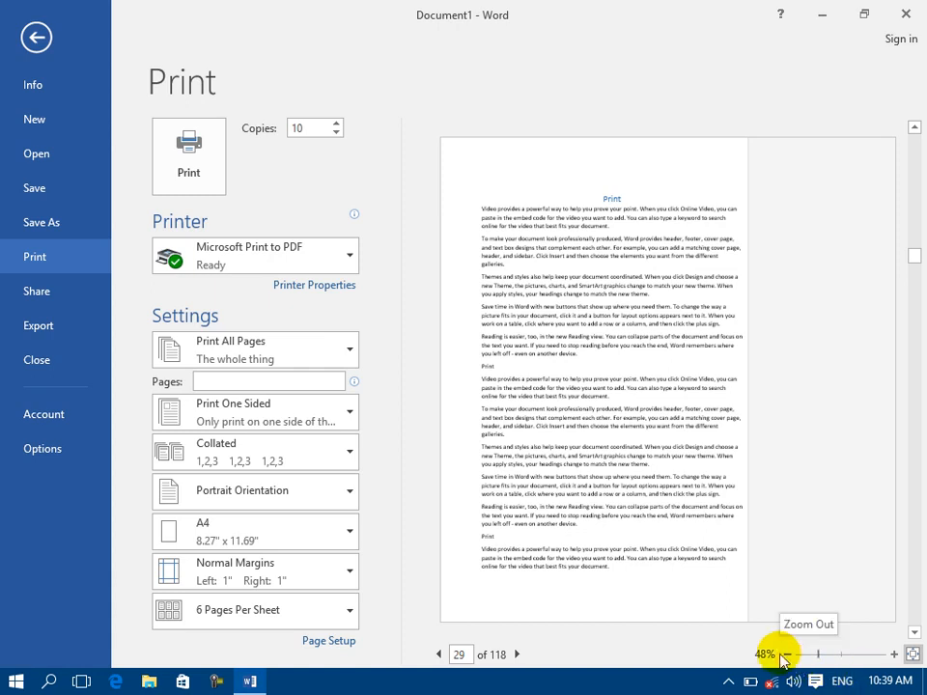
pyautogui.click(325, 644)
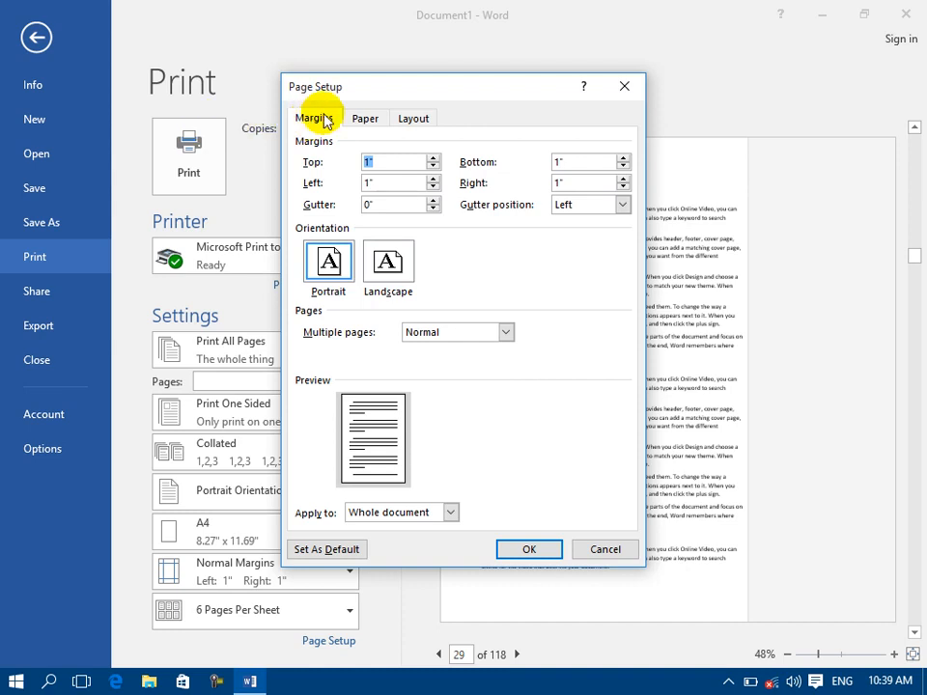
pyautogui.click(625, 85)
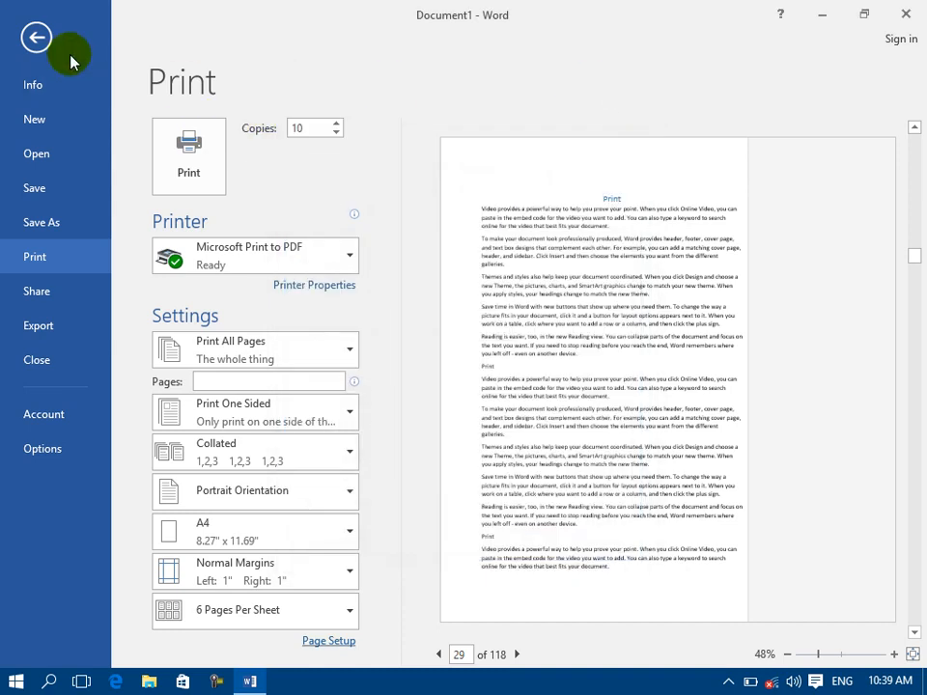
# Return to the document and set the Page Setup margins to 2.1" top, 1.8" bottom, 1.8" left and 2.1" right.
pyautogui.click(37, 38)
pyautogui.doubleClick(6, 212)
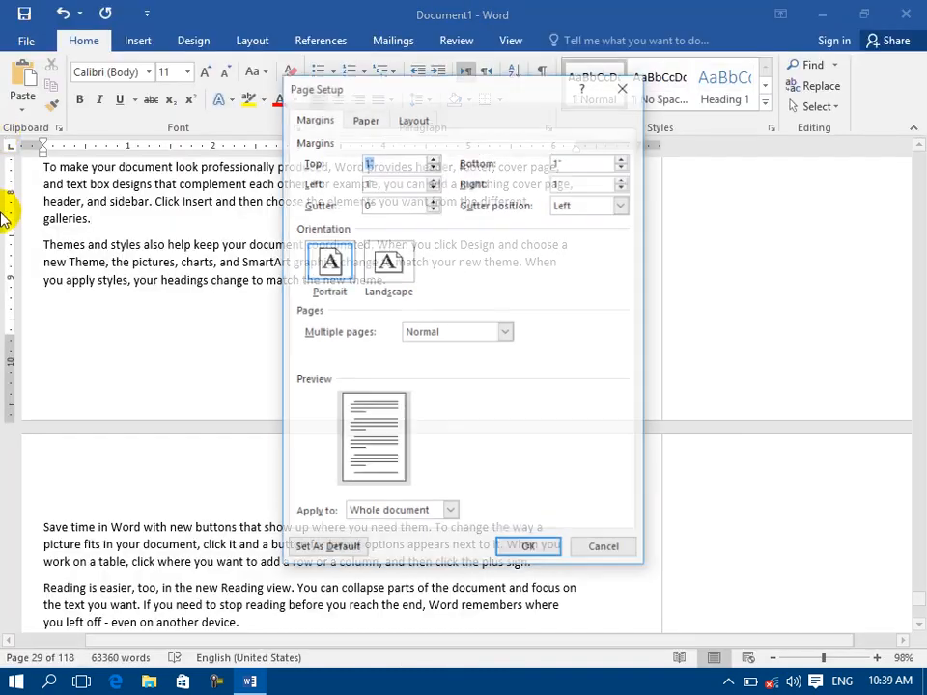
pyautogui.moveTo(387, 93); pyautogui.dragTo(432, 125)
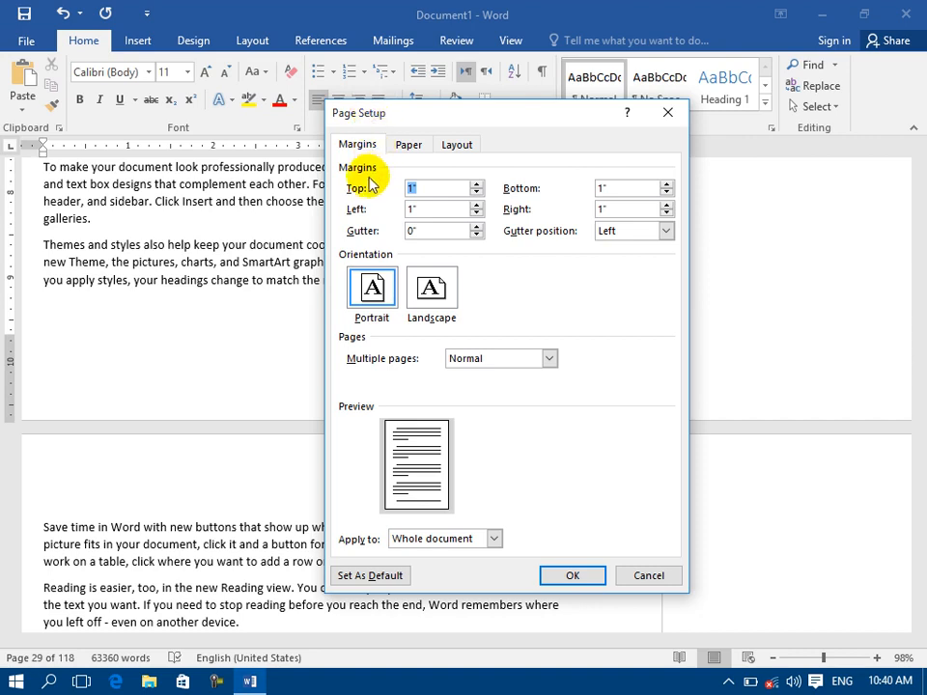
pyautogui.moveTo(476, 183); pyautogui.dragTo(476, 183)
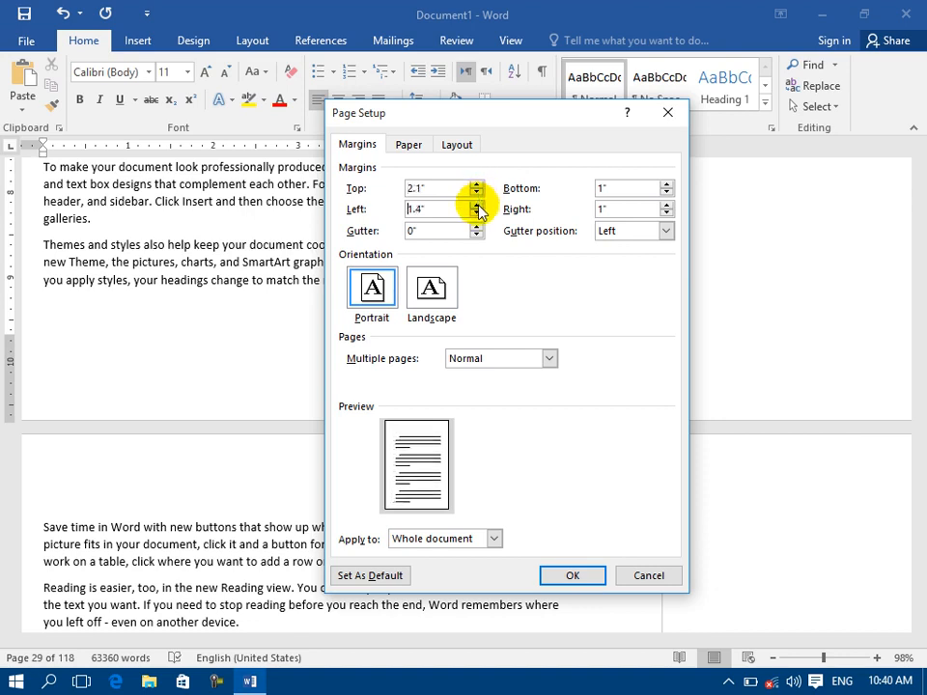
pyautogui.click(475, 204)
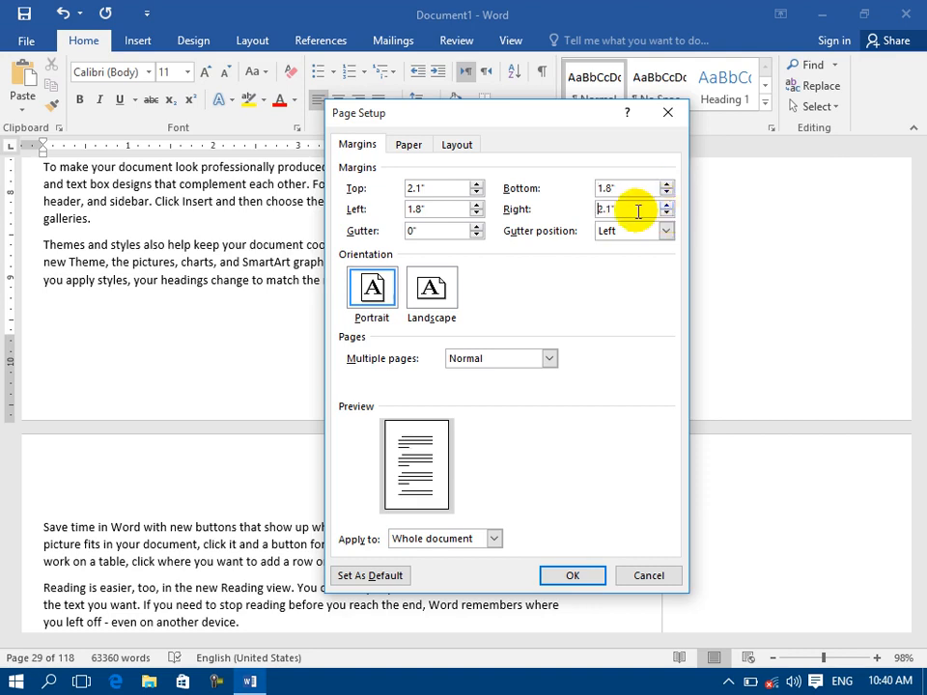
# Set the page gutter to 2.2".
pyautogui.moveTo(422, 233); pyautogui.dragTo(399, 235)
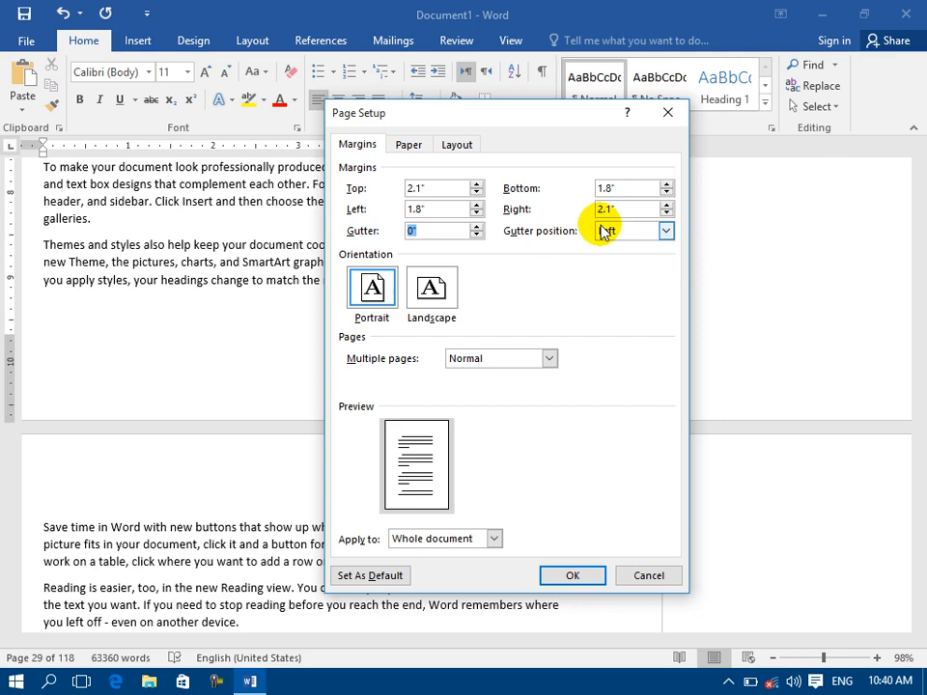
pyautogui.click(475, 227)
pyautogui.click(476, 227)
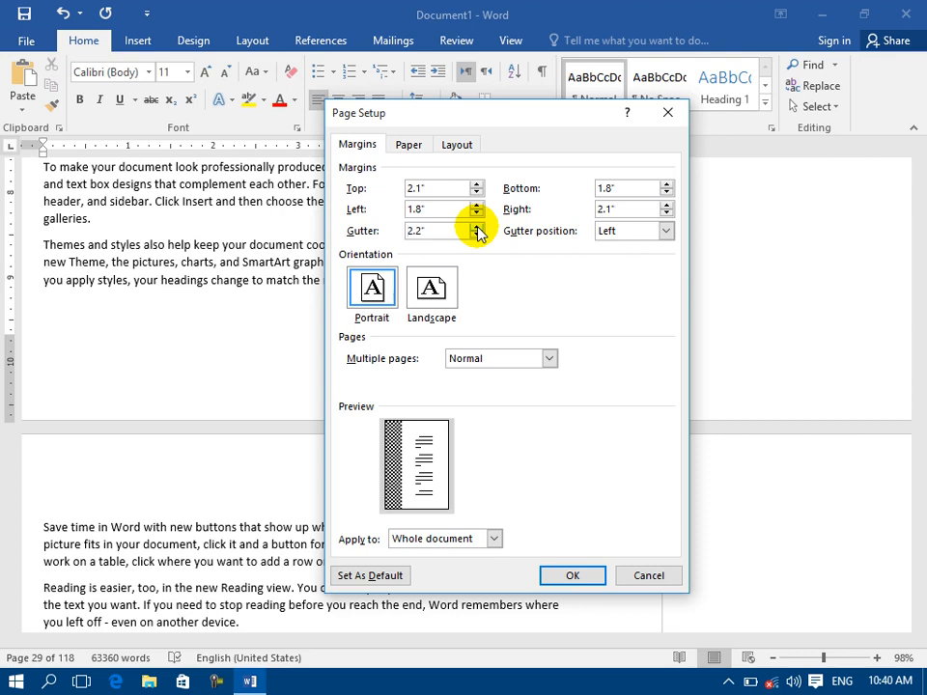
# Try the Top and Right gutter positions, and set the gutter position back to Left.
pyautogui.click(625, 235)
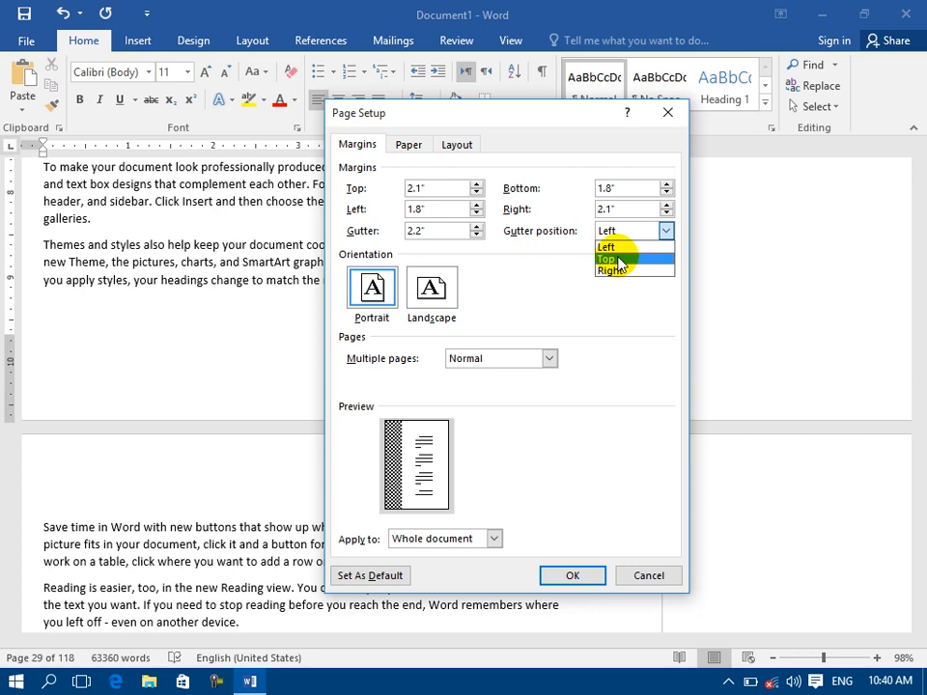
pyautogui.click(618, 259)
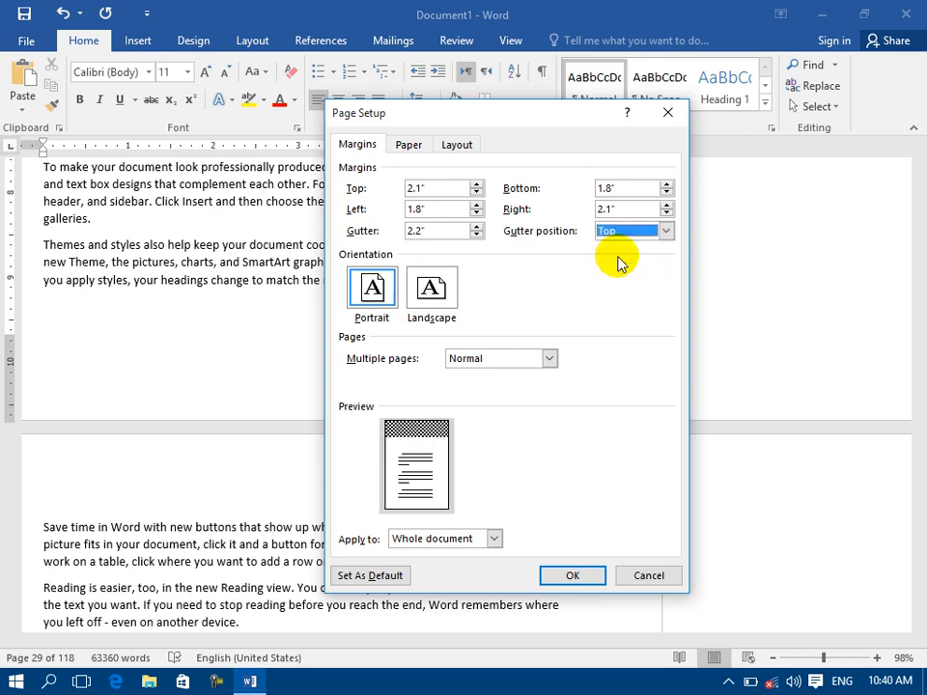
pyautogui.click(616, 237)
pyautogui.click(612, 272)
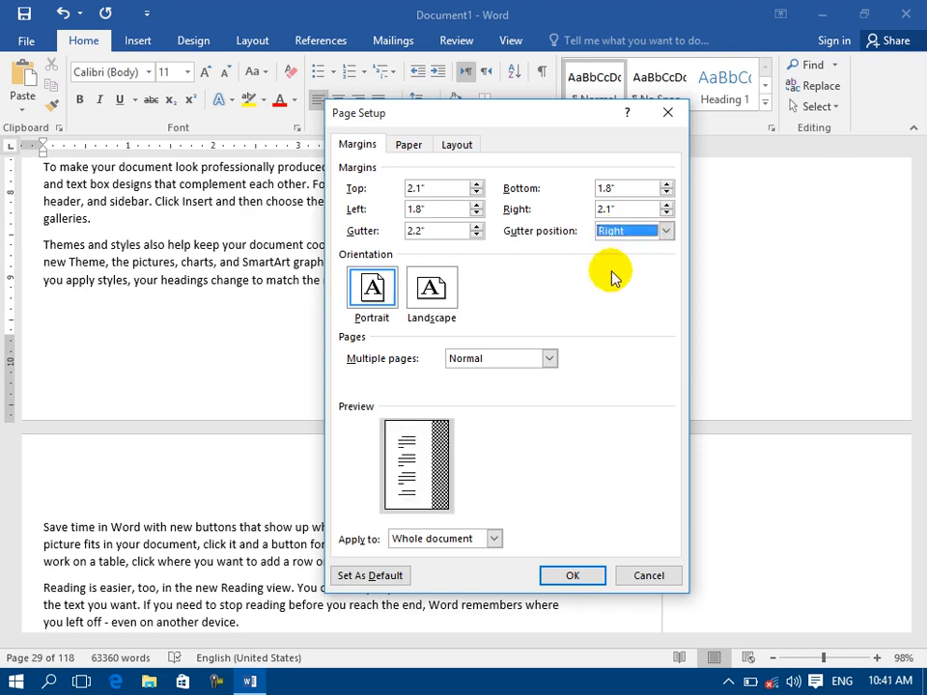
pyautogui.click(616, 231)
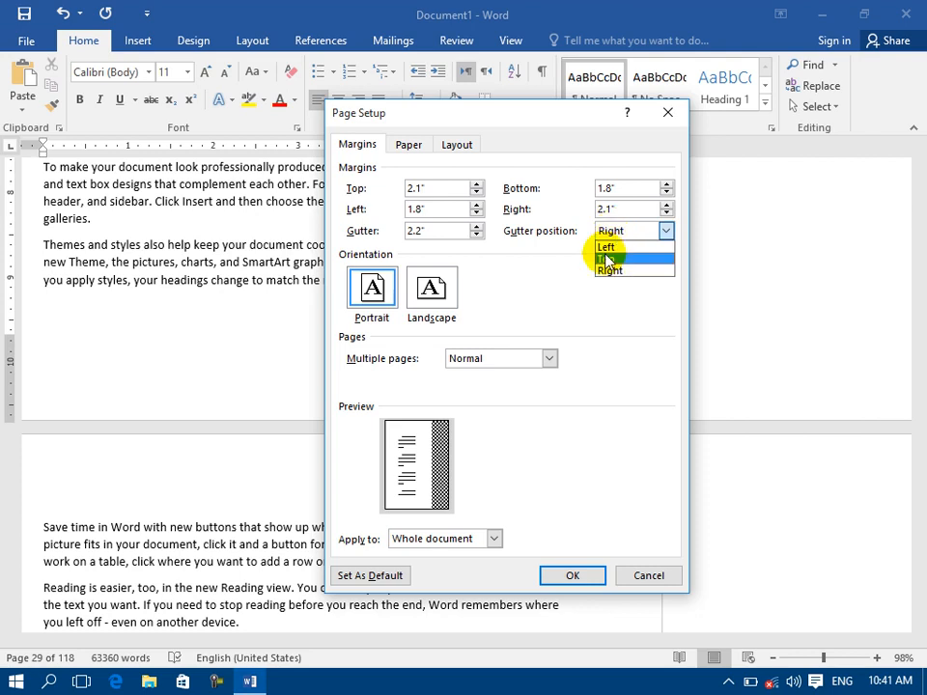
pyautogui.click(606, 243)
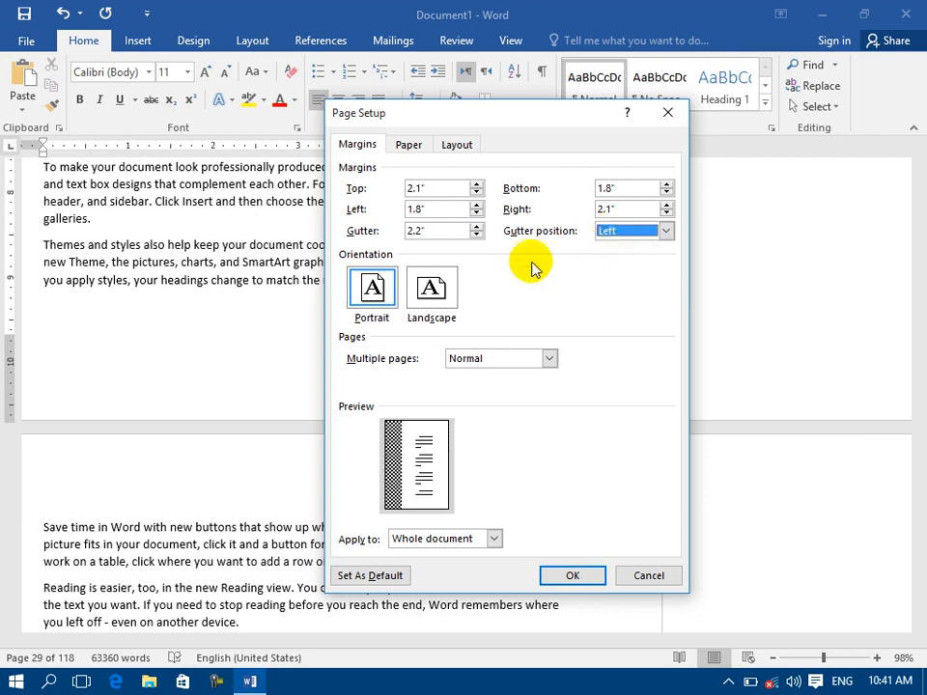
# Reduce the gutter to 0.9", and switch the page orientation to Landscape and back to Portrait.
pyautogui.click(476, 236)
pyautogui.click(476, 235)
pyautogui.click(475, 235)
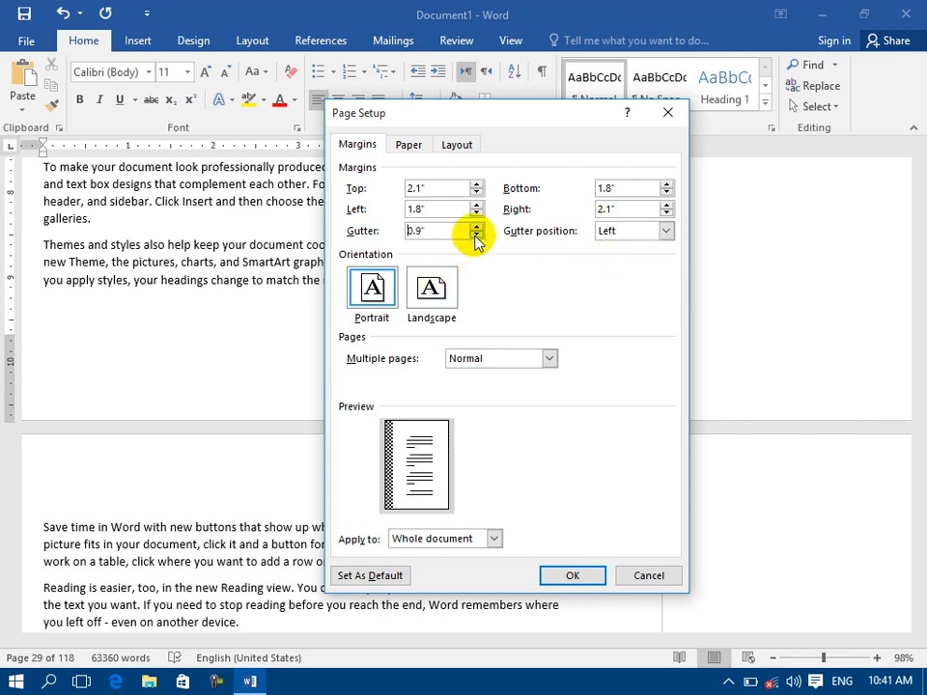
pyautogui.click(432, 288)
pyautogui.click(376, 295)
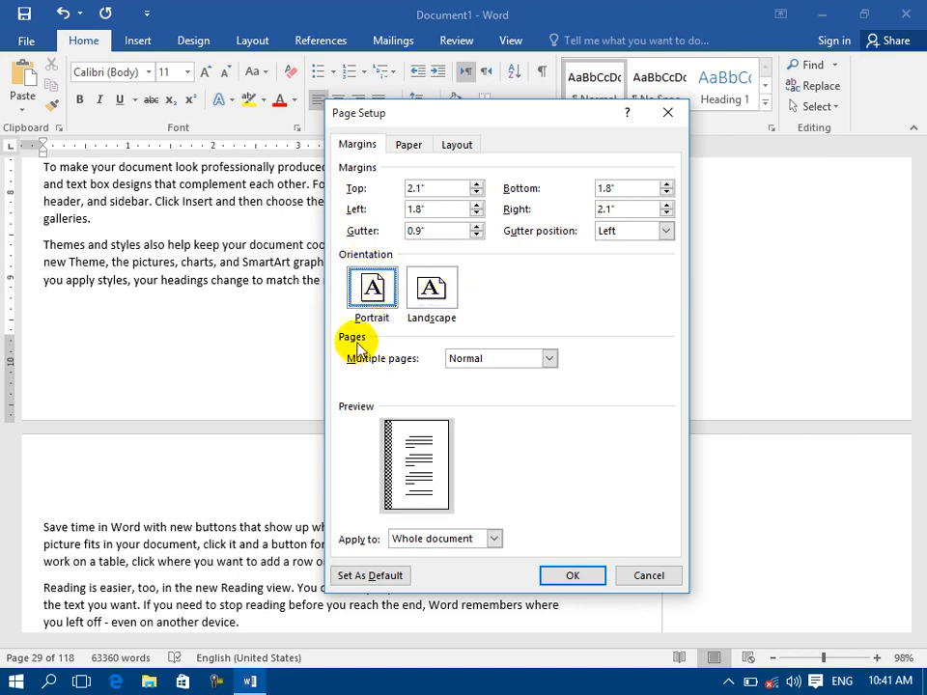
# Try Mirror margins for the multiple pages setting, and change it to 2 pages per sheet.
pyautogui.click(488, 362)
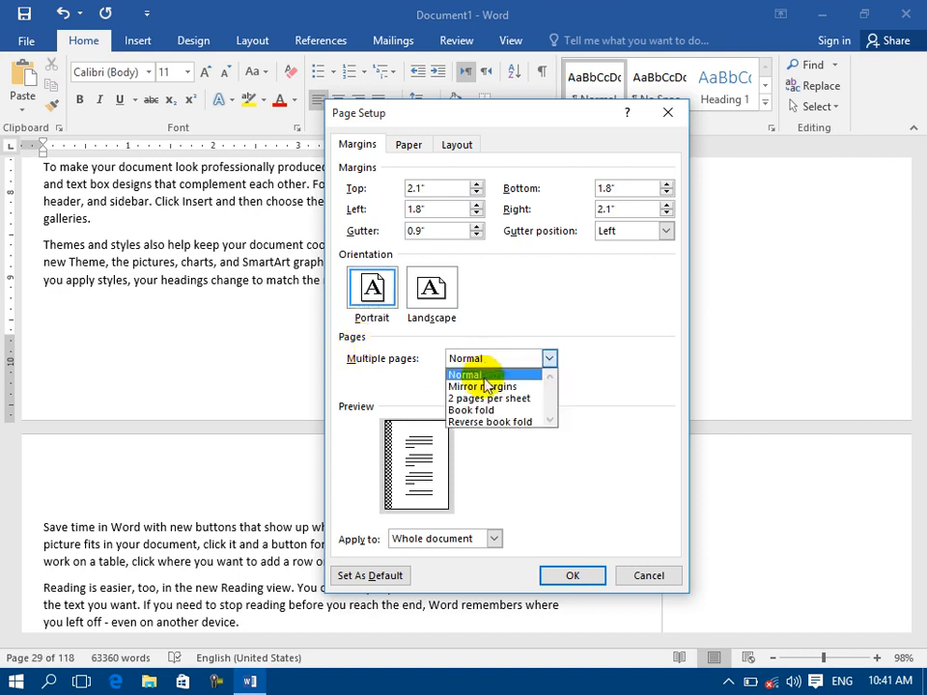
pyautogui.click(485, 389)
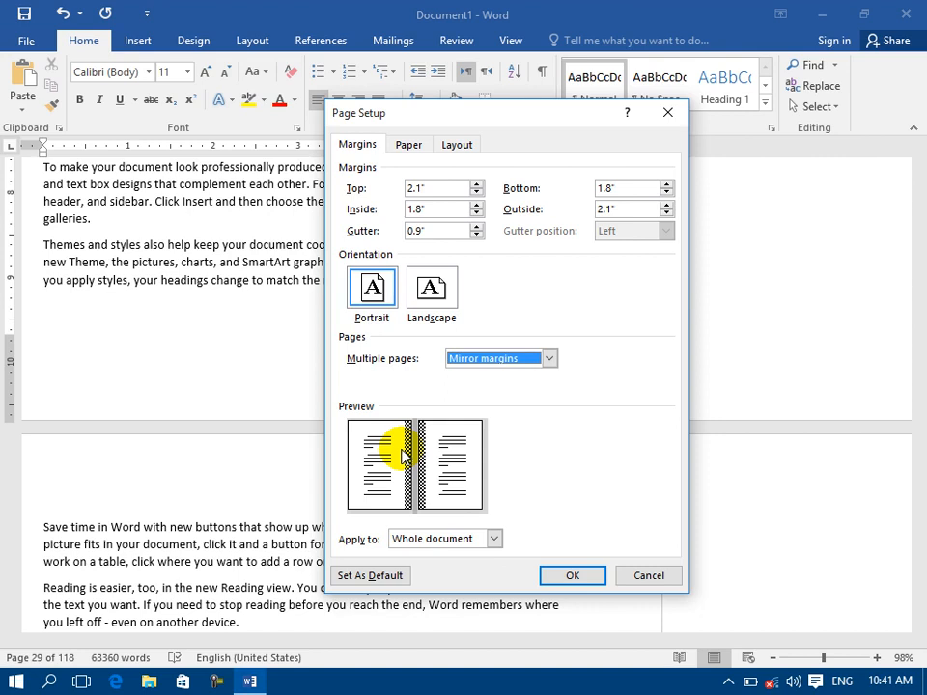
pyautogui.click(478, 356)
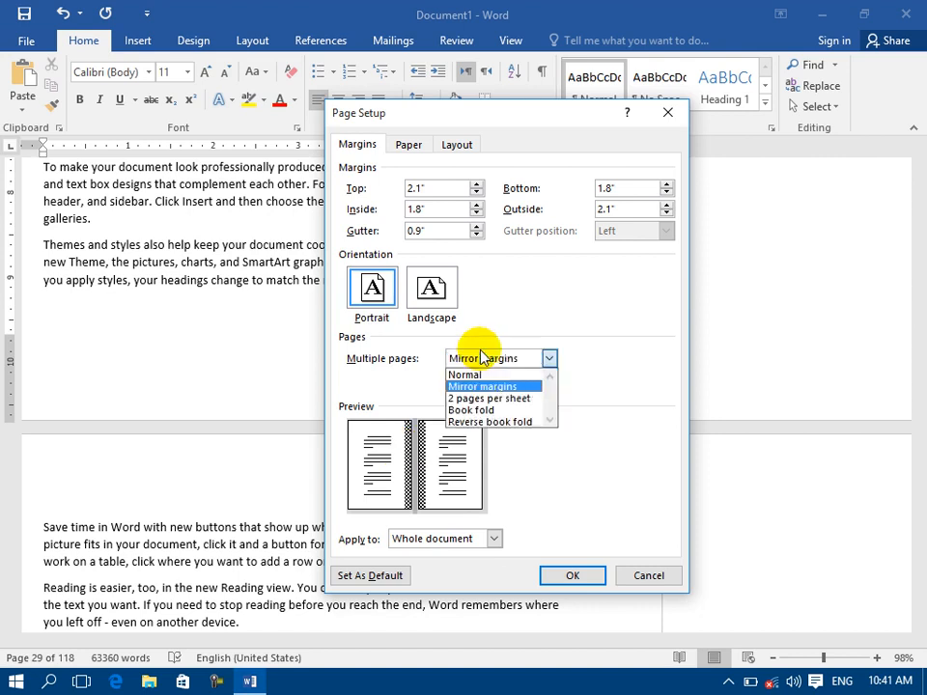
pyautogui.click(476, 398)
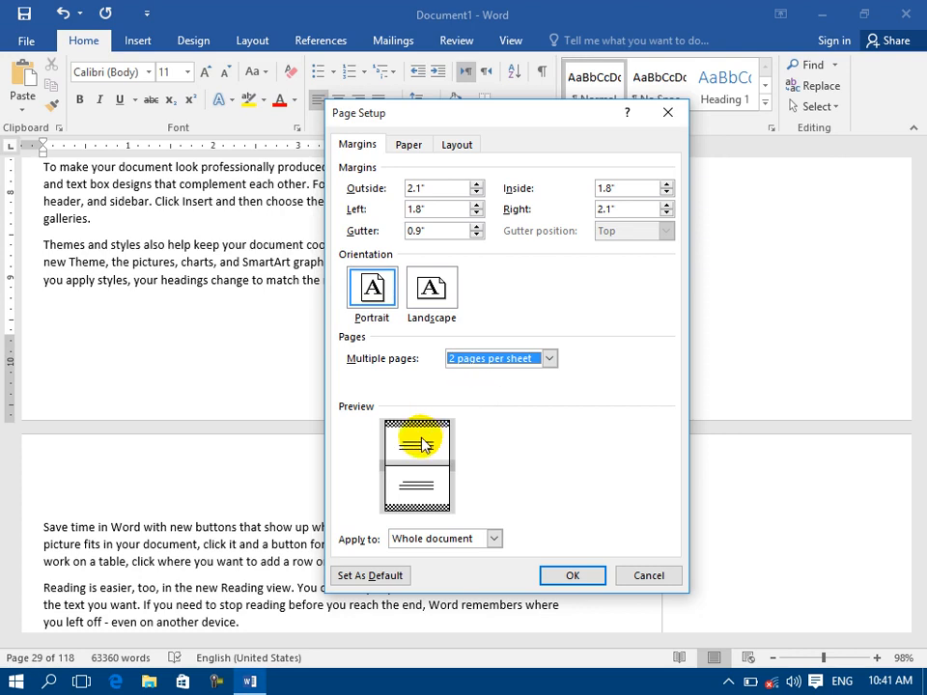
# Try the Book fold and Reverse book fold options for multiple pages in the page setup.
pyautogui.click(453, 358)
pyautogui.click(480, 411)
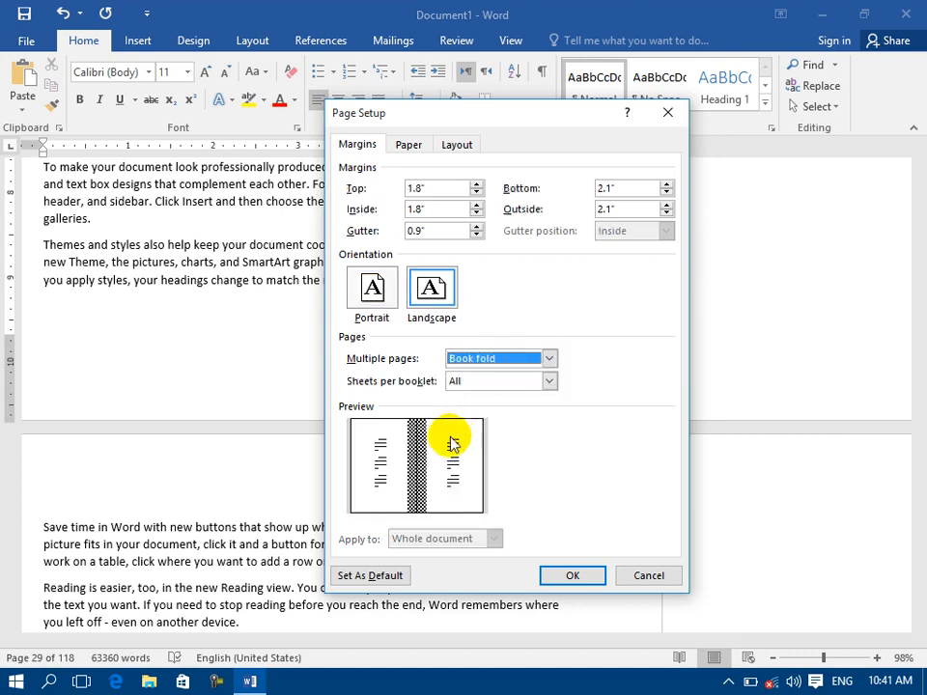
pyautogui.click(546, 380)
pyautogui.click(481, 358)
pyautogui.click(481, 359)
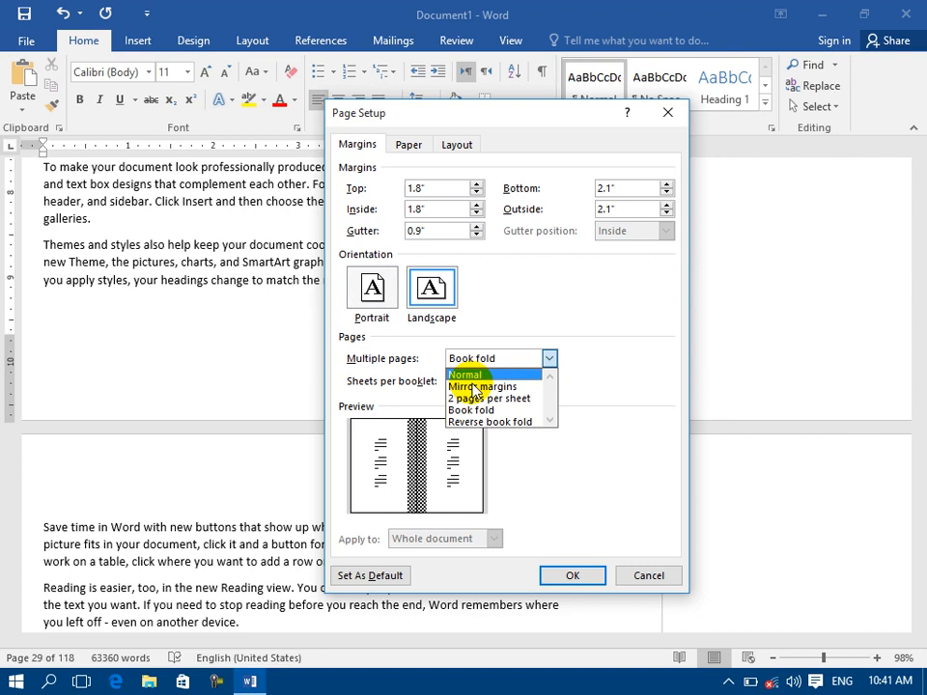
pyautogui.click(469, 425)
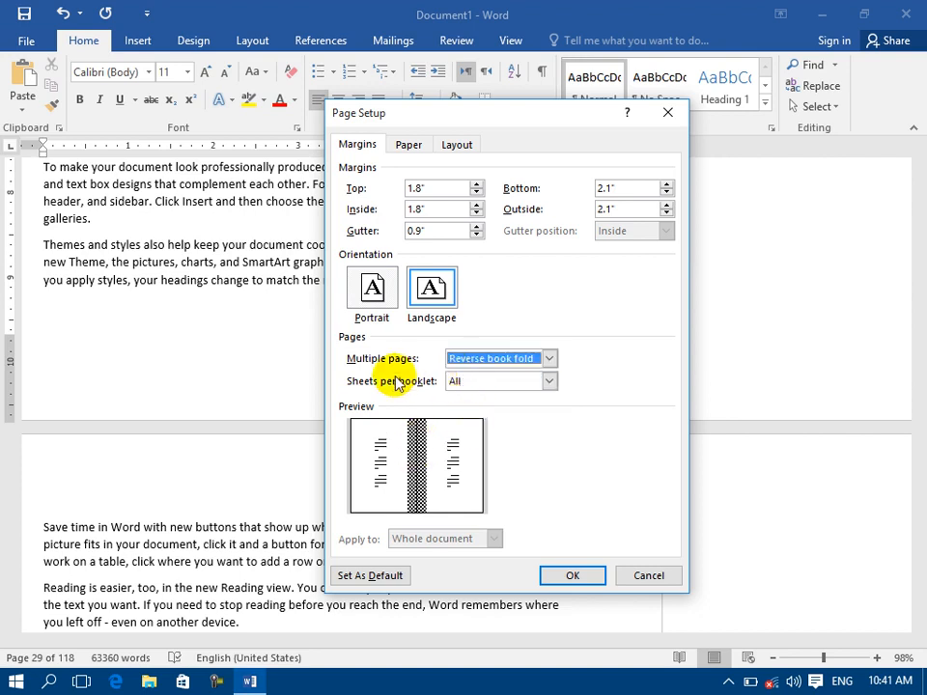
# Try 4, 8 and 16 sheets per booklet for the reverse book fold and browse the larger sheet counts.
pyautogui.click(452, 381)
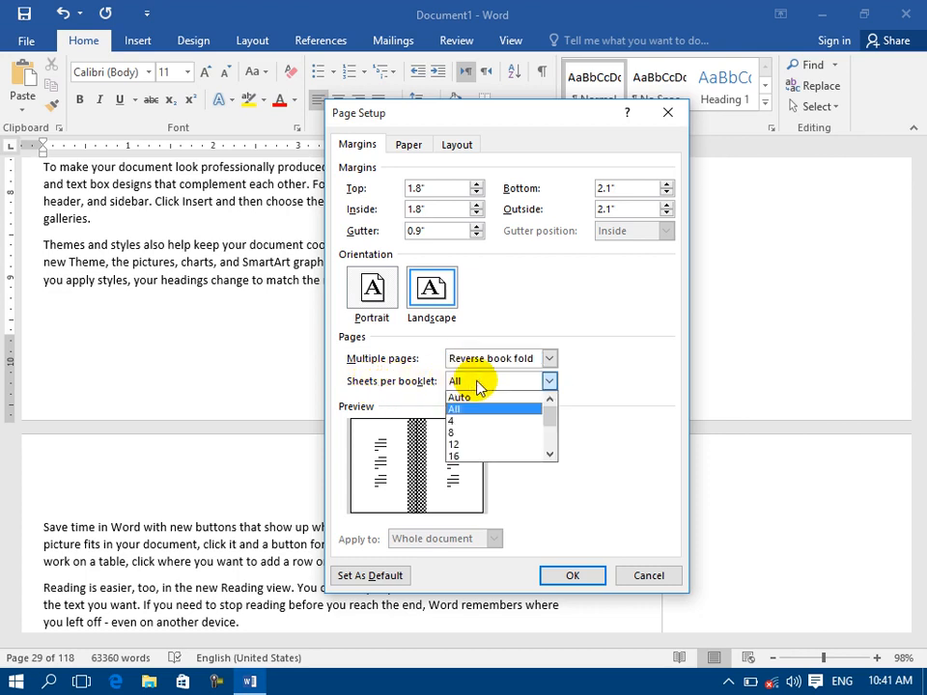
pyautogui.click(467, 413)
pyautogui.click(472, 388)
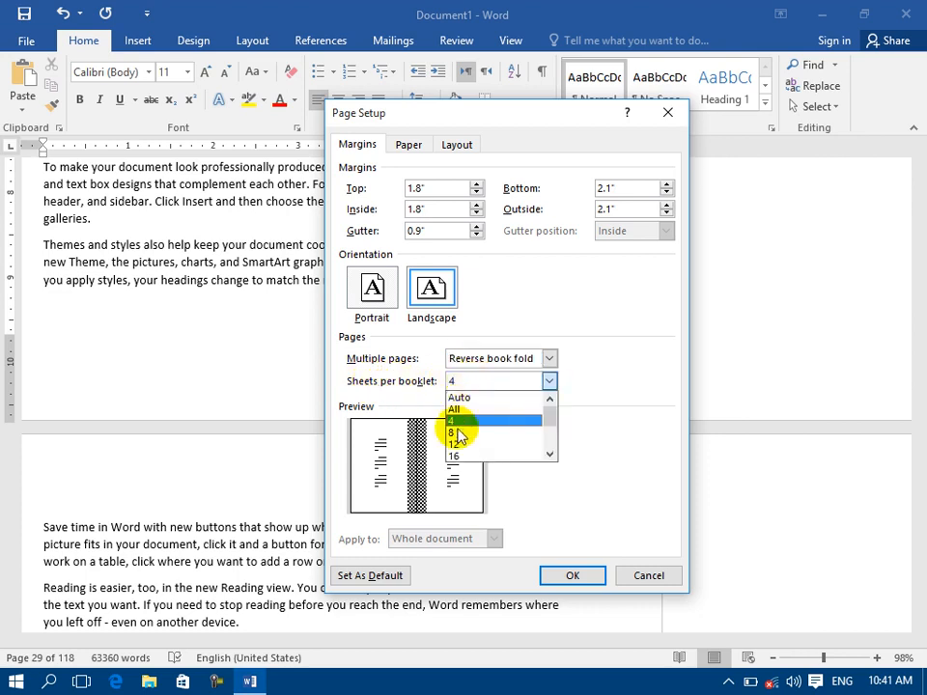
pyautogui.click(460, 426)
pyautogui.click(465, 388)
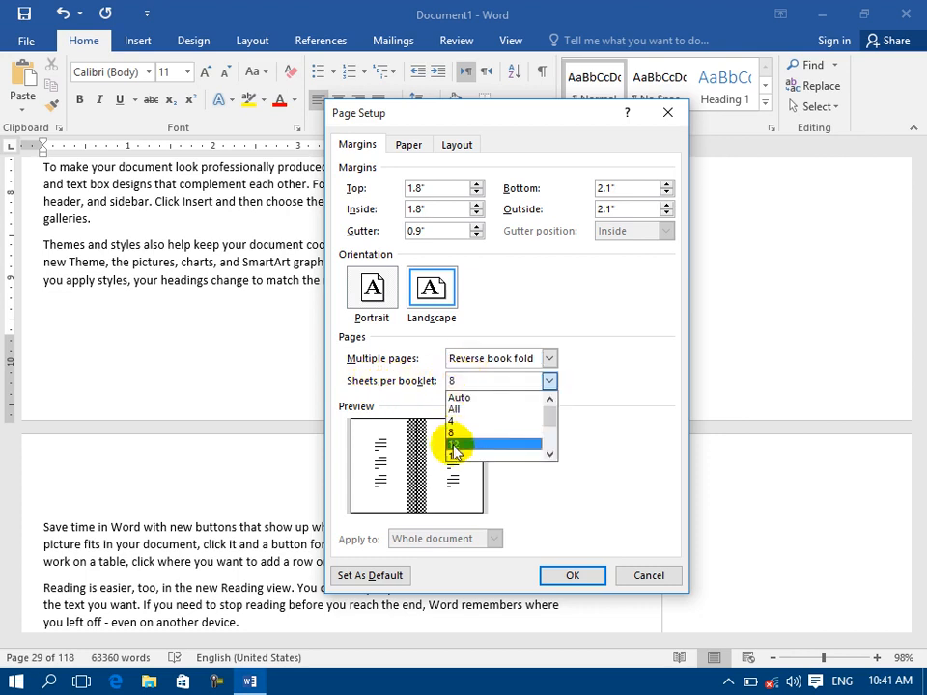
pyautogui.click(463, 456)
pyautogui.click(479, 385)
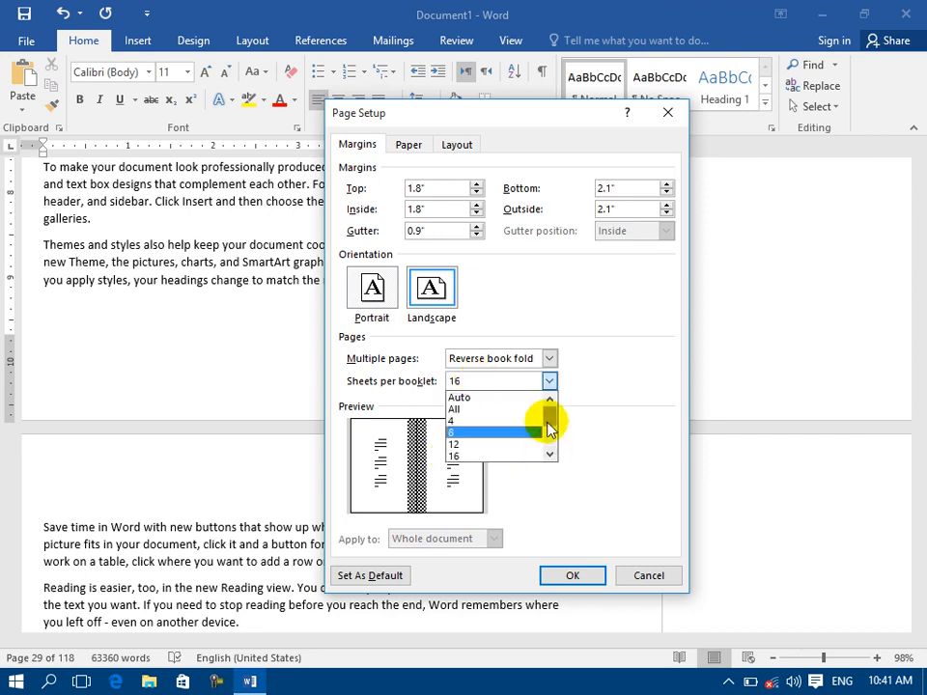
pyautogui.moveTo(549, 421); pyautogui.dragTo(549, 456)
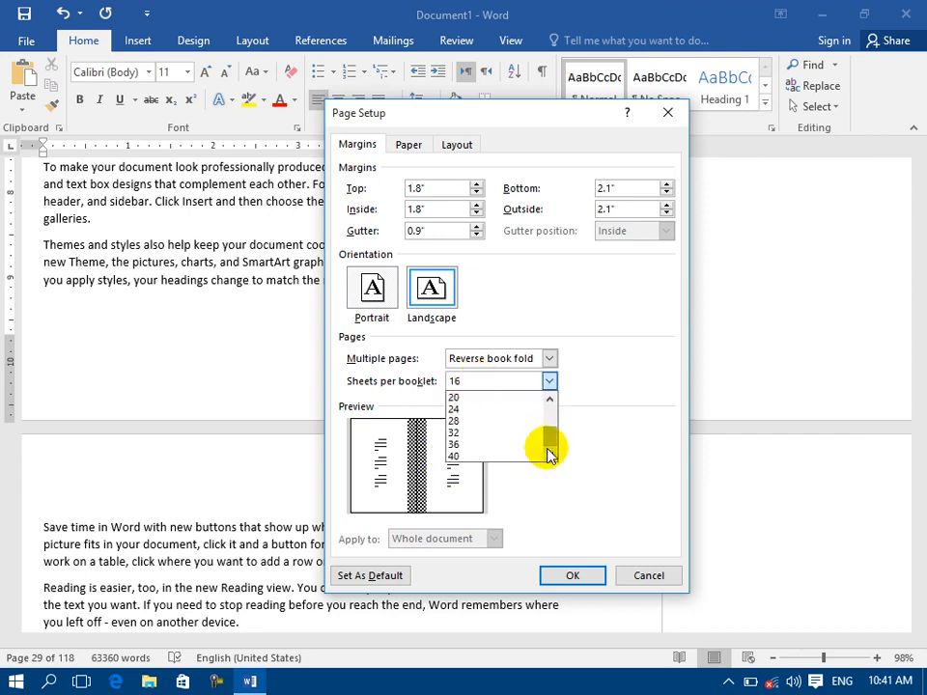
pyautogui.scroll(2, 542, 382)
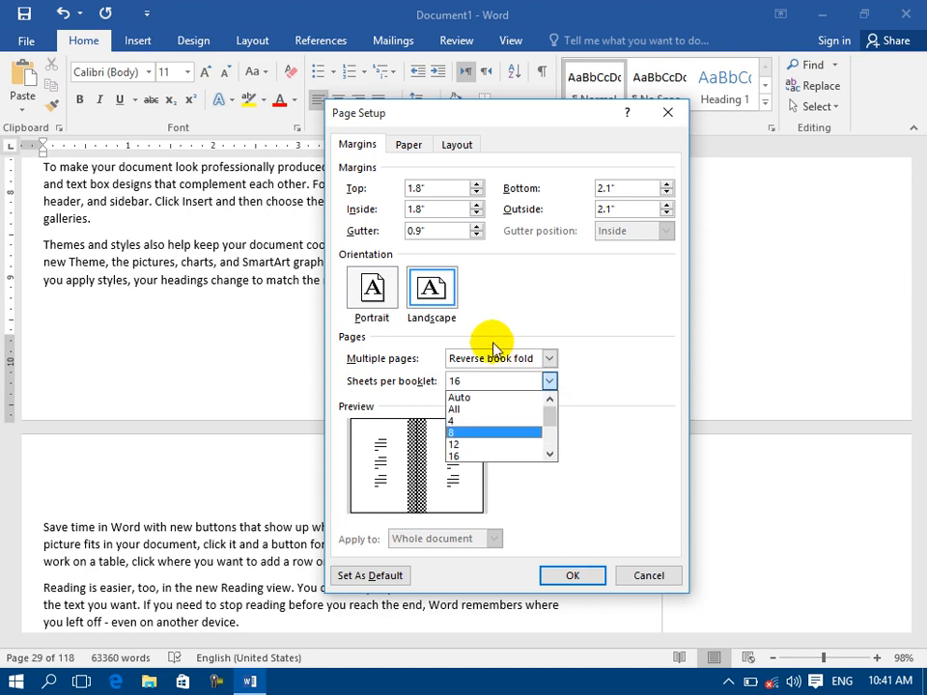
# Return the multiple pages option to Normal.
pyautogui.click(499, 359)
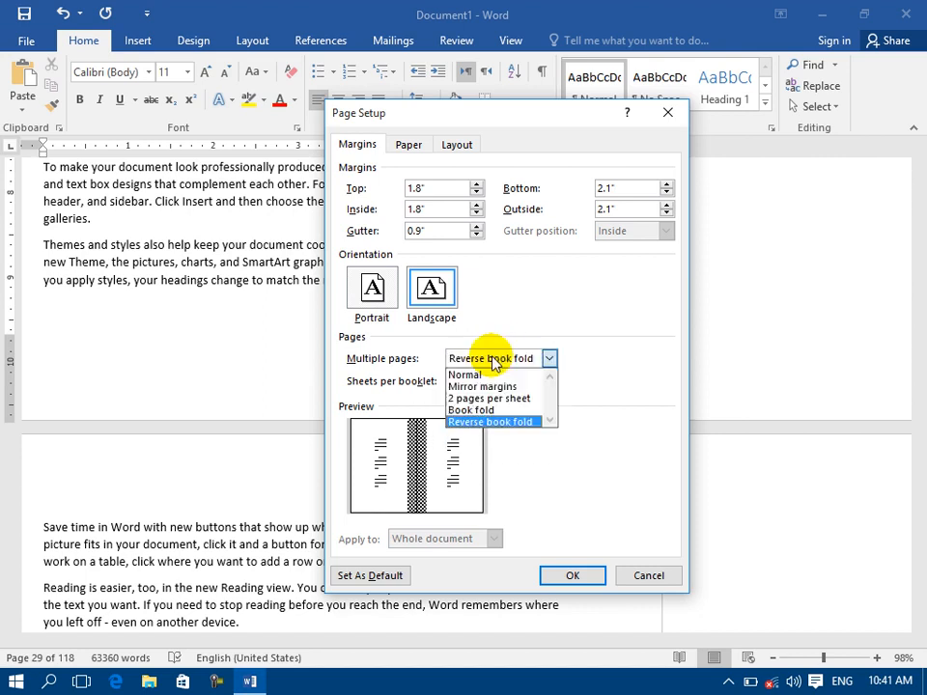
pyautogui.click(492, 361)
pyautogui.click(482, 374)
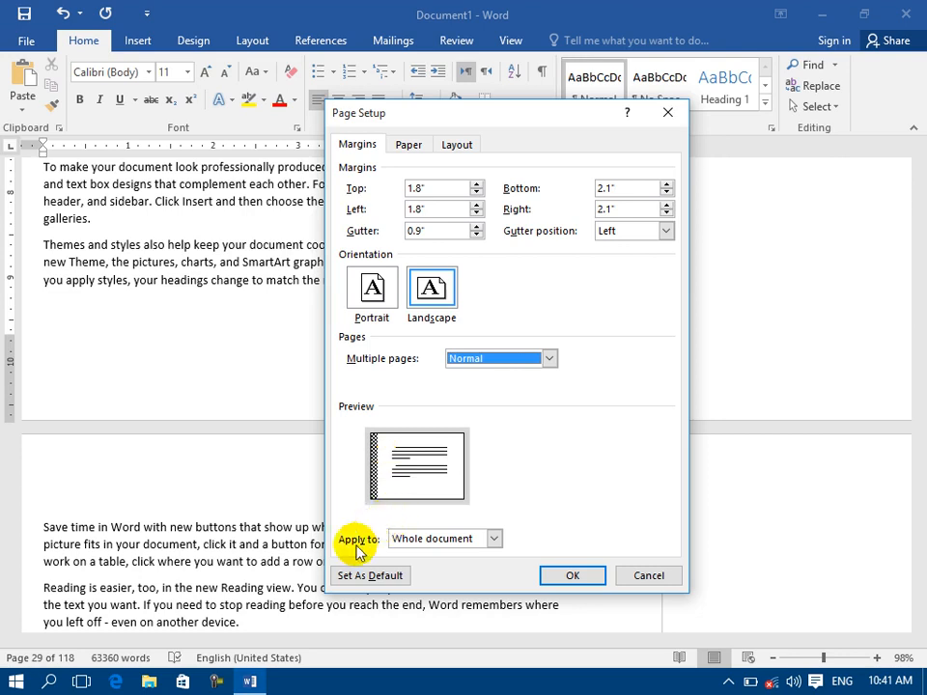
# Review the choices for which part of the document the page setup applies to, and cancel the page setup.
pyautogui.click(430, 547)
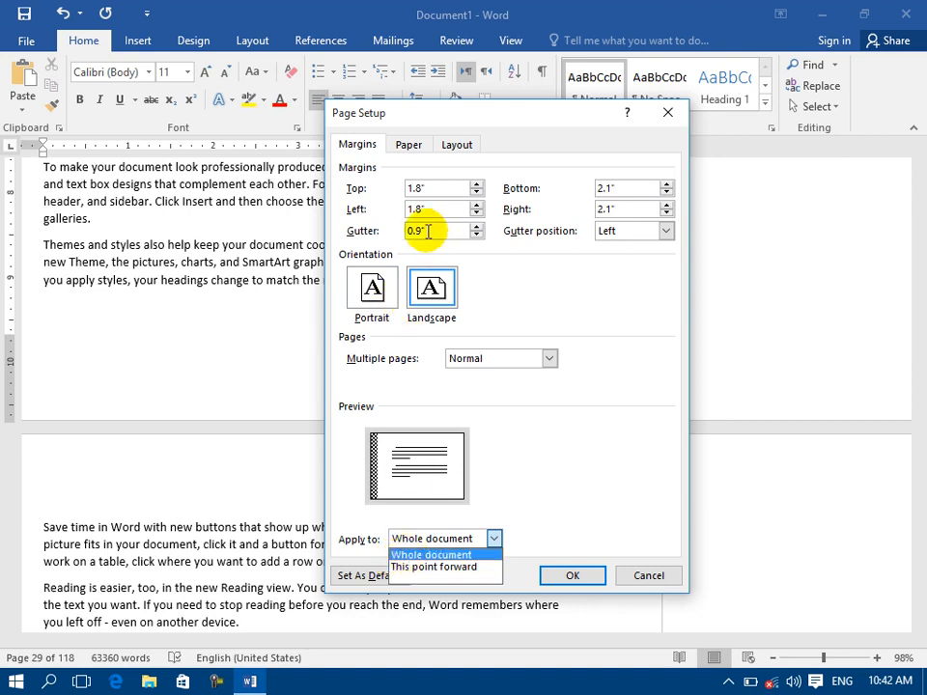
pyautogui.click(333, 187)
pyautogui.click(372, 214)
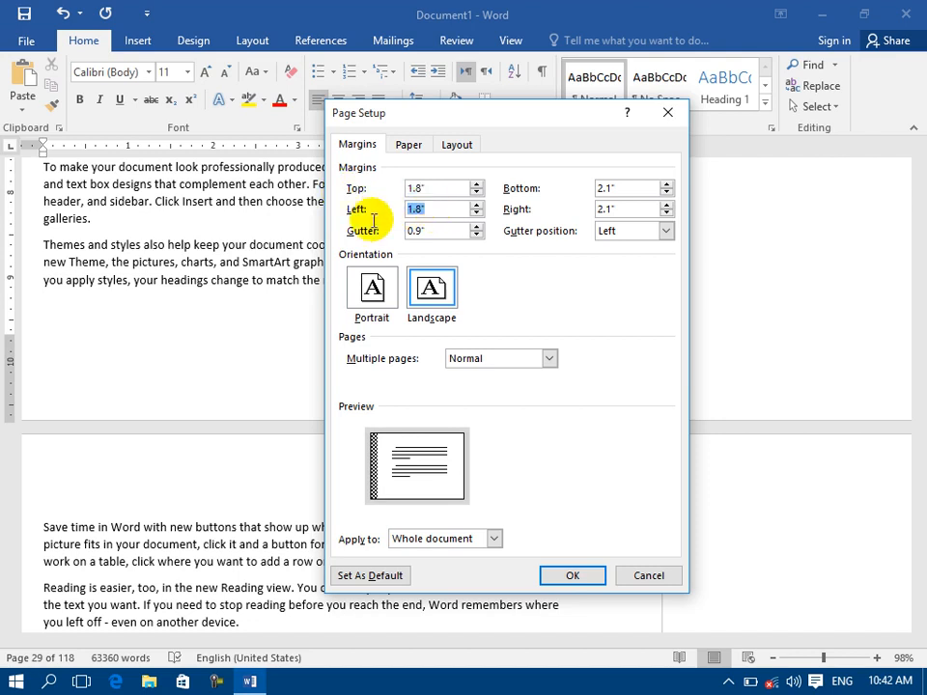
pyautogui.click(442, 539)
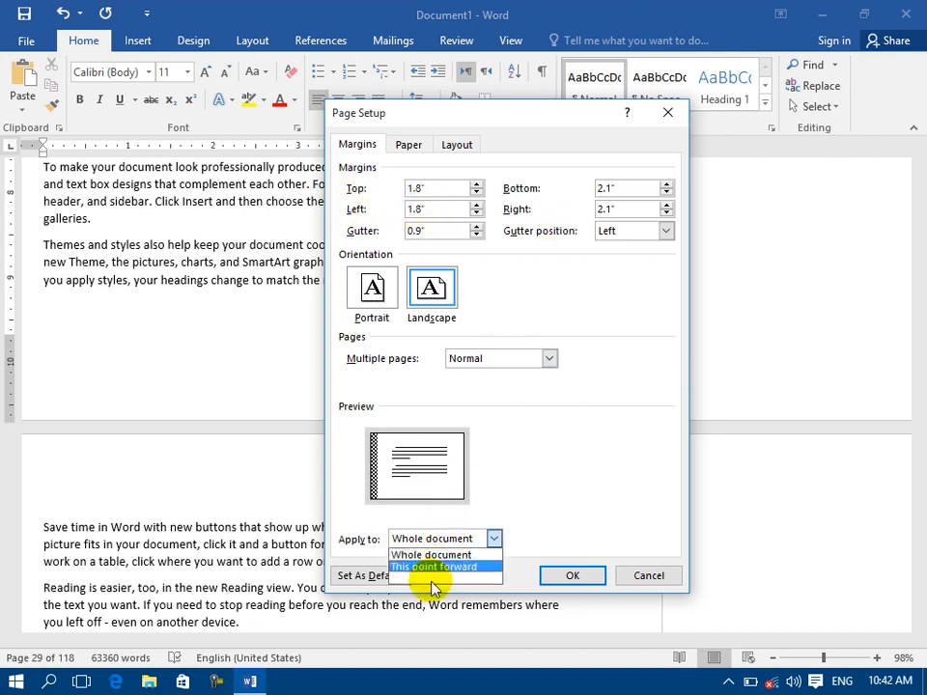
pyautogui.click(627, 575)
pyautogui.click(641, 575)
# Place the cursor at the end of a "To make your document look professionally produced" paragraph on page 116.
pyautogui.scroll(-5, 512, 345)
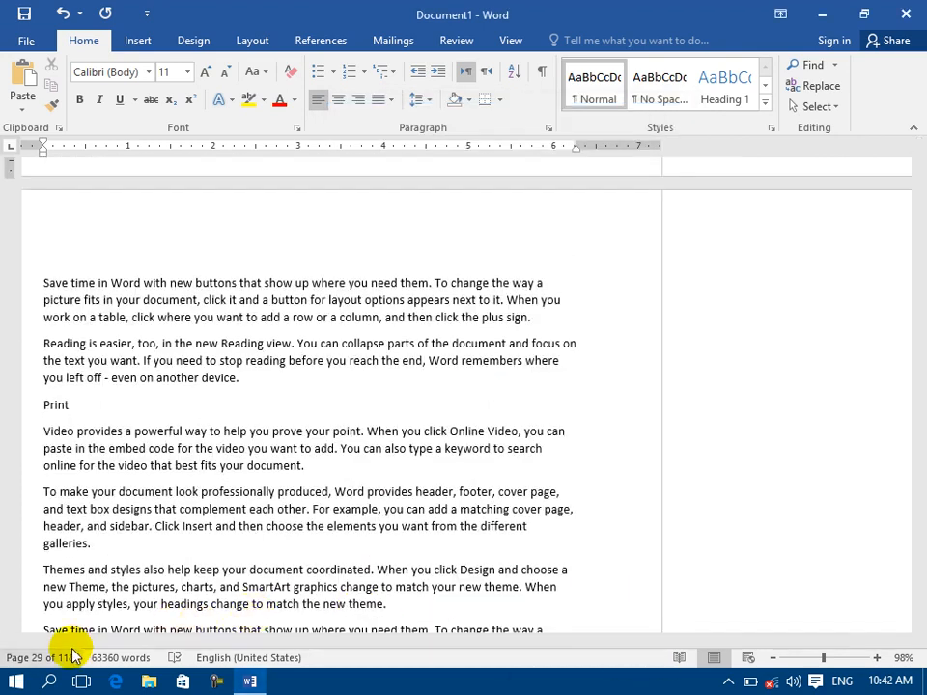
pyautogui.click(328, 487)
pyautogui.click(359, 564)
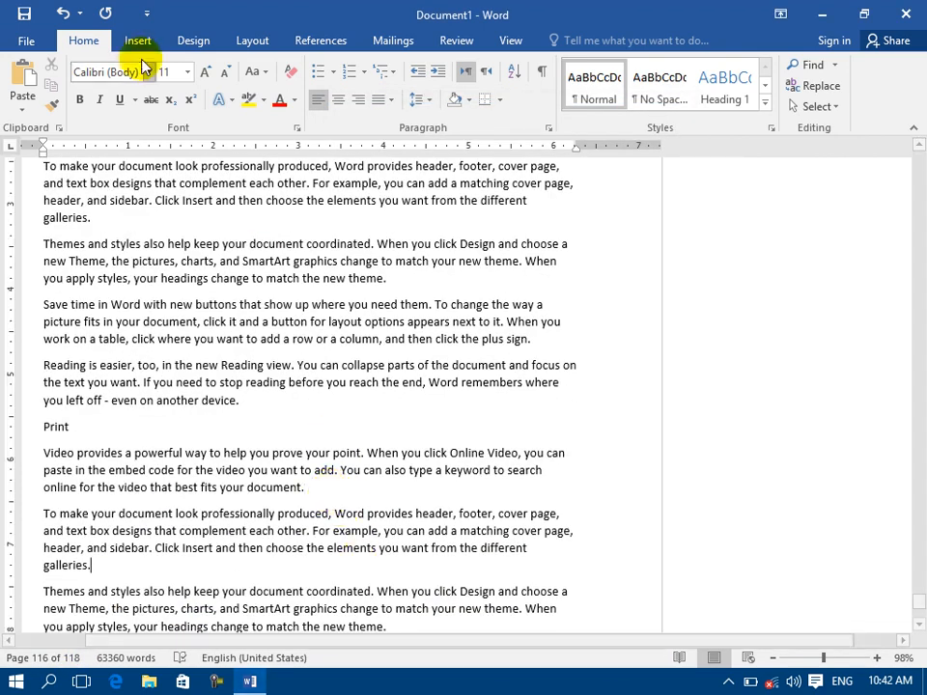
# Change the page orientation to Landscape from this point forward through the print page setup.
pyautogui.click(39, 50)
pyautogui.click(48, 259)
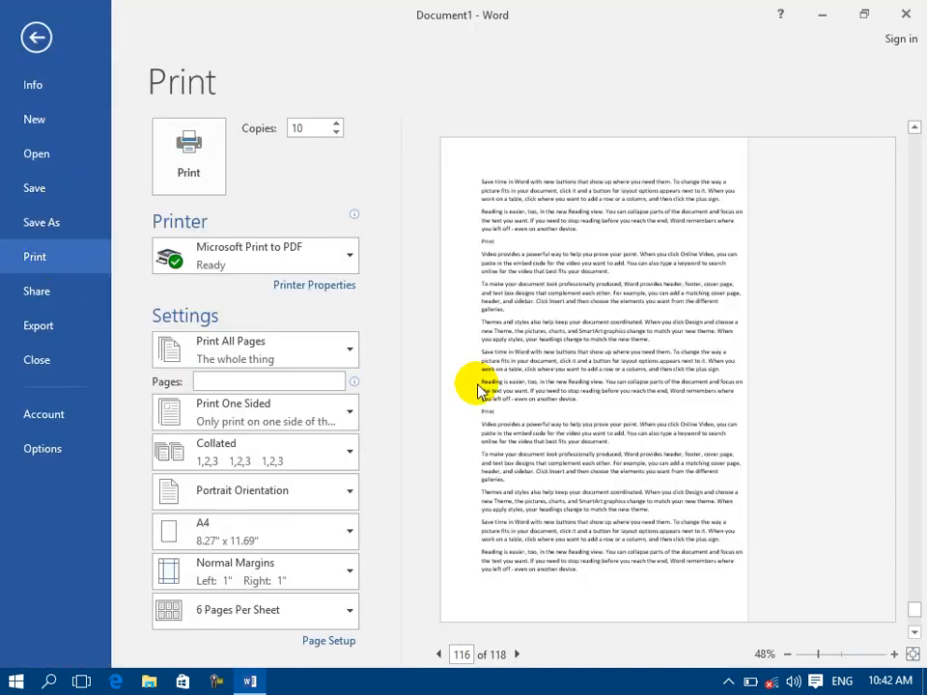
pyautogui.click(328, 640)
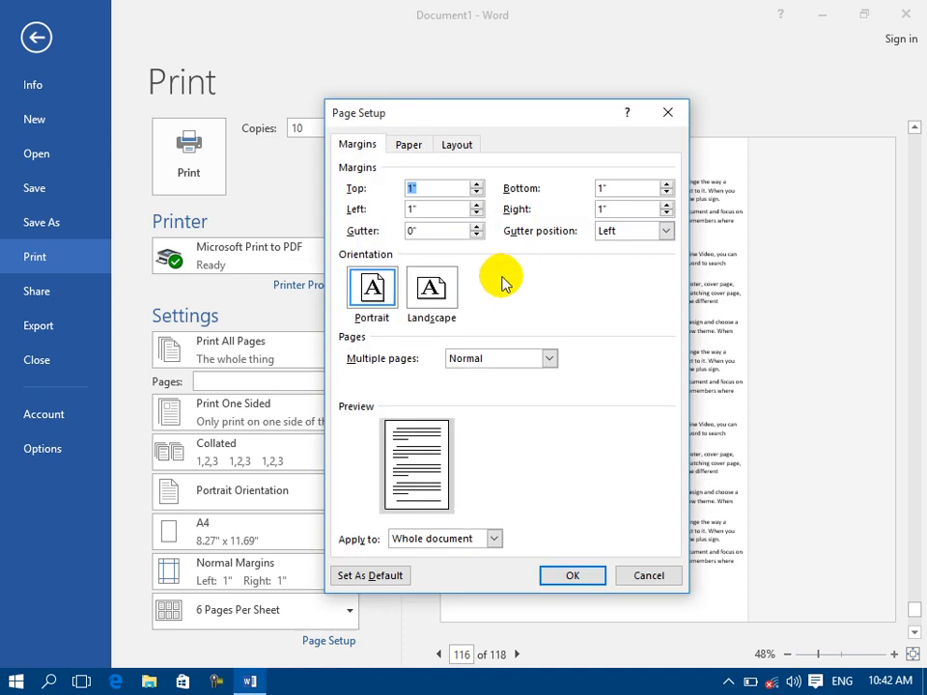
pyautogui.click(430, 294)
pyautogui.click(416, 543)
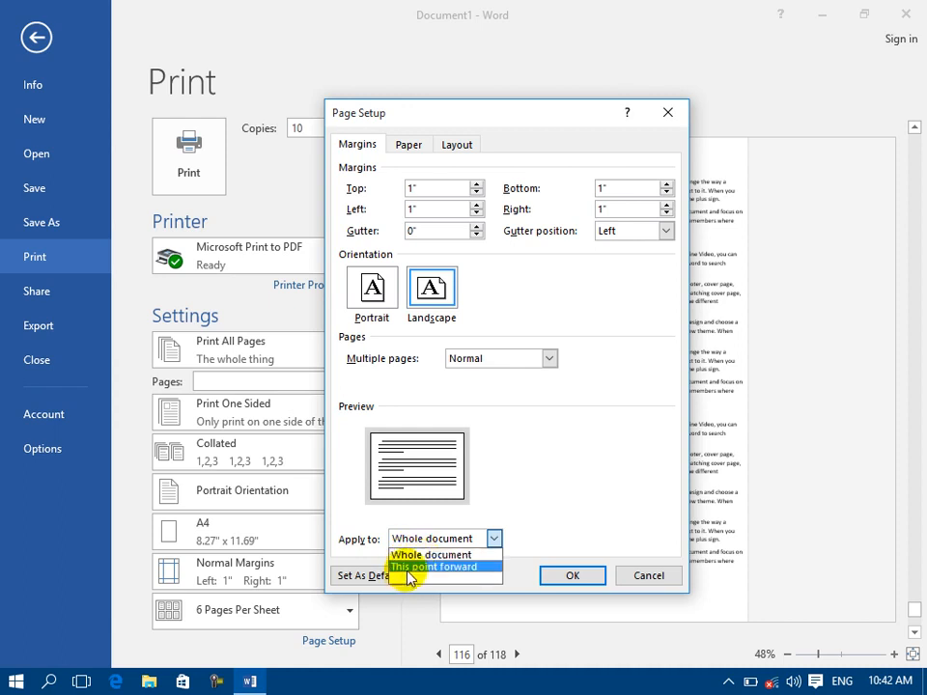
pyautogui.click(408, 569)
pyautogui.click(573, 578)
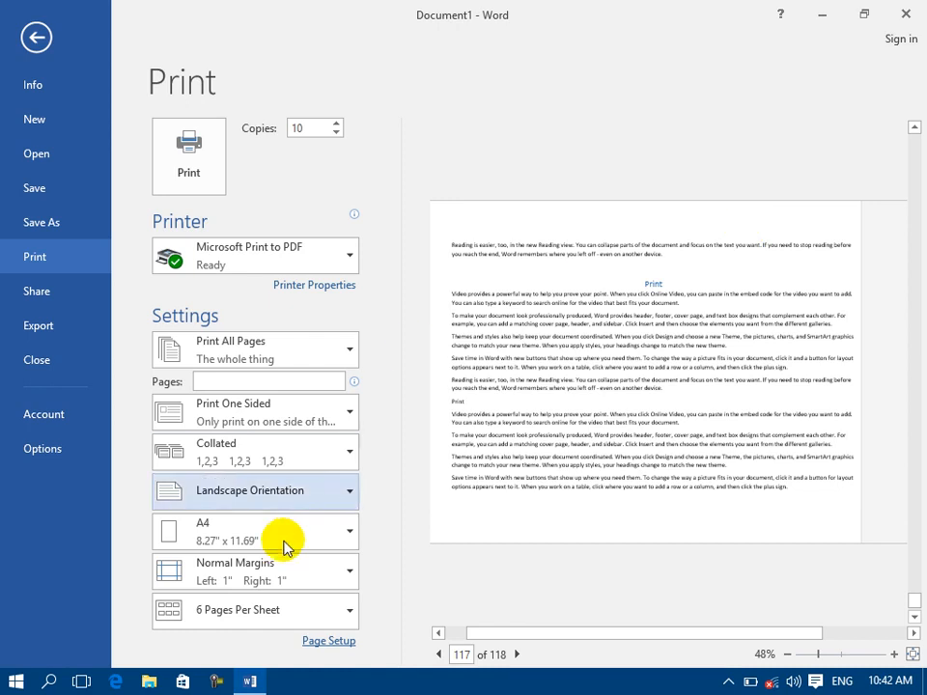
# Review the page setup's apply-to choices for the new landscape section, cancel without changes, and return to the document.
pyautogui.click(326, 641)
pyautogui.click(442, 540)
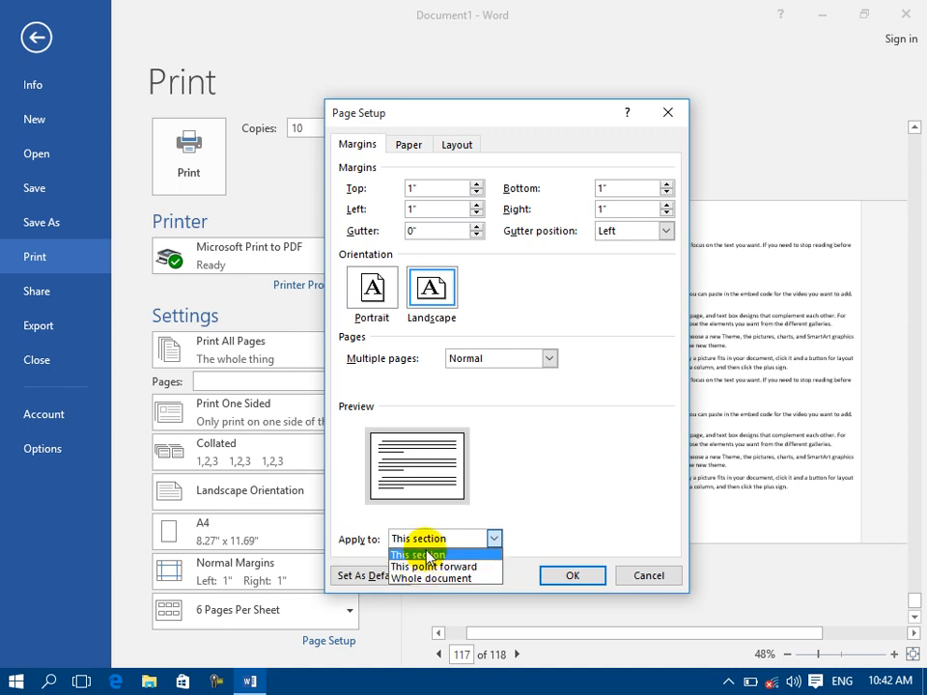
pyautogui.click(646, 575)
pyautogui.click(645, 576)
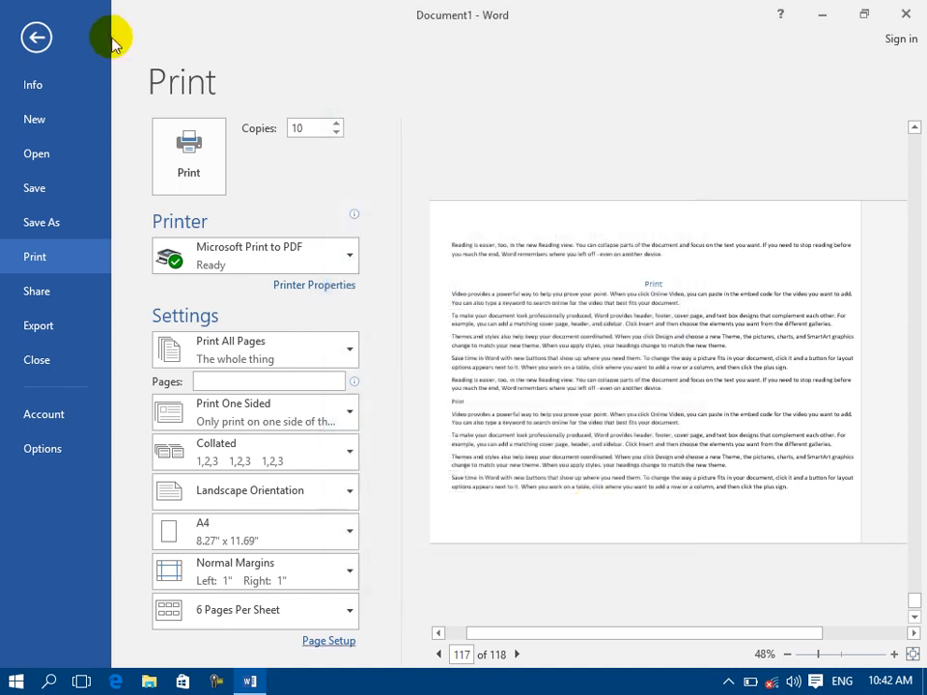
pyautogui.click(37, 37)
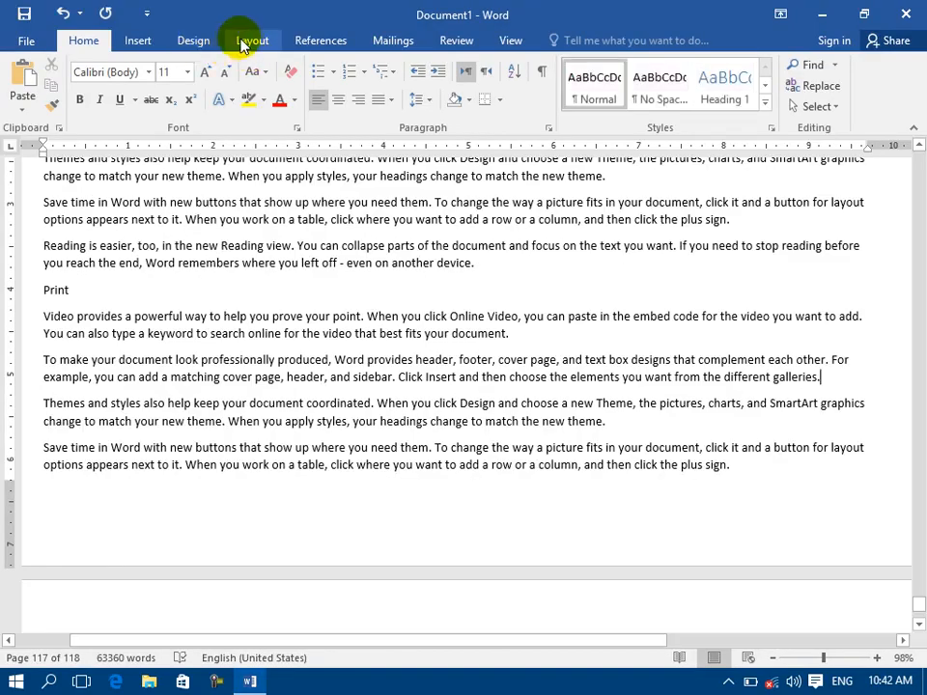
# View the available page break and section break types without inserting one.
pyautogui.click(249, 40)
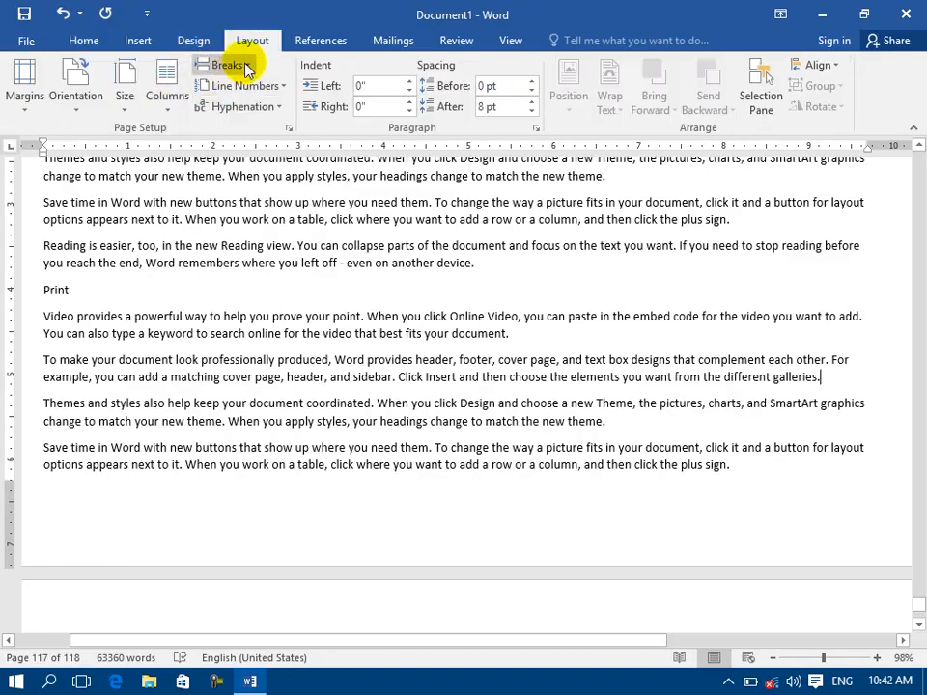
pyautogui.click(240, 65)
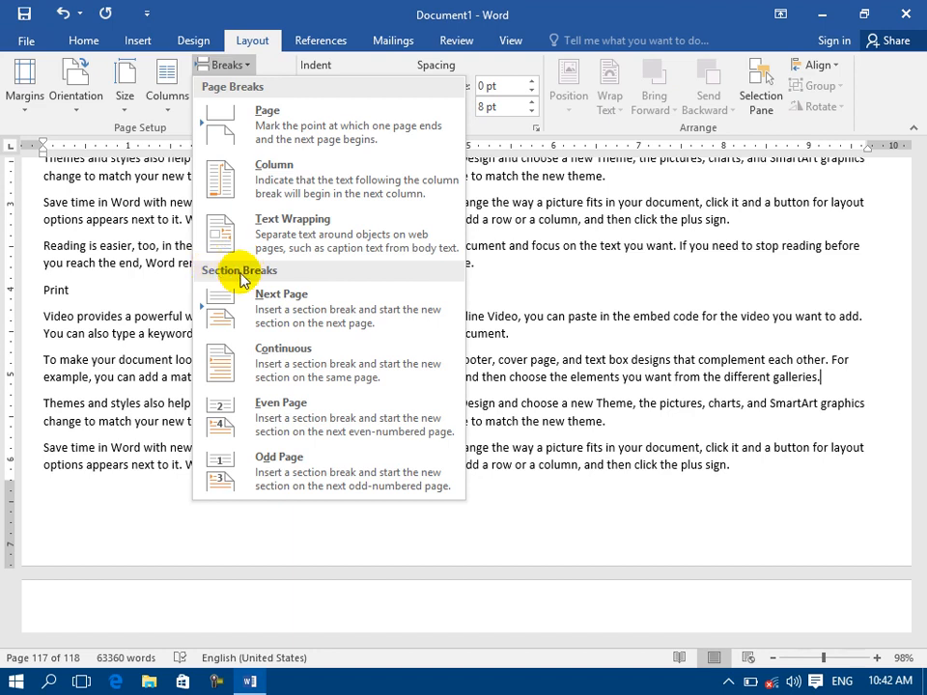
pyautogui.click(72, 176)
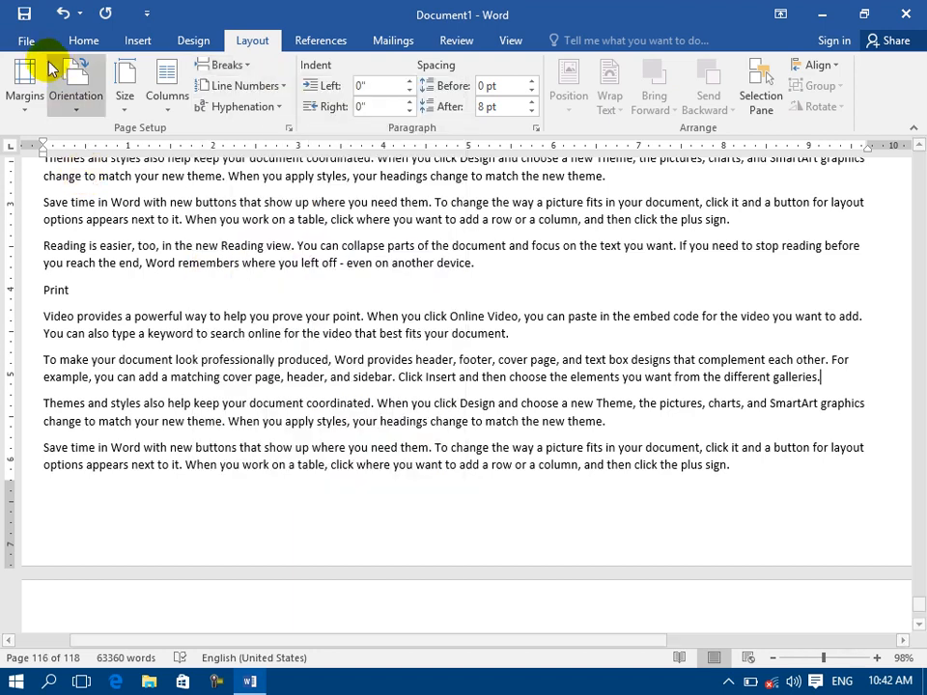
# Start making the current page setup the default from the print settings, but decline changing the default.
pyautogui.click(26, 40)
pyautogui.click(28, 255)
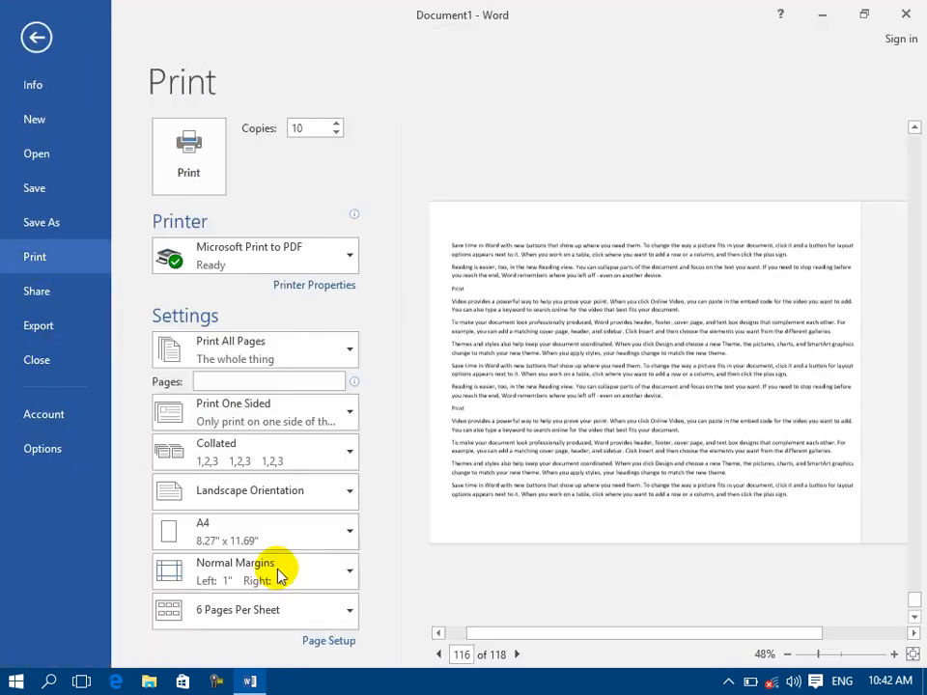
pyautogui.click(321, 639)
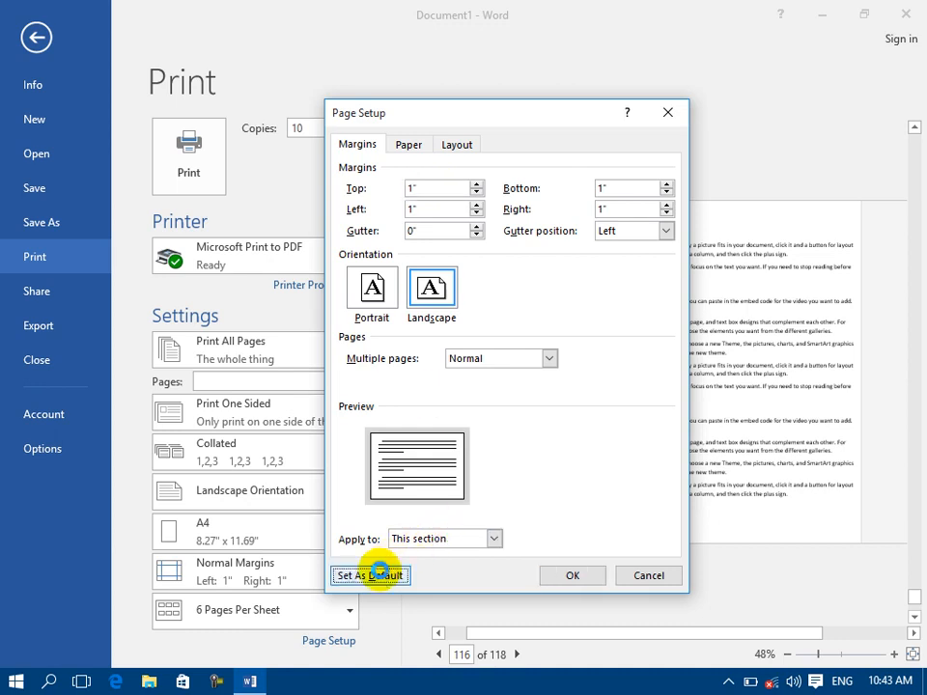
pyautogui.click(376, 575)
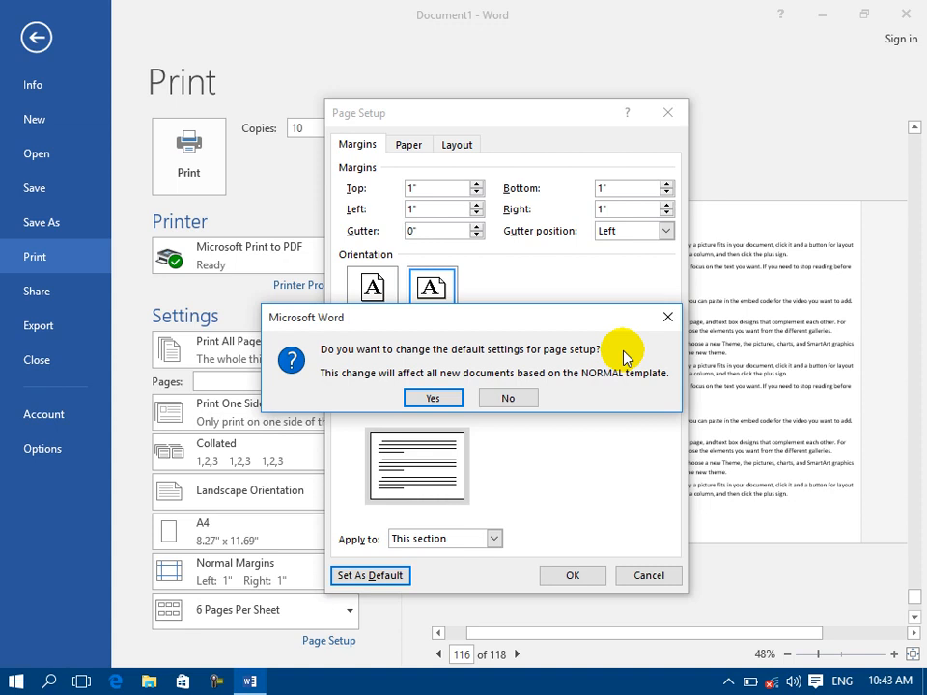
pyautogui.click(510, 399)
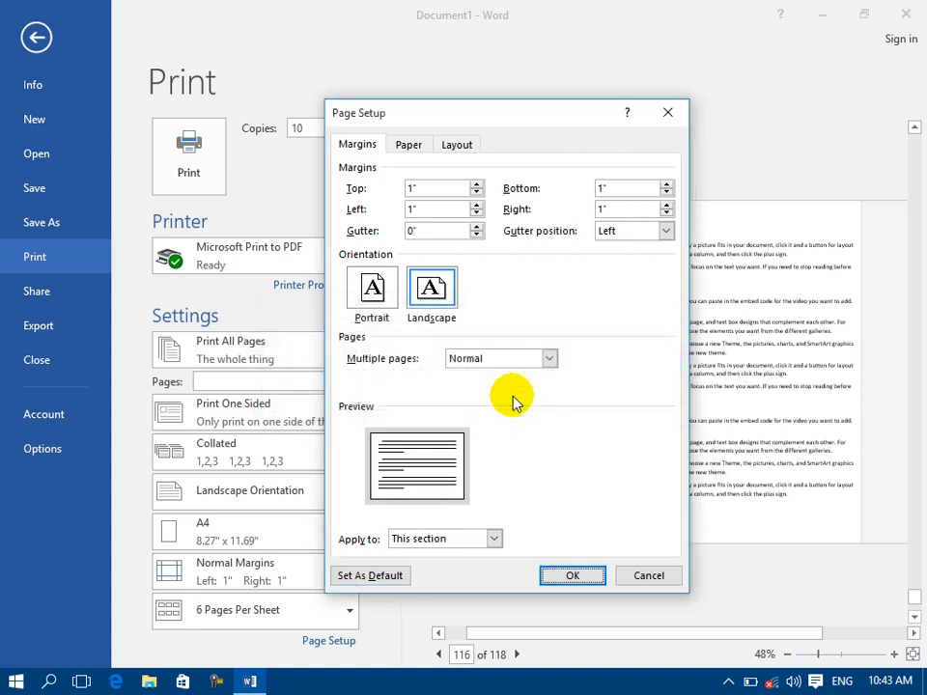
# Try the A3, Tabloid and Statement paper sizes for this section.
pyautogui.click(408, 146)
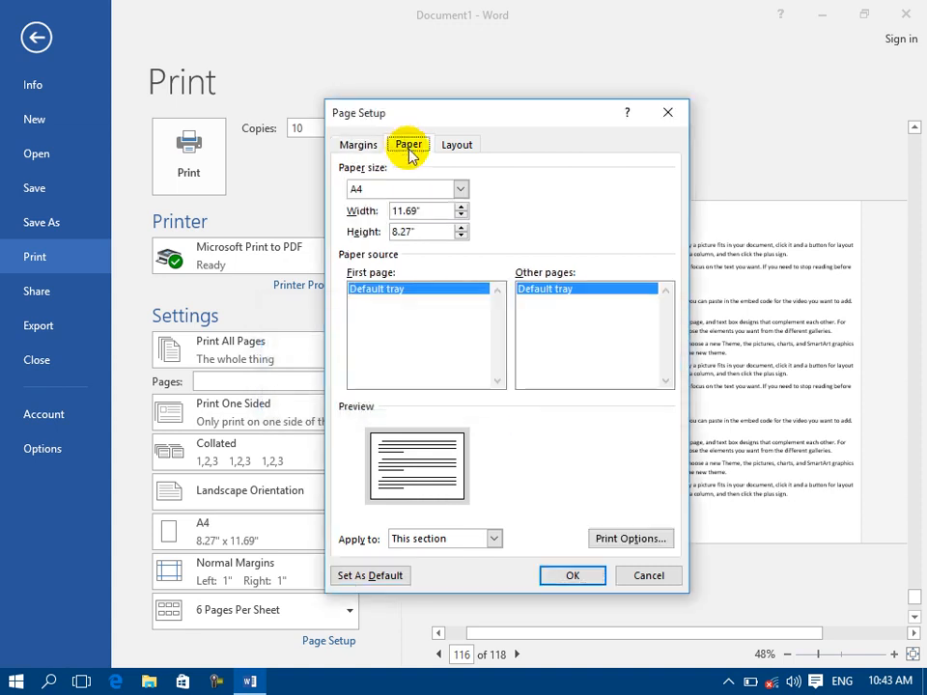
pyautogui.click(459, 189)
pyautogui.click(378, 241)
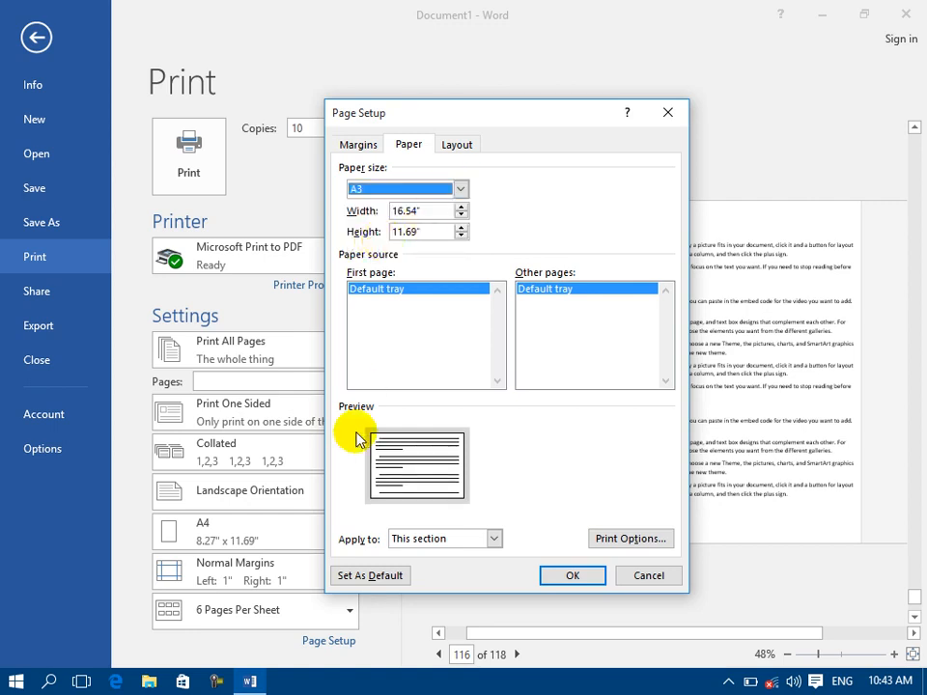
pyautogui.click(434, 198)
pyautogui.scroll(1, 423, 228)
pyautogui.click(384, 217)
pyautogui.click(405, 193)
pyautogui.click(373, 240)
# Set the paper size to Executive and switch it to Custom size.
pyautogui.click(404, 190)
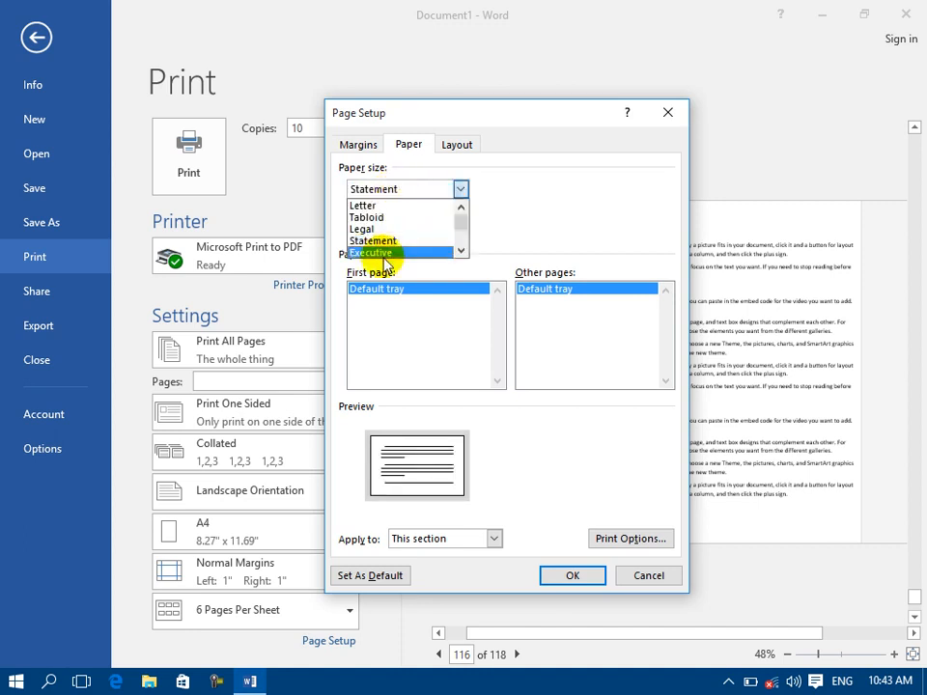
pyautogui.click(371, 253)
pyautogui.click(414, 190)
pyautogui.scroll(-2, 415, 236)
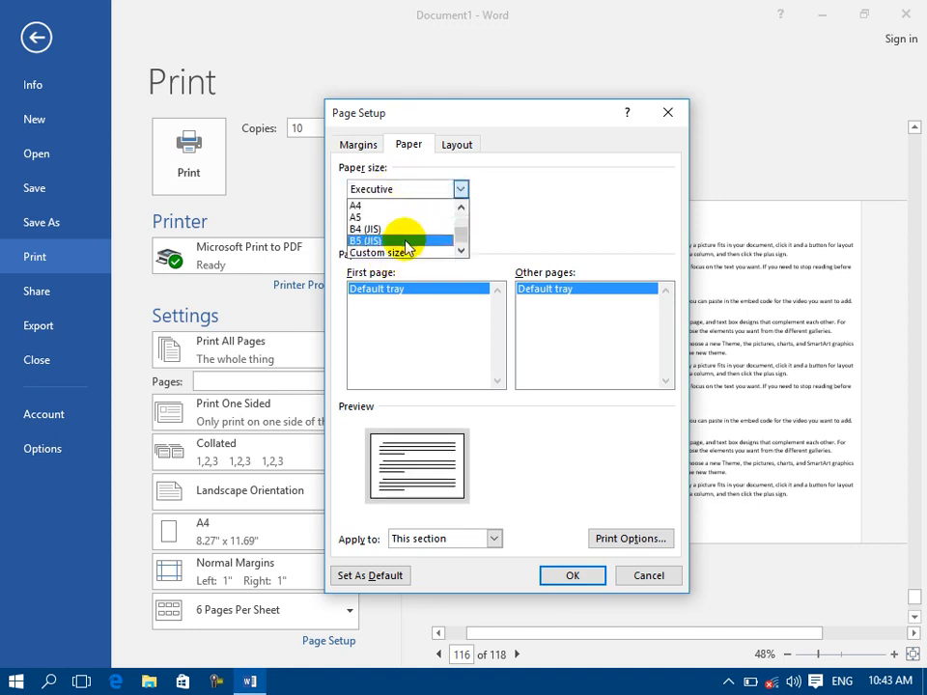
pyautogui.click(399, 252)
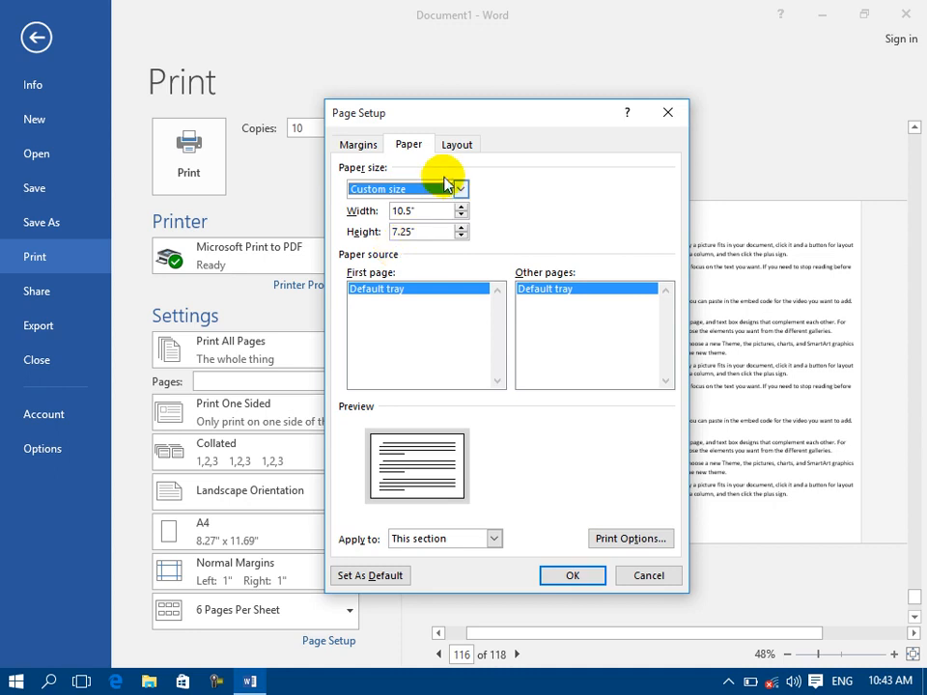
# Set the custom paper width to 12.3".
pyautogui.click(462, 207)
pyautogui.click(461, 207)
pyautogui.click(462, 207)
pyautogui.click(461, 206)
pyautogui.click(461, 207)
pyautogui.doubleClick(462, 207)
pyautogui.doubleClick(461, 207)
pyautogui.doubleClick(462, 206)
pyautogui.doubleClick(462, 206)
pyautogui.doubleClick(461, 206)
pyautogui.doubleClick(462, 206)
pyautogui.click(462, 207)
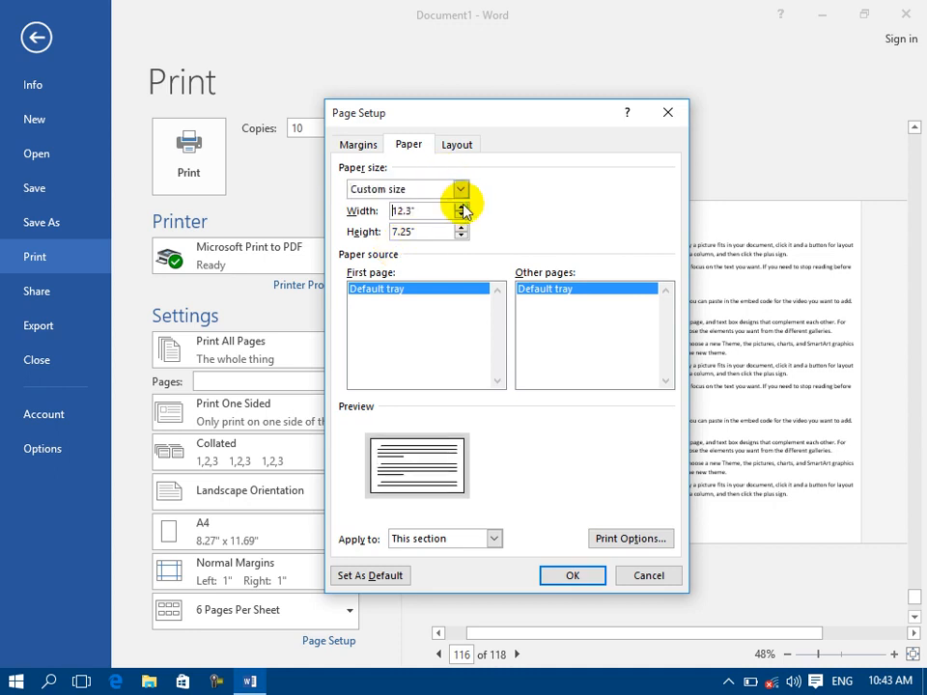
# Set the custom paper height to 10.4".
pyautogui.click(459, 227)
pyautogui.click(458, 226)
pyautogui.click(458, 226)
pyautogui.click(459, 227)
pyautogui.click(458, 227)
pyautogui.doubleClick(458, 227)
pyautogui.click(458, 227)
pyautogui.doubleClick(459, 227)
pyautogui.click(459, 227)
pyautogui.doubleClick(458, 226)
pyautogui.doubleClick(459, 227)
pyautogui.click(459, 227)
pyautogui.doubleClick(459, 227)
pyautogui.doubleClick(459, 227)
pyautogui.doubleClick(459, 227)
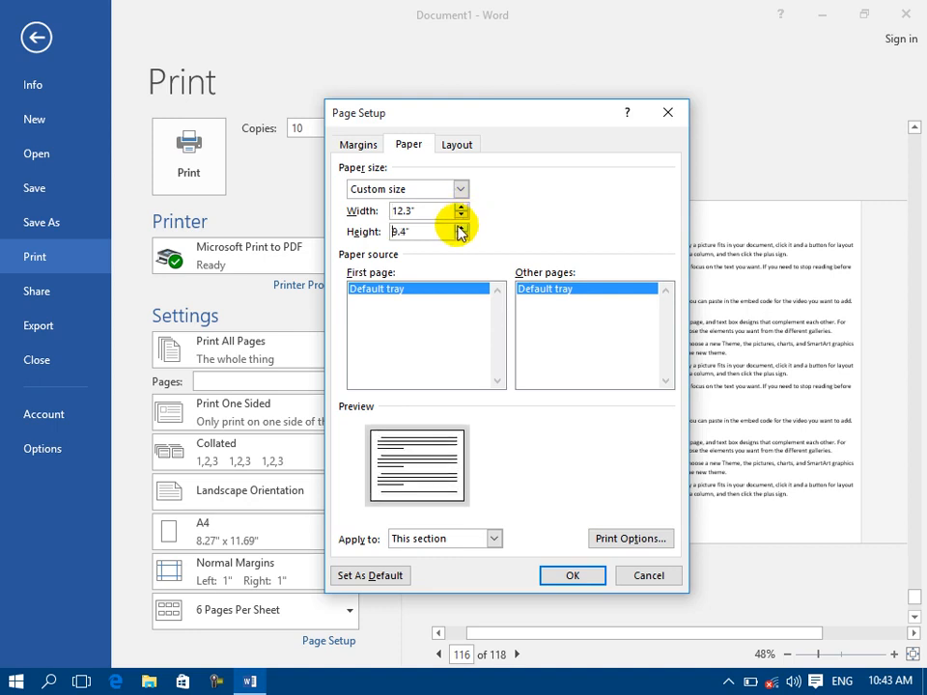
pyautogui.doubleClick(459, 227)
pyautogui.click(460, 227)
pyautogui.doubleClick(459, 227)
pyautogui.click(460, 226)
pyautogui.doubleClick(459, 227)
pyautogui.click(459, 227)
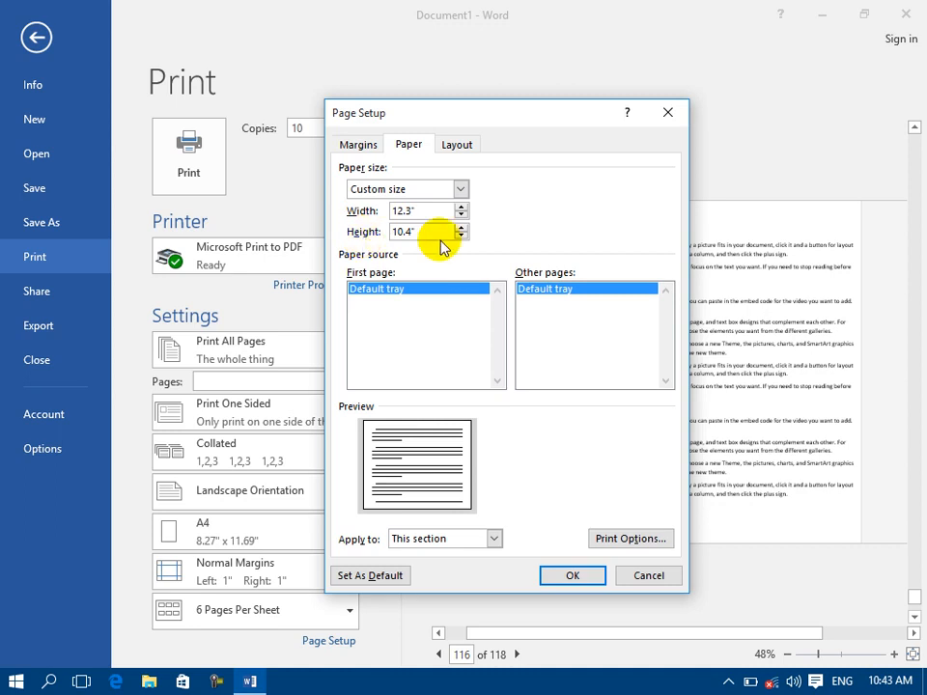
# Set the section's paper size to A4 and choose the default tray as the paper source for other pages.
pyautogui.click(460, 191)
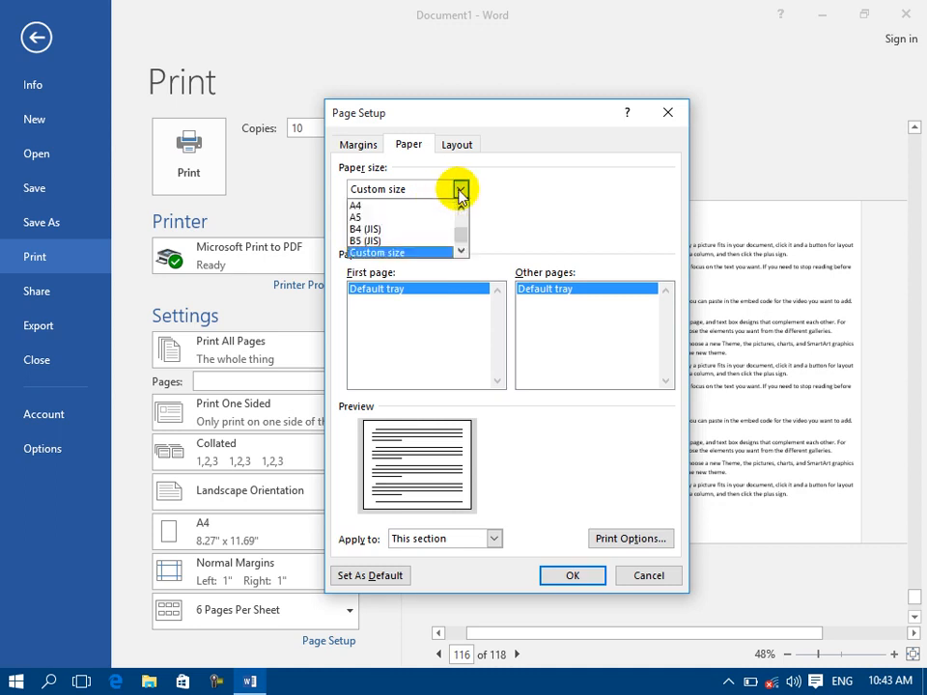
pyautogui.click(362, 205)
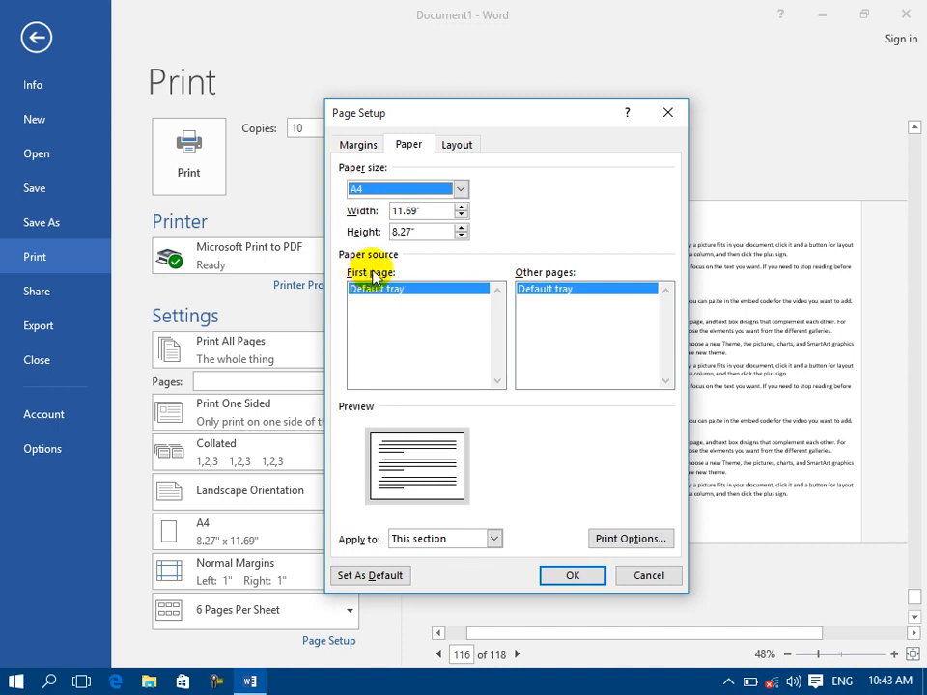
pyautogui.click(546, 292)
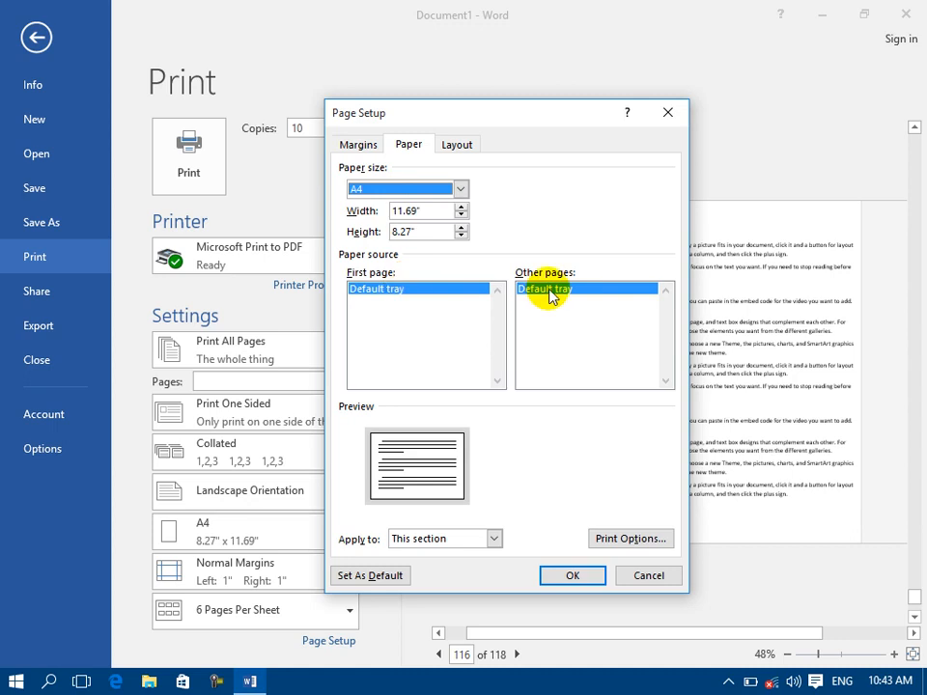
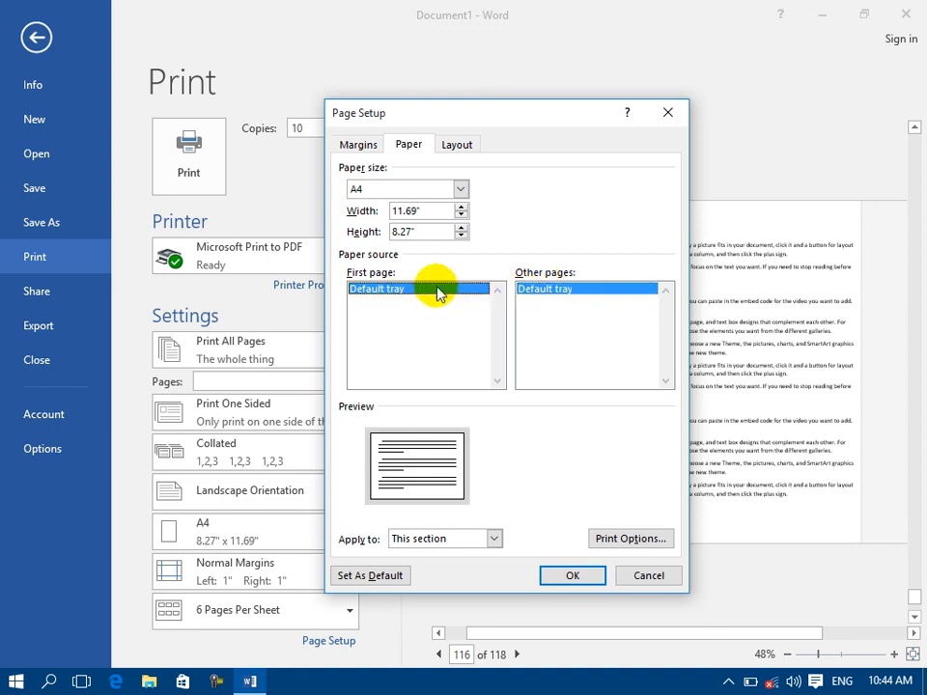
# View the display and printing options without changing them, and check which parts of the document the paper settings can apply to.
pyautogui.click(618, 544)
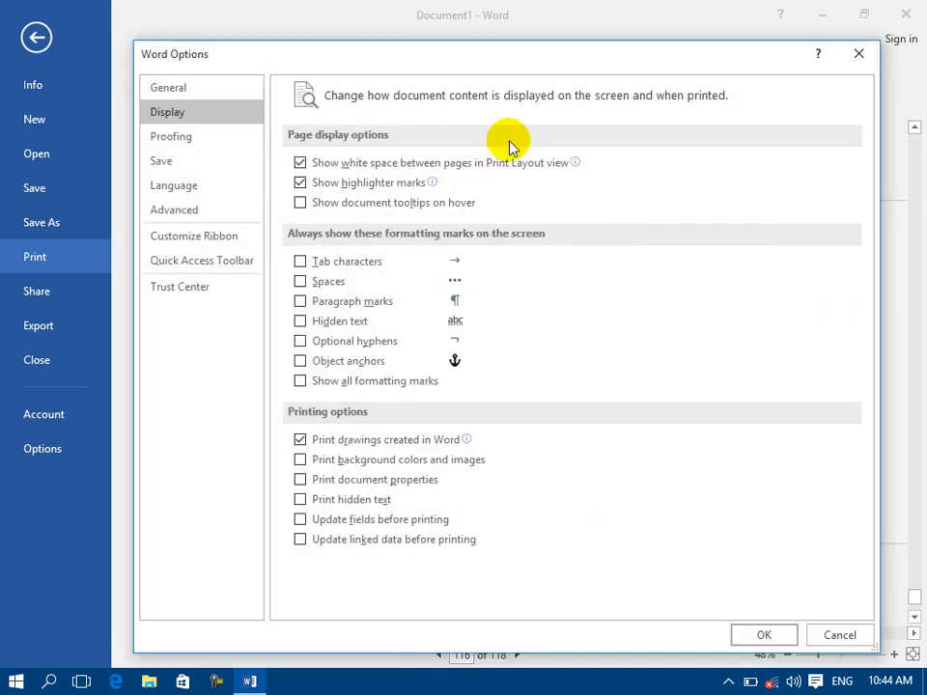
pyautogui.click(858, 55)
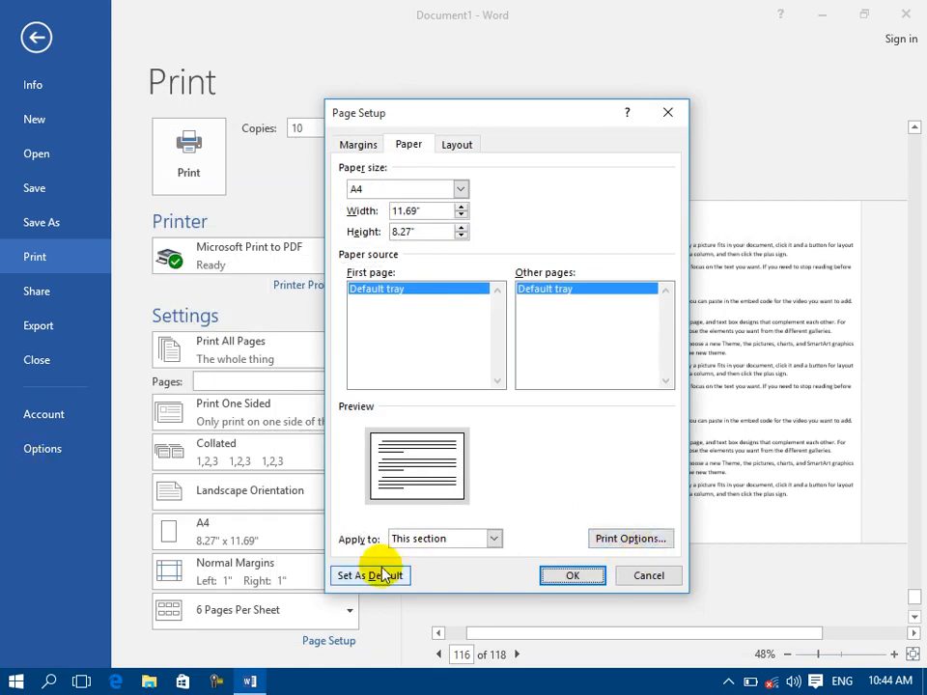
pyautogui.click(441, 552)
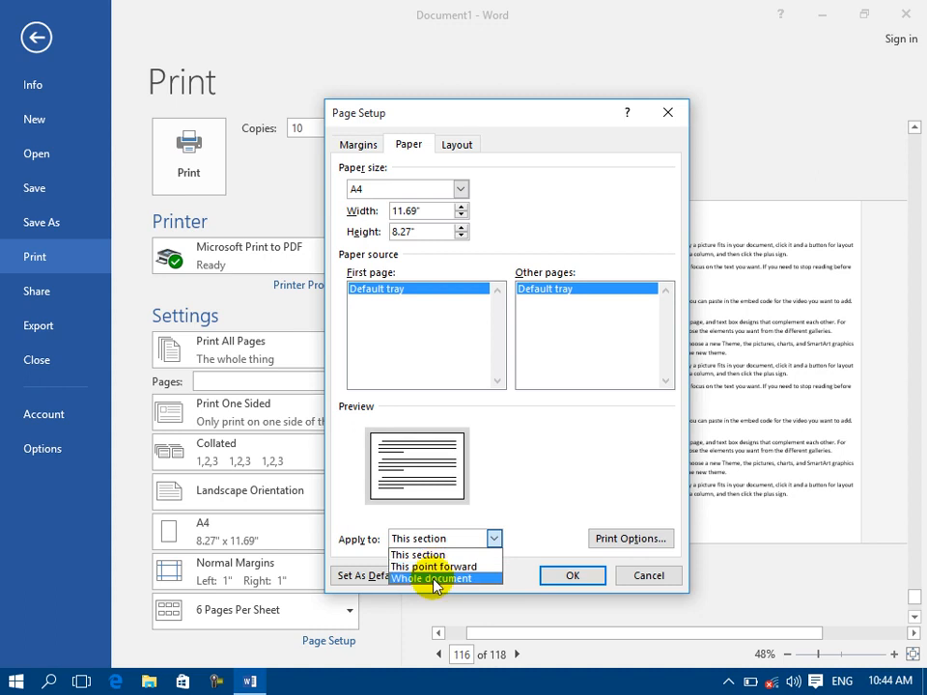
# Try the Continuous, New column, New page and Even page section starts, ending on Continuous.
pyautogui.click(459, 145)
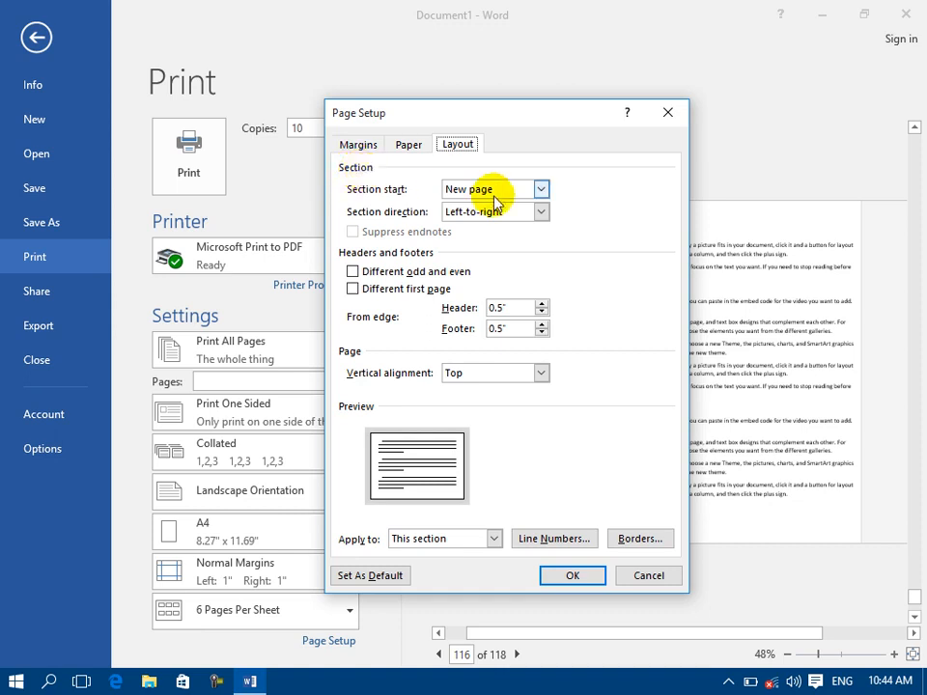
pyautogui.click(526, 190)
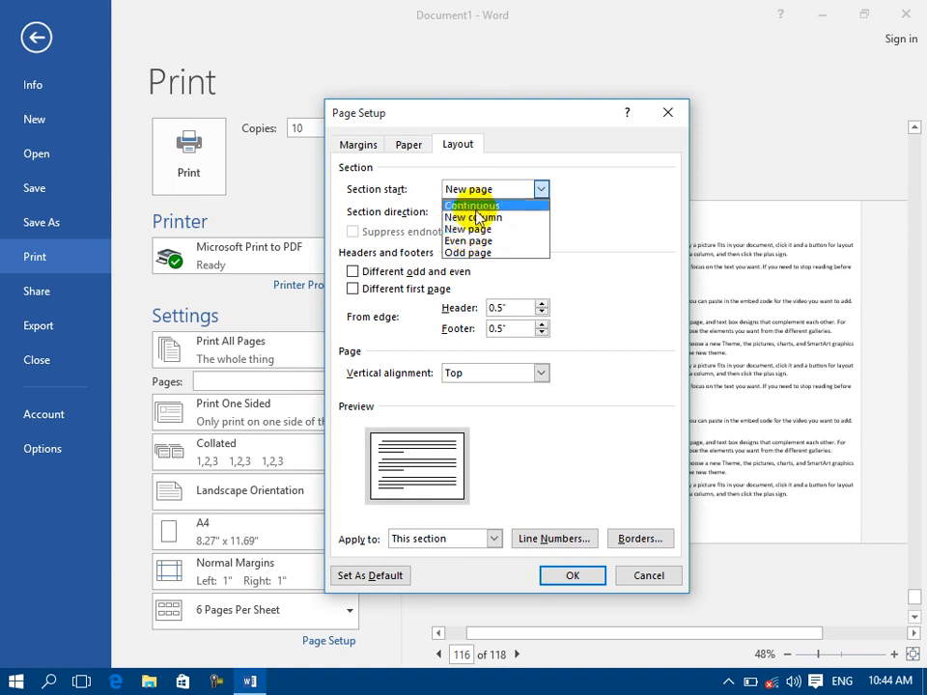
pyautogui.click(482, 206)
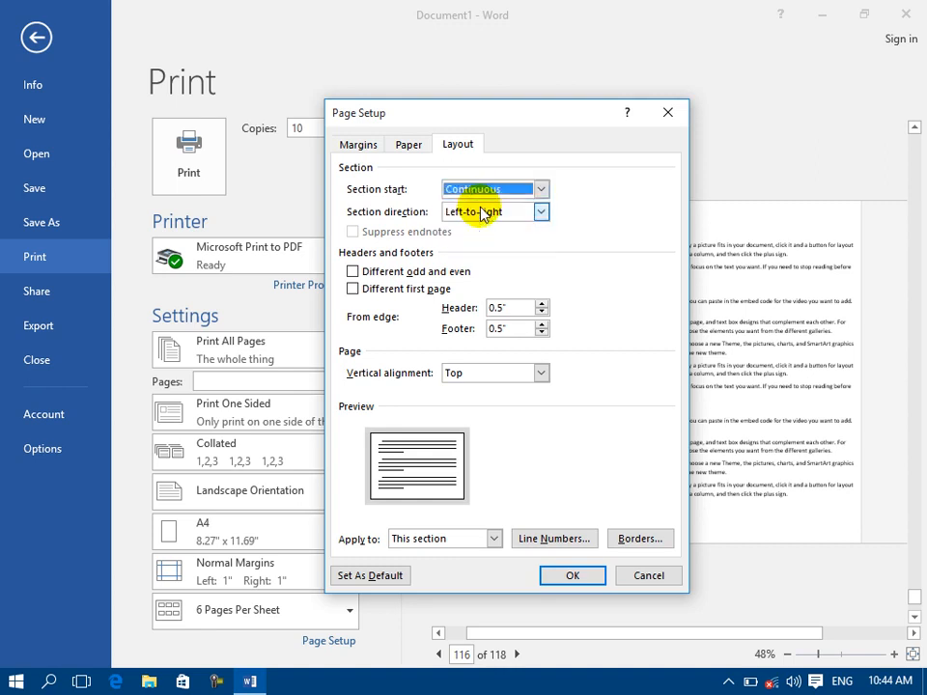
pyautogui.click(480, 191)
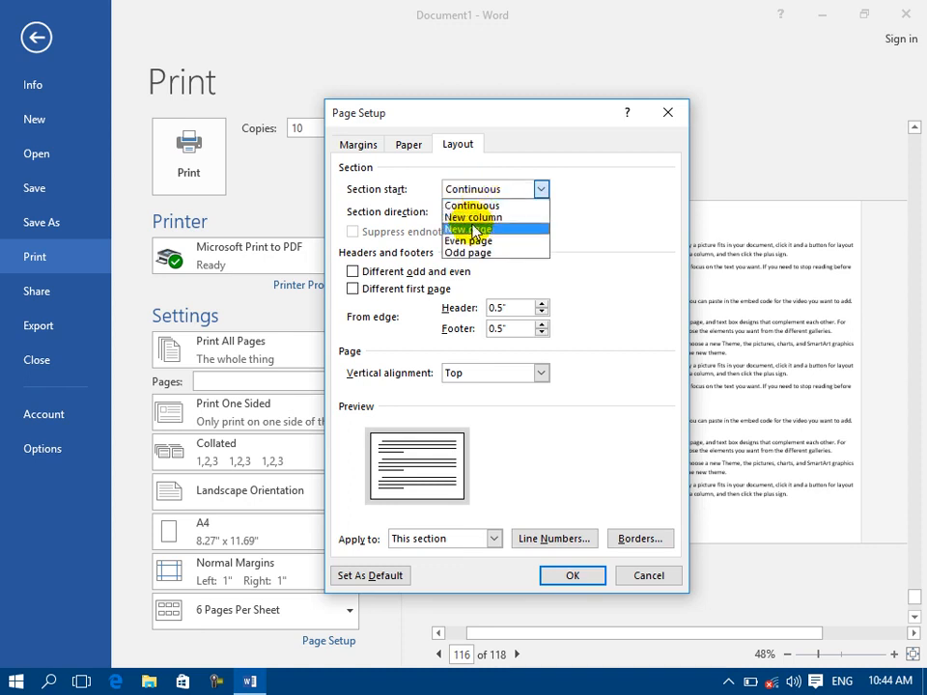
pyautogui.click(472, 218)
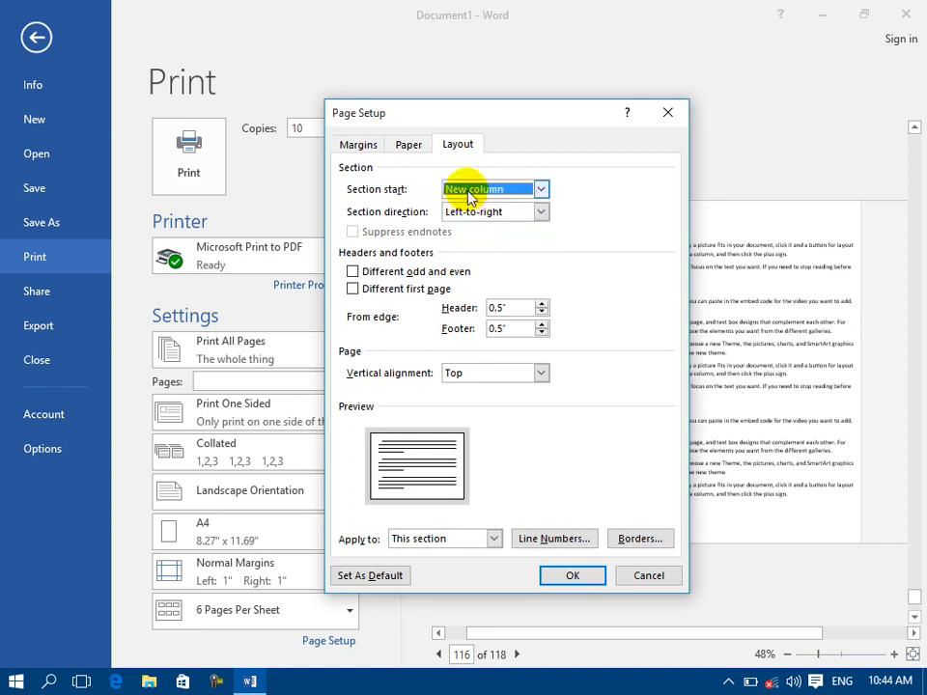
pyautogui.click(472, 194)
pyautogui.click(467, 229)
pyautogui.click(475, 189)
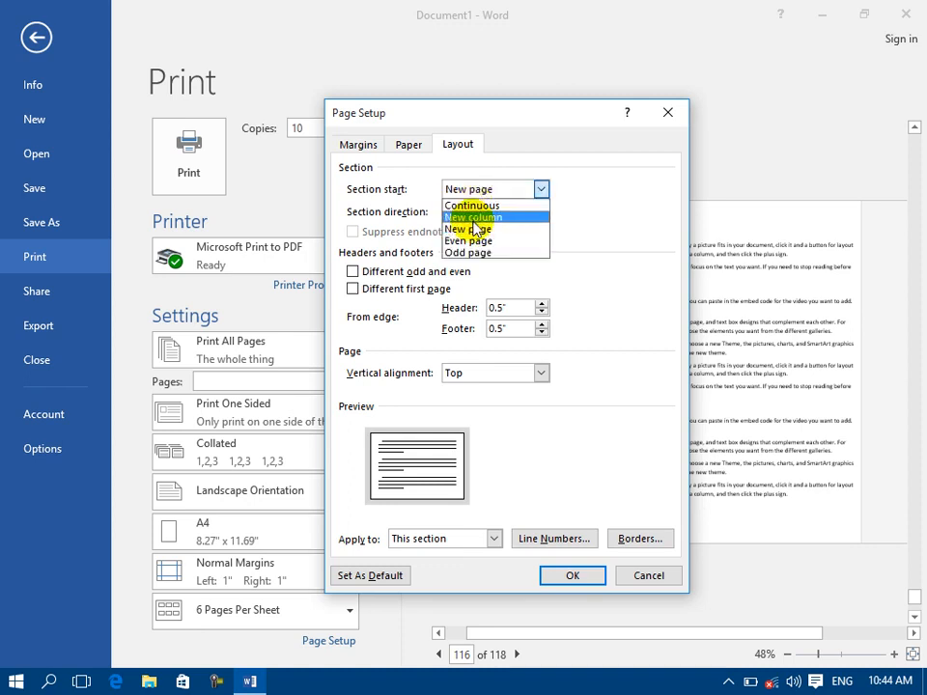
pyautogui.click(468, 240)
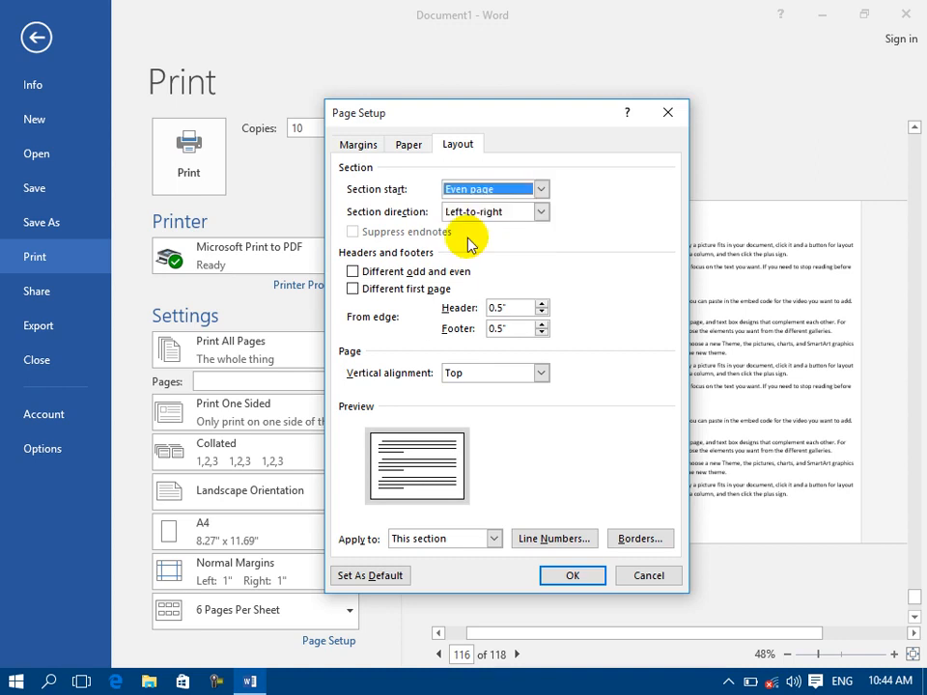
pyautogui.click(476, 189)
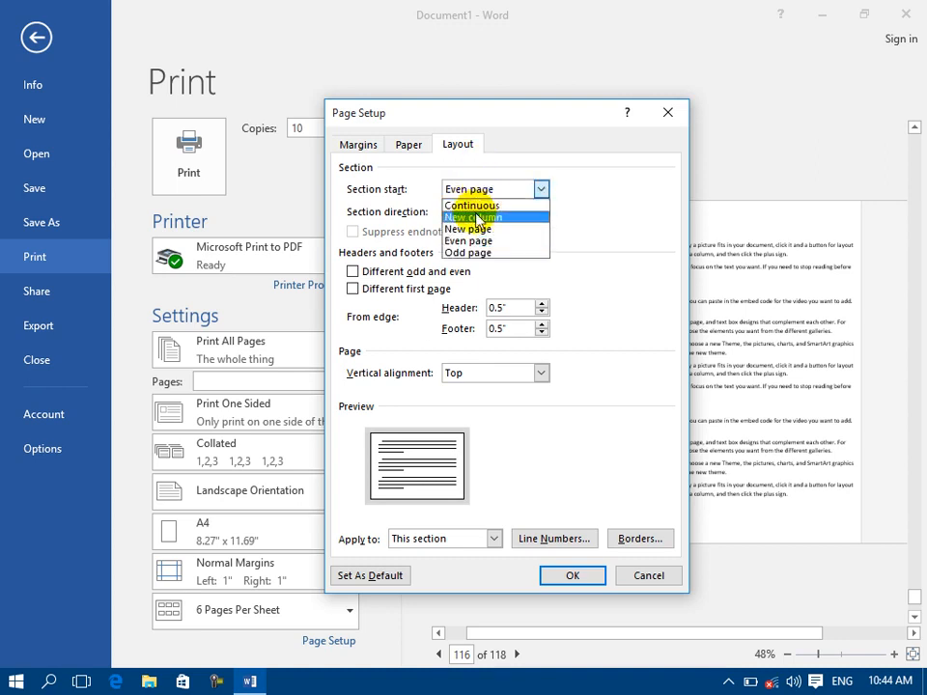
pyautogui.click(472, 205)
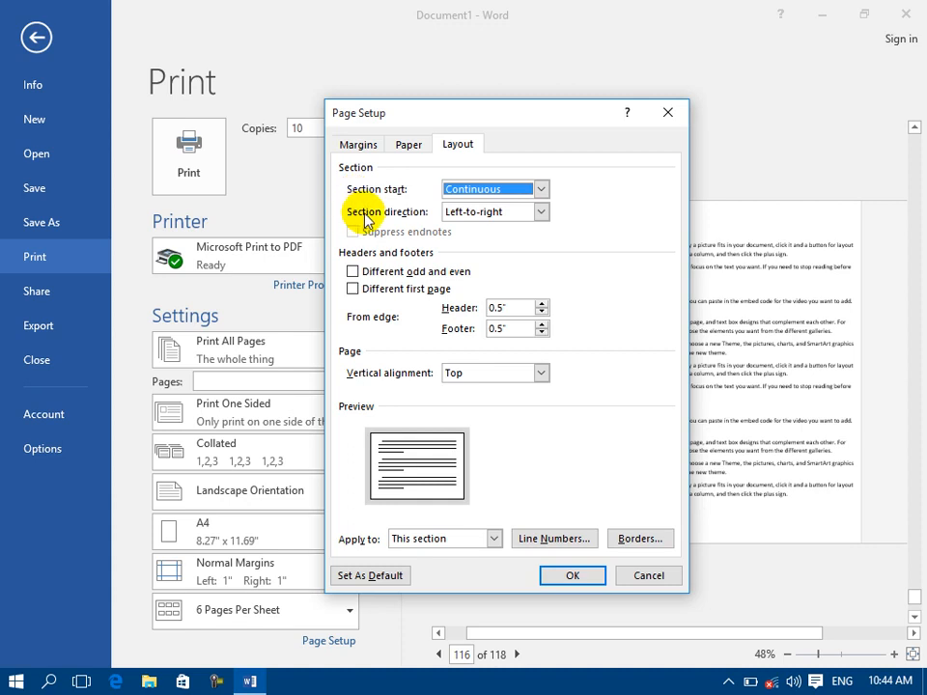
# View the section direction choices, cancel the page setup changes and return to the document.
pyautogui.click(453, 214)
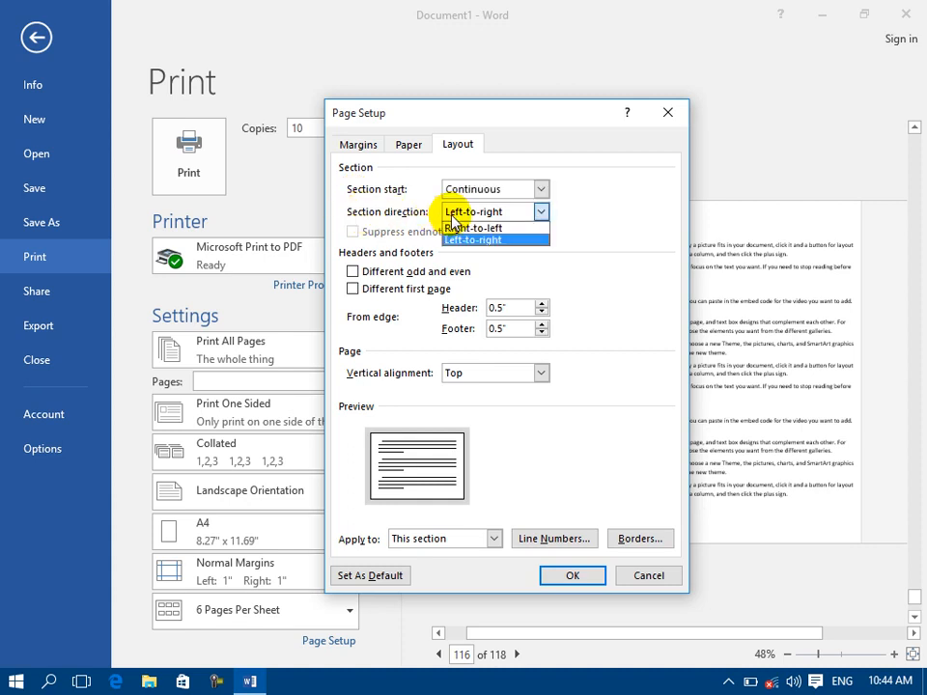
pyautogui.click(29, 34)
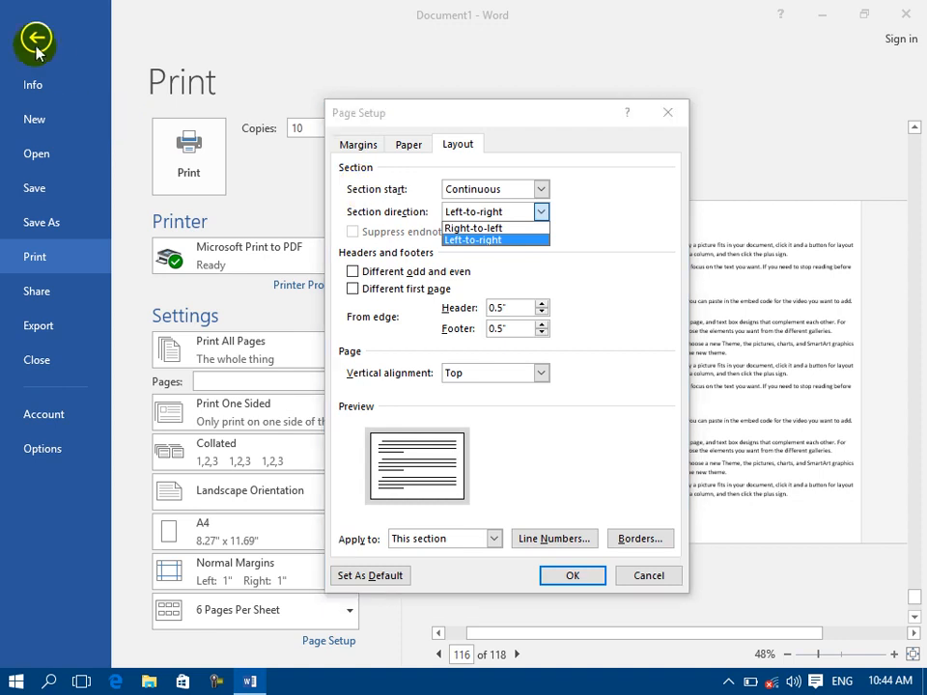
pyautogui.press('Up')
pyautogui.click(646, 578)
pyautogui.click(647, 577)
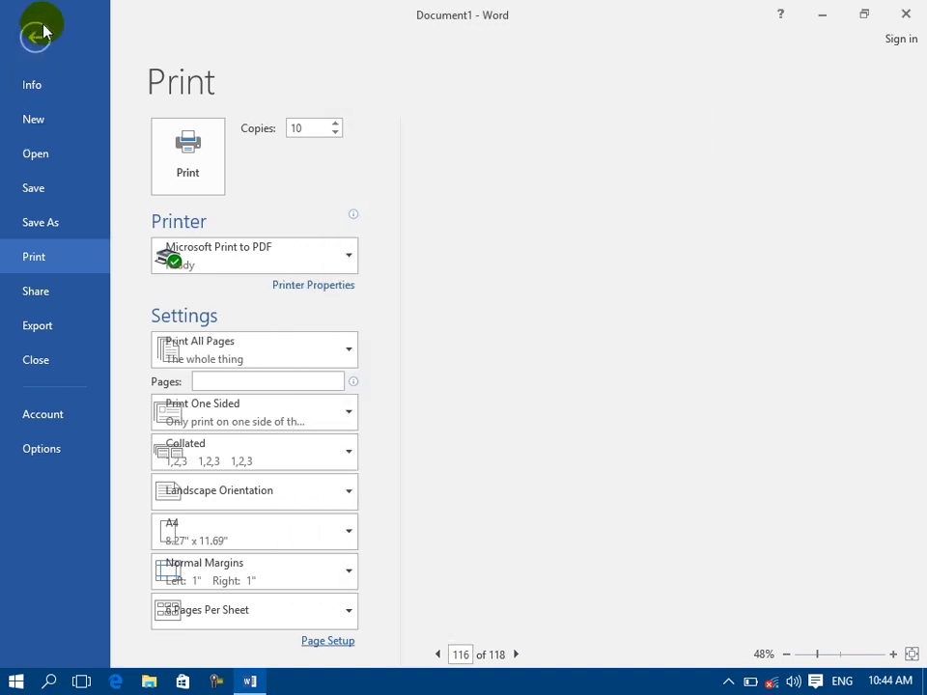
pyautogui.click(38, 32)
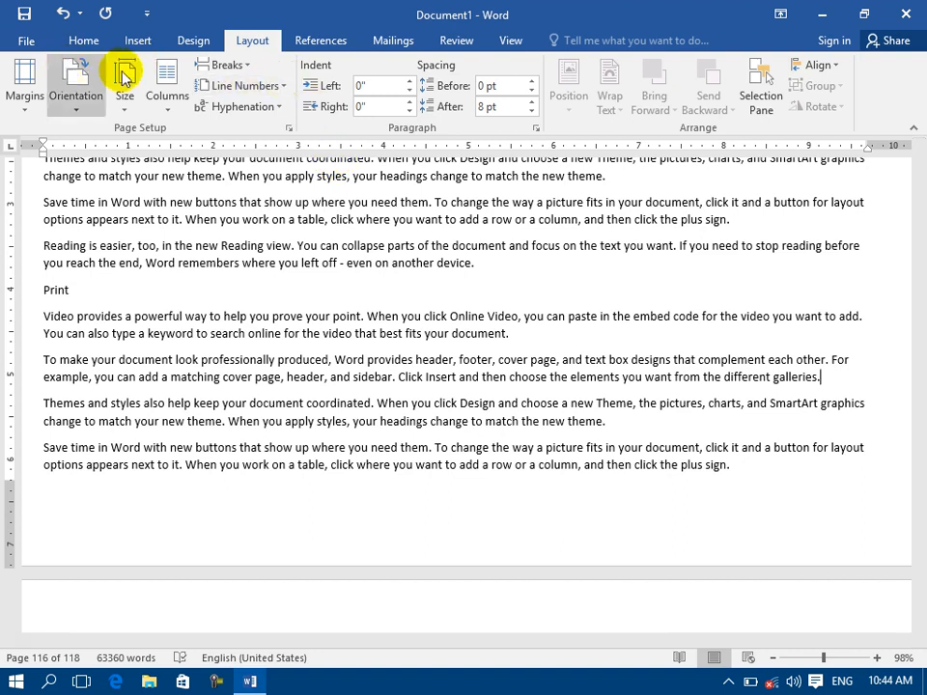
# Try right-to-left text direction on the current paragraph twice, restoring left-to-right each time.
pyautogui.click(76, 41)
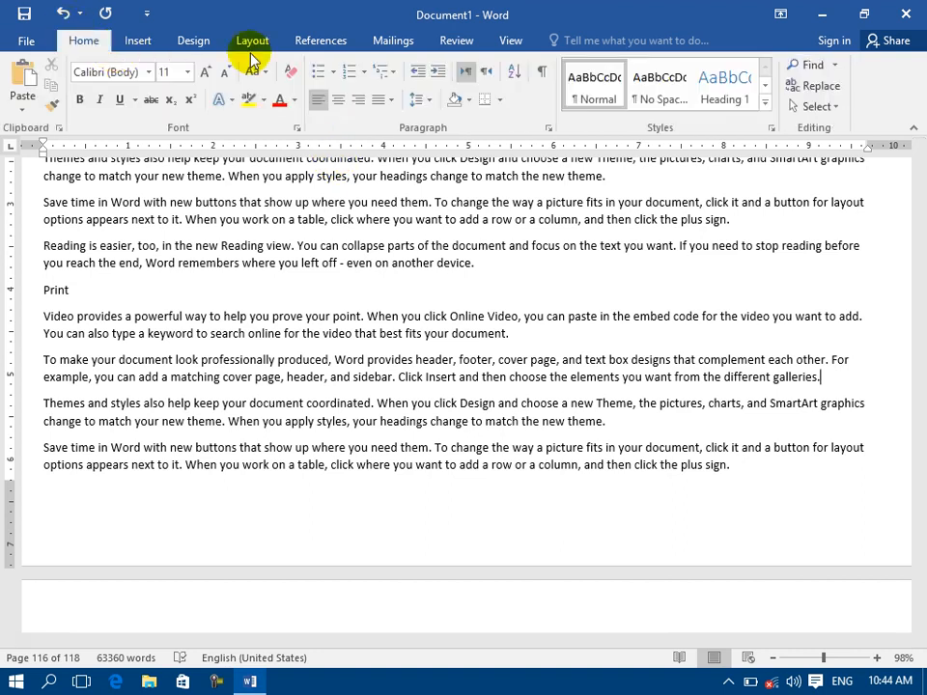
pyautogui.click(486, 79)
pyautogui.click(465, 79)
pyautogui.click(480, 79)
pyautogui.click(465, 76)
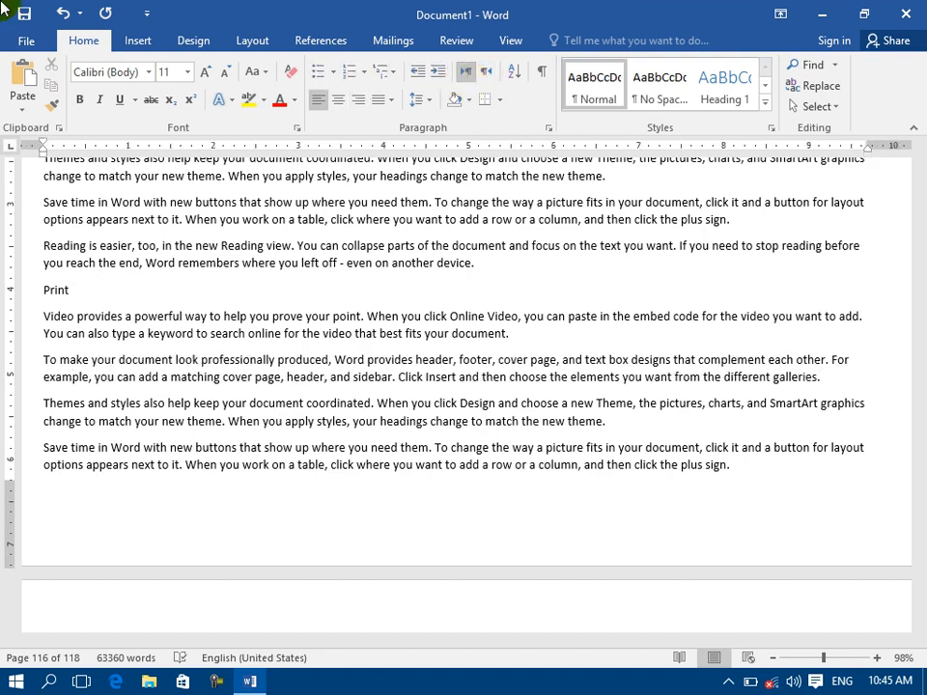
# Review the section direction choices in Page Setup, keep Left-to-right, and return to the document without applying changes.
pyautogui.click(26, 42)
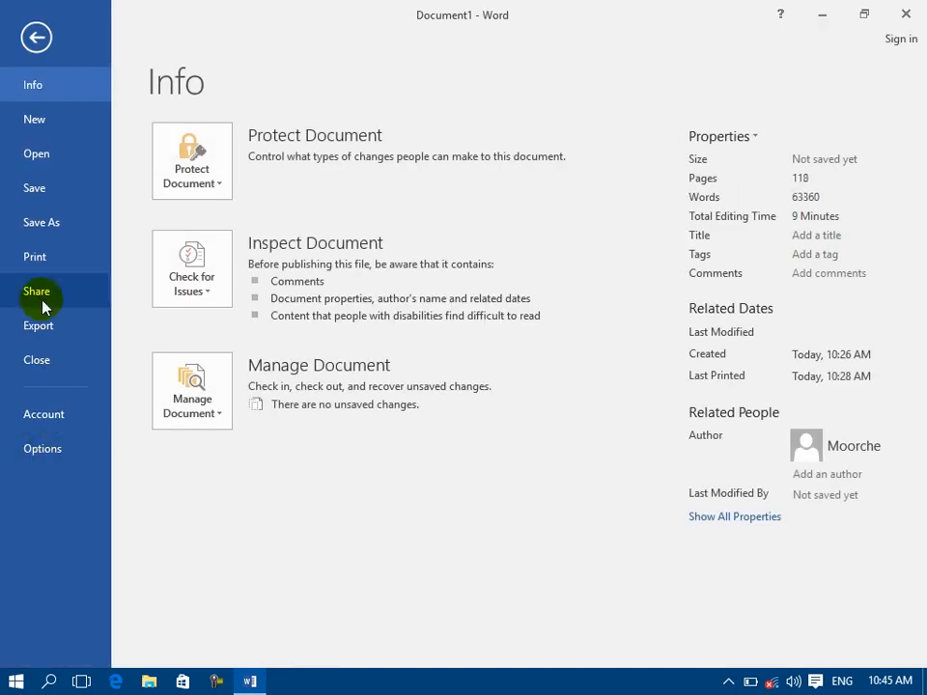
pyautogui.click(41, 258)
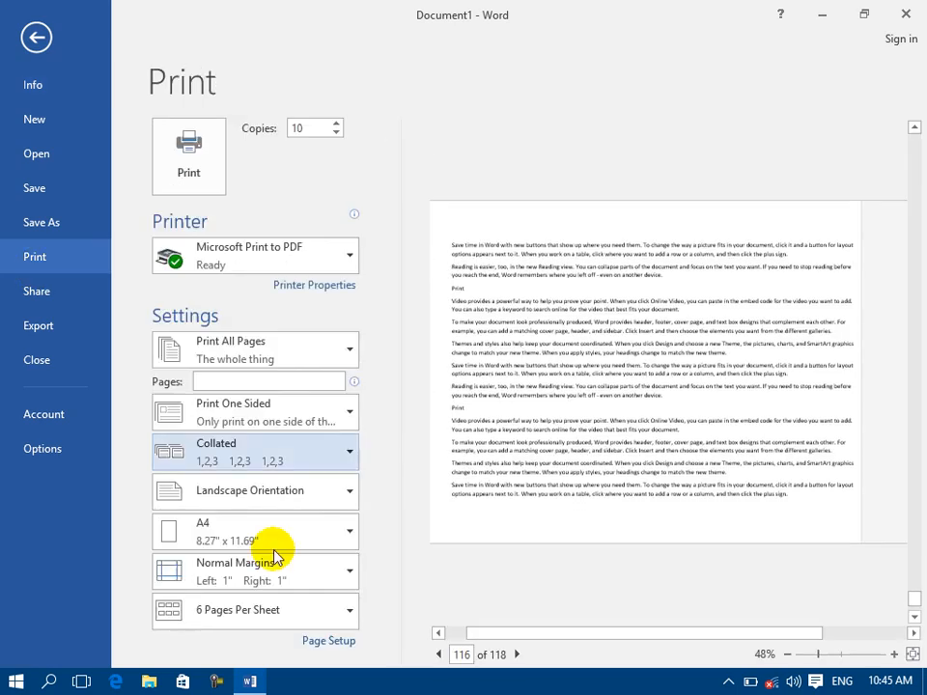
pyautogui.click(311, 647)
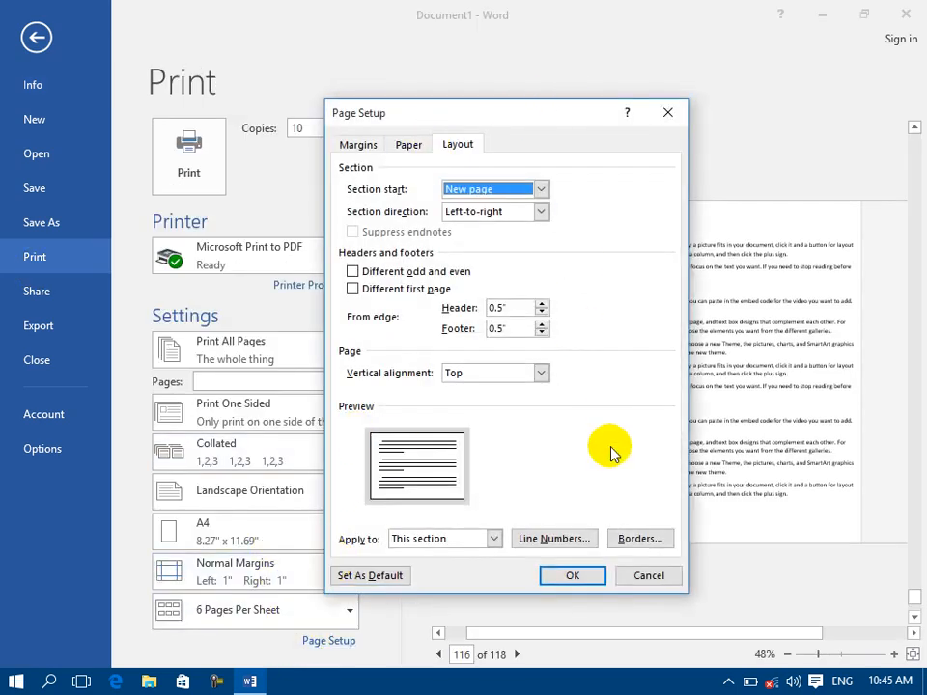
pyautogui.click(448, 214)
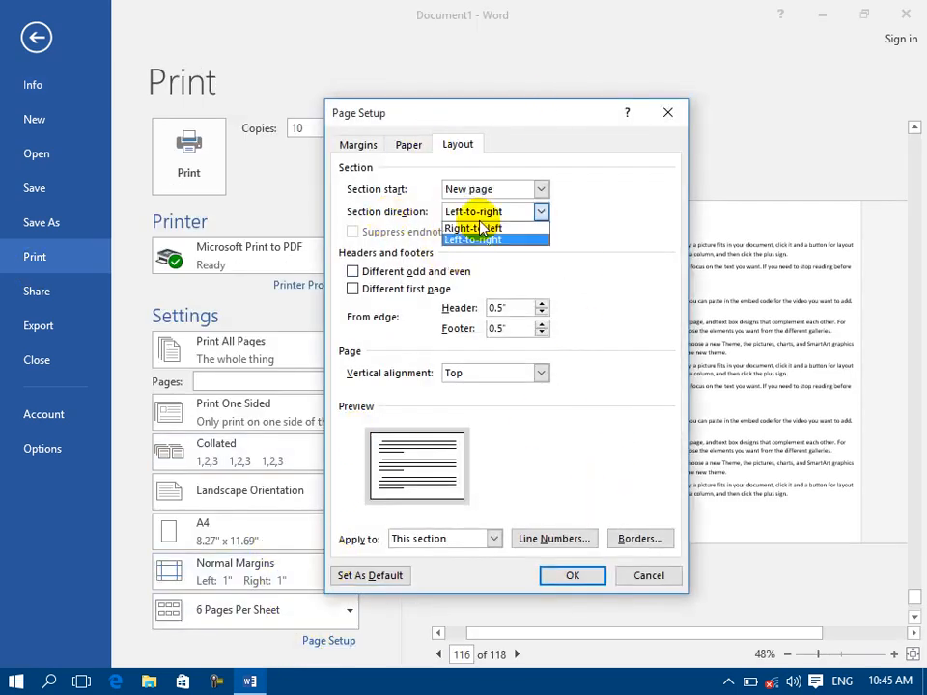
pyautogui.click(459, 238)
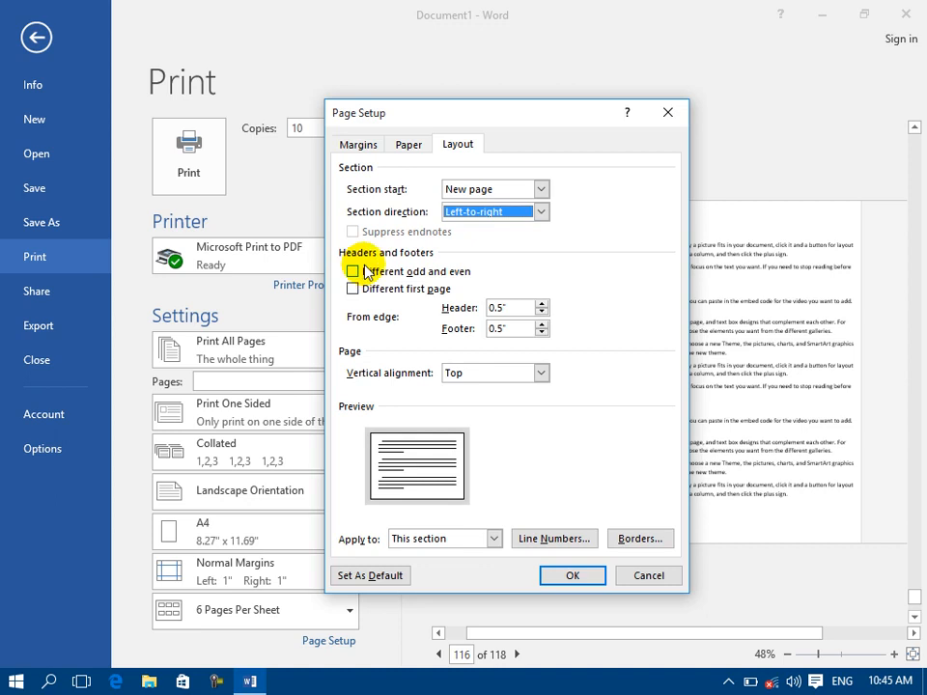
pyautogui.click(637, 575)
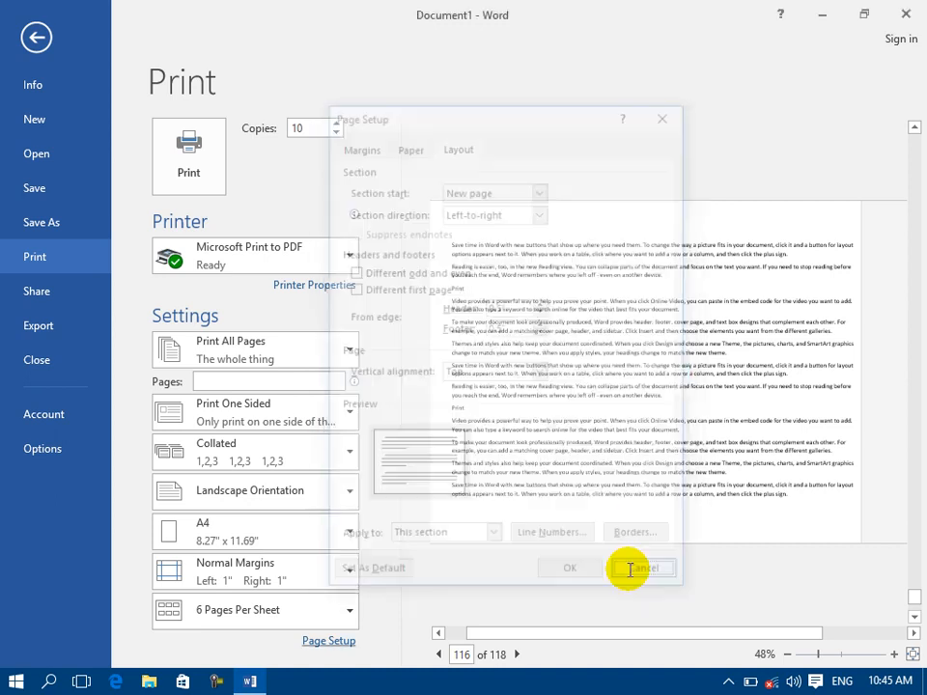
pyautogui.click(33, 40)
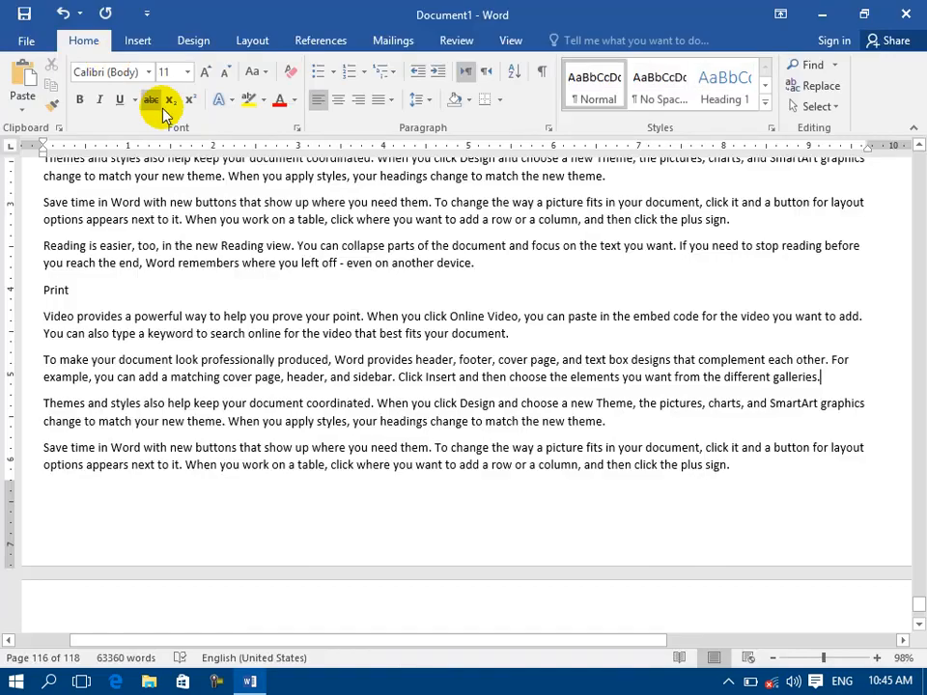
# Place the cursor before the Print heading at the start of the document.
pyautogui.click(812, 459)
pyautogui.press('Down')
pyautogui.press('Down')
pyautogui.press('Down')
pyautogui.press('Down')
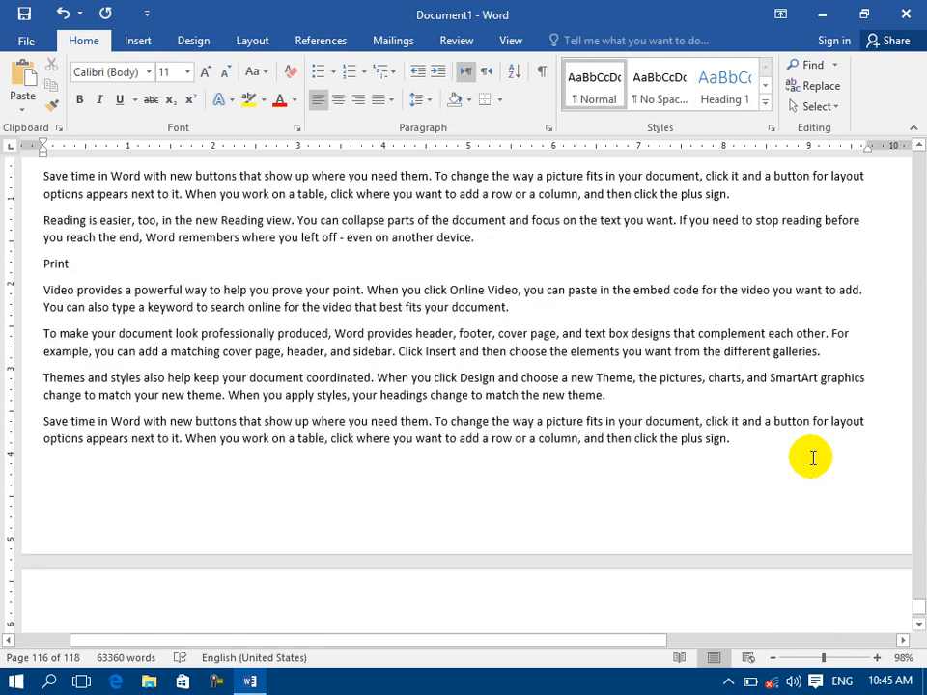
pyautogui.press('Down')
pyautogui.press('Down')
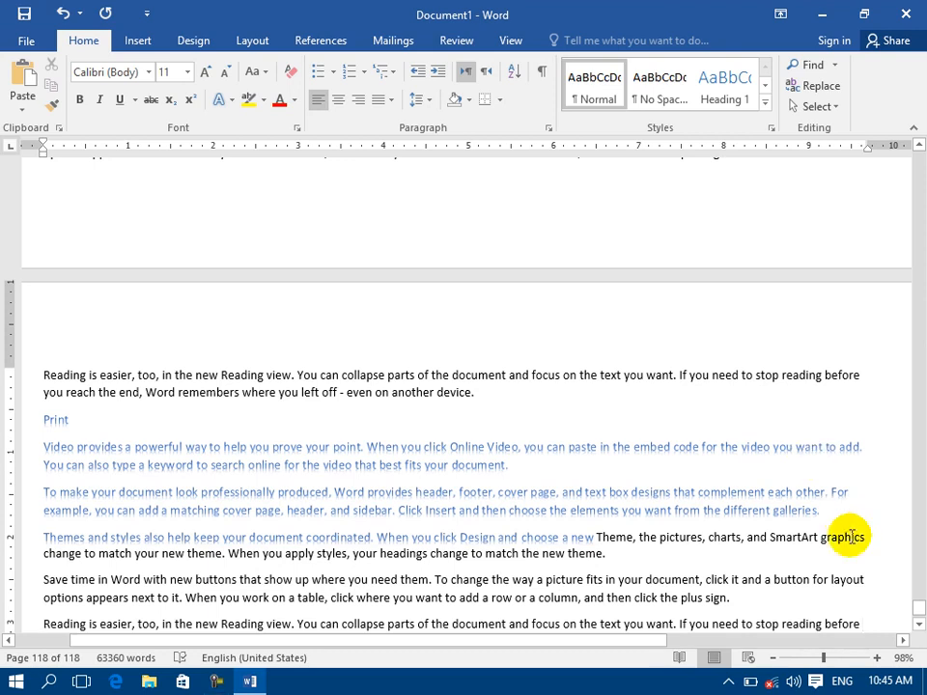
pyautogui.moveTo(917, 606); pyautogui.dragTo(902, 78)
pyautogui.click(295, 199)
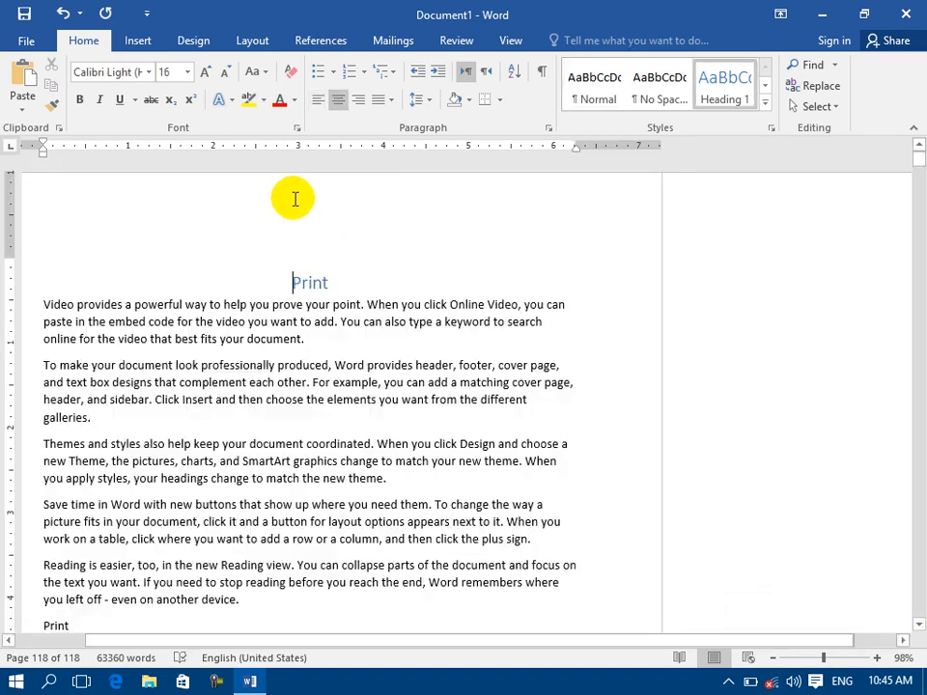
# Open the first page's header for editing and examine the header and footer areas of the section.
pyautogui.doubleClick(296, 198)
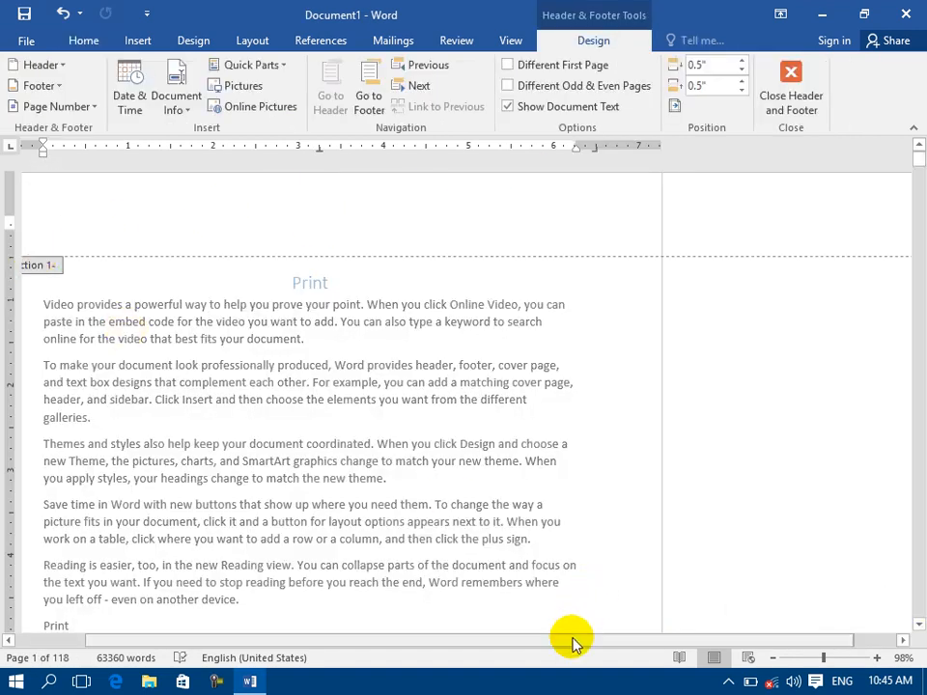
pyautogui.moveTo(571, 640); pyautogui.dragTo(445, 637)
pyautogui.scroll(-5, 145, 265)
pyautogui.scroll(-7, 96, 427)
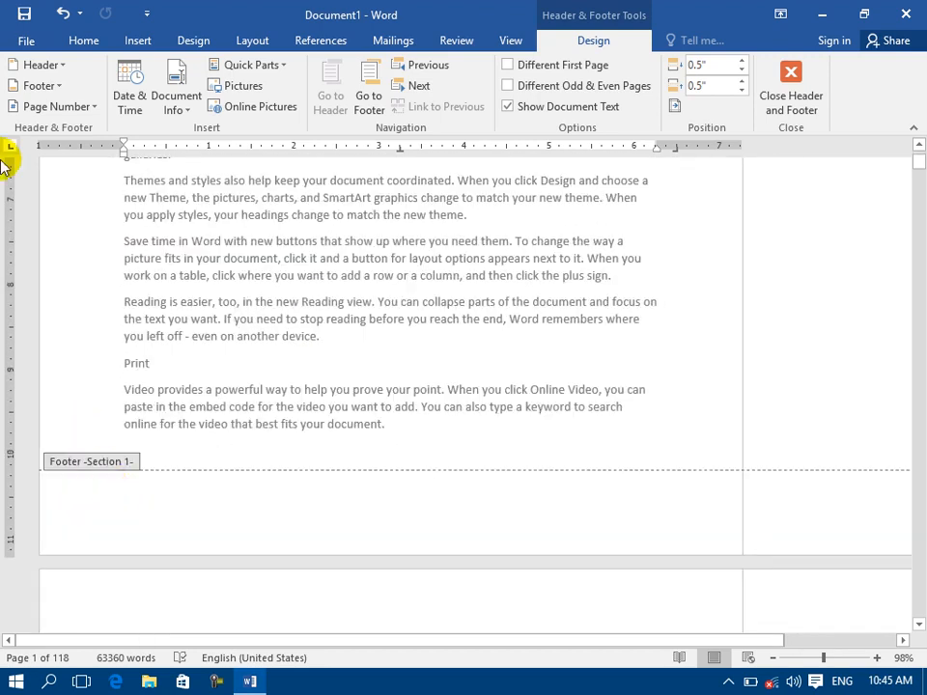
# Set both the header and footer distance from the page edge to 1.1" for this section.
pyautogui.doubleClick(5, 253)
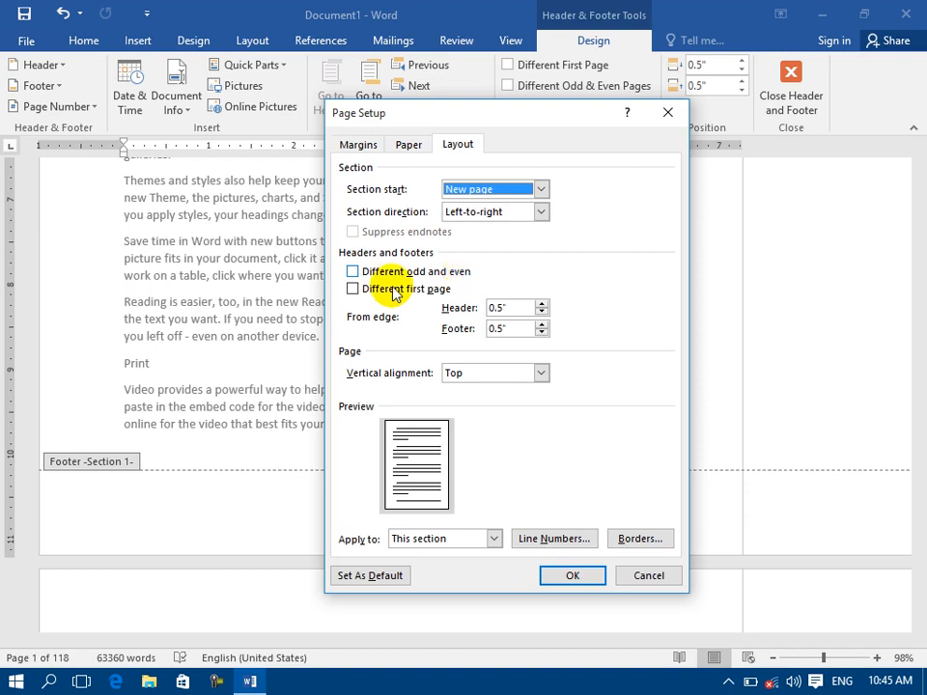
pyautogui.click(363, 293)
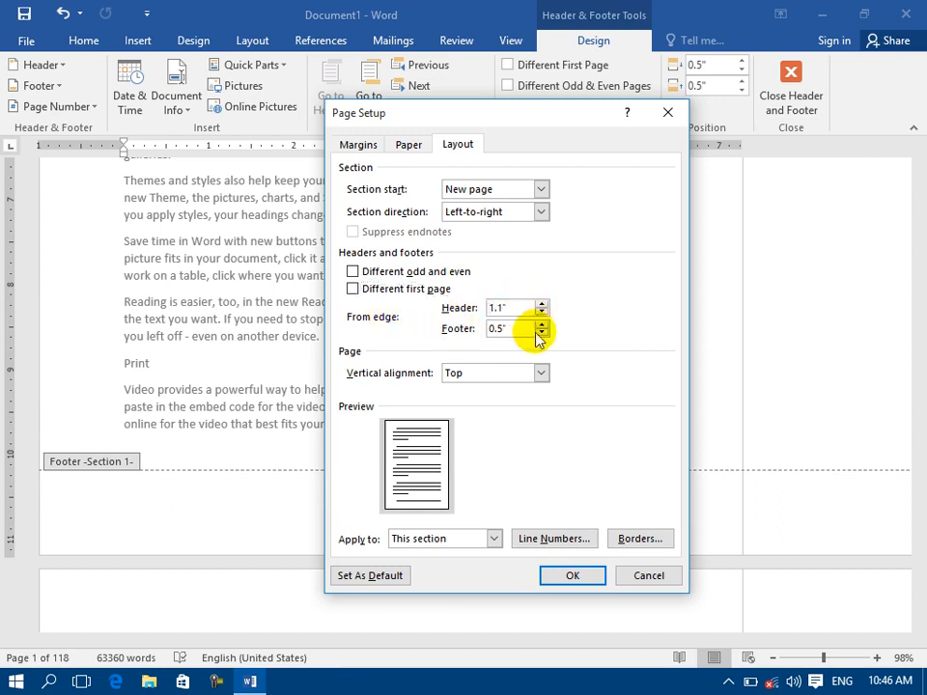
pyautogui.click(542, 325)
pyautogui.click(542, 324)
pyautogui.click(542, 324)
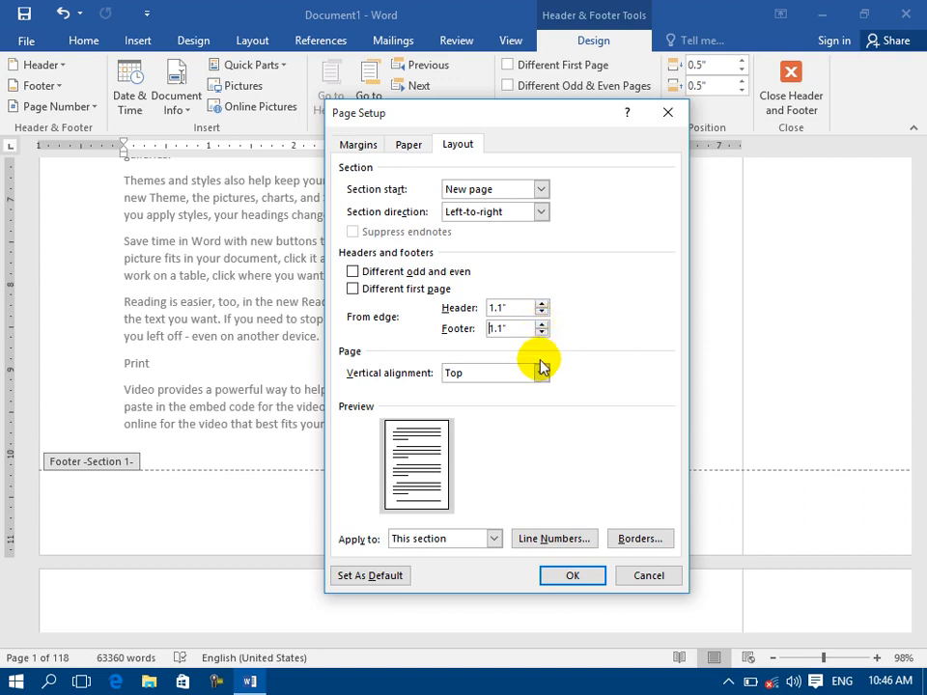
pyautogui.click(569, 575)
# Leave header editing and set this section's vertical page alignment to Bottom.
pyautogui.moveTo(13, 264)
pyautogui.mouseDown()
pyautogui.moveTo(28, 193)
pyautogui.moveTo(10, 386)
pyautogui.mouseUp()
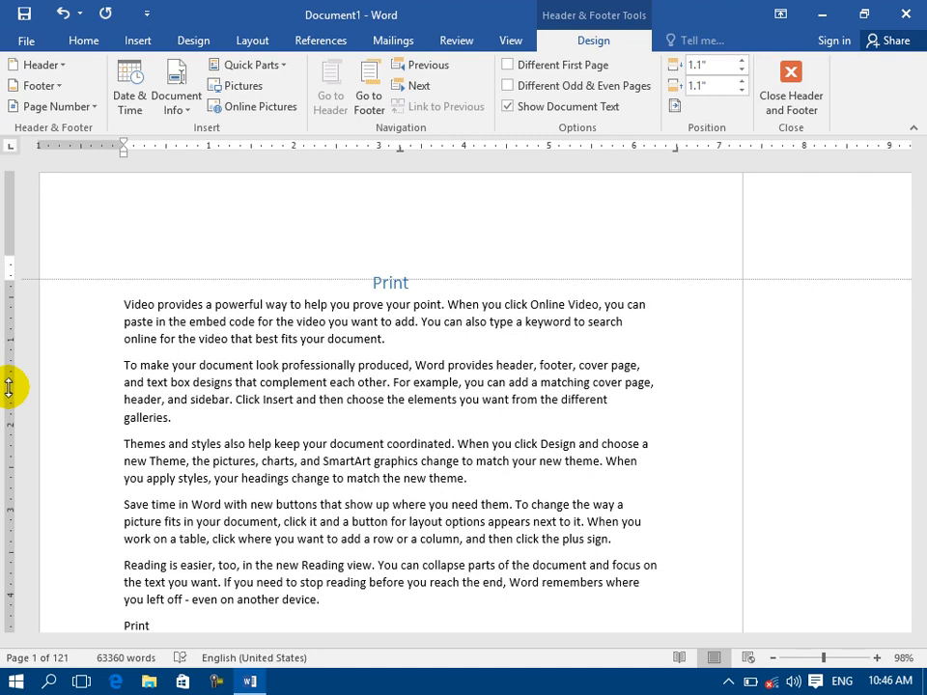
pyautogui.doubleClick(9, 389)
pyautogui.doubleClick(6, 191)
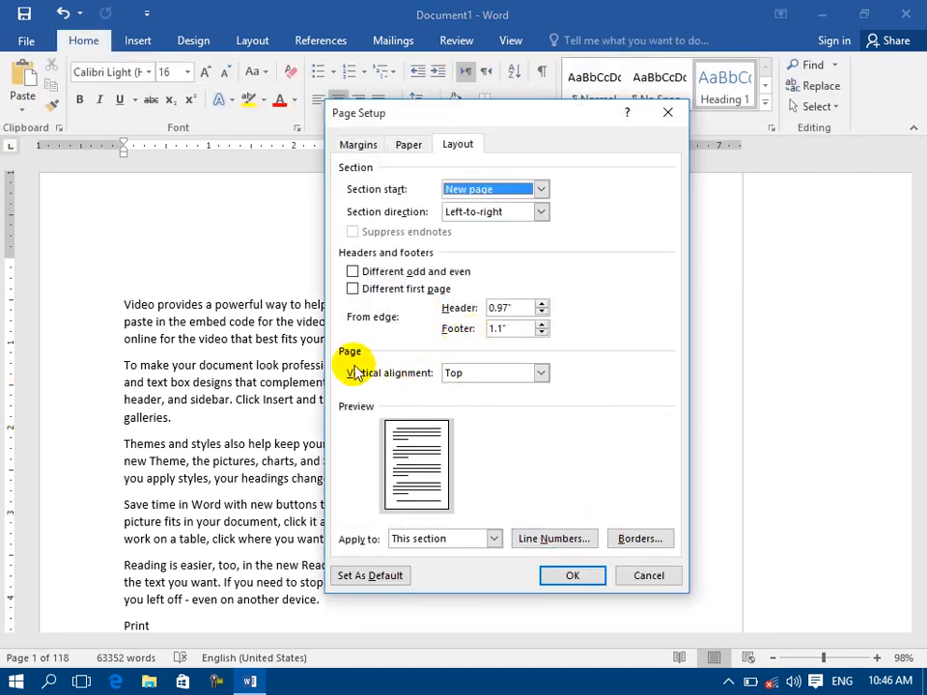
pyautogui.click(501, 375)
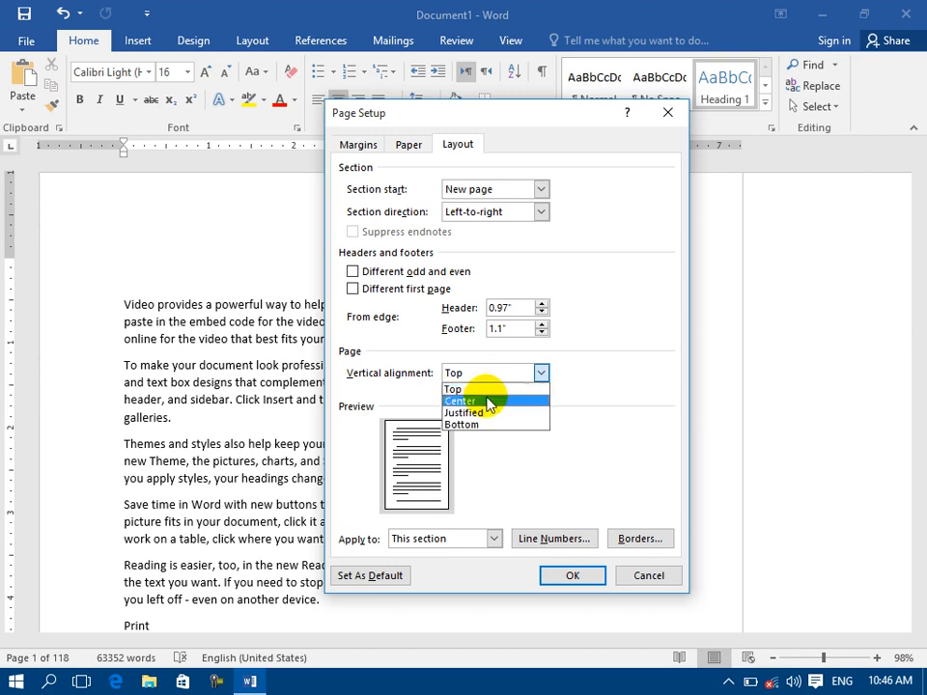
pyautogui.click(463, 424)
pyautogui.click(572, 575)
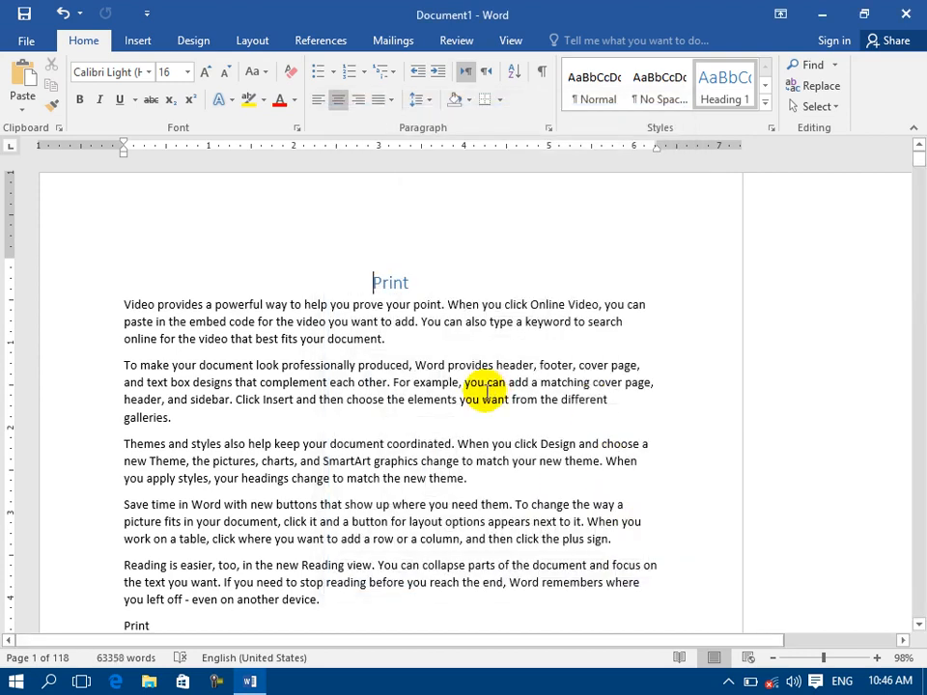
# Close the current document without saving and fill a new blank document with sample text using =rand().
pyautogui.hotkey('ctrl', 'w')
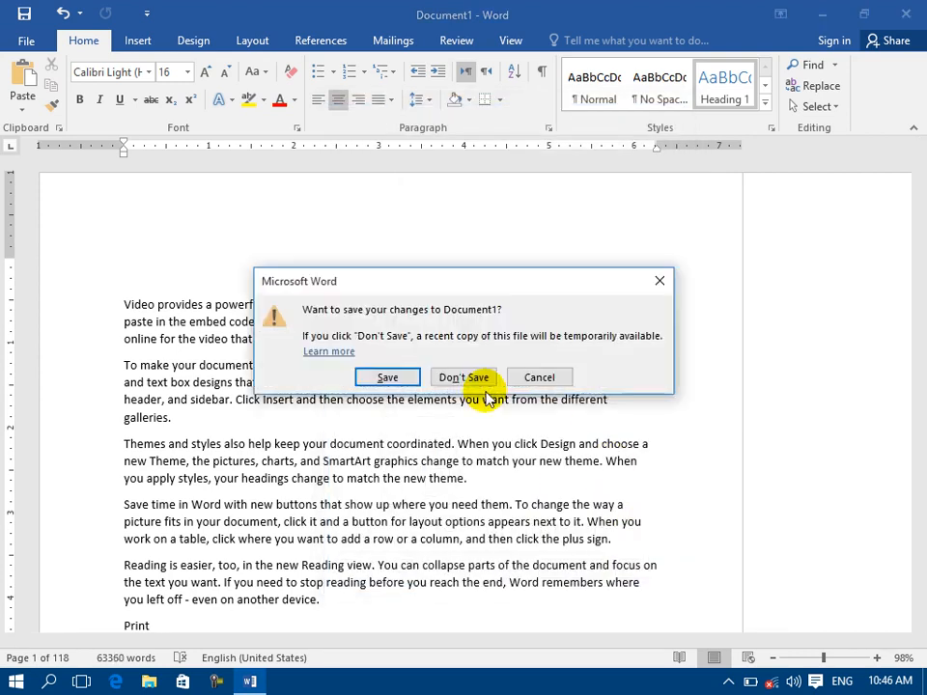
pyautogui.click(472, 379)
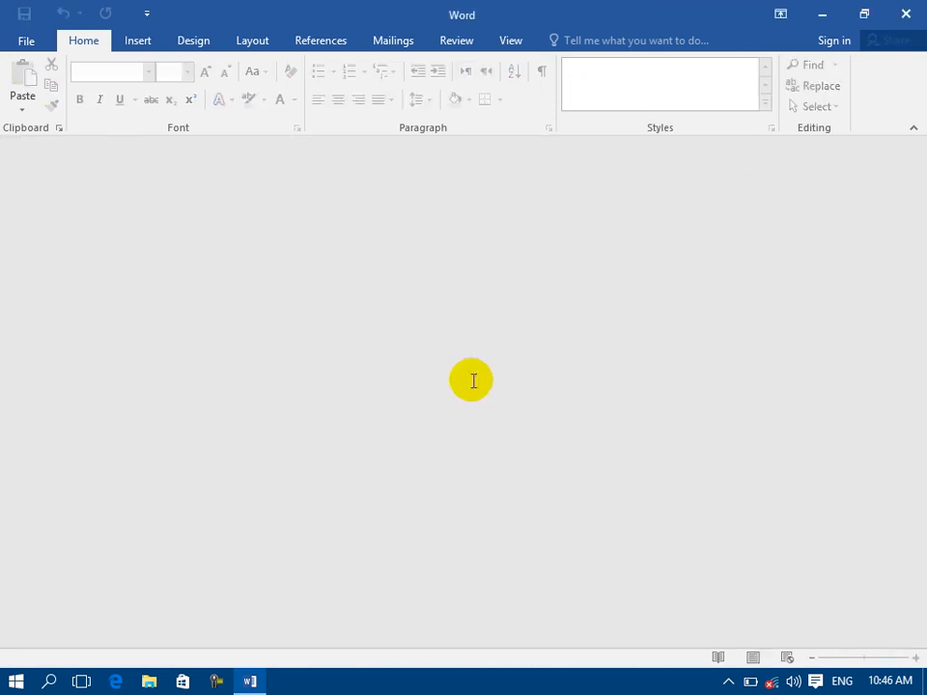
pyautogui.hotkey('ctrl', 'n')
pyautogui.write('=rand()')
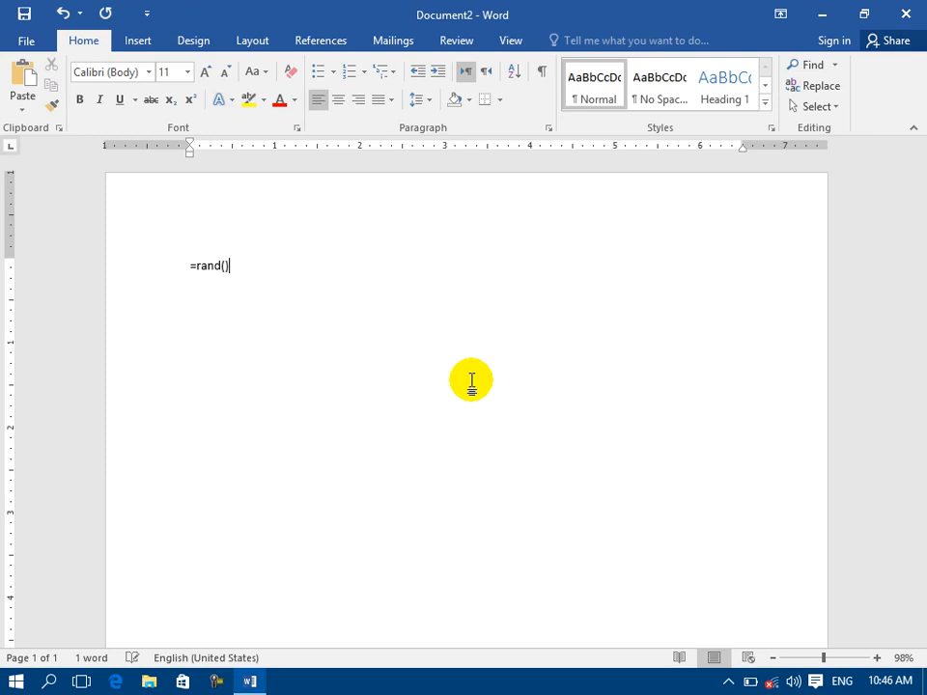
pyautogui.press('Return')
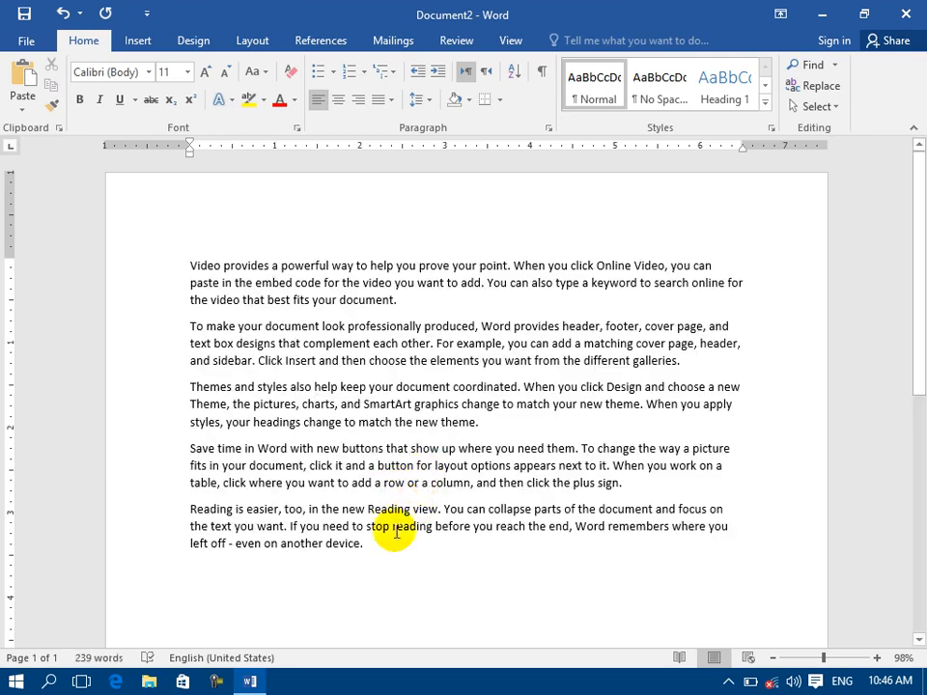
# Copy all the sample paragraphs and set the whole document's vertical page alignment to Center.
pyautogui.moveTo(359, 538); pyautogui.dragTo(107, 269)
pyautogui.hotkey('ctrl', 'c')
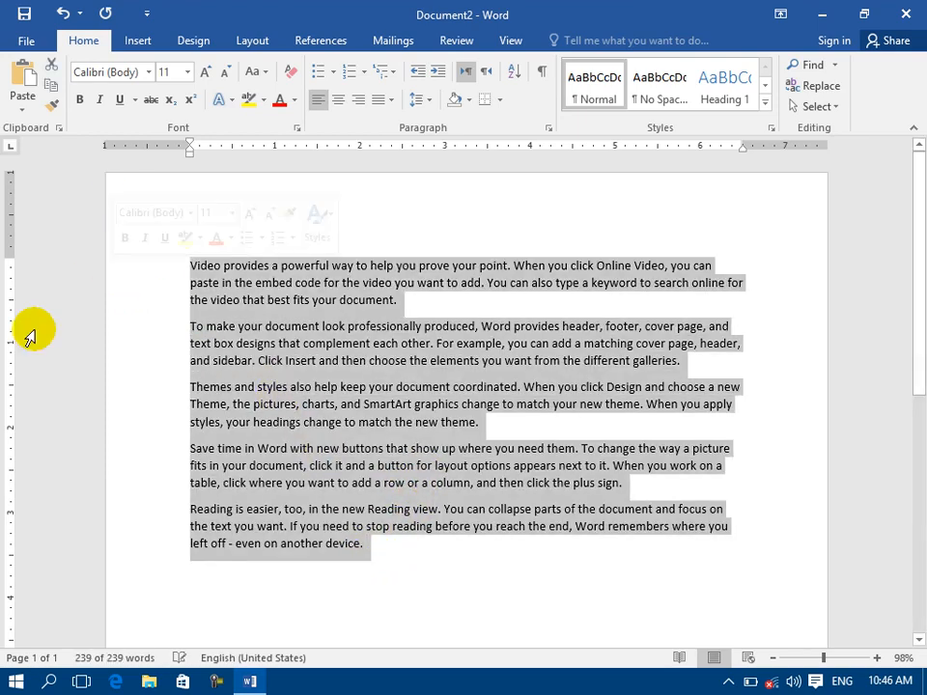
pyautogui.doubleClick(6, 310)
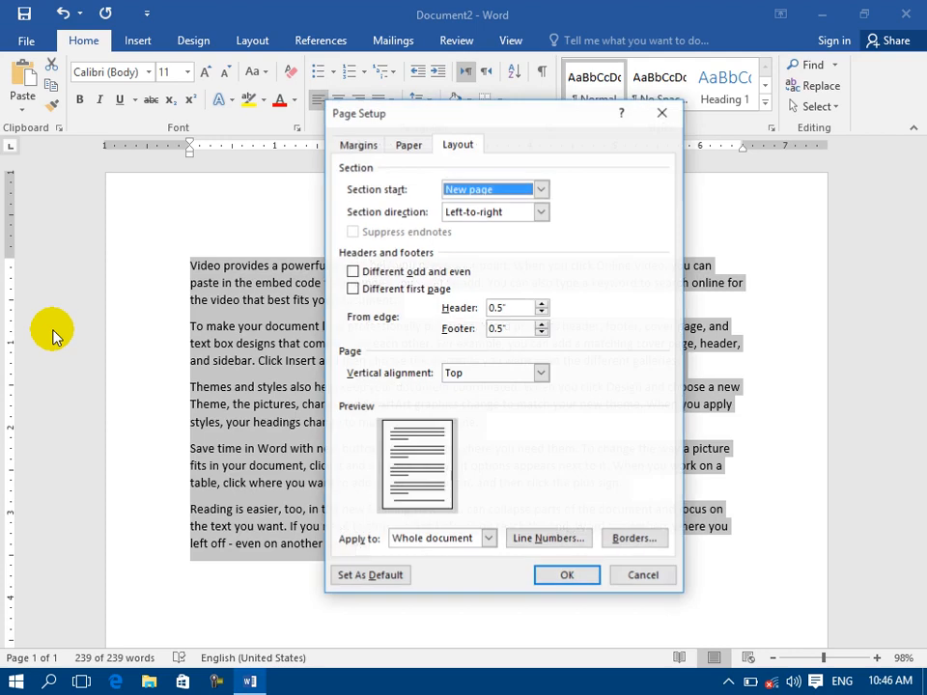
pyautogui.click(496, 372)
pyautogui.click(490, 401)
pyautogui.click(566, 577)
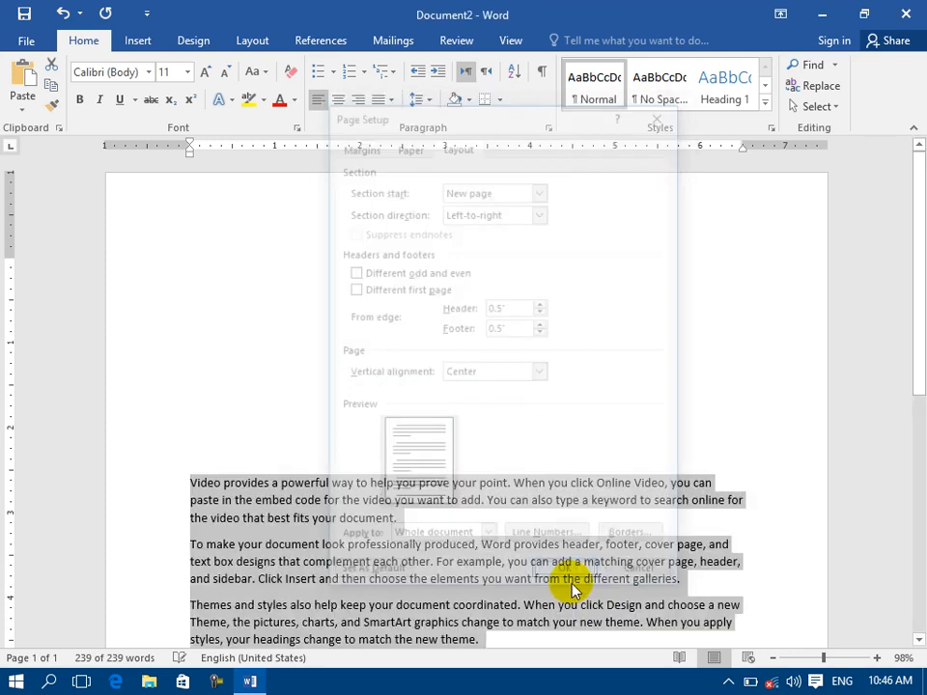
pyautogui.scroll(-3, 424, 504)
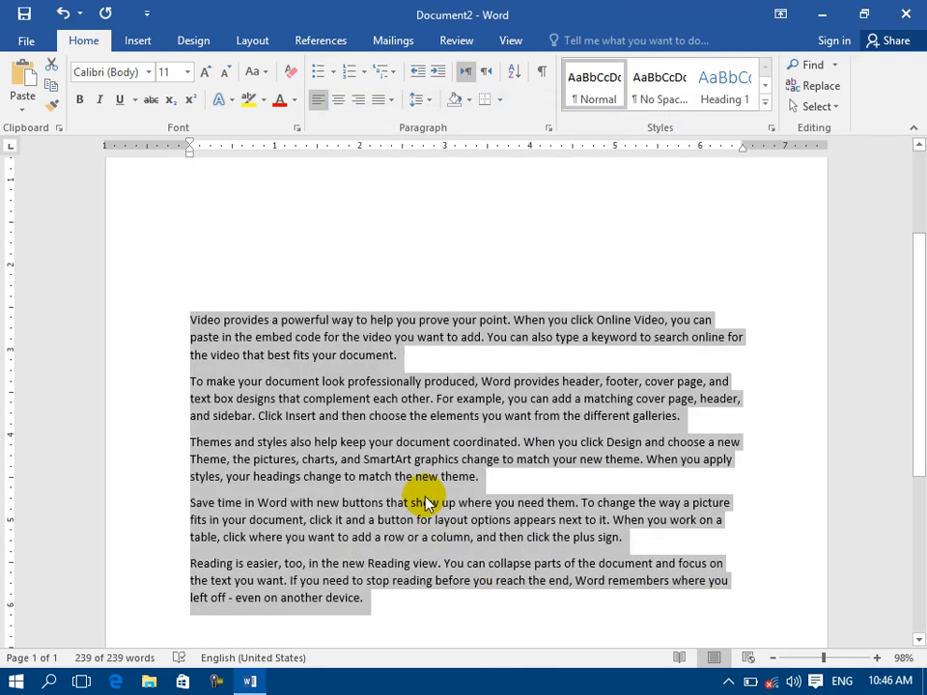
# Set the whole document's vertical page alignment to Justified.
pyautogui.doubleClick(4, 220)
pyautogui.click(503, 374)
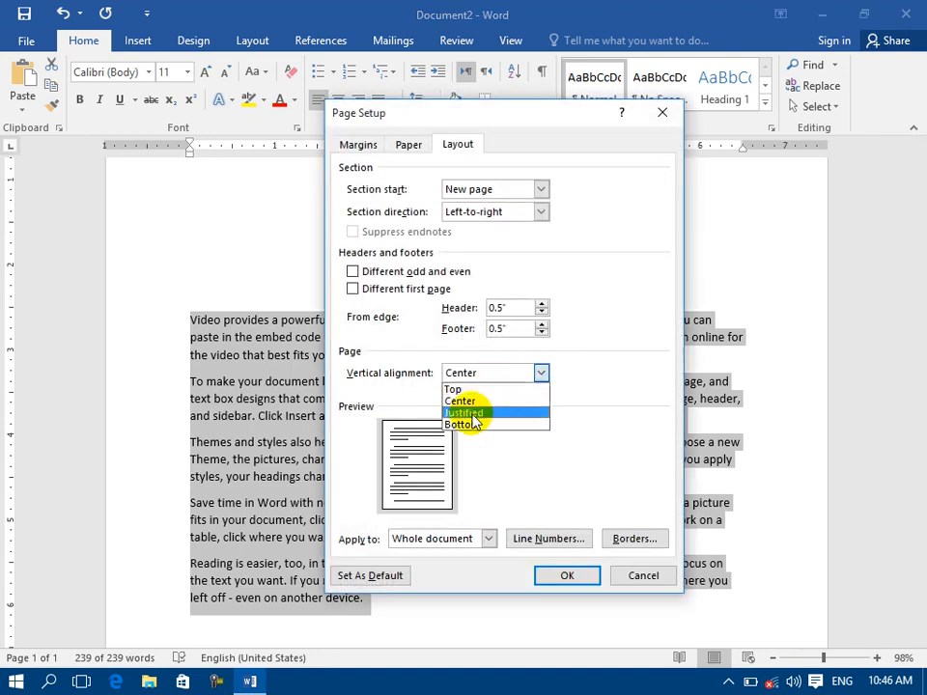
pyautogui.click(471, 415)
pyautogui.click(556, 575)
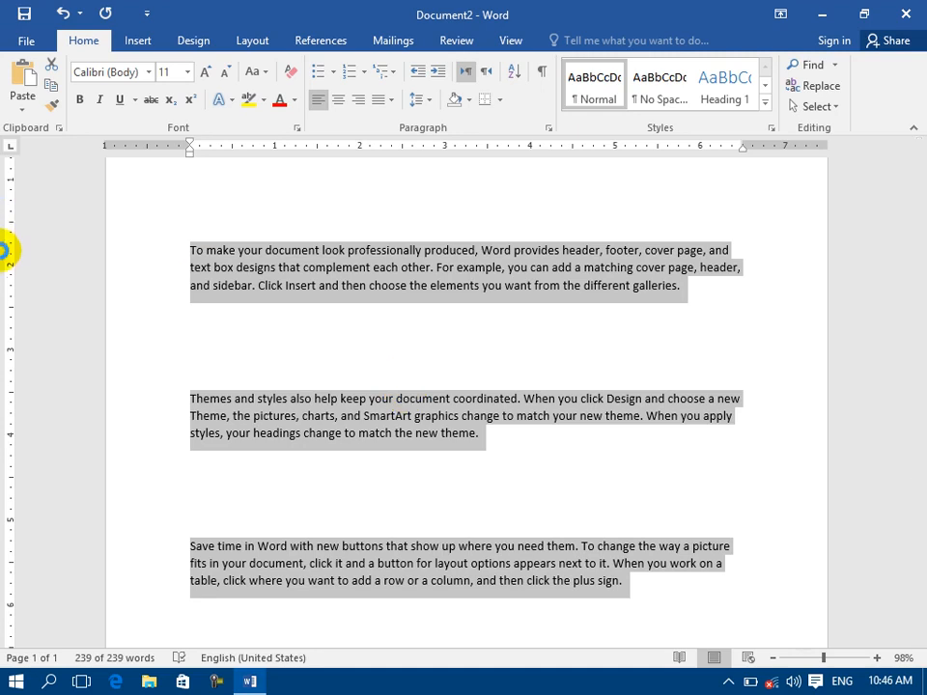
# Change the whole document's vertical page alignment to Bottom.
pyautogui.doubleClick(5, 222)
pyautogui.click(493, 386)
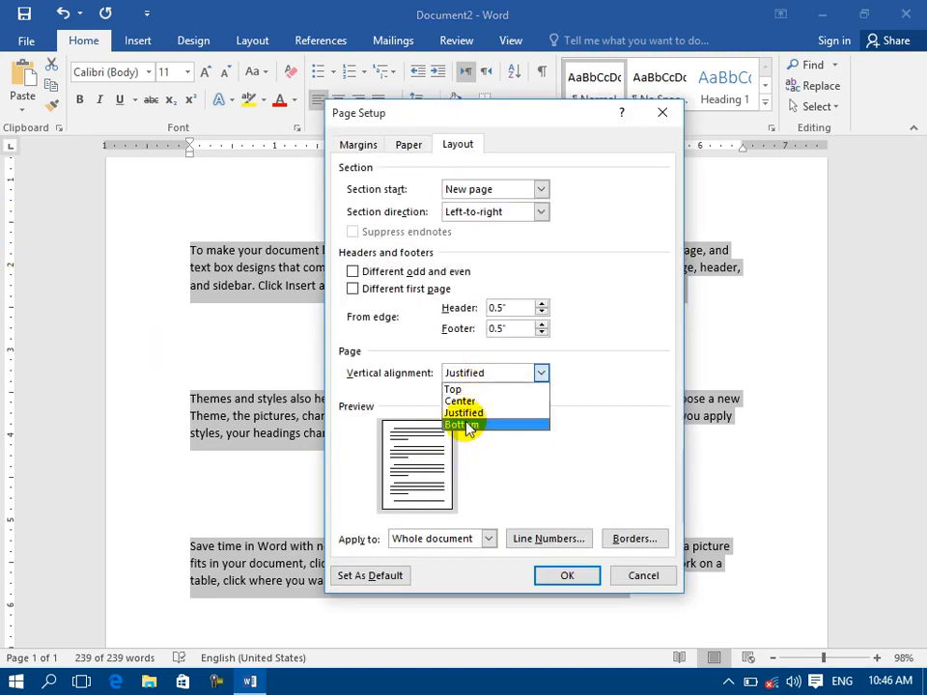
pyautogui.click(472, 425)
pyautogui.click(569, 576)
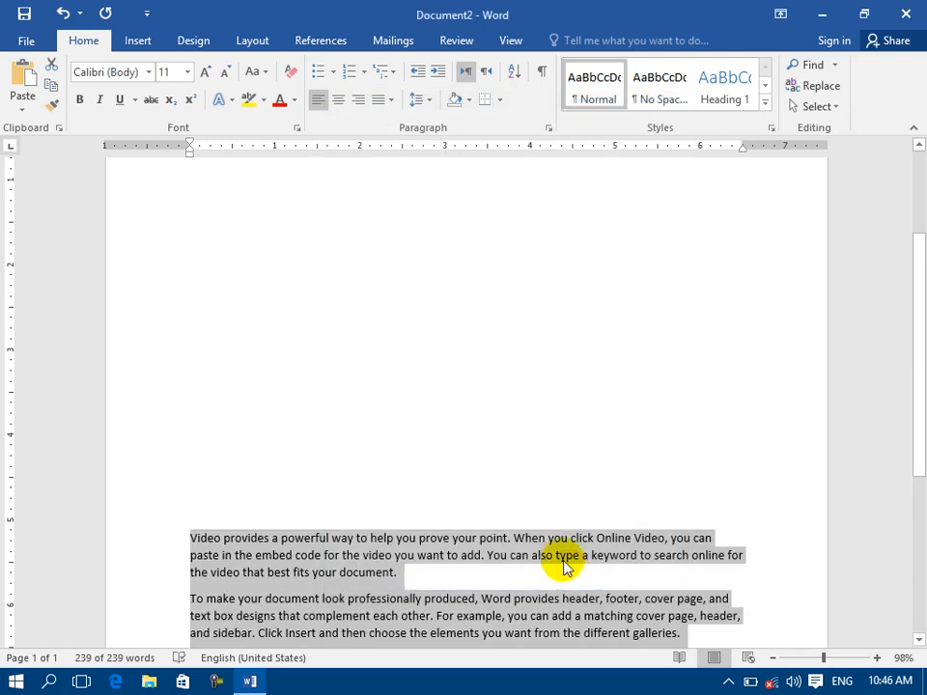
# Return the whole document's vertical page alignment to Top.
pyautogui.doubleClick(6, 300)
pyautogui.click(481, 382)
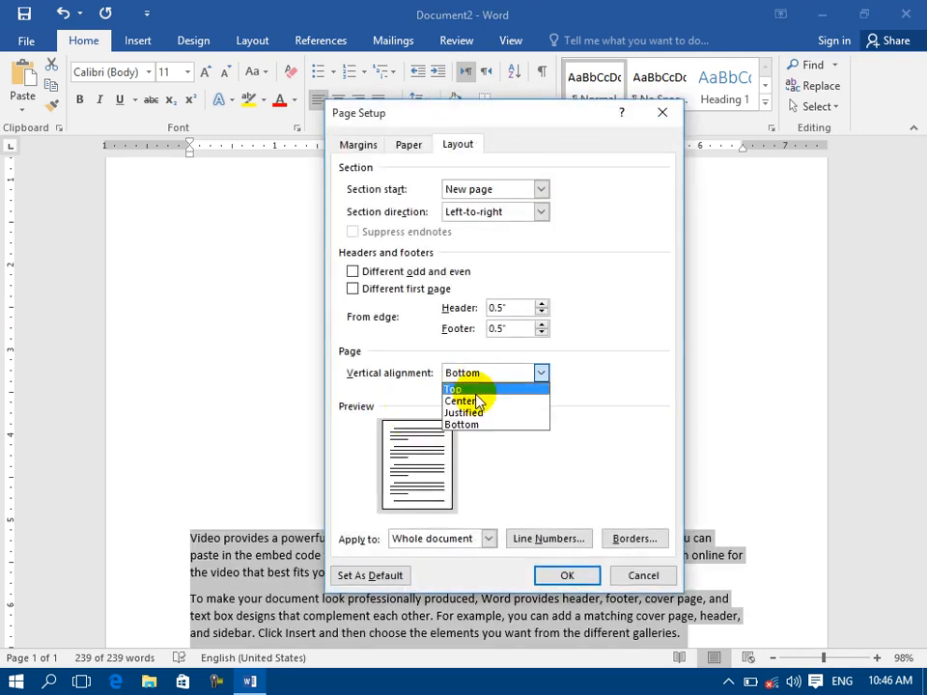
pyautogui.click(481, 389)
pyautogui.click(564, 575)
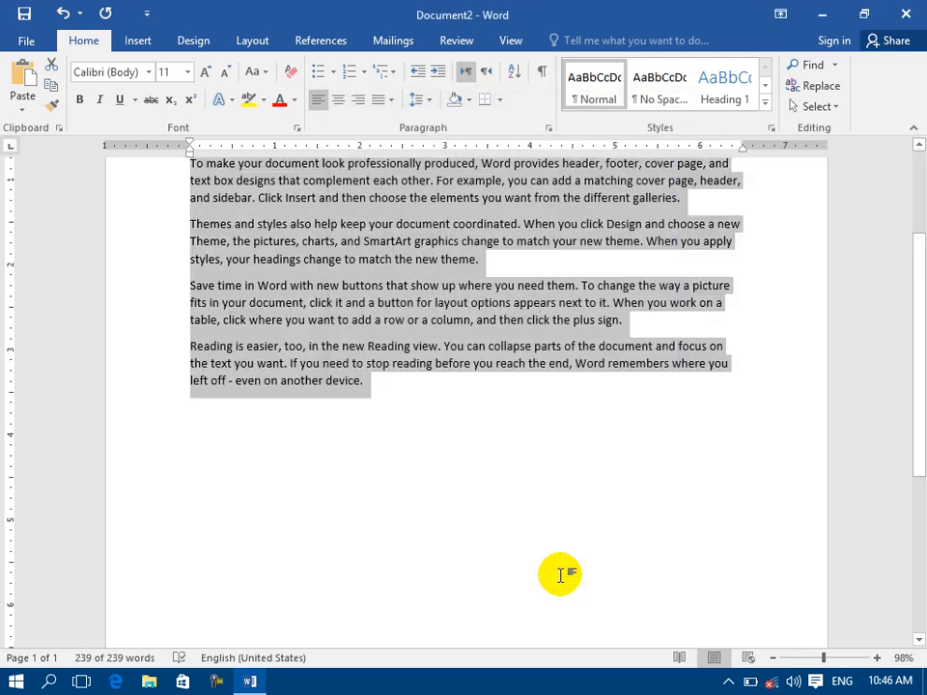
# Review the page setup scope choices and the line numbering options, and return to the document without applying changes.
pyautogui.doubleClick(6, 306)
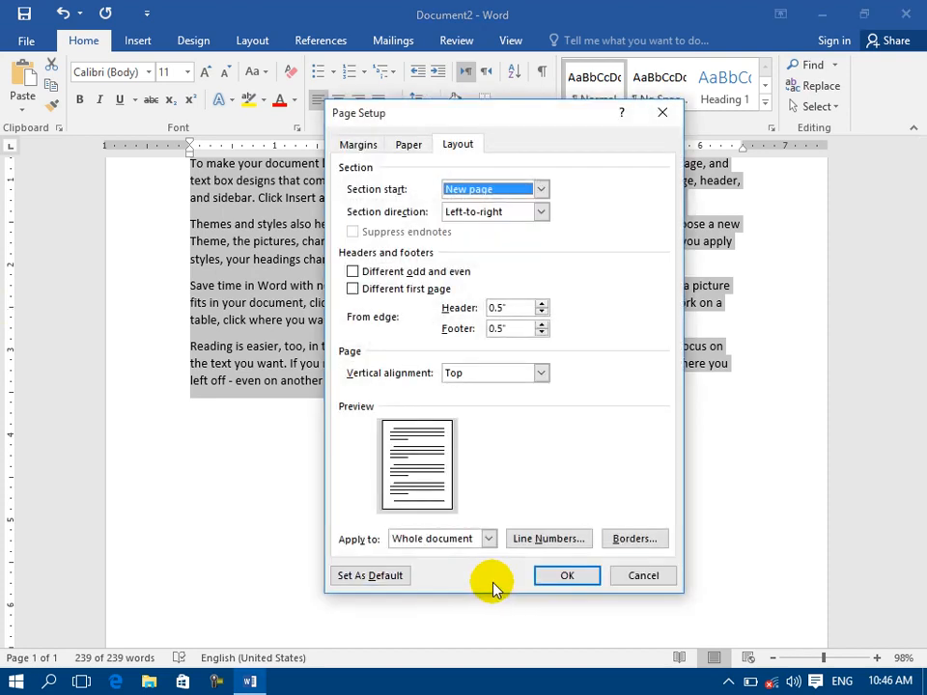
pyautogui.click(406, 539)
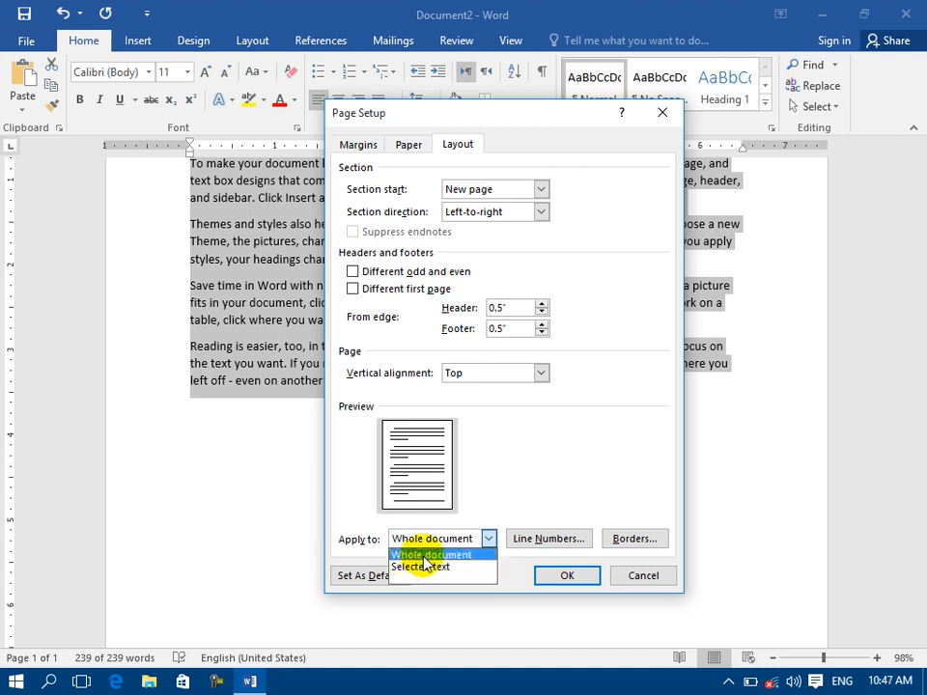
pyautogui.click(487, 555)
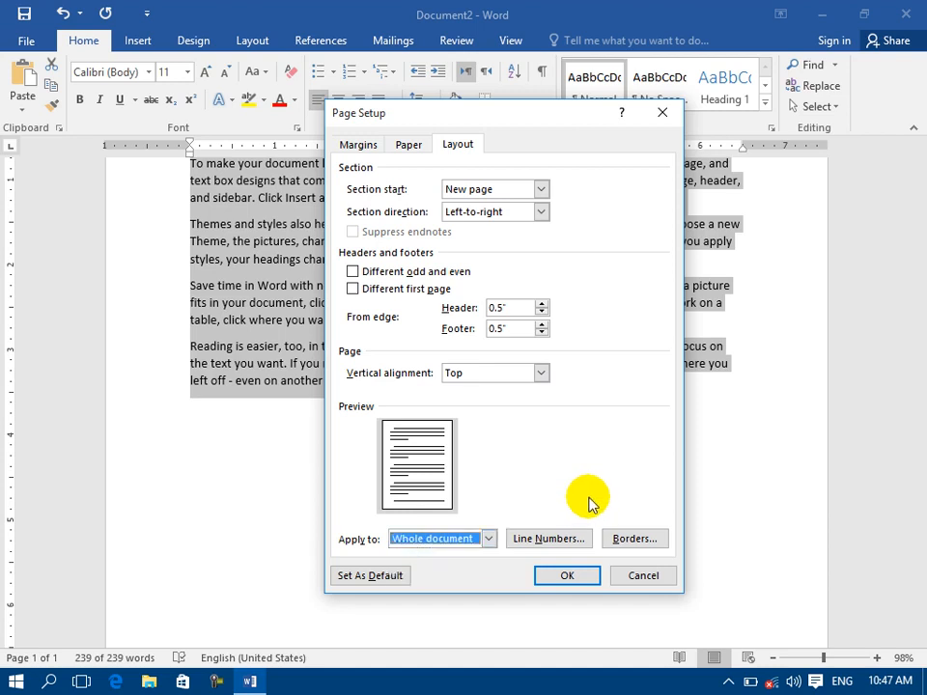
pyautogui.click(543, 546)
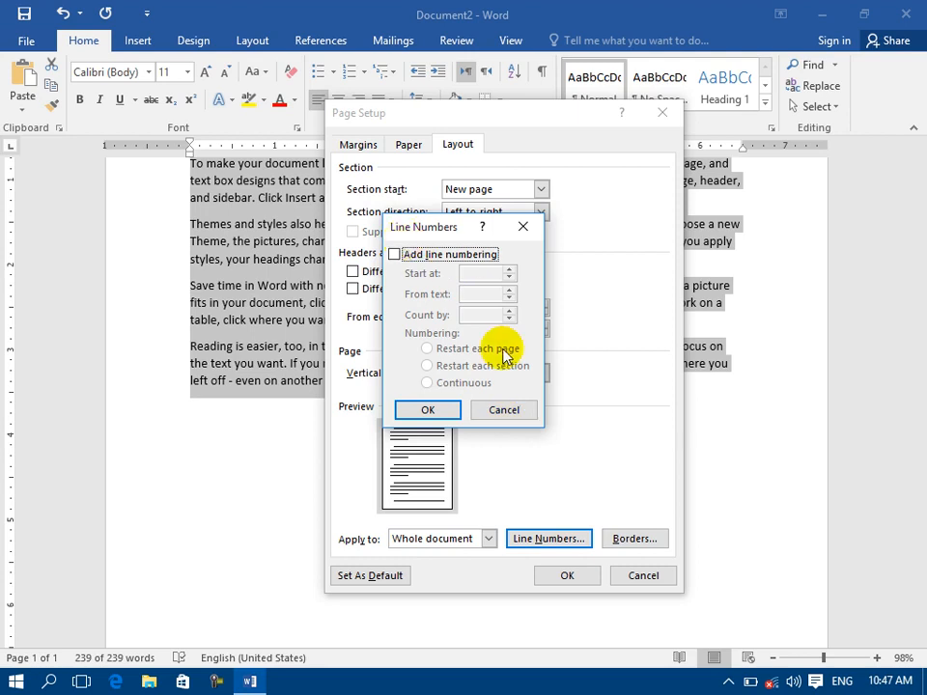
pyautogui.click(513, 413)
pyautogui.click(625, 584)
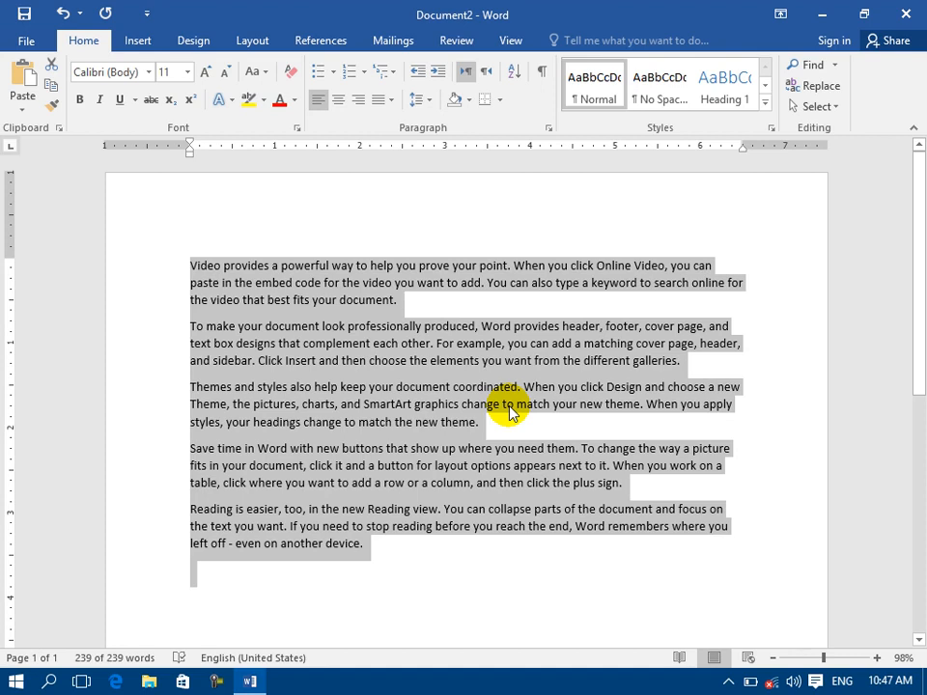
# Paste the copied sample text repeatedly to fill four pages, and add line numbering starting at 1 and restarting on each page.
pyautogui.hotkey('ctrl', 'v')
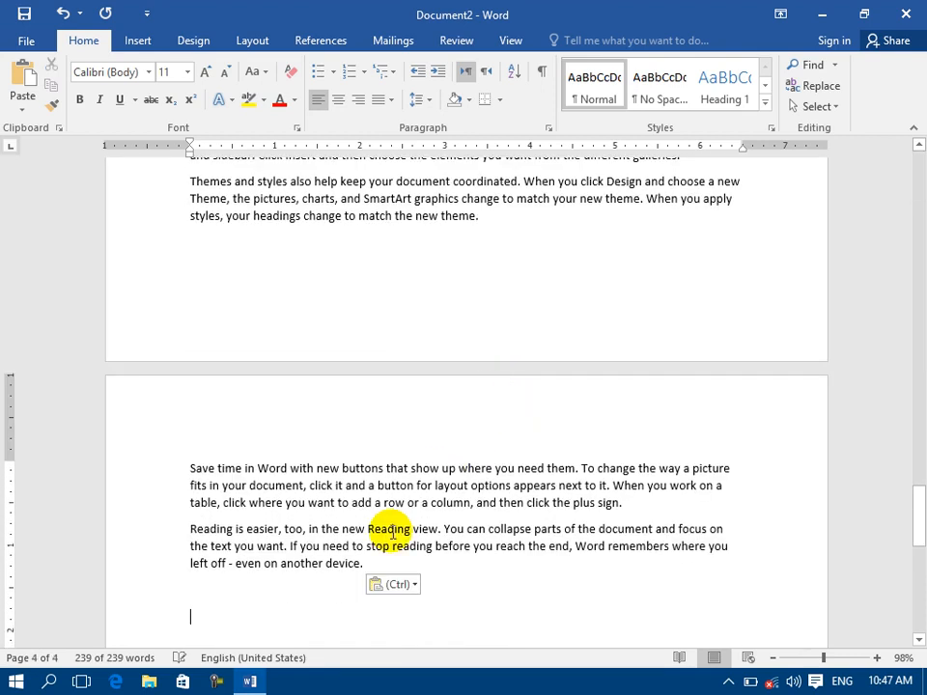
pyautogui.moveTo(372, 570); pyautogui.dragTo(158, 480)
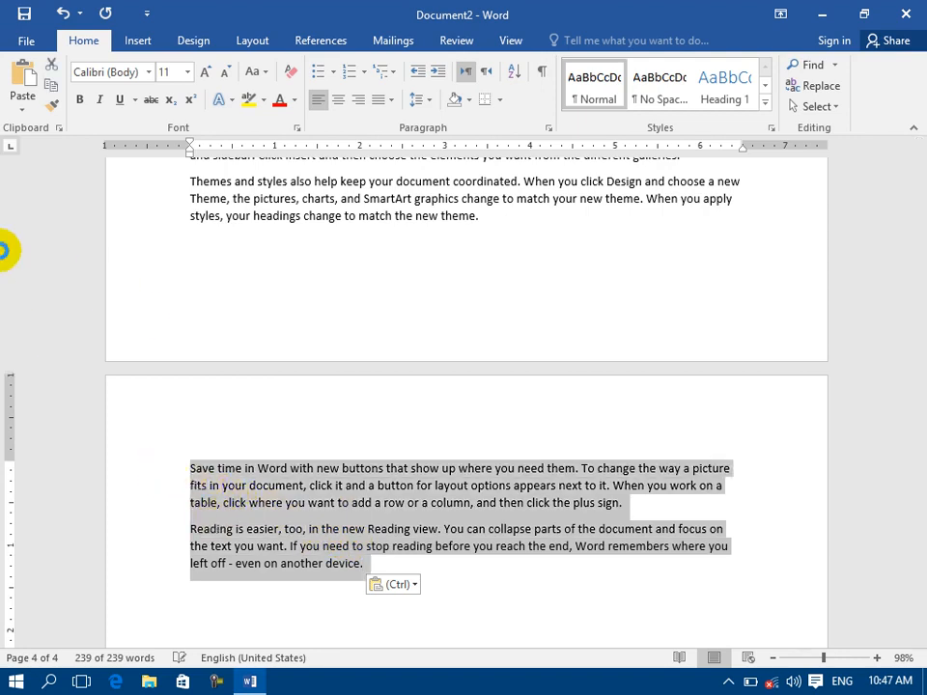
pyautogui.doubleClick(4, 249)
pyautogui.click(464, 144)
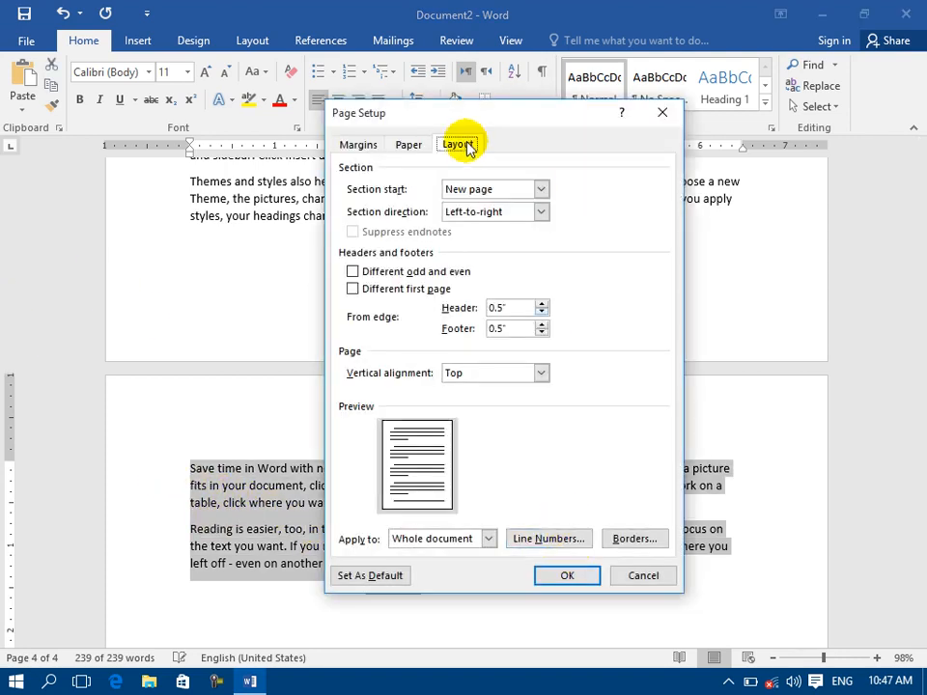
pyautogui.click(549, 537)
pyautogui.click(395, 255)
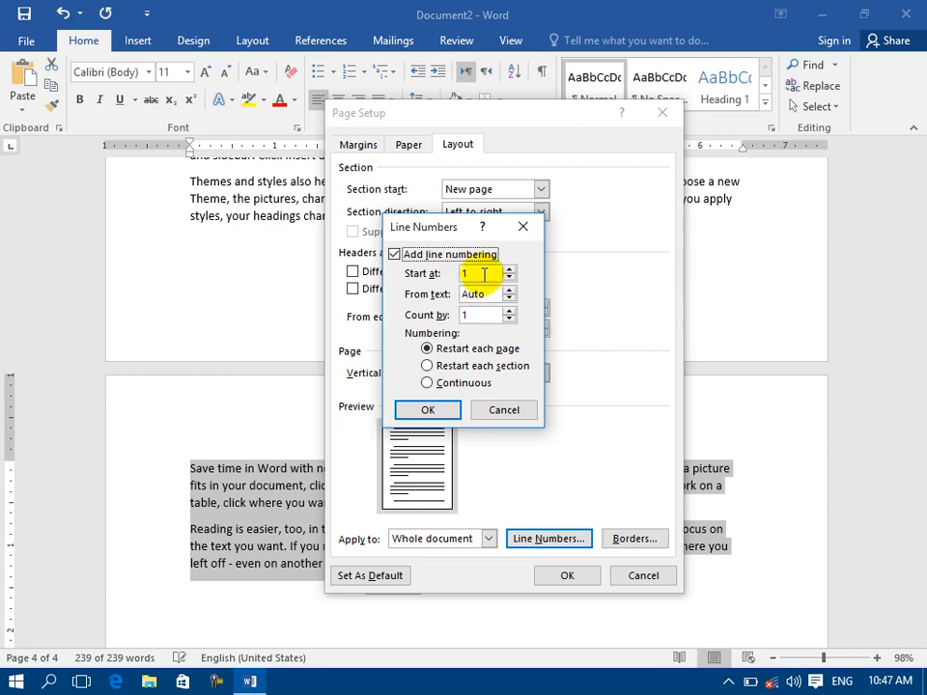
pyautogui.click(445, 409)
pyautogui.click(576, 577)
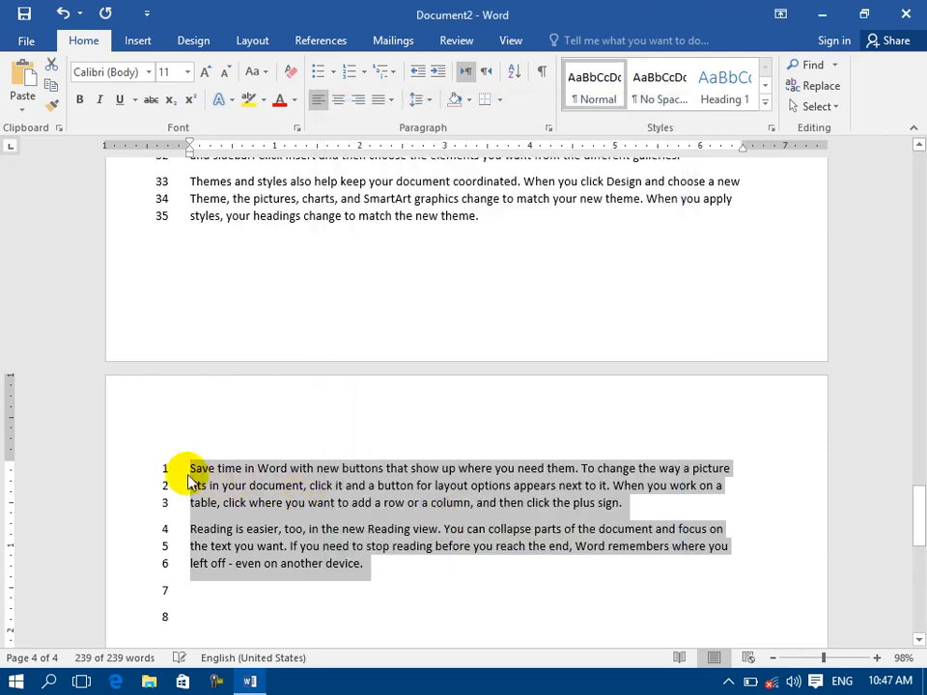
# Set the whole document's line numbering to start at 4, keeping the restart on each page, and check the page starts.
pyautogui.scroll(15, 206, 450)
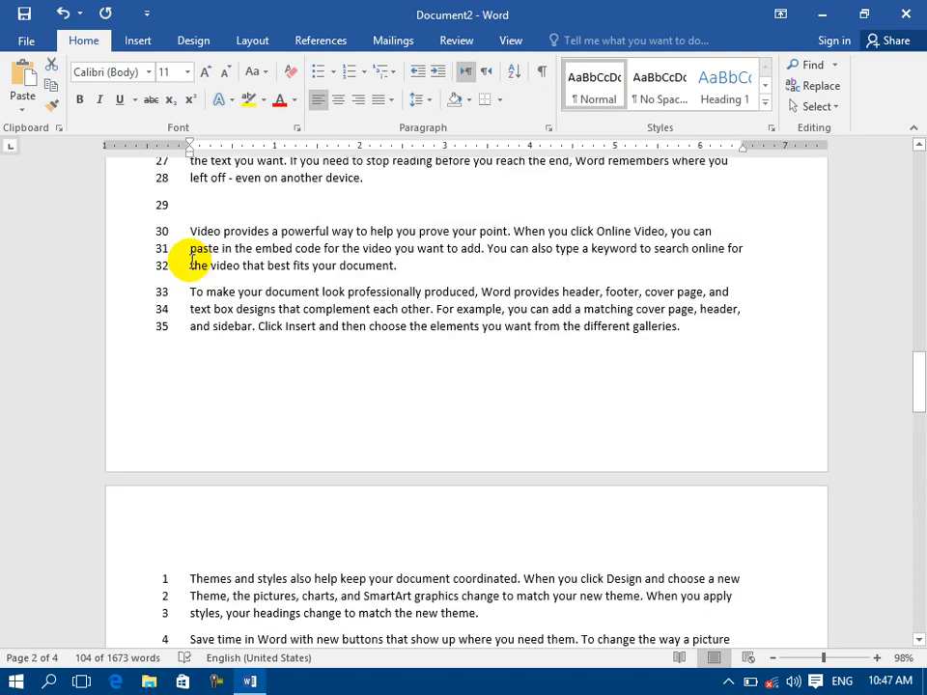
pyautogui.doubleClick(3, 187)
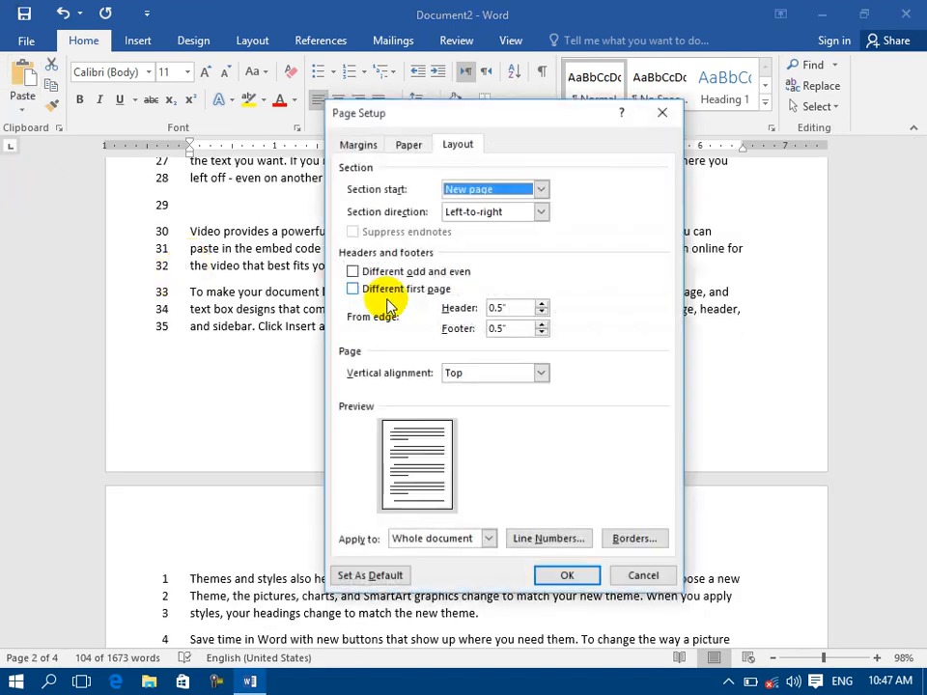
pyautogui.click(532, 539)
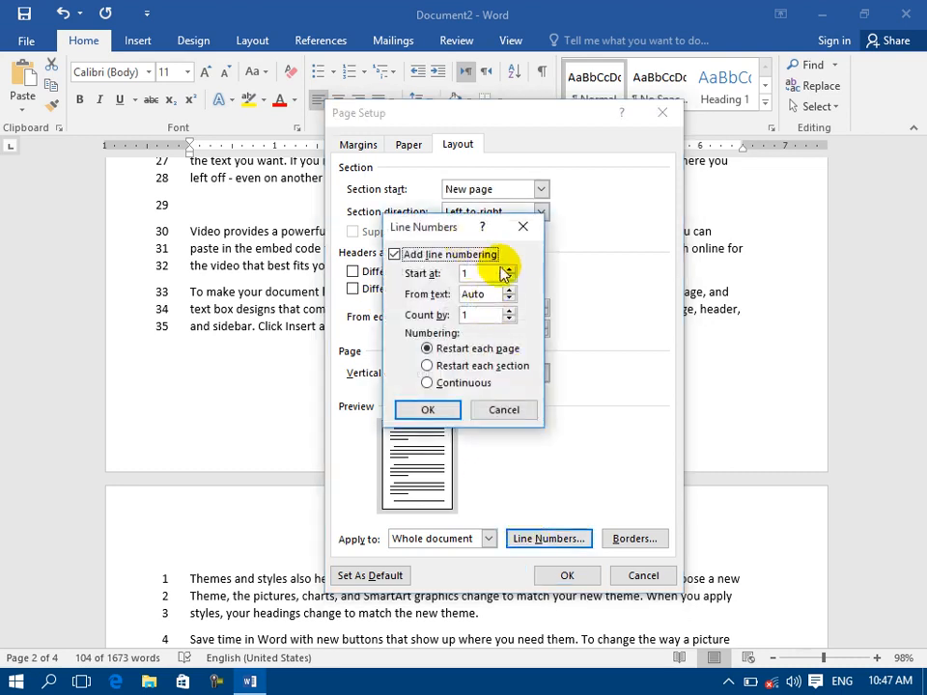
pyautogui.click(509, 269)
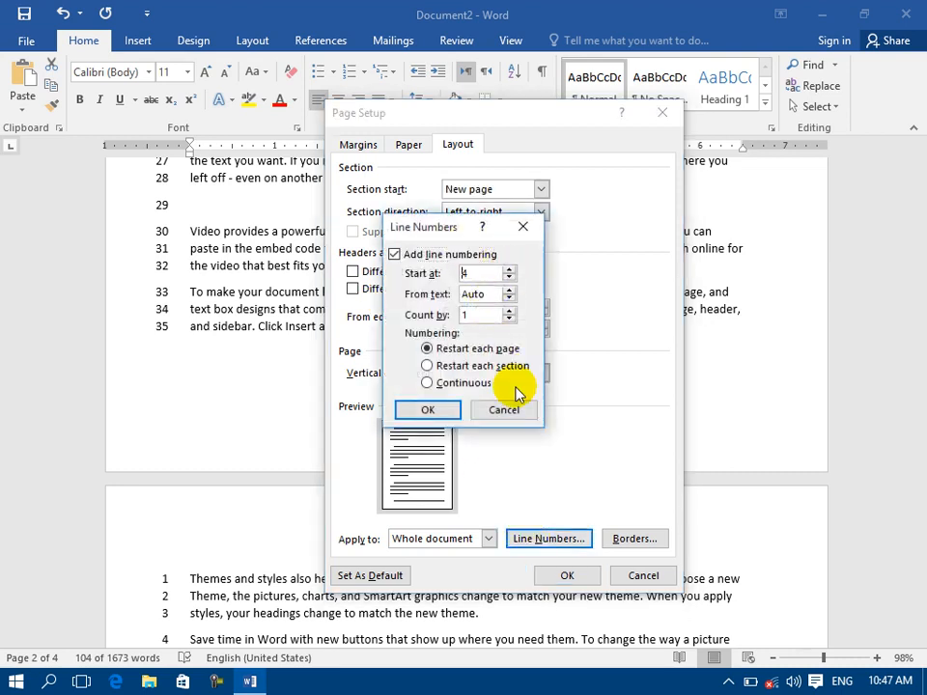
pyautogui.click(560, 577)
pyautogui.click(426, 409)
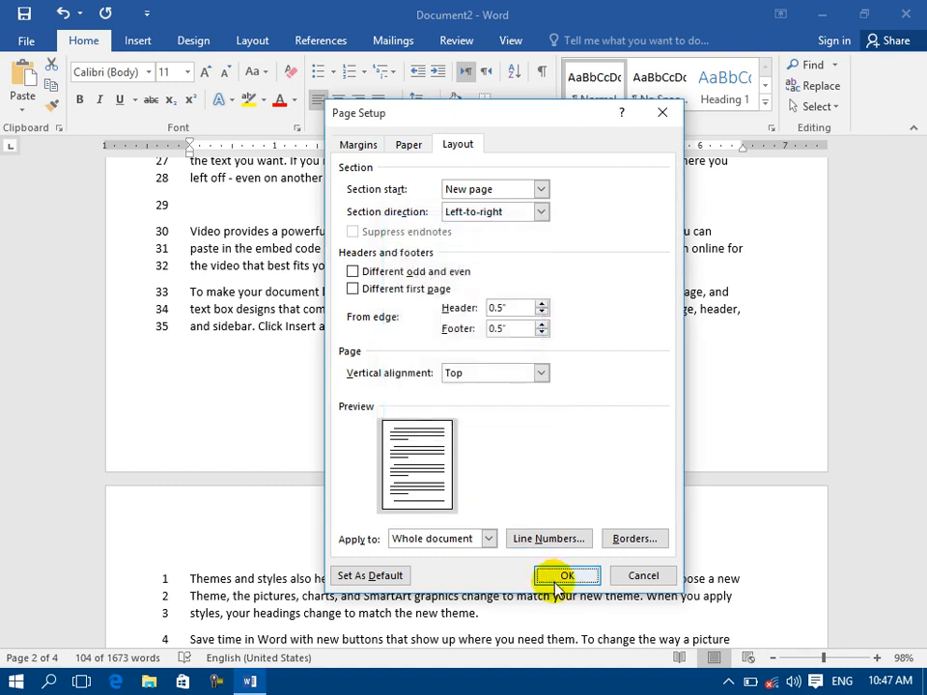
pyautogui.click(560, 576)
pyautogui.scroll(10, 244, 347)
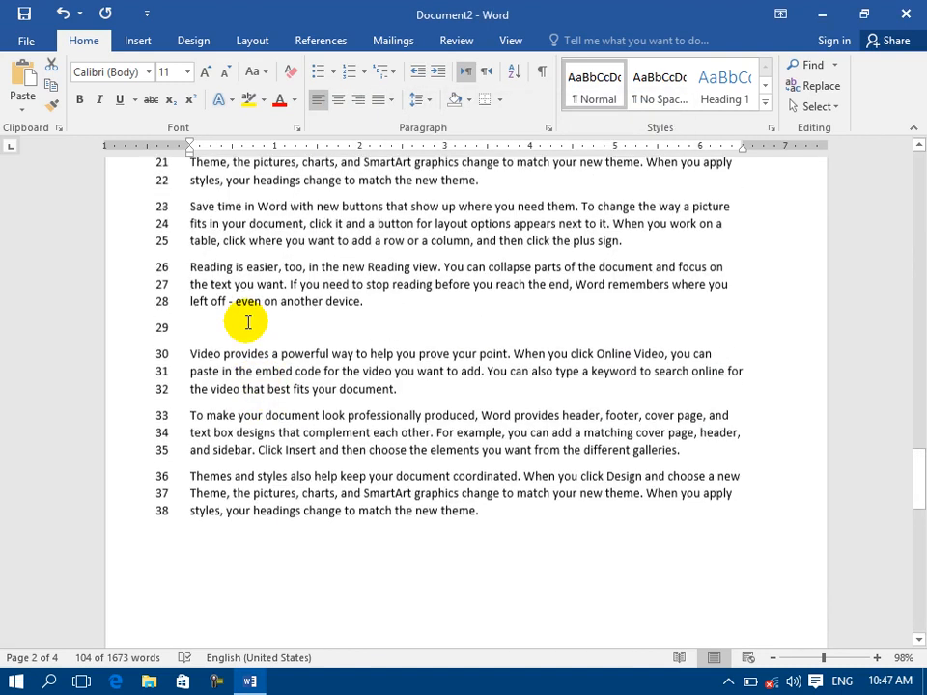
pyautogui.scroll(5, 98, 279)
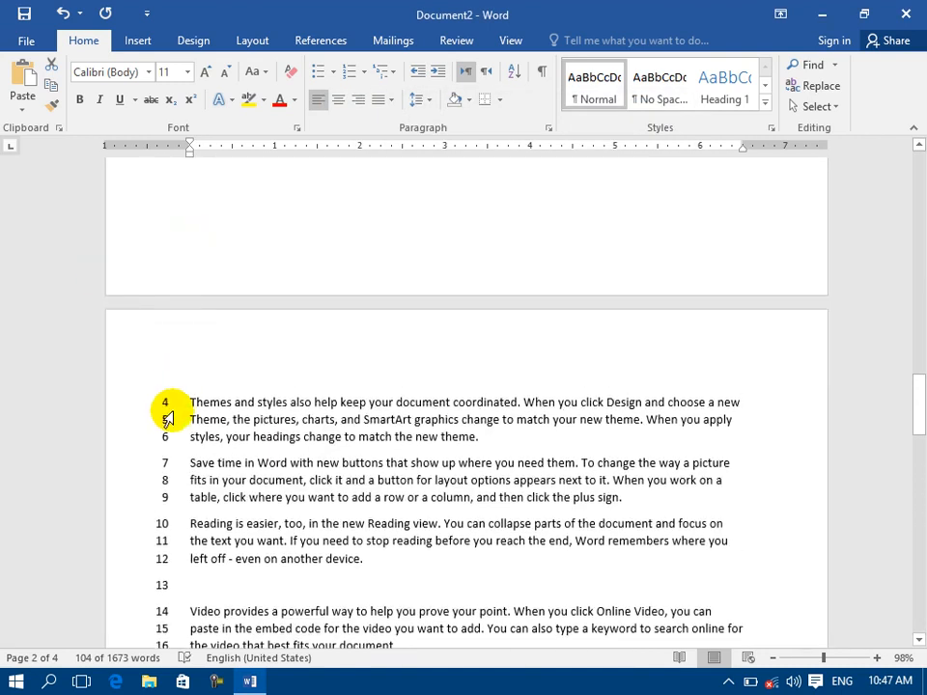
# Set the line numbers' distance from the text to 1" for the whole document and check the pages.
pyautogui.doubleClick(3, 253)
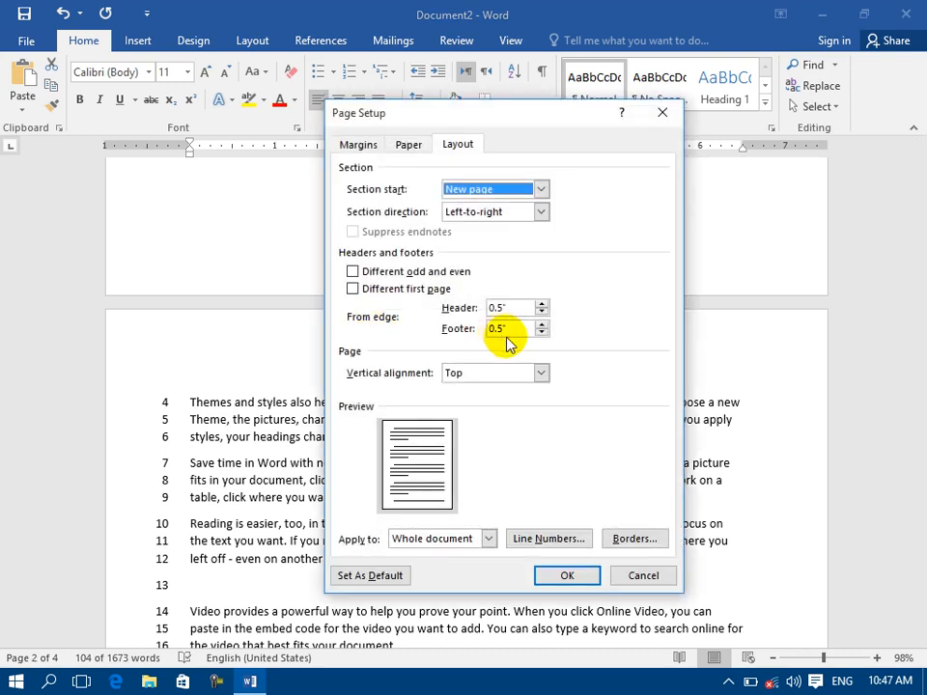
pyautogui.click(537, 541)
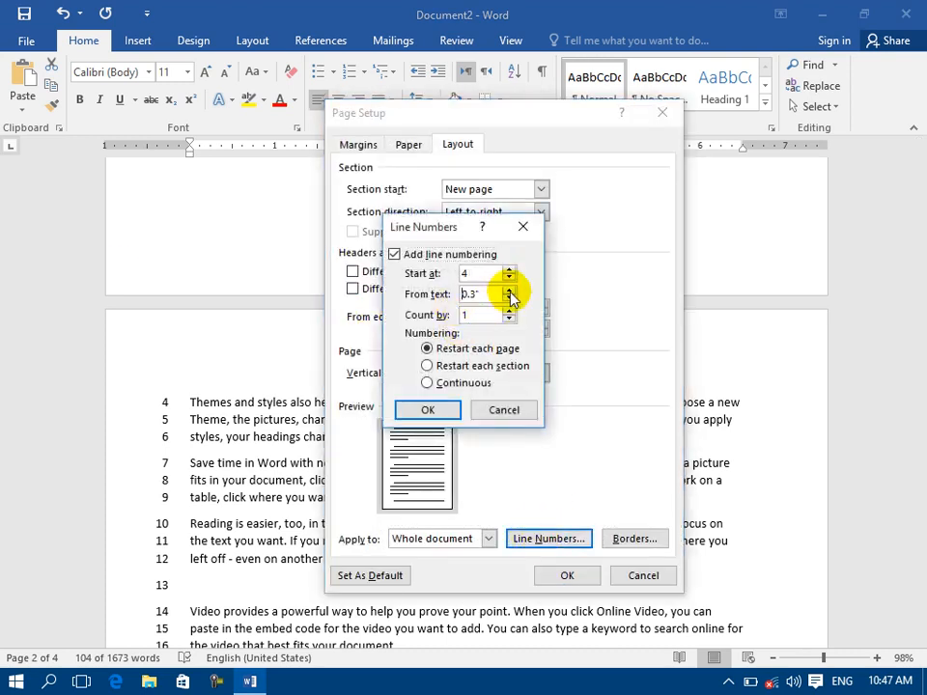
pyautogui.click(509, 290)
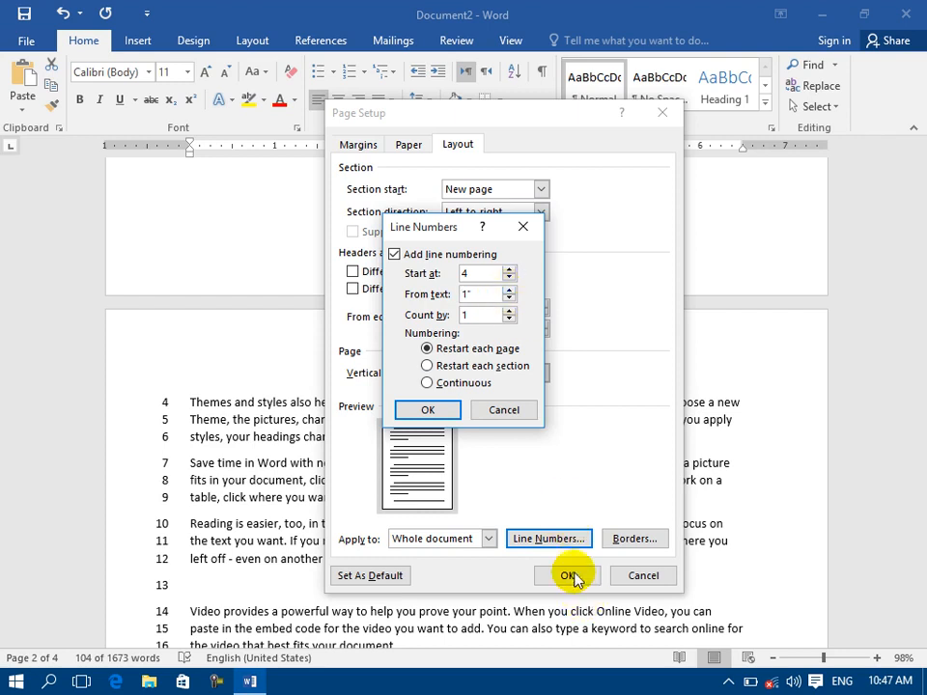
pyautogui.click(428, 409)
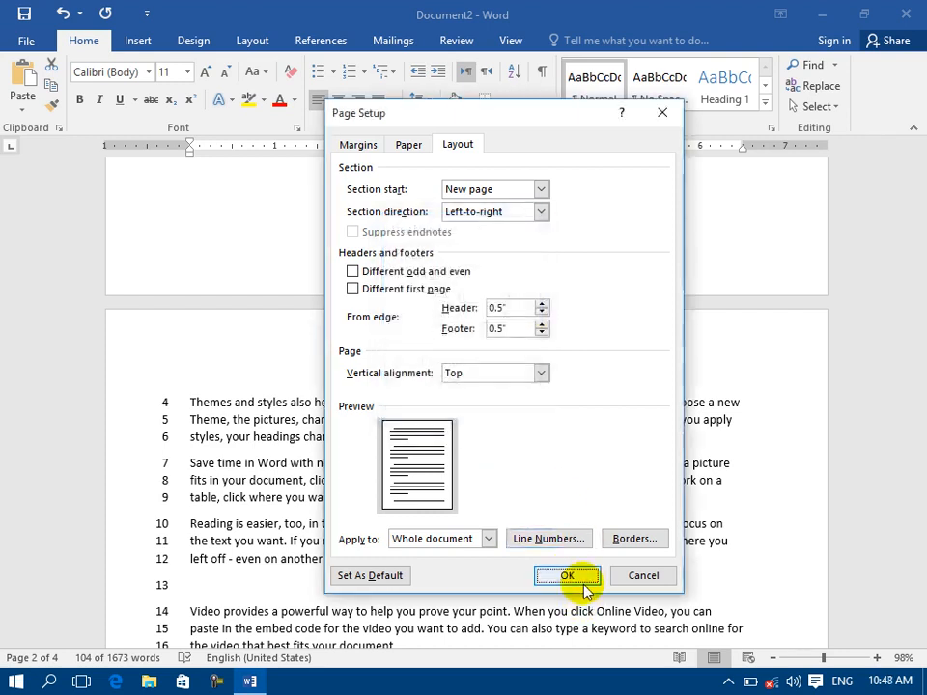
pyautogui.click(568, 577)
pyautogui.scroll(10, 231, 357)
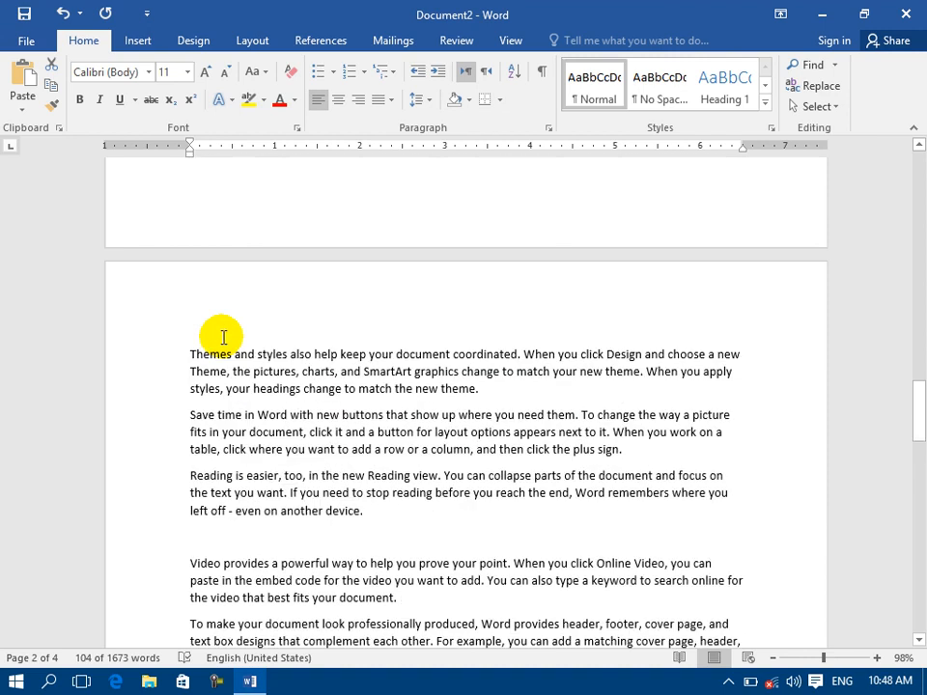
pyautogui.scroll(6, 222, 338)
pyautogui.scroll(-7, 223, 335)
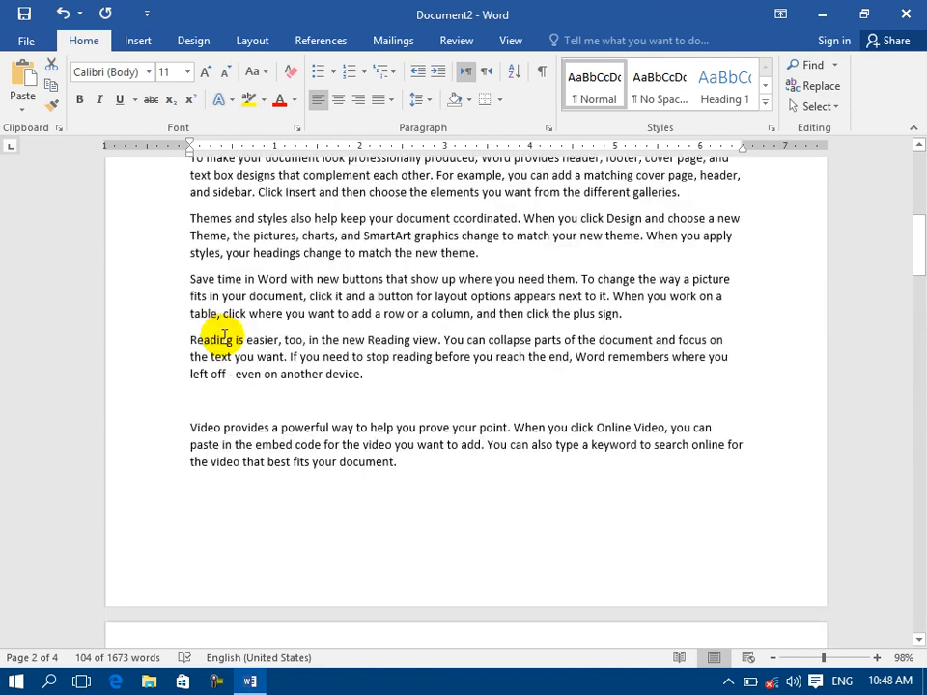
# Return the line numbers' distance from the text to Auto for the whole document.
pyautogui.doubleClick(9, 310)
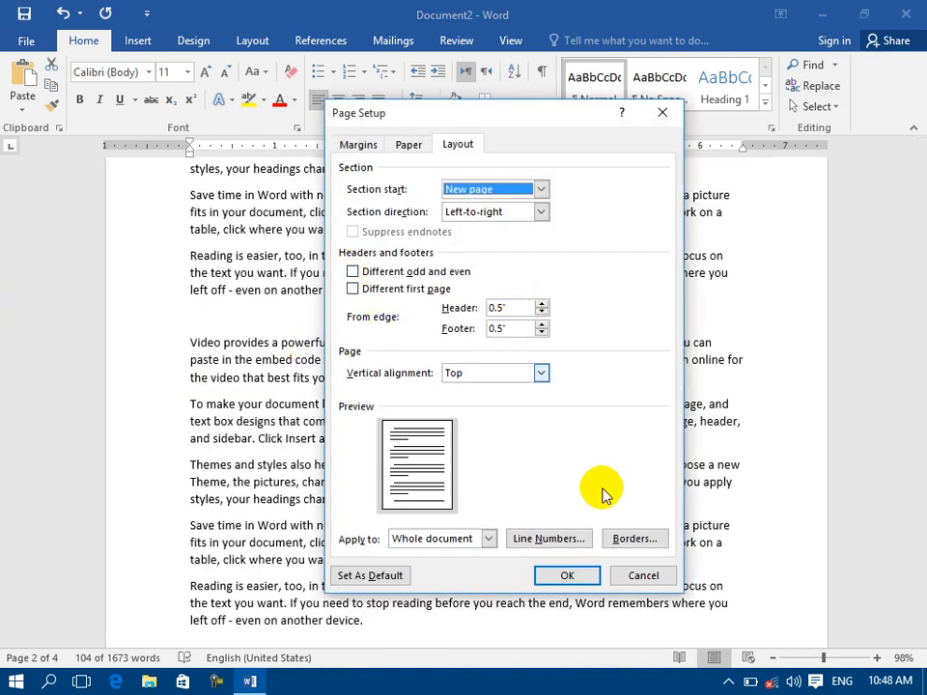
pyautogui.click(566, 540)
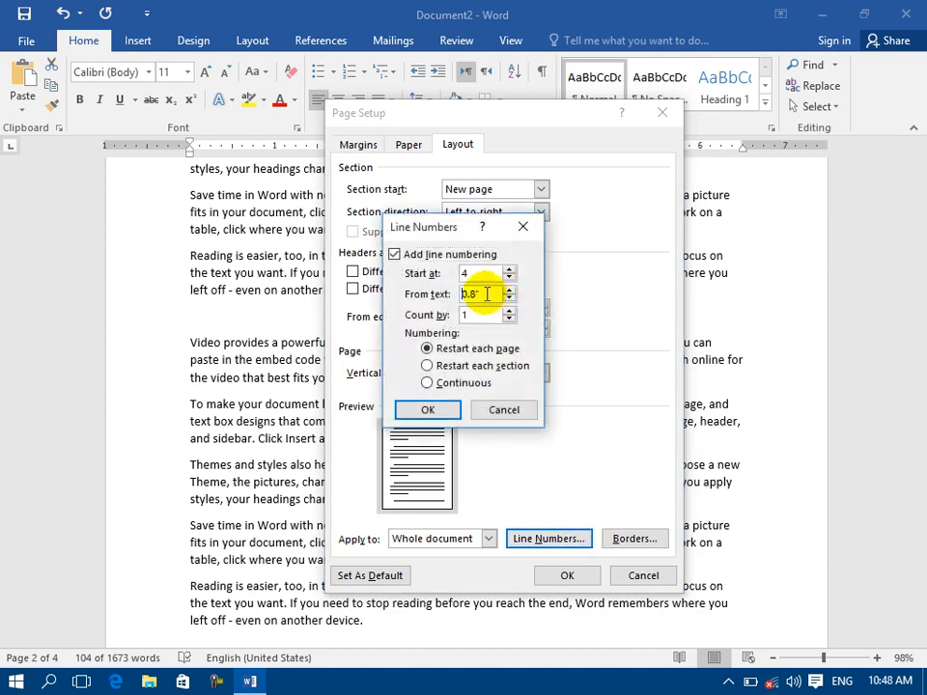
pyautogui.moveTo(488, 294); pyautogui.dragTo(421, 299)
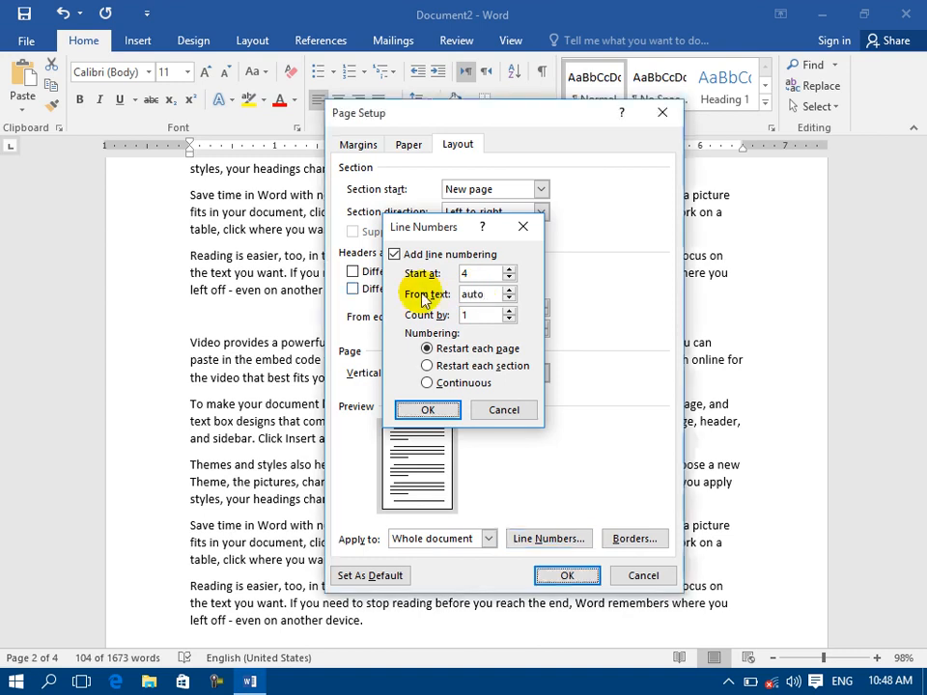
pyautogui.press('Return')
pyautogui.click(579, 576)
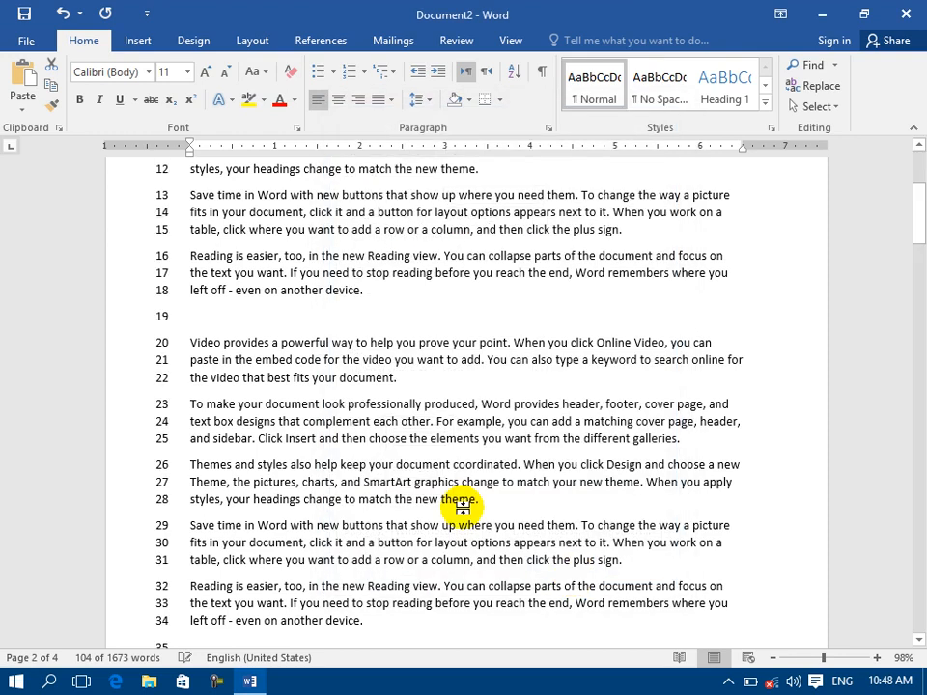
# Set the line numbering to count by 3 for the whole document, and highlight the three-line paragraph numbered 33 to check the interval.
pyautogui.doubleClick(8, 320)
pyautogui.click(534, 538)
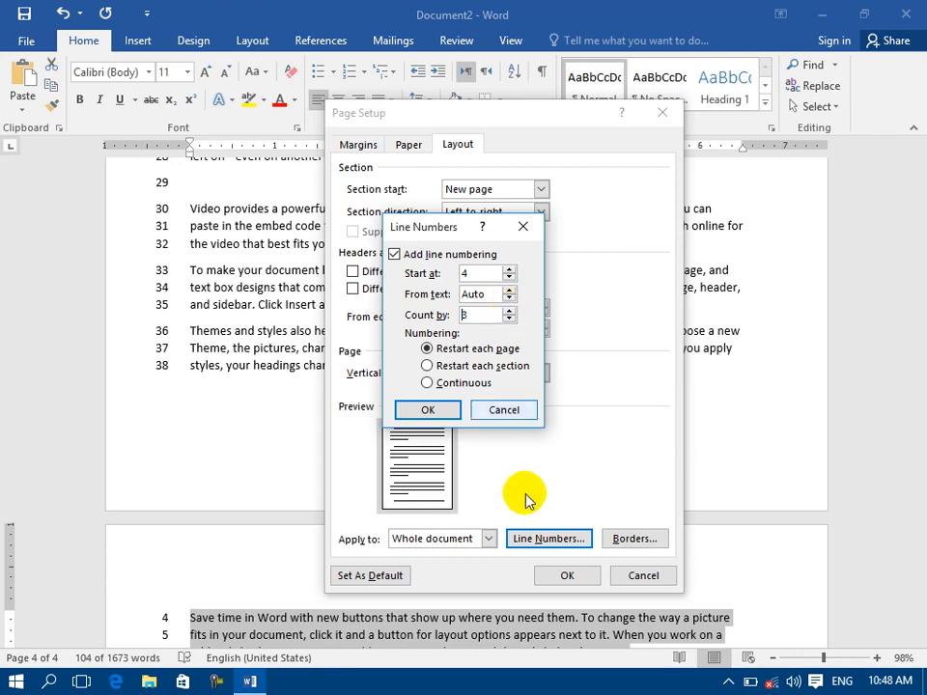
pyautogui.click(425, 409)
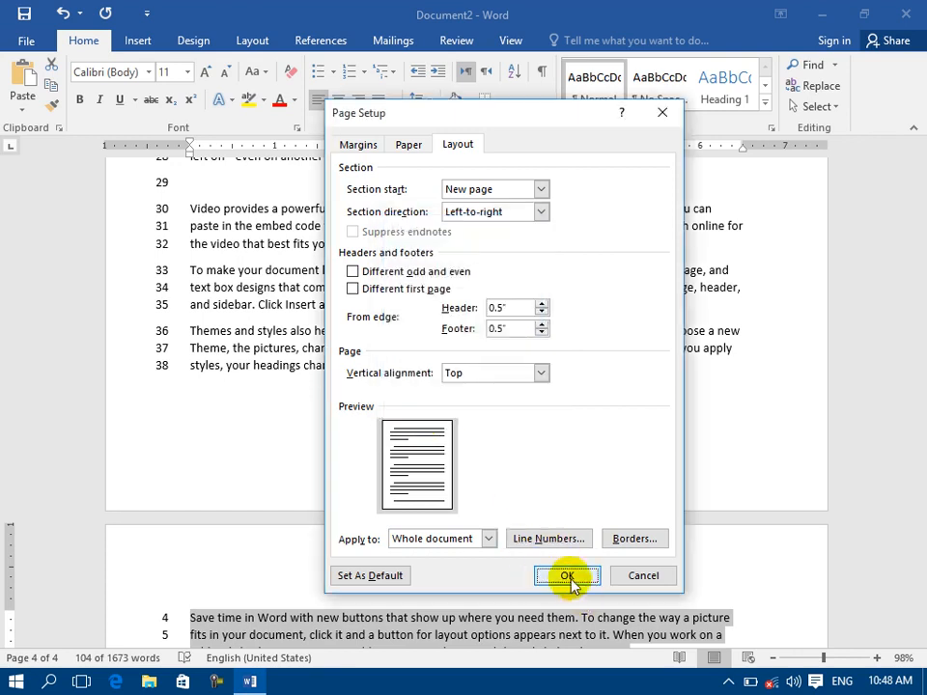
pyautogui.click(569, 577)
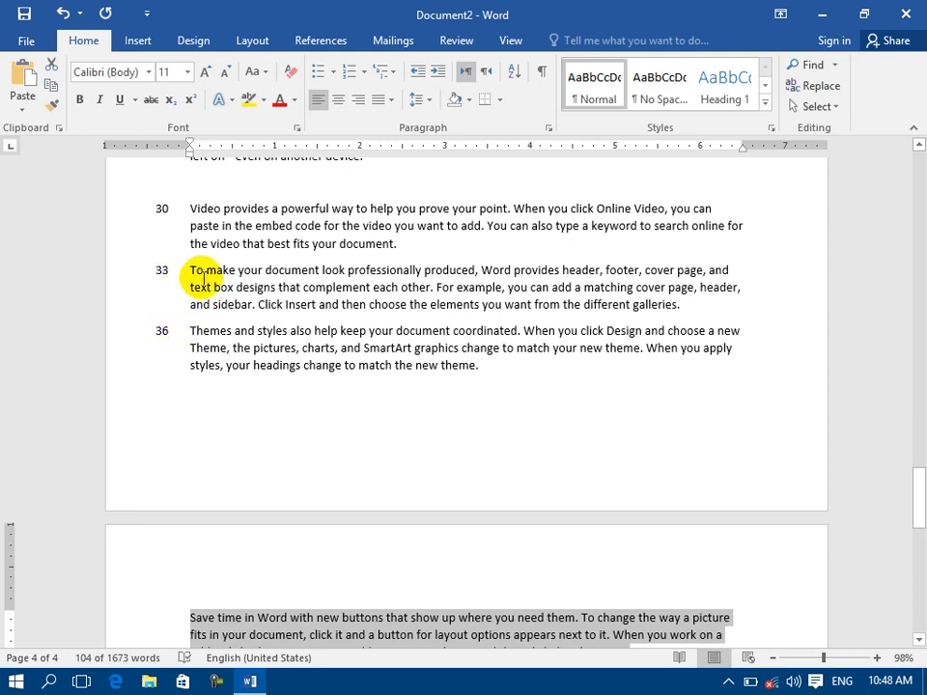
pyautogui.moveTo(192, 272); pyautogui.dragTo(234, 305)
pyautogui.moveTo(199, 269); pyautogui.dragTo(693, 308)
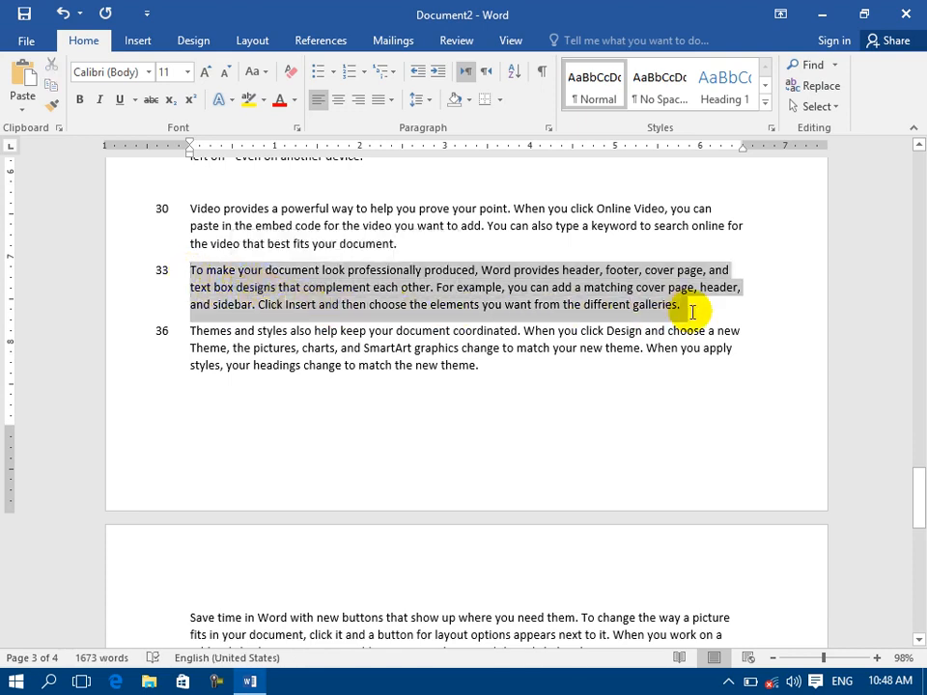
# Review the line numbering settings with Restart each page active, and examine the numbers across the page break.
pyautogui.doubleClick(5, 232)
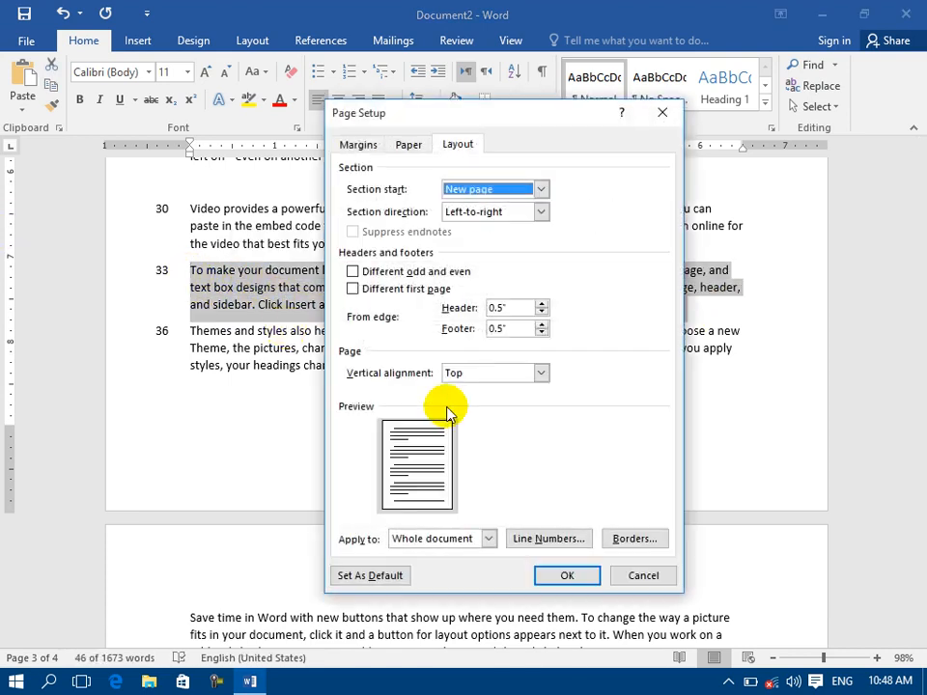
pyautogui.click(548, 537)
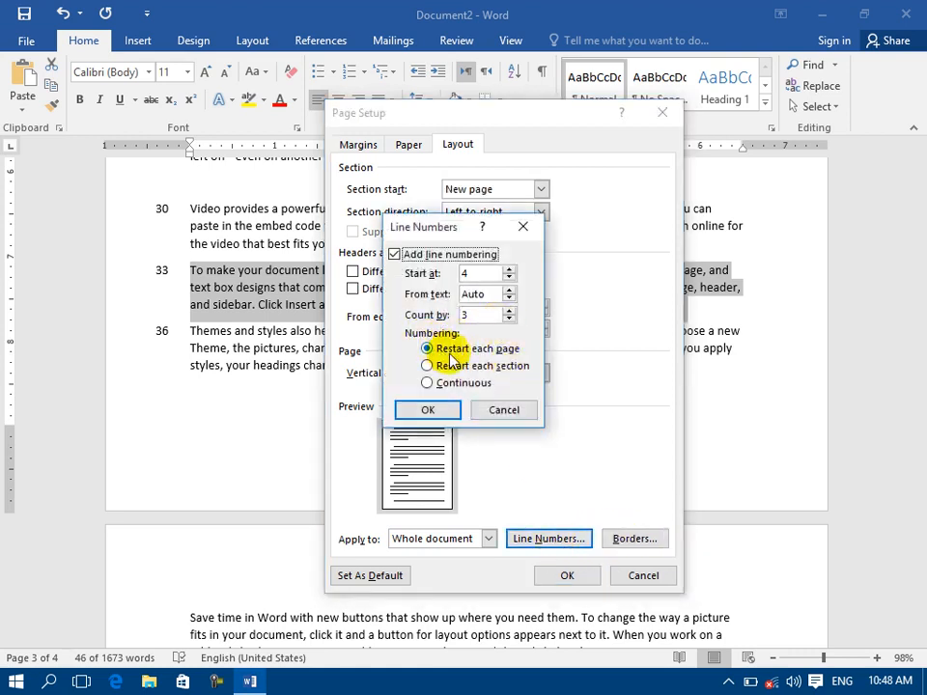
pyautogui.click(444, 412)
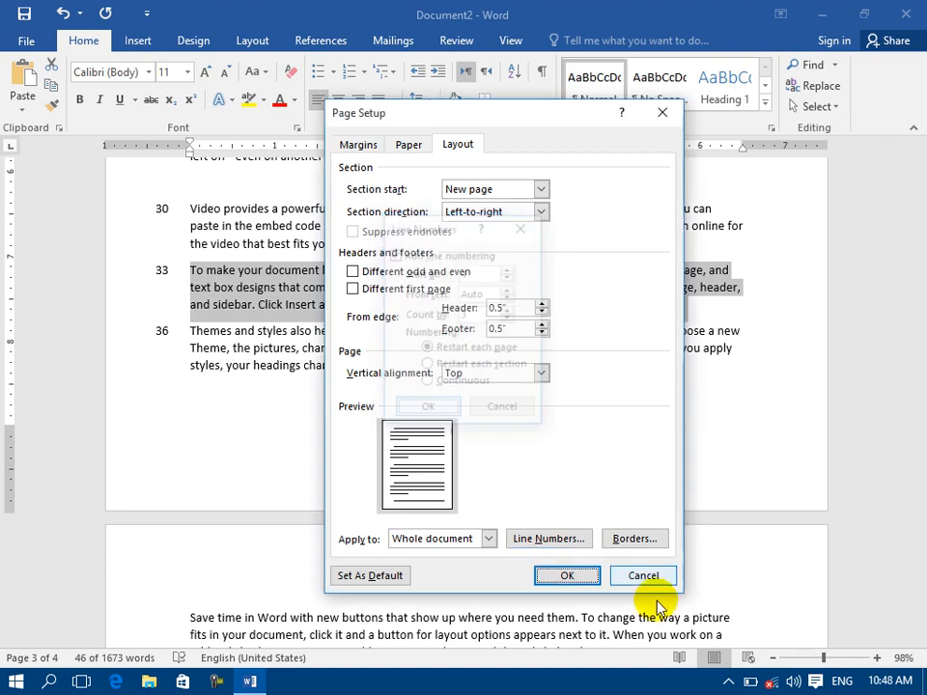
pyautogui.click(590, 581)
pyautogui.scroll(12, 248, 289)
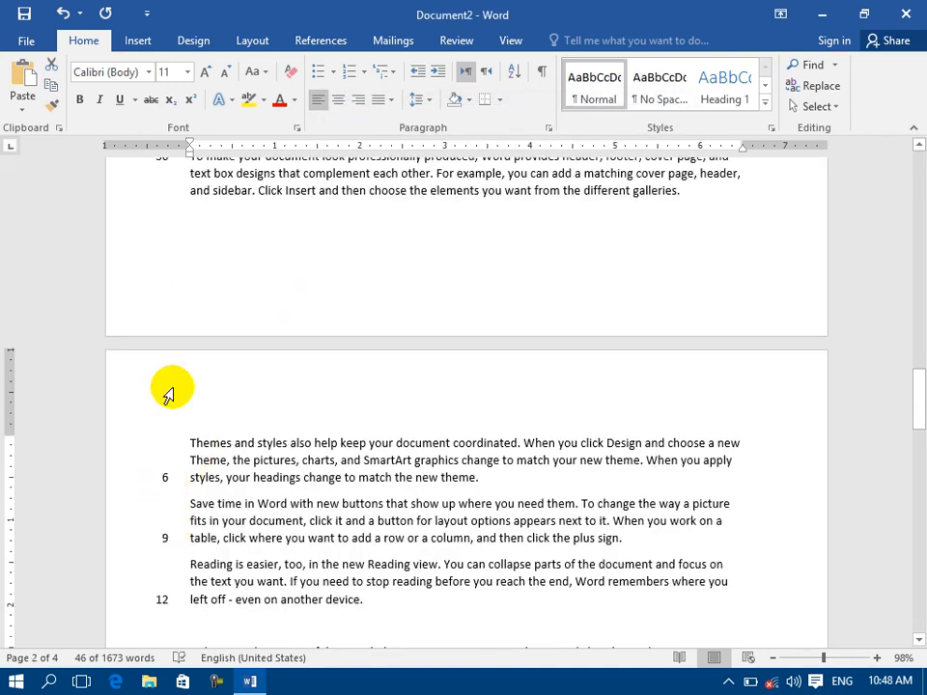
pyautogui.scroll(3, 165, 527)
pyautogui.scroll(-2, 153, 333)
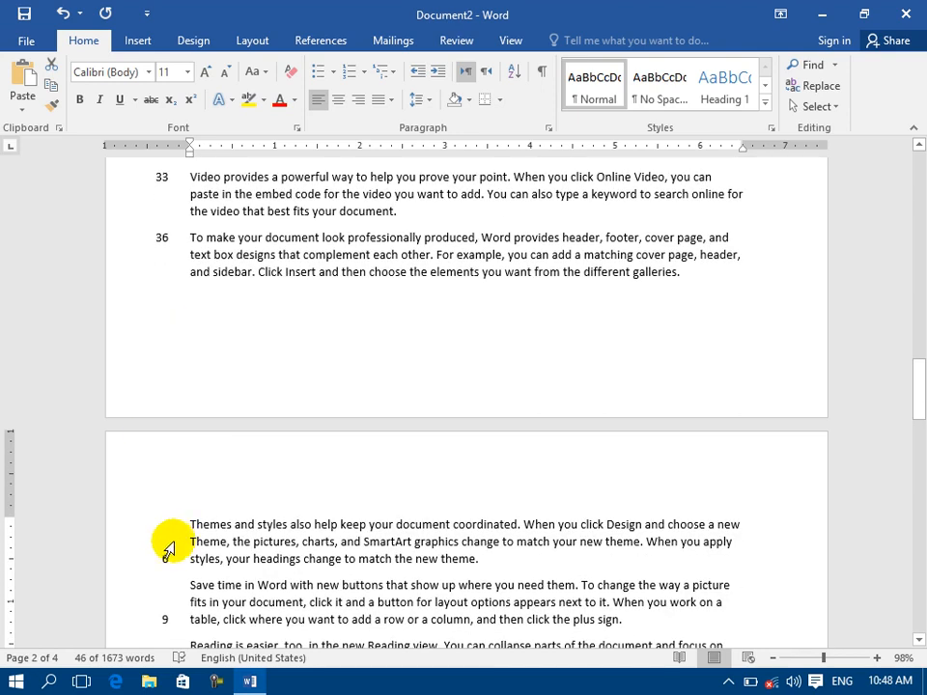
# Set the whole document's line numbering to Restart each section and check the numbers across pages.
pyautogui.doubleClick(5, 436)
pyautogui.click(558, 546)
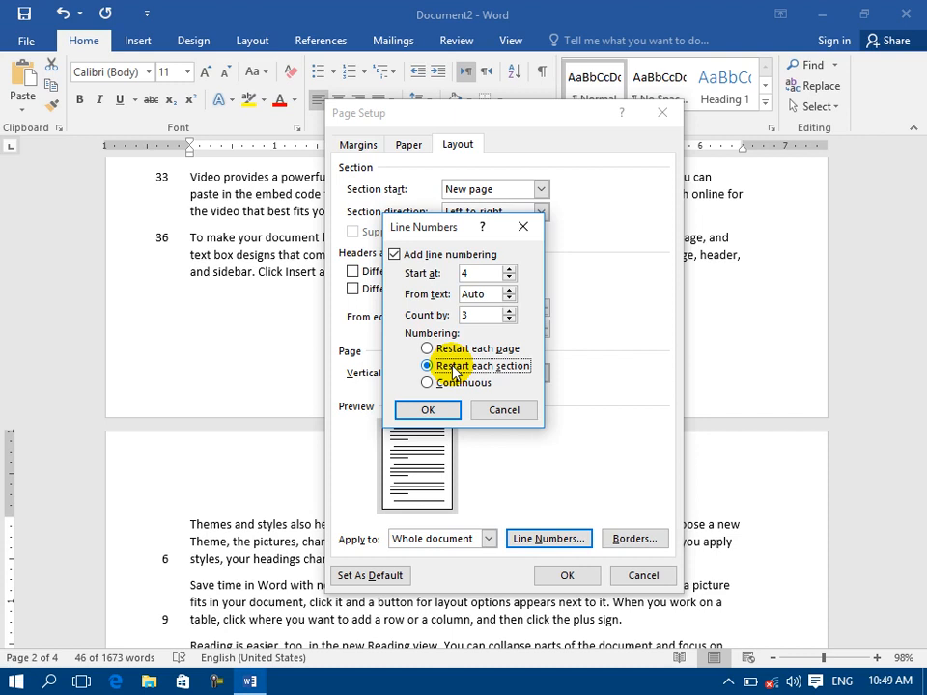
pyautogui.click(422, 410)
pyautogui.click(566, 575)
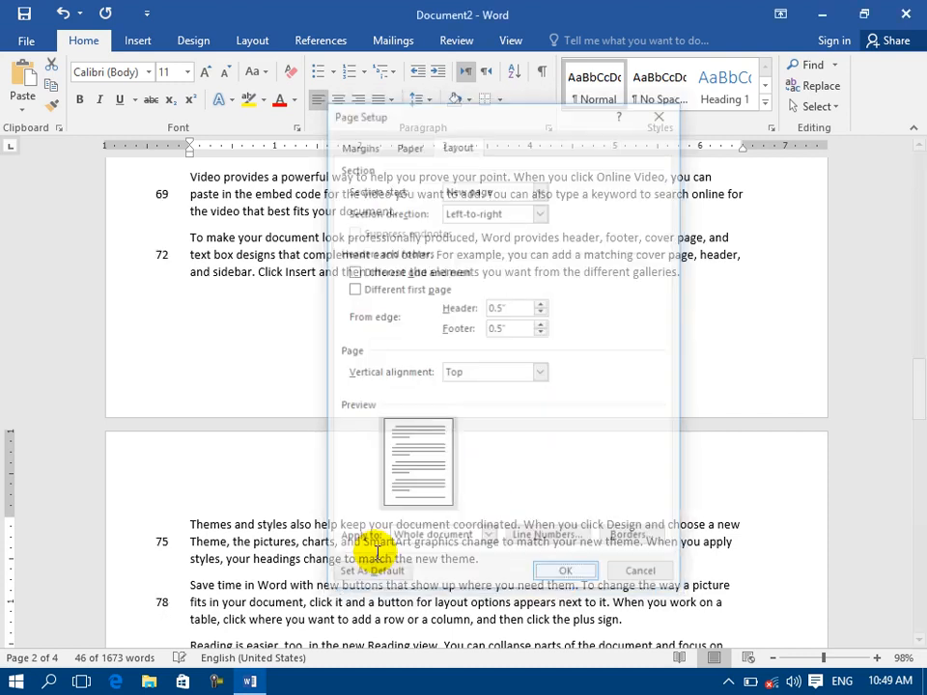
pyautogui.scroll(7, 155, 460)
pyautogui.scroll(3, 189, 387)
# Set the whole document's line numbering to Continuous and check that the numbers run on across pages.
pyautogui.doubleClick(8, 290)
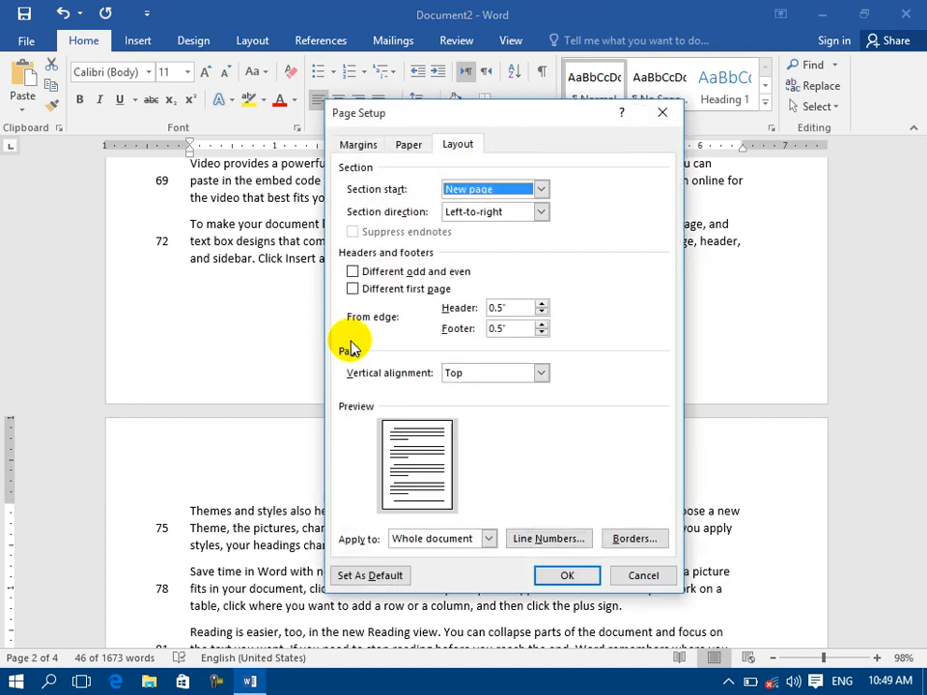
pyautogui.click(548, 538)
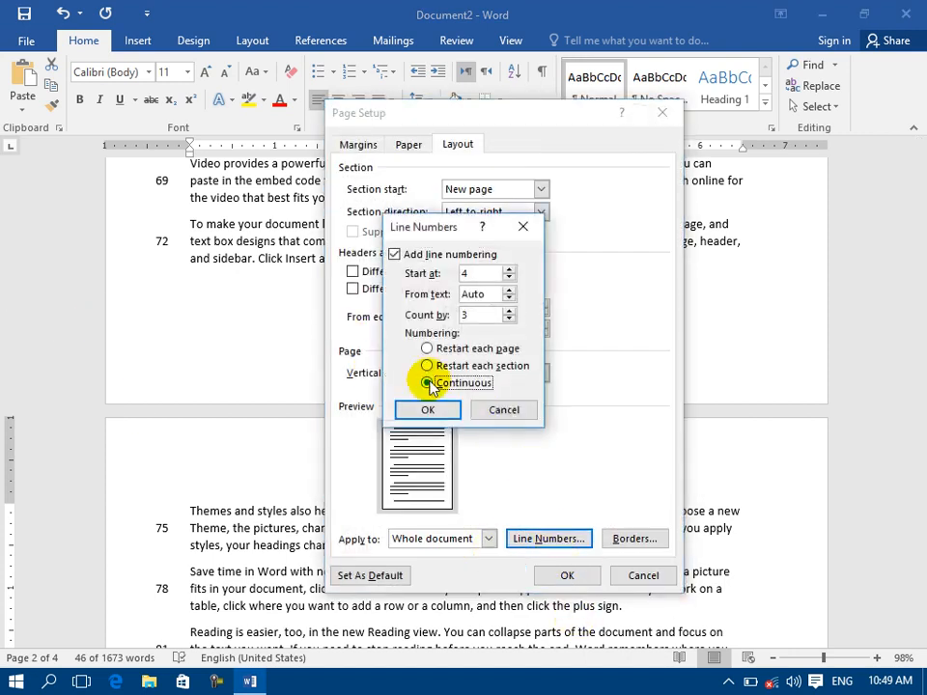
pyautogui.click(430, 383)
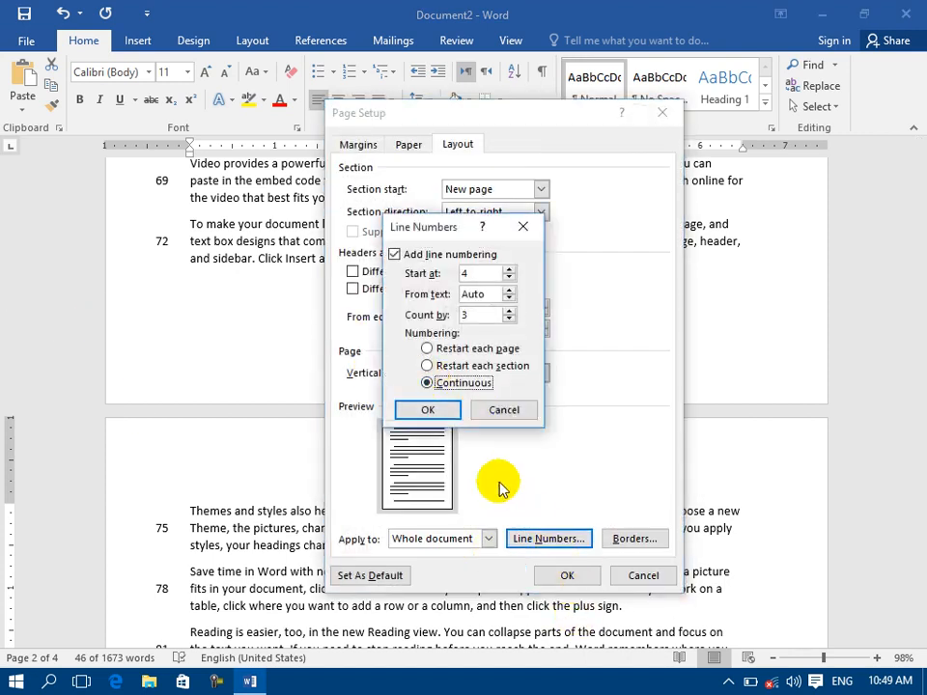
pyautogui.click(427, 410)
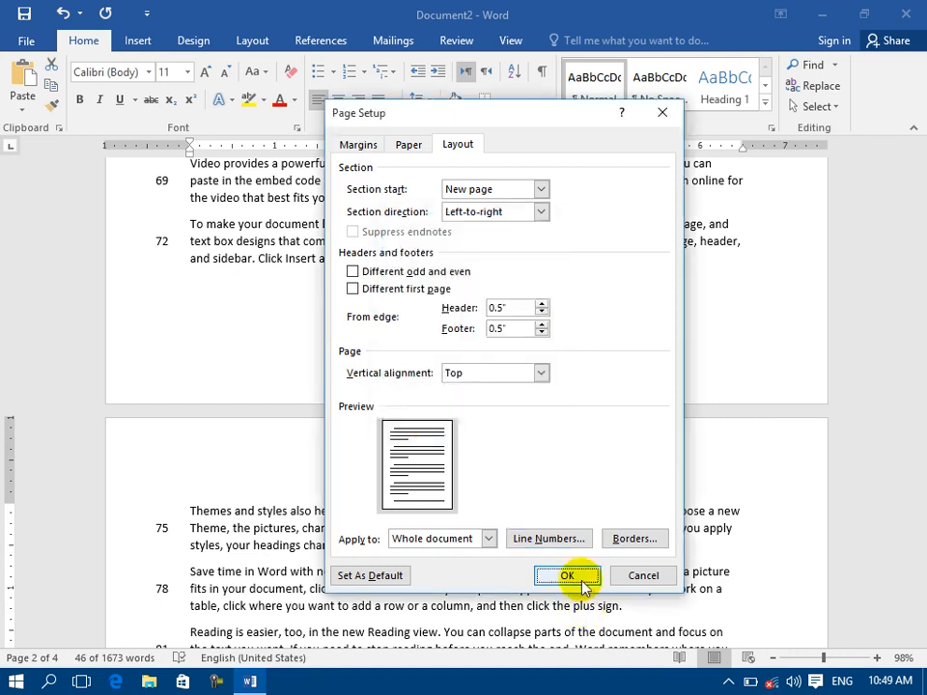
pyautogui.click(567, 576)
pyautogui.scroll(-4, 301, 471)
pyautogui.scroll(14, 301, 471)
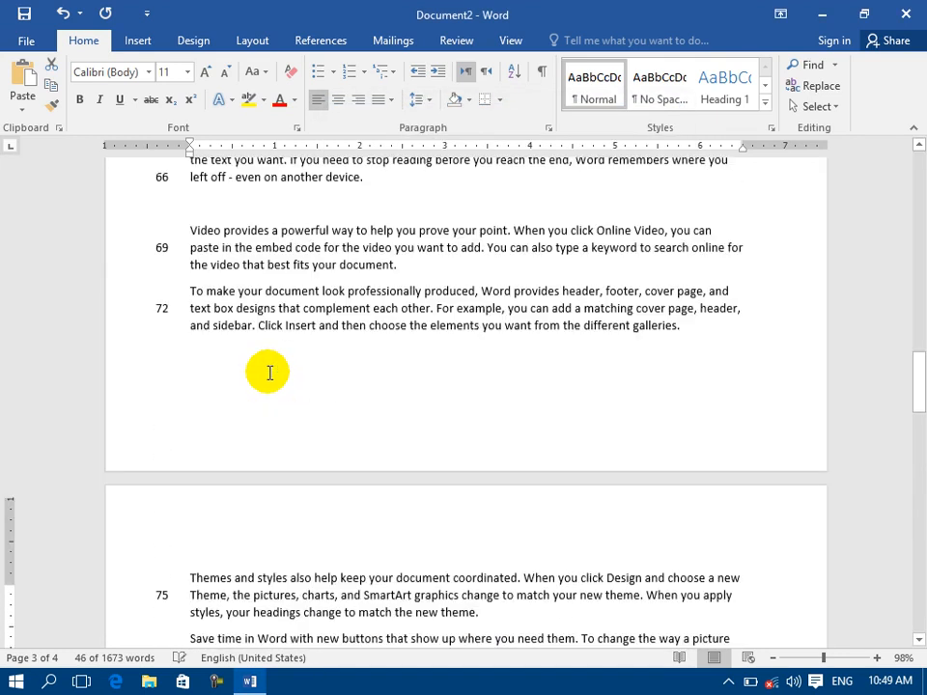
pyautogui.scroll(-3, 168, 374)
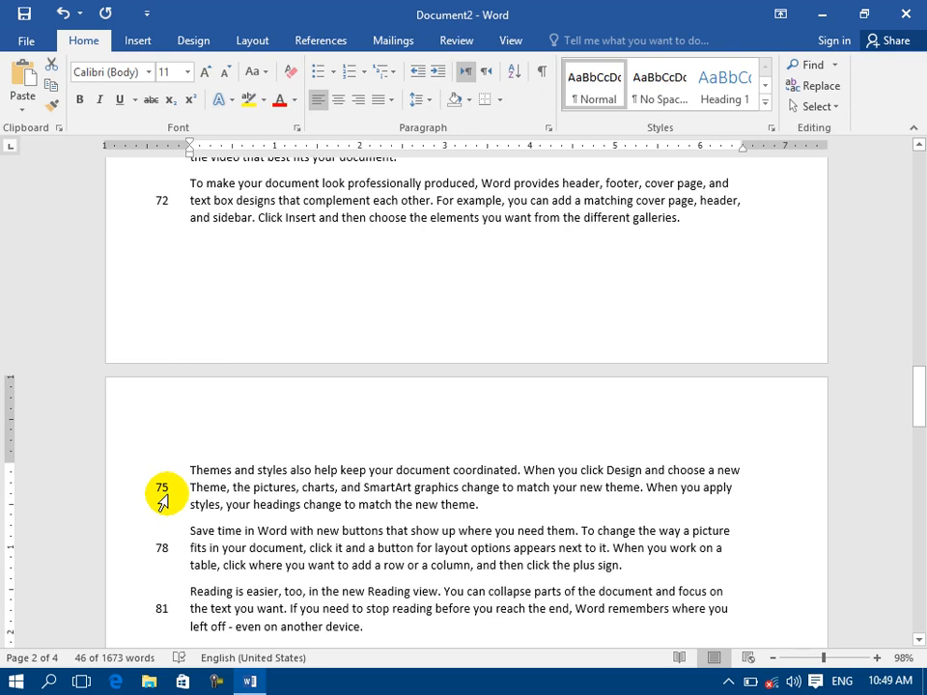
# Review the line numbering choices and the page and paragraph border settings reached from the print page setup.
pyautogui.click(254, 43)
pyautogui.click(258, 86)
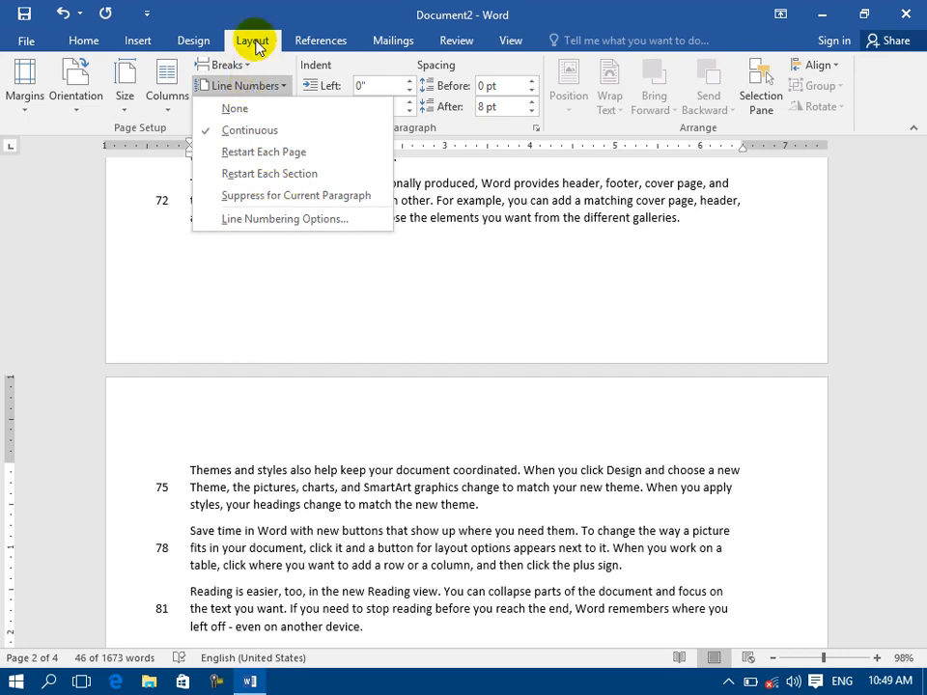
pyautogui.click(26, 41)
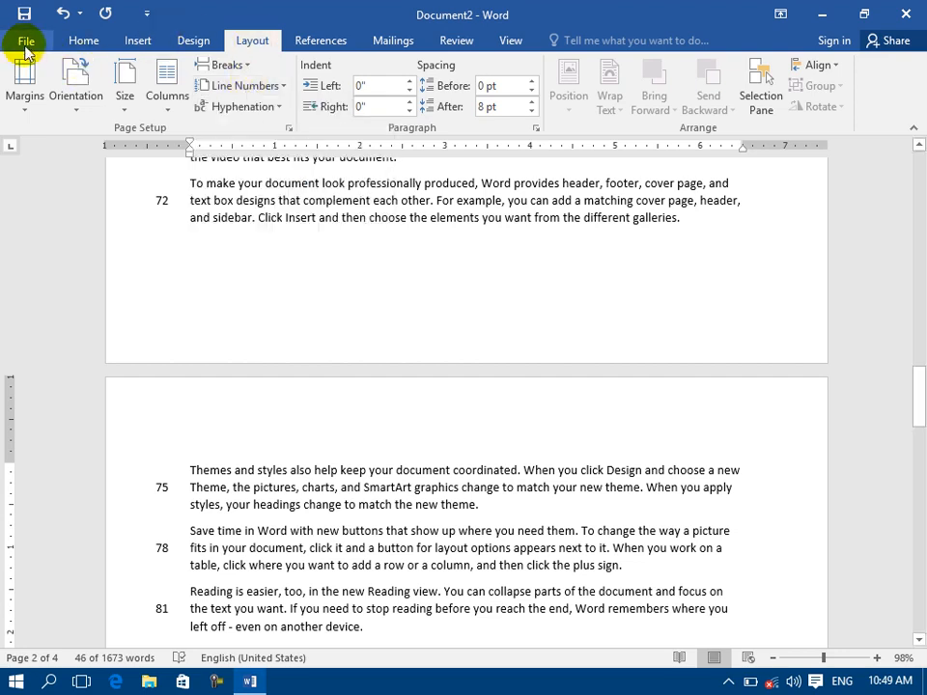
pyautogui.click(55, 291)
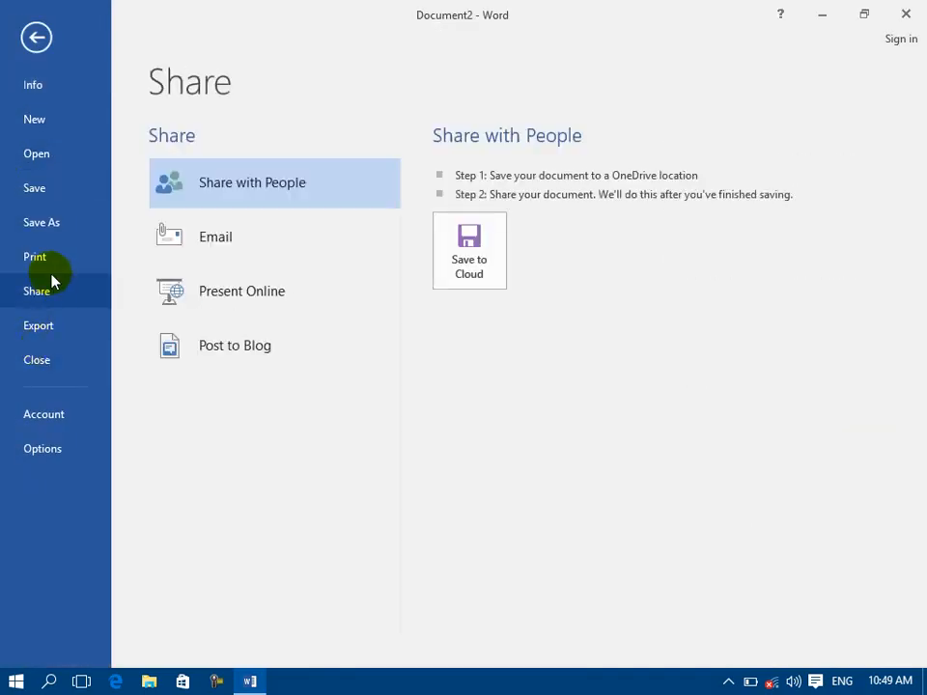
pyautogui.click(38, 259)
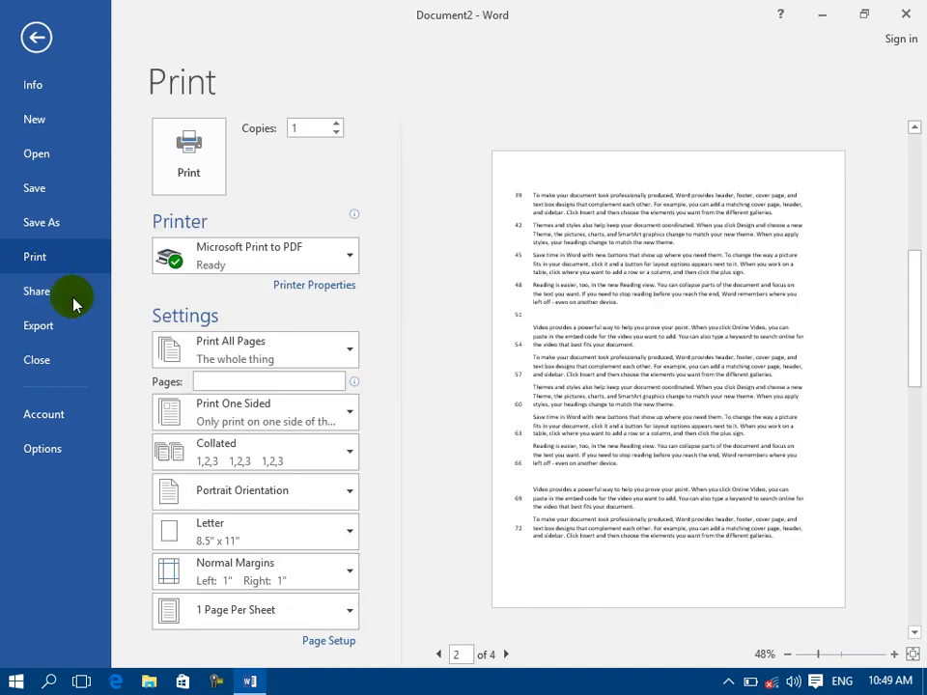
pyautogui.click(333, 642)
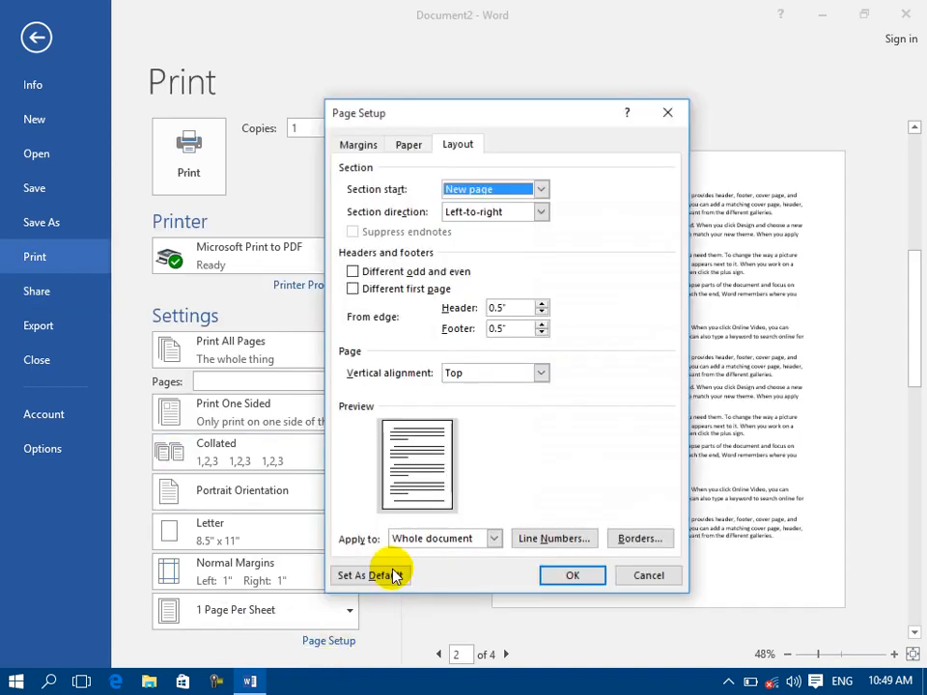
pyautogui.click(645, 540)
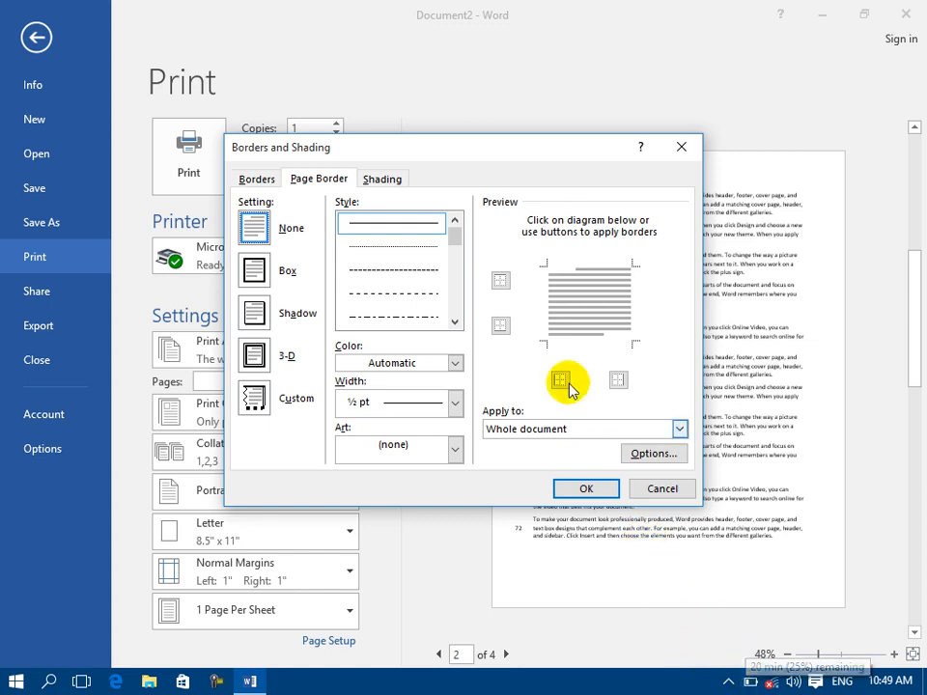
pyautogui.click(249, 184)
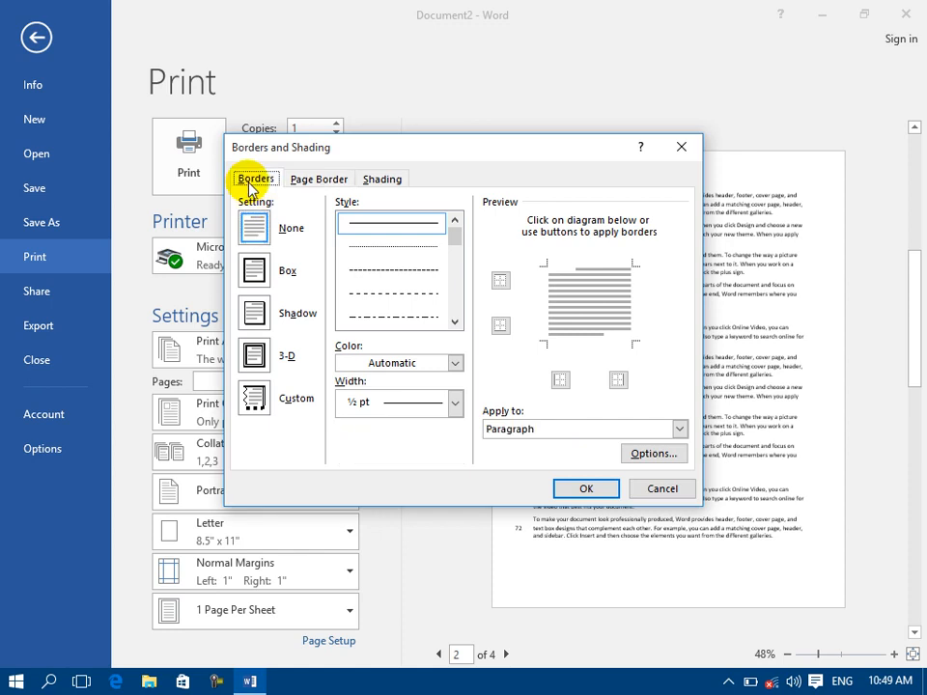
pyautogui.click(680, 147)
pyautogui.click(44, 51)
# Turn off line numbering for the whole document.
pyautogui.scroll(-7, 134, 212)
pyautogui.scroll(7, 136, 215)
pyautogui.scroll(3, 133, 220)
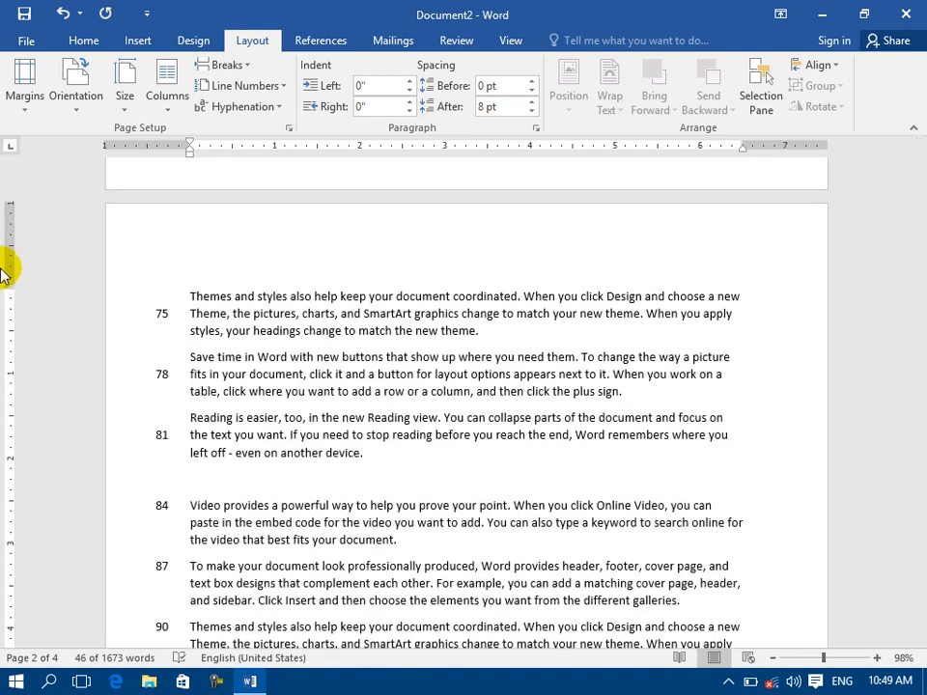
pyautogui.doubleClick(6, 265)
pyautogui.click(549, 539)
pyautogui.click(393, 252)
pyautogui.click(427, 409)
pyautogui.click(564, 575)
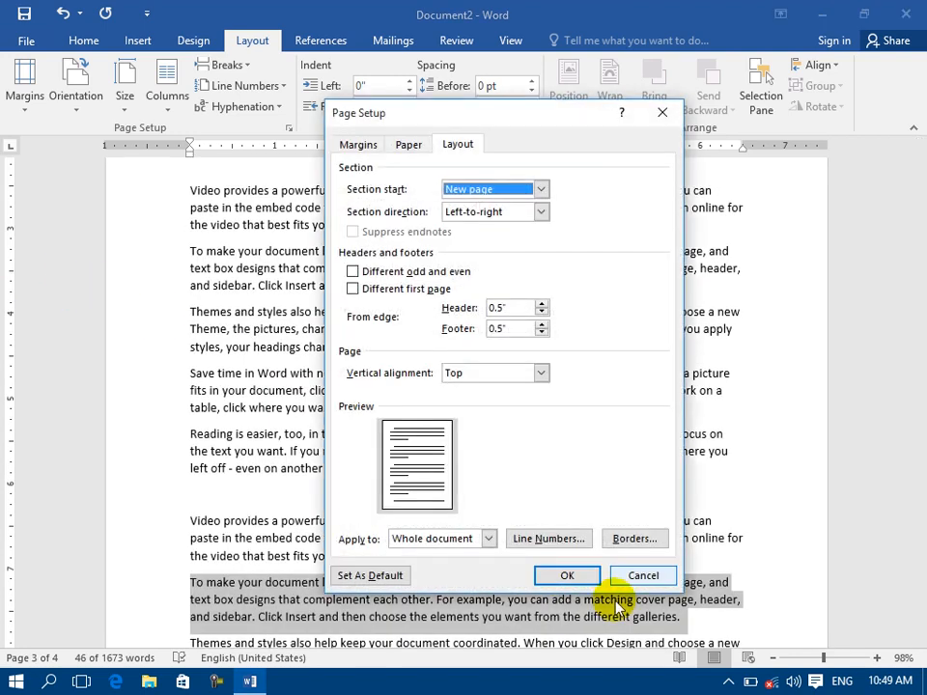
# Compare the paragraph border and page border settings for the selected paragraph, leaving them unapplied.
pyautogui.click(633, 539)
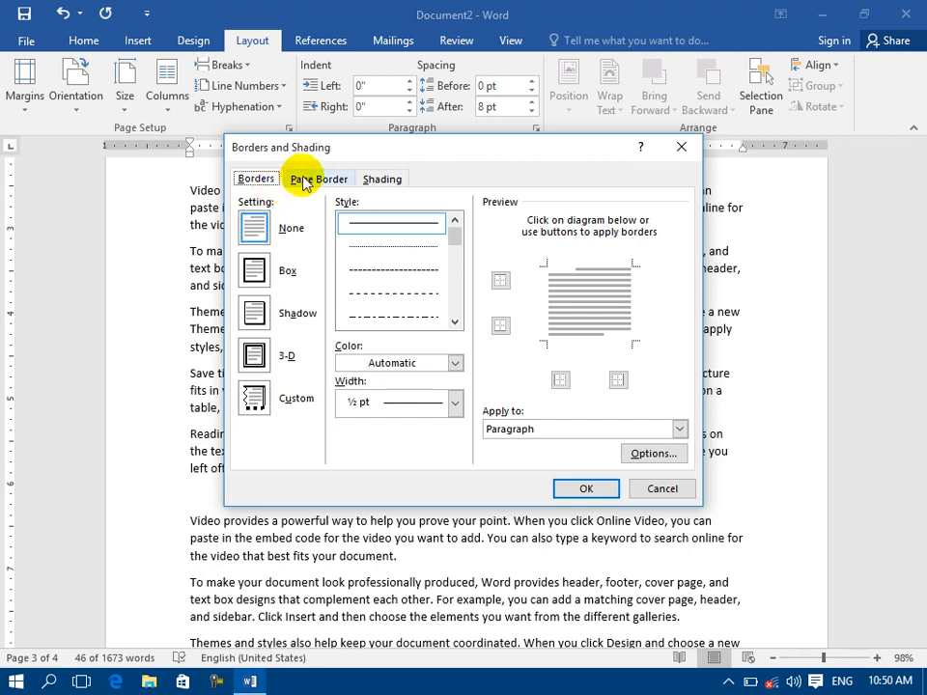
pyautogui.click(307, 182)
pyautogui.click(254, 179)
pyautogui.click(652, 489)
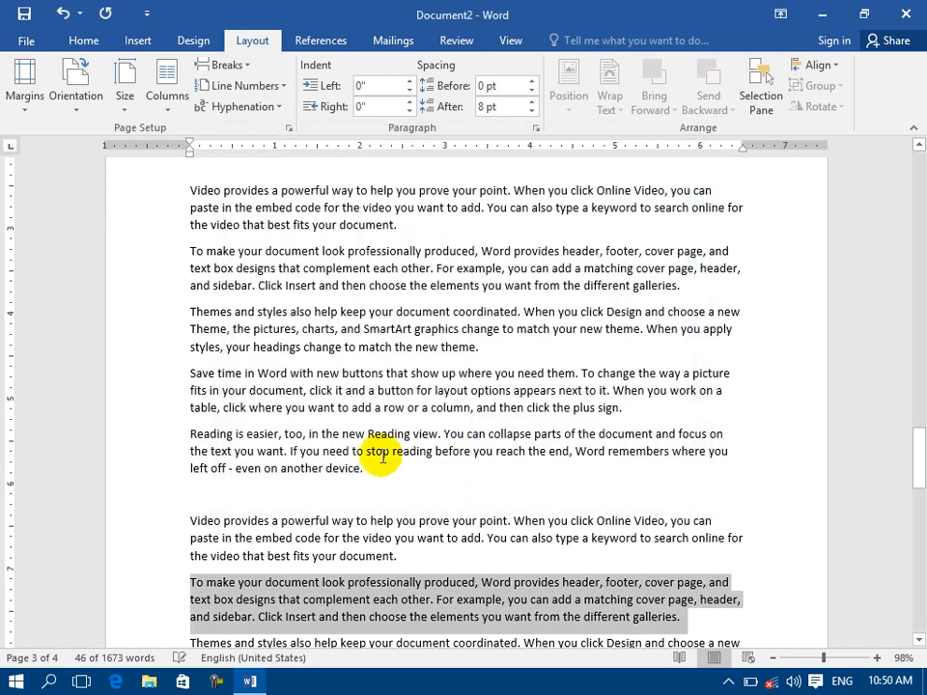
# Put a Box border with a triple-line style around the "Save time in Word" and "Reading is easier" paragraphs on page 3.
pyautogui.moveTo(218, 373); pyautogui.dragTo(406, 479)
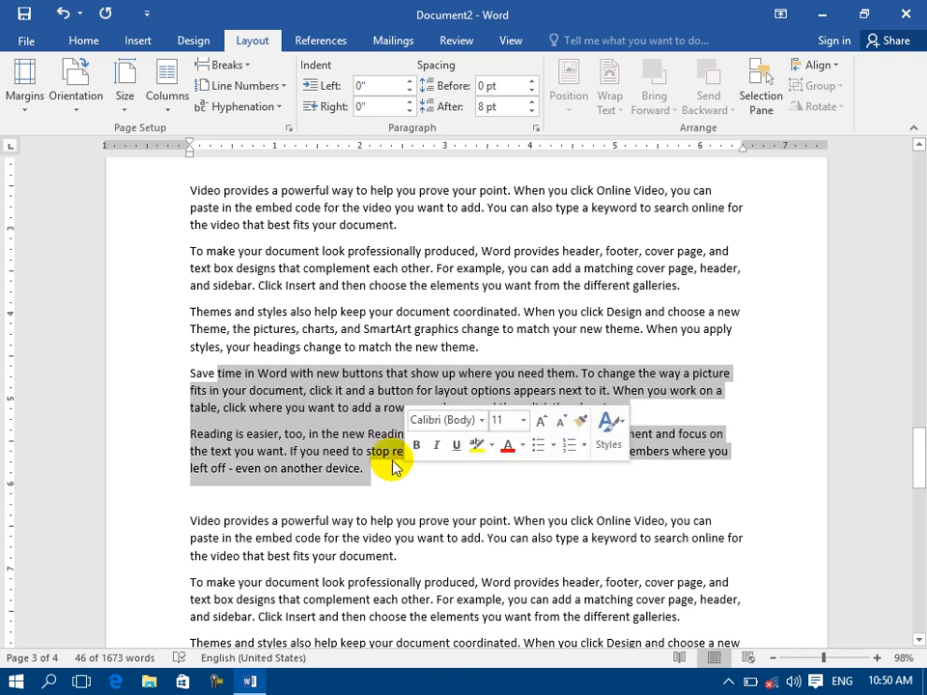
pyautogui.doubleClick(10, 348)
pyautogui.click(356, 145)
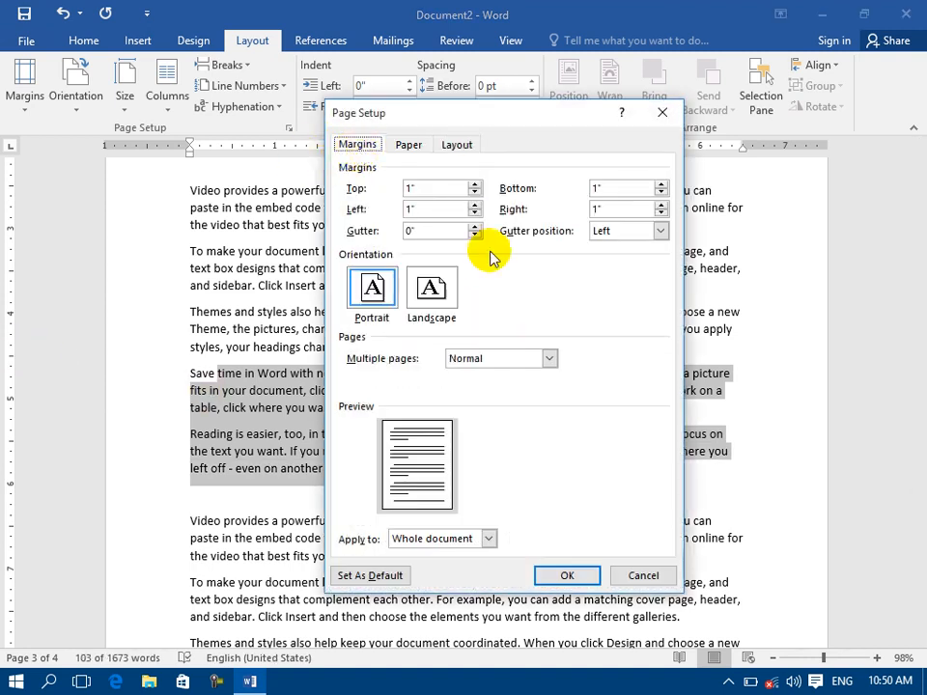
pyautogui.click(457, 145)
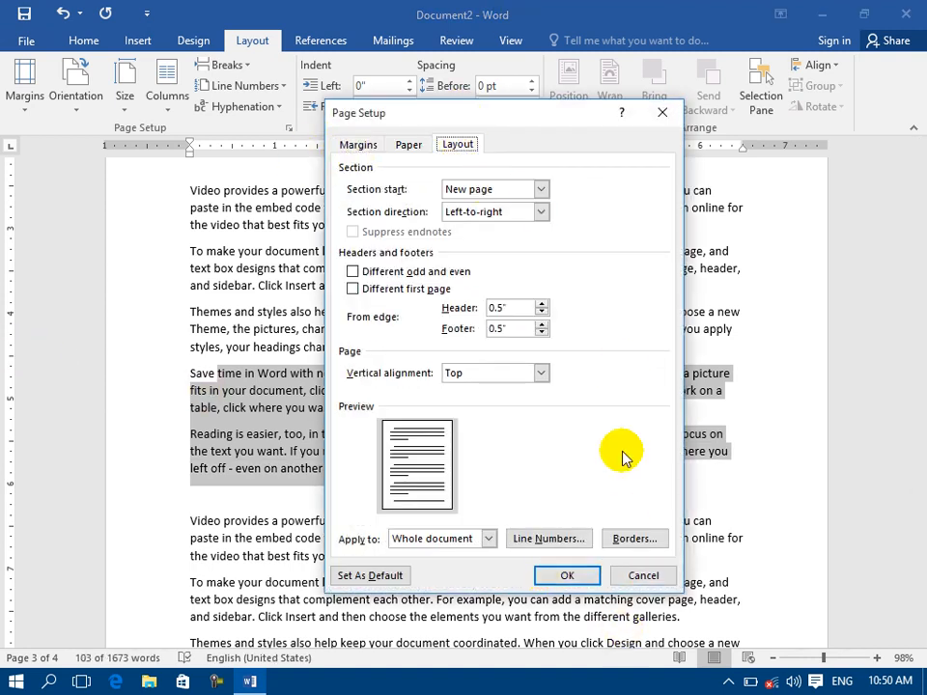
pyautogui.click(622, 537)
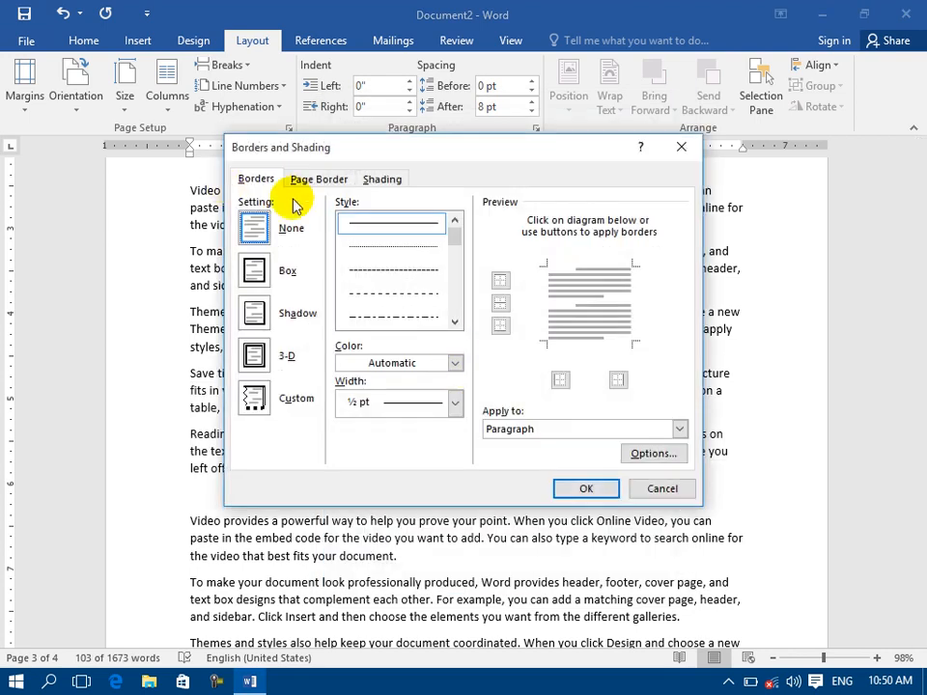
pyautogui.click(255, 270)
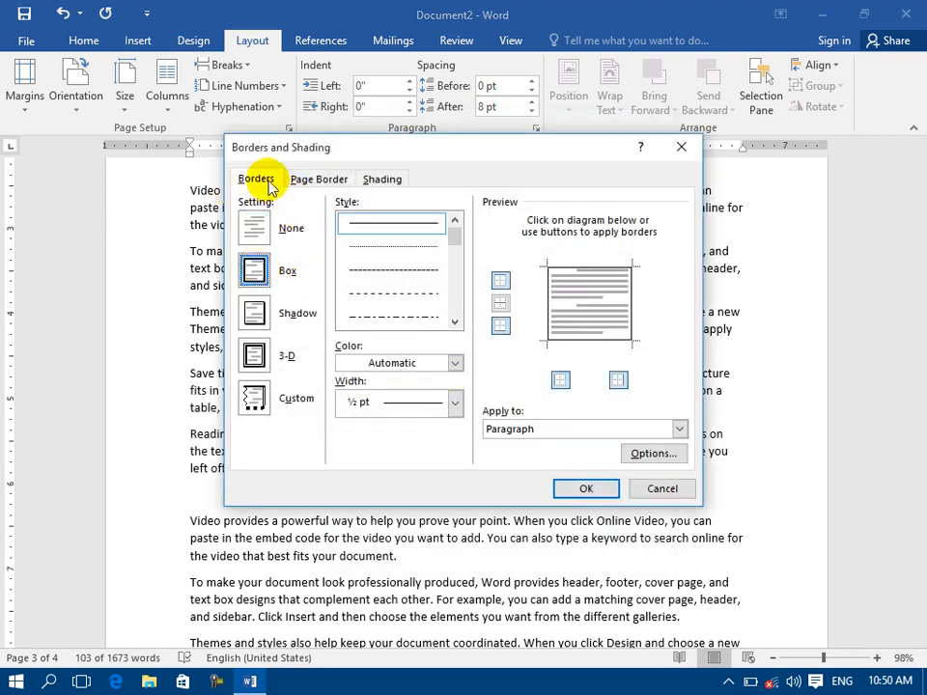
pyautogui.scroll(-3, 424, 300)
pyautogui.click(424, 302)
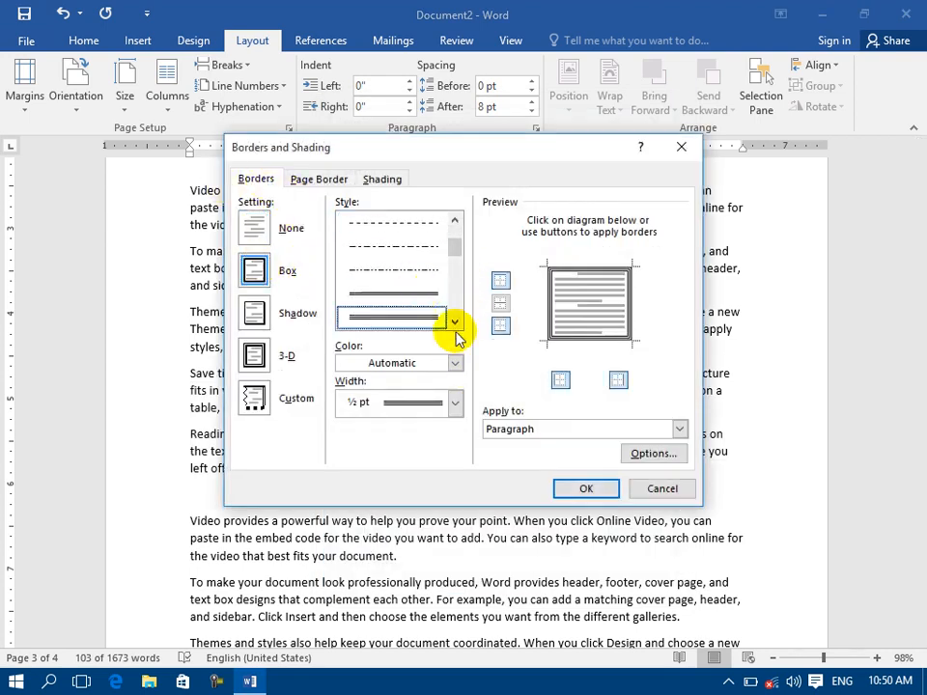
pyautogui.click(585, 488)
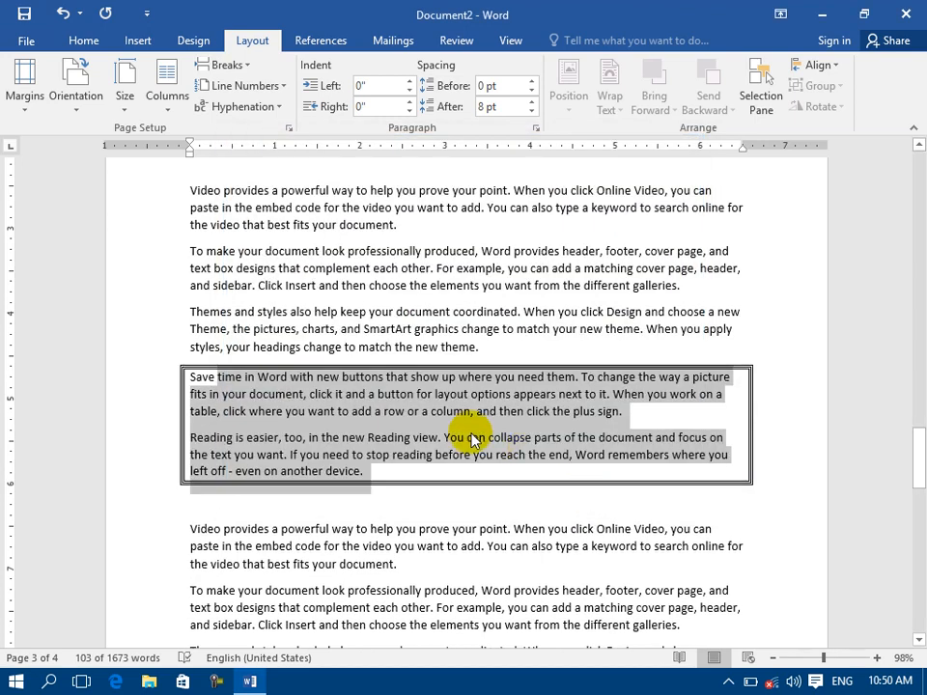
# Apply a Shadow page border to the whole document.
pyautogui.click(183, 279)
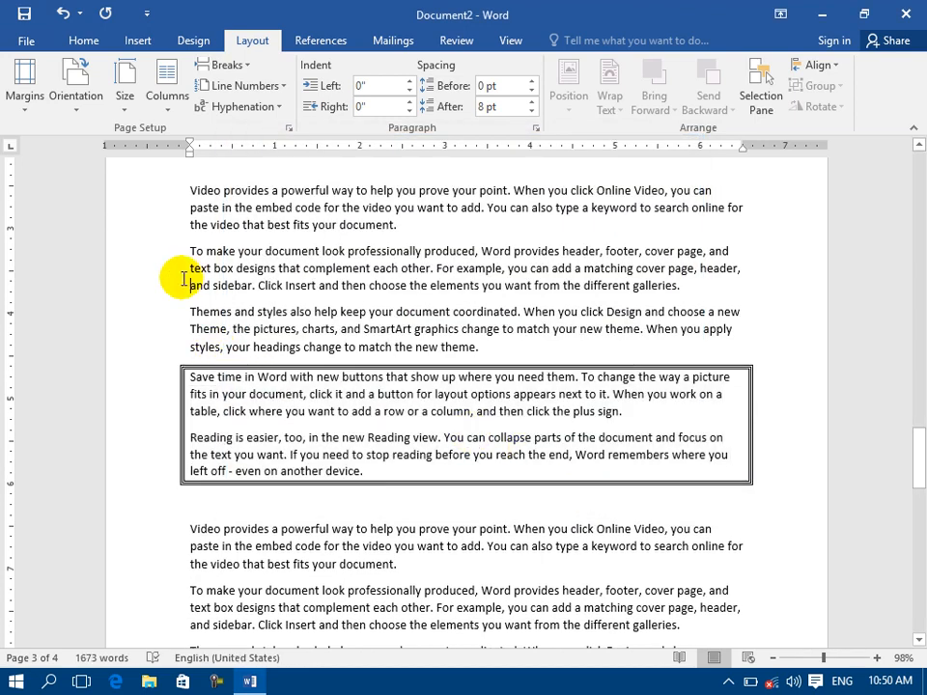
pyautogui.doubleClick(6, 263)
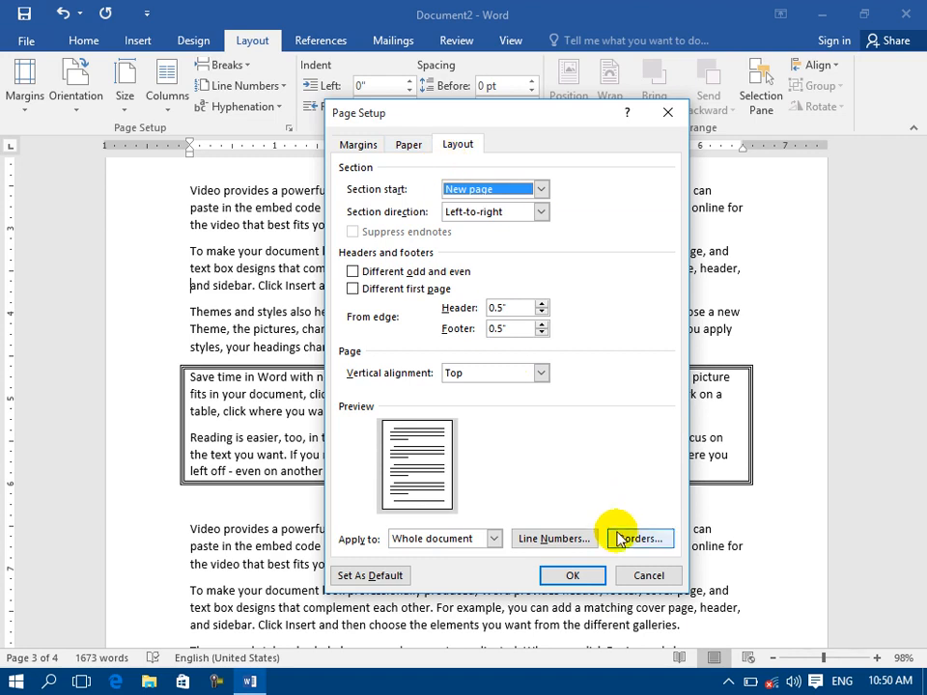
pyautogui.click(632, 537)
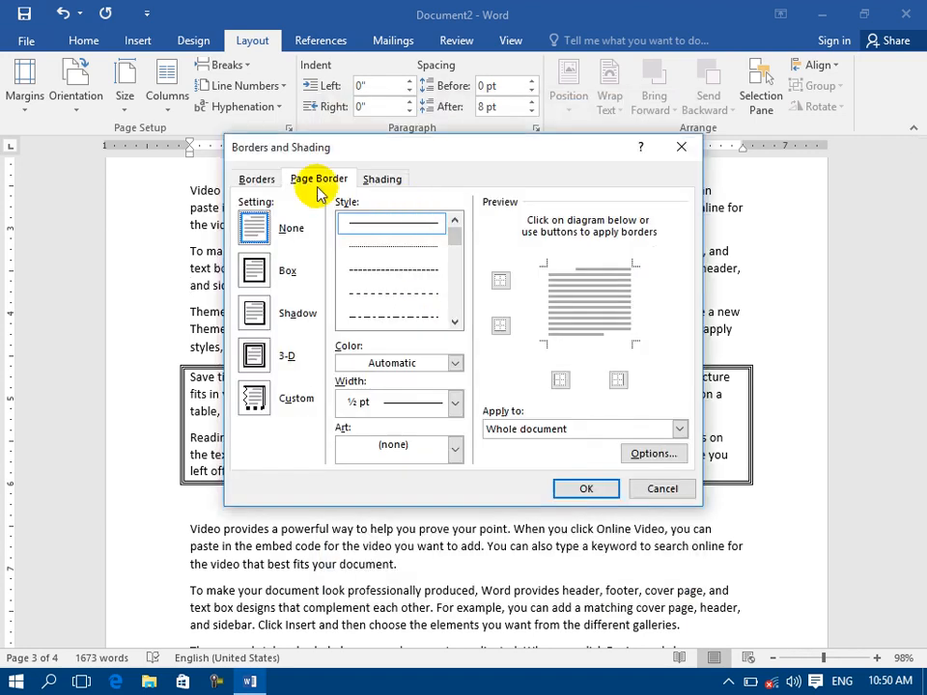
pyautogui.click(253, 313)
pyautogui.click(576, 489)
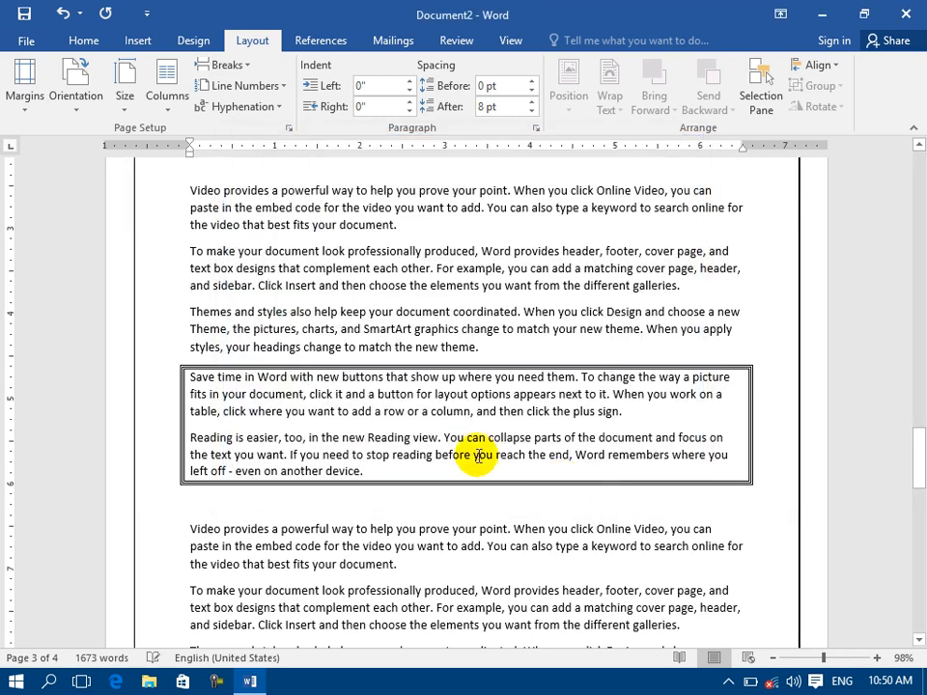
# Remove the page border from the whole document by setting it to None.
pyautogui.doubleClick(3, 306)
pyautogui.click(639, 537)
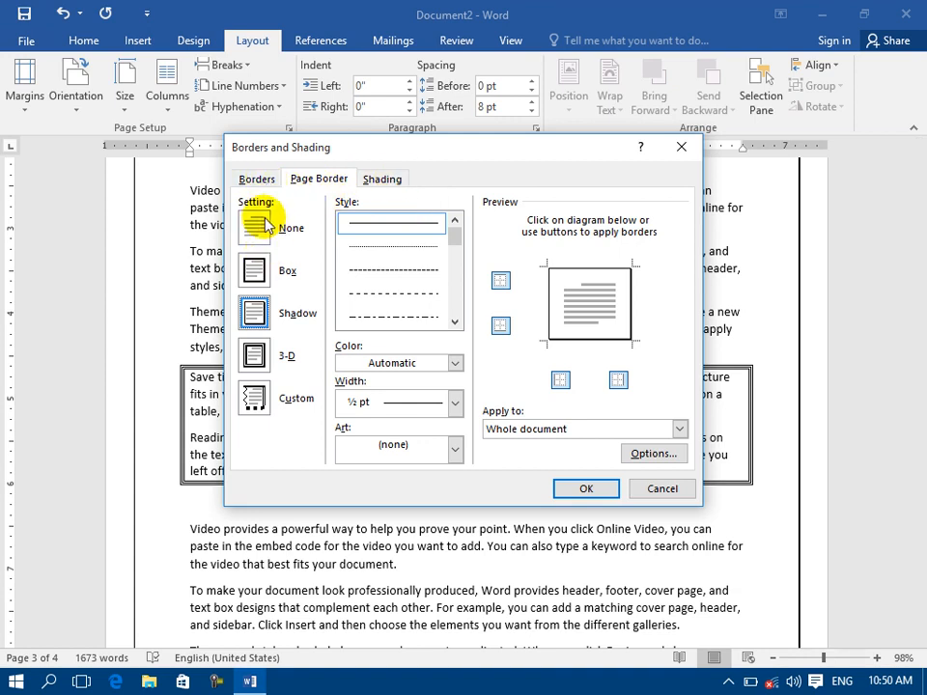
pyautogui.click(253, 224)
pyautogui.click(597, 490)
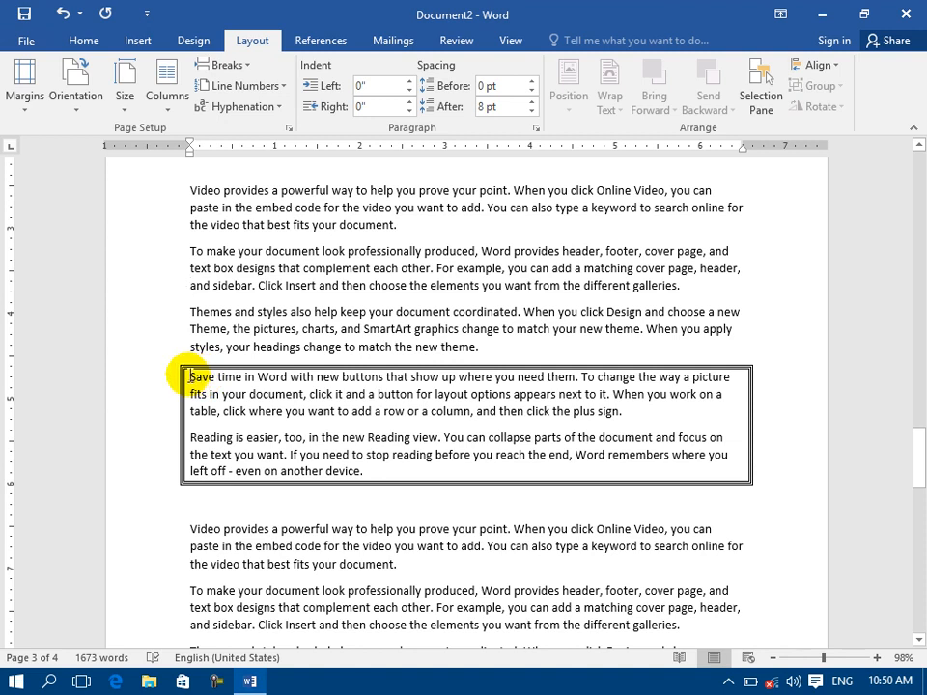
# Remove the border around the "Save time in Word" and "Reading is easier" paragraphs by setting it to None.
pyautogui.moveTo(190, 377); pyautogui.dragTo(493, 473)
pyautogui.doubleClick(7, 220)
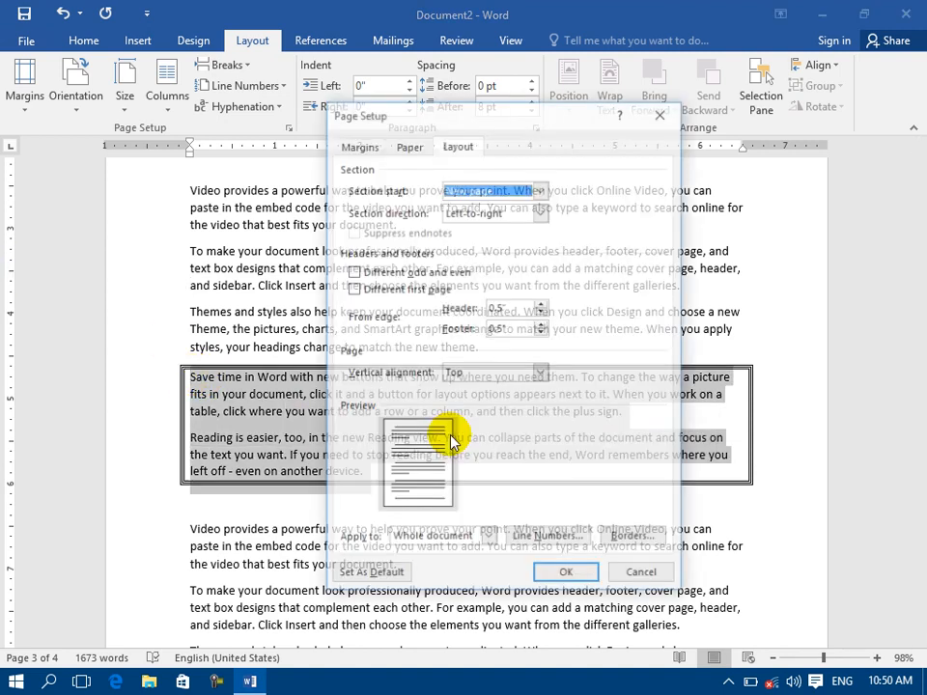
pyautogui.click(635, 537)
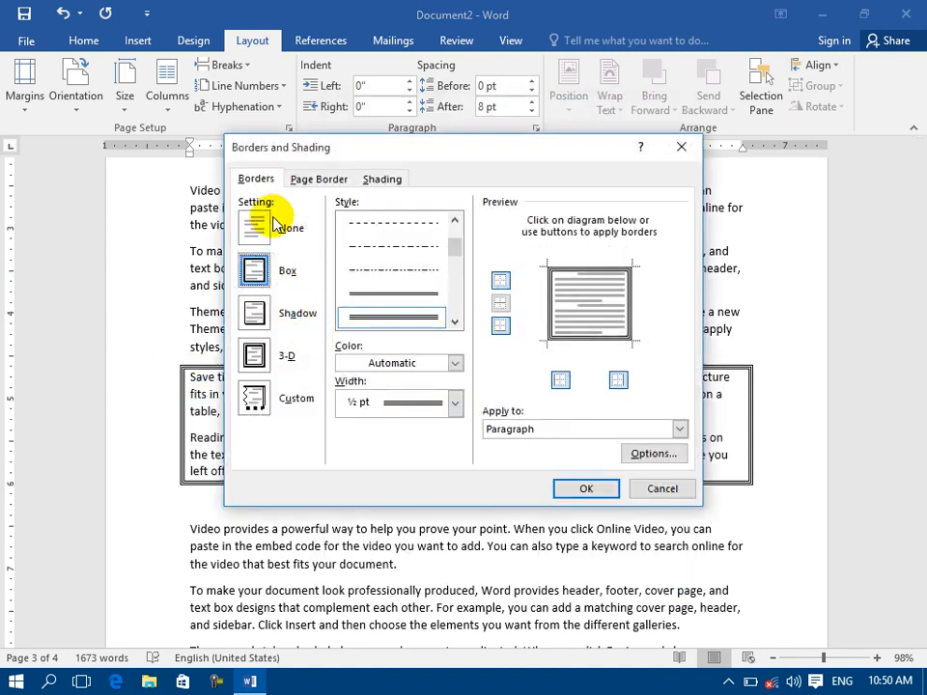
pyautogui.click(261, 230)
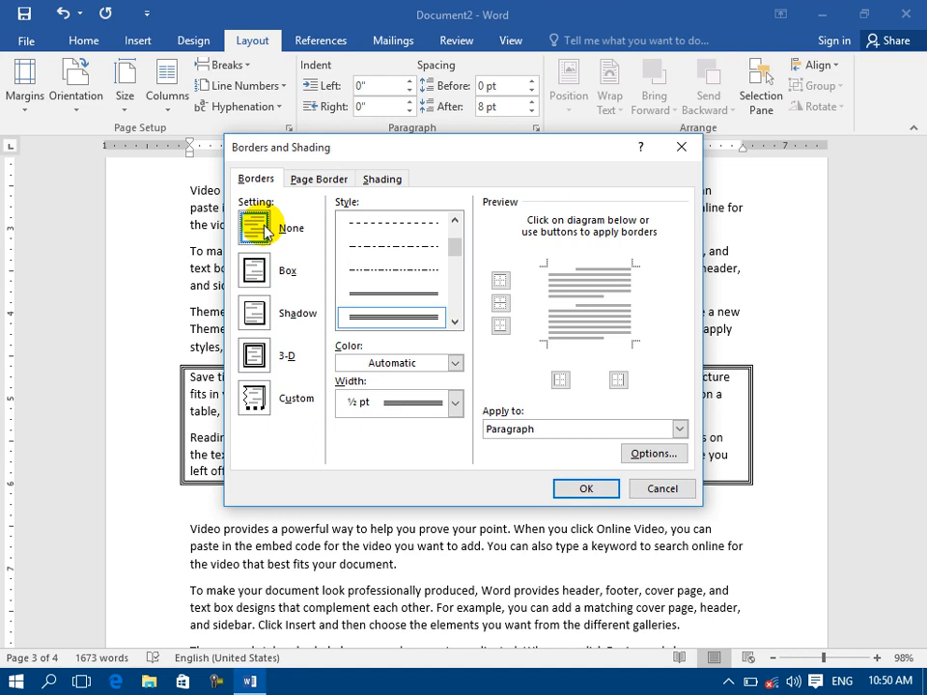
pyautogui.click(585, 488)
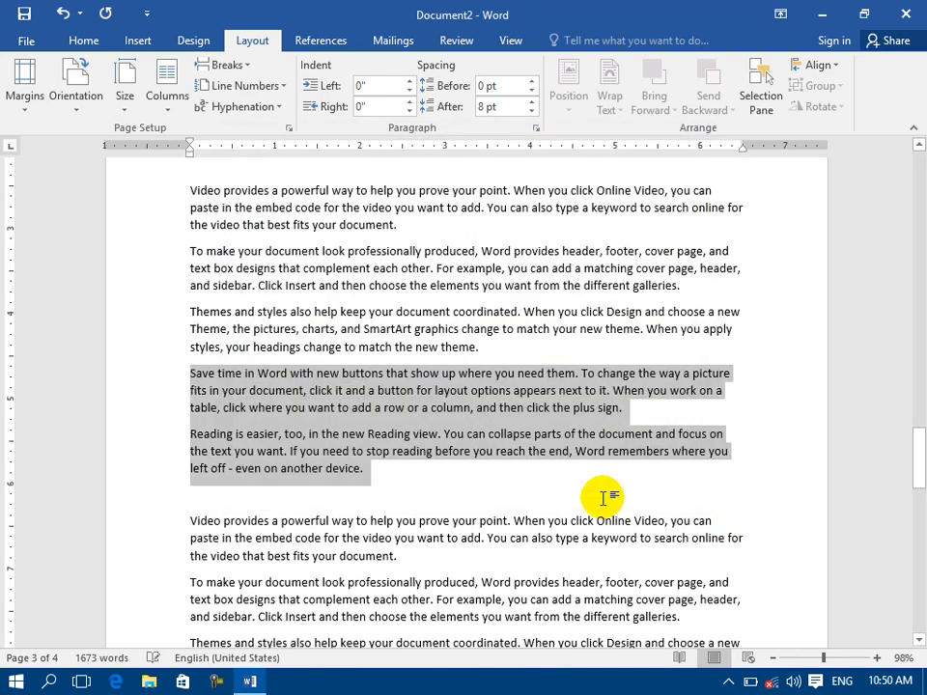
# Apply a red 3-D border with a 3 pt multi-line style to the "Themes and styles" paragraph above "Save time in Word".
pyautogui.doubleClick(106, 333)
pyautogui.doubleClick(6, 301)
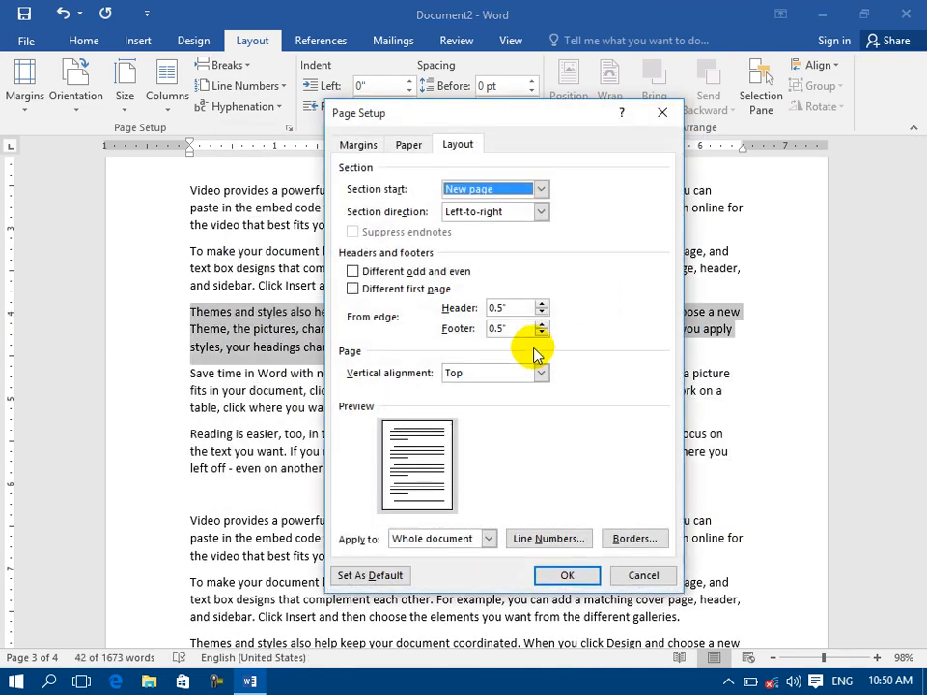
pyautogui.click(622, 543)
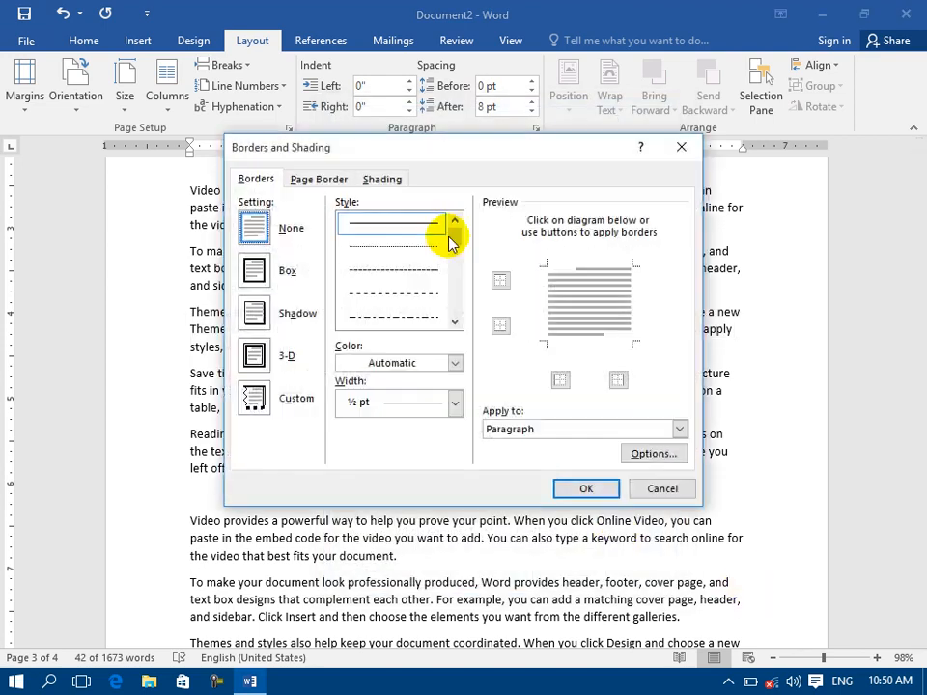
pyautogui.click(271, 320)
pyautogui.click(254, 354)
pyautogui.click(453, 322)
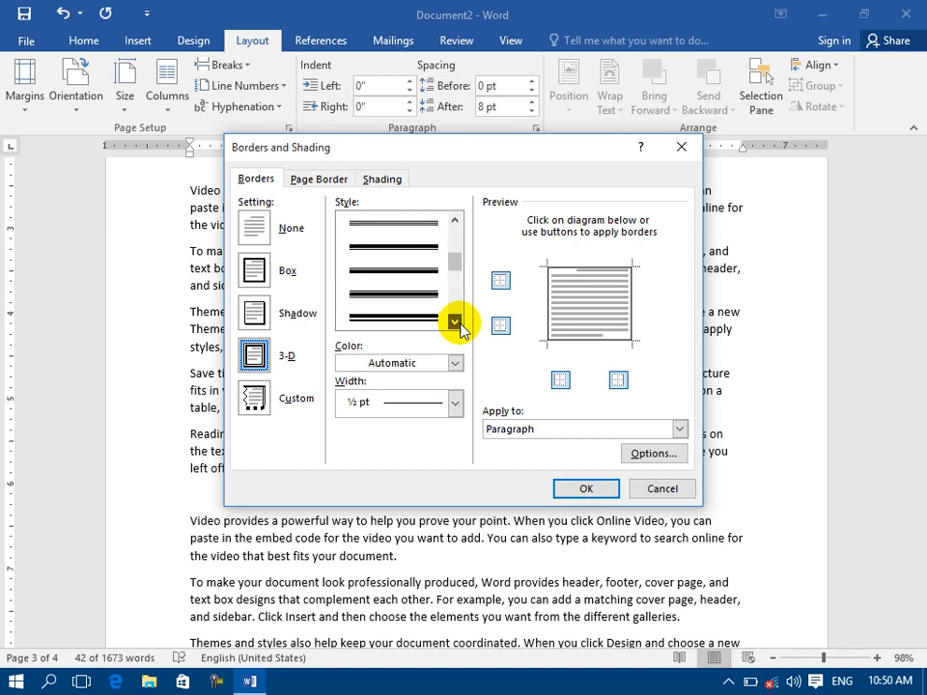
pyautogui.click(454, 322)
pyautogui.click(407, 311)
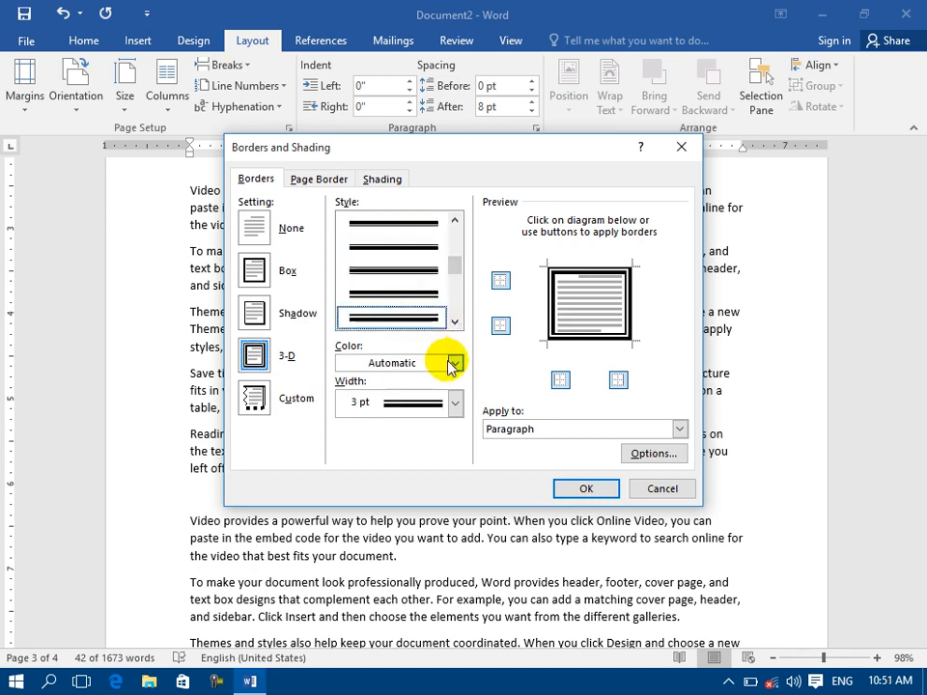
pyautogui.click(454, 364)
pyautogui.click(360, 525)
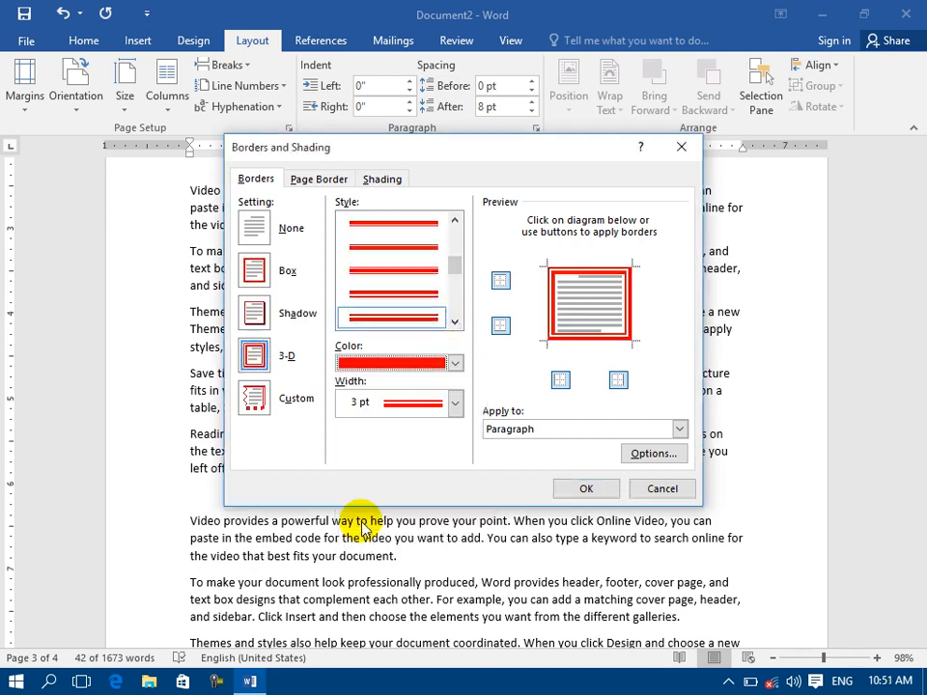
pyautogui.click(586, 488)
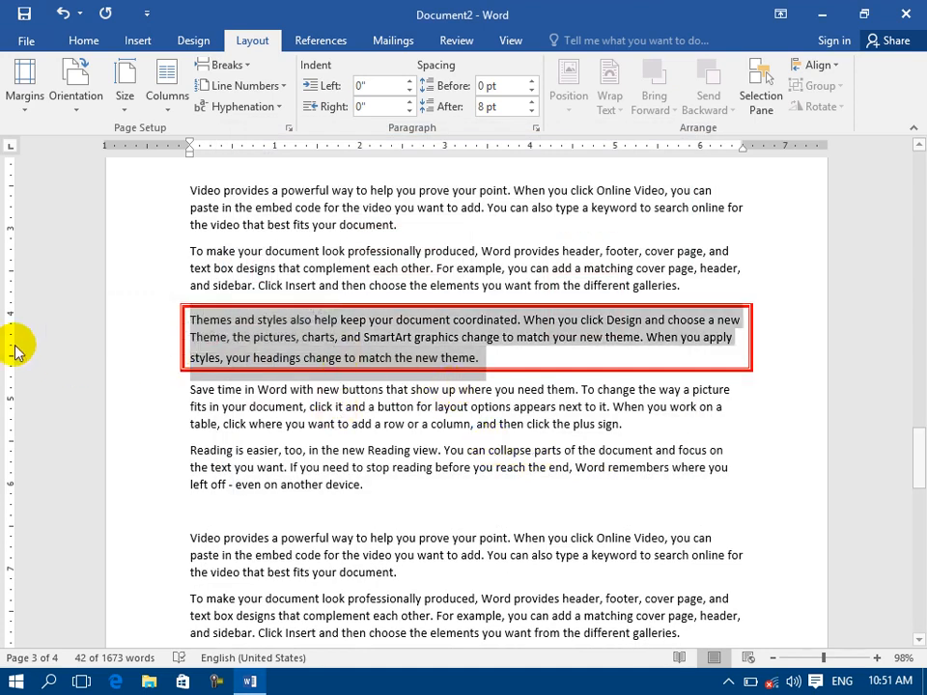
# Apply a red 3-D page border with a 3 pt double thin-line style to the whole document.
pyautogui.click(182, 452)
pyautogui.doubleClick(5, 355)
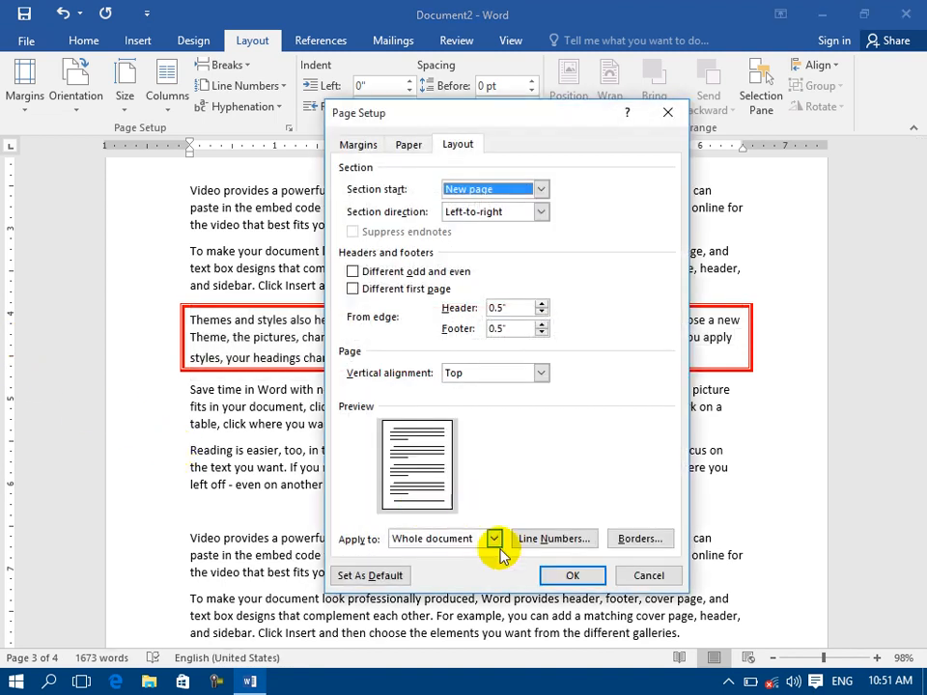
pyautogui.click(648, 540)
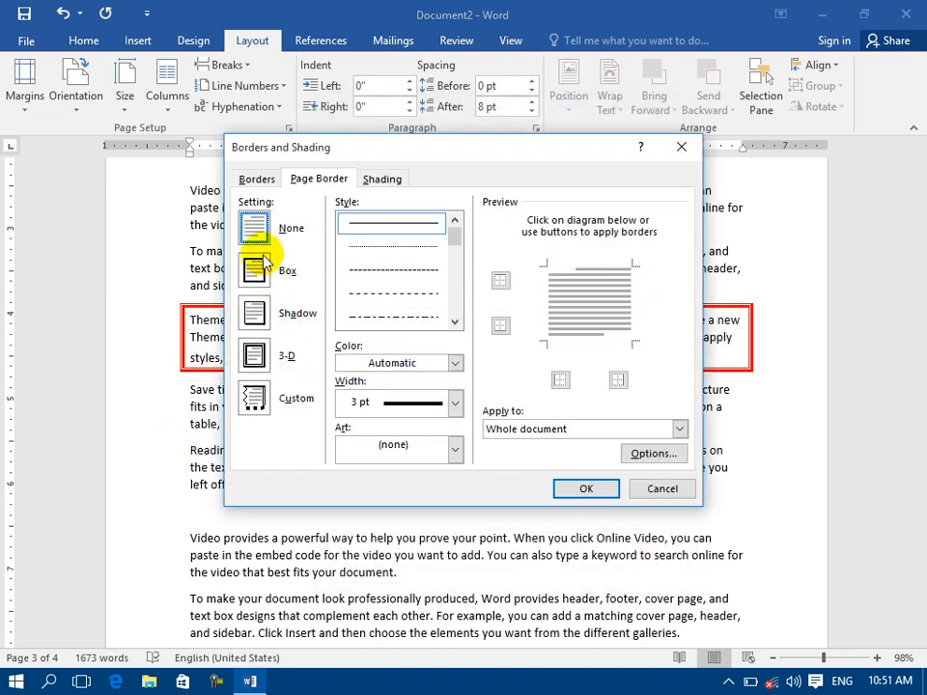
pyautogui.click(256, 355)
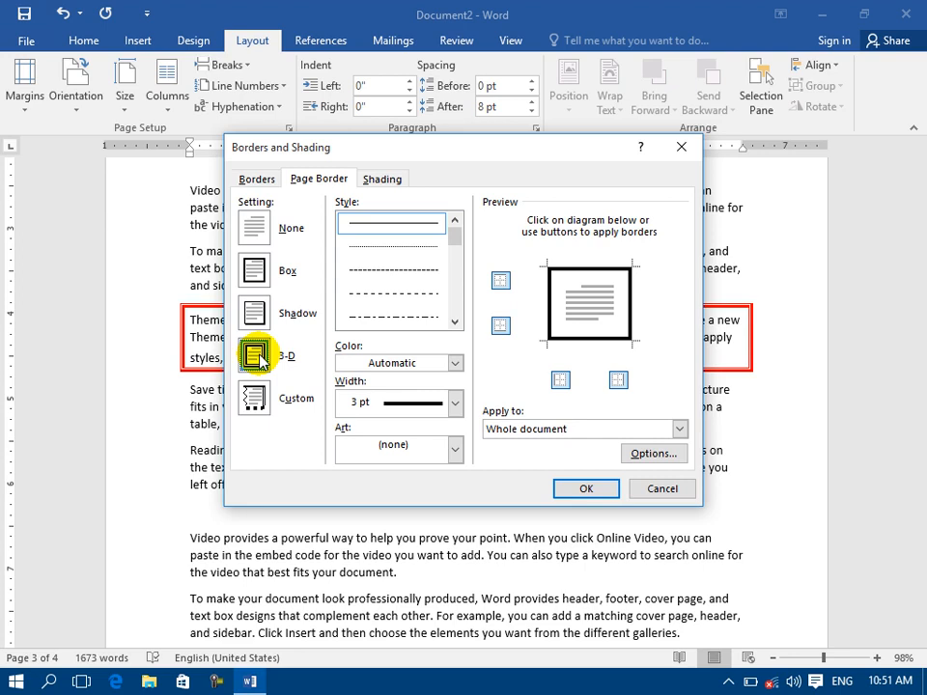
pyautogui.click(427, 395)
pyautogui.click(414, 593)
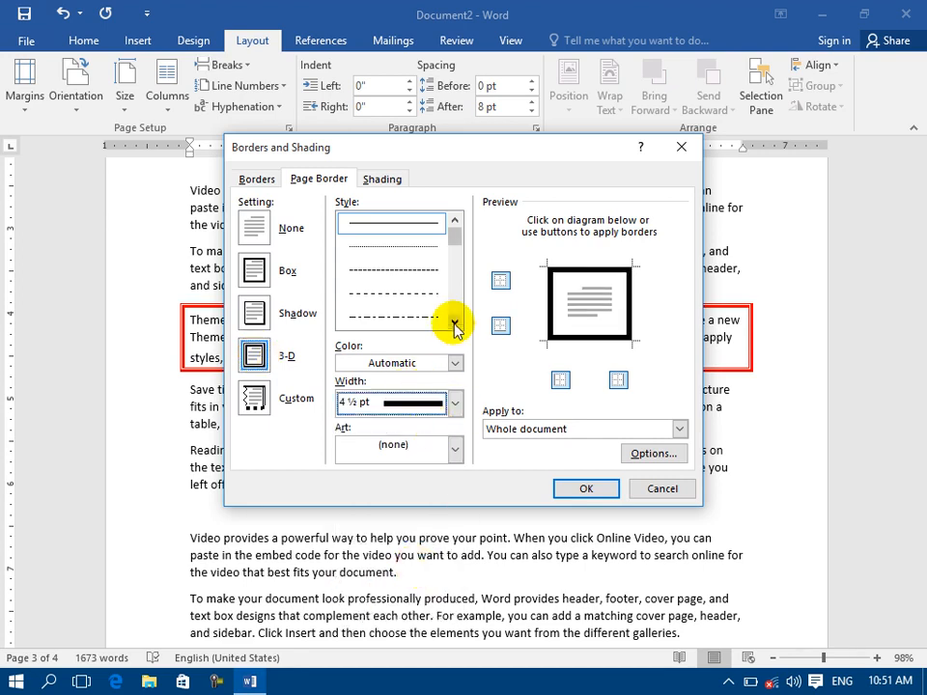
pyautogui.click(455, 324)
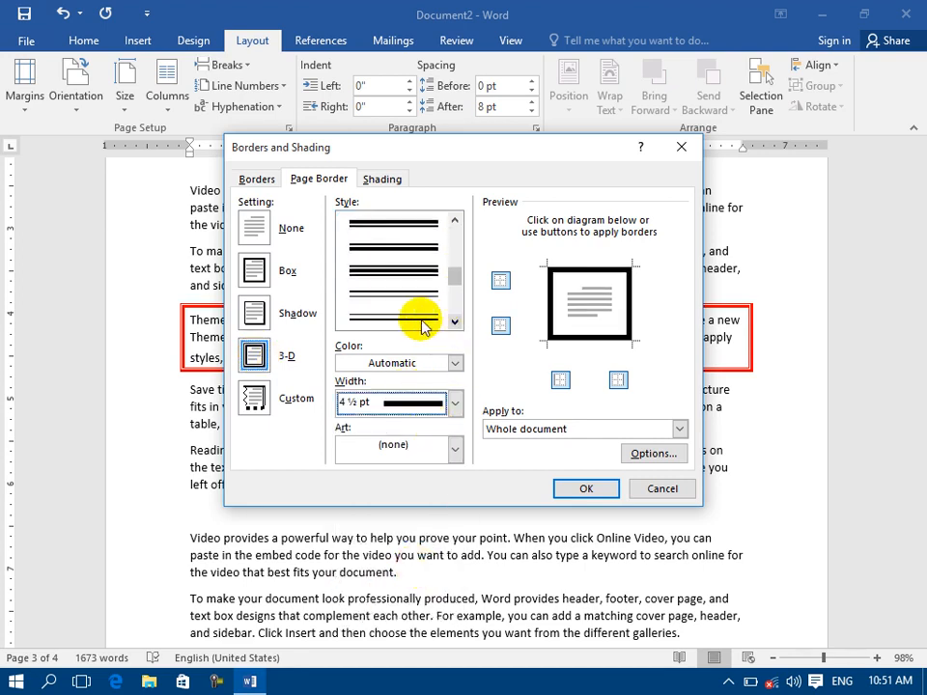
pyautogui.click(407, 317)
pyautogui.click(454, 363)
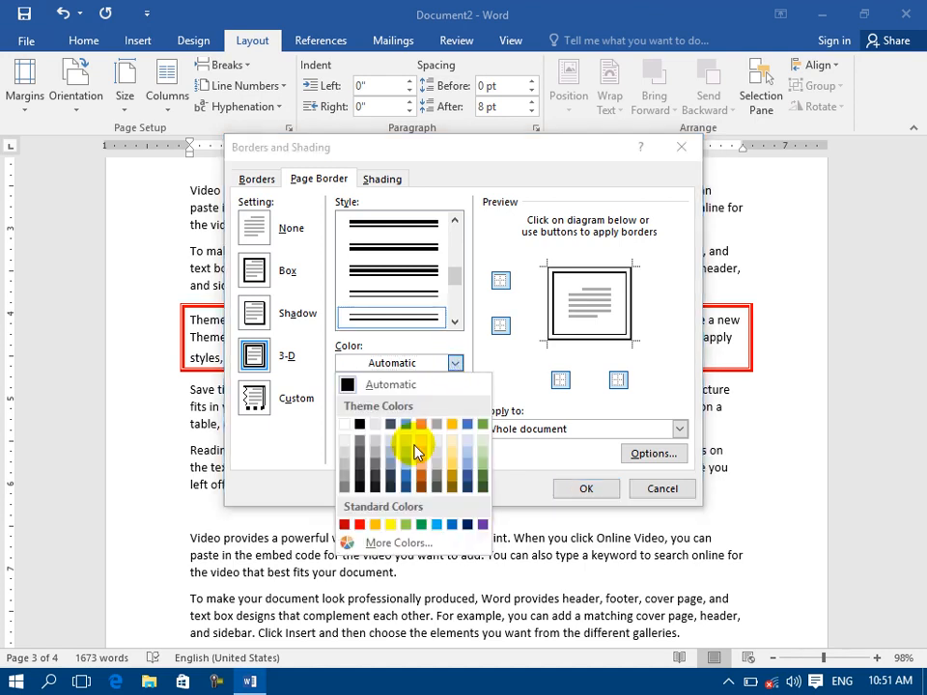
pyautogui.click(359, 524)
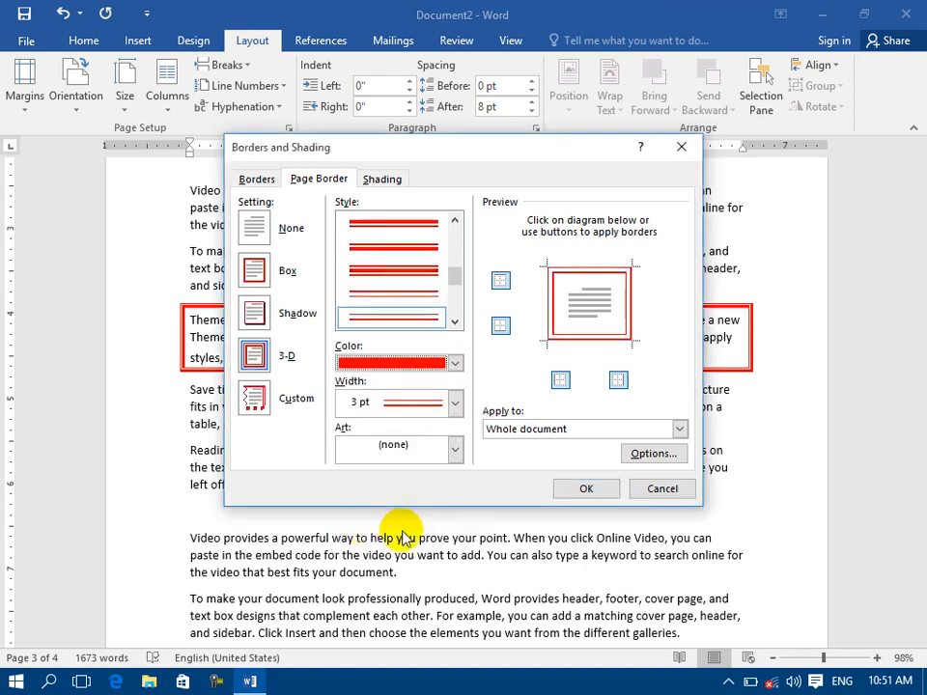
pyautogui.click(586, 488)
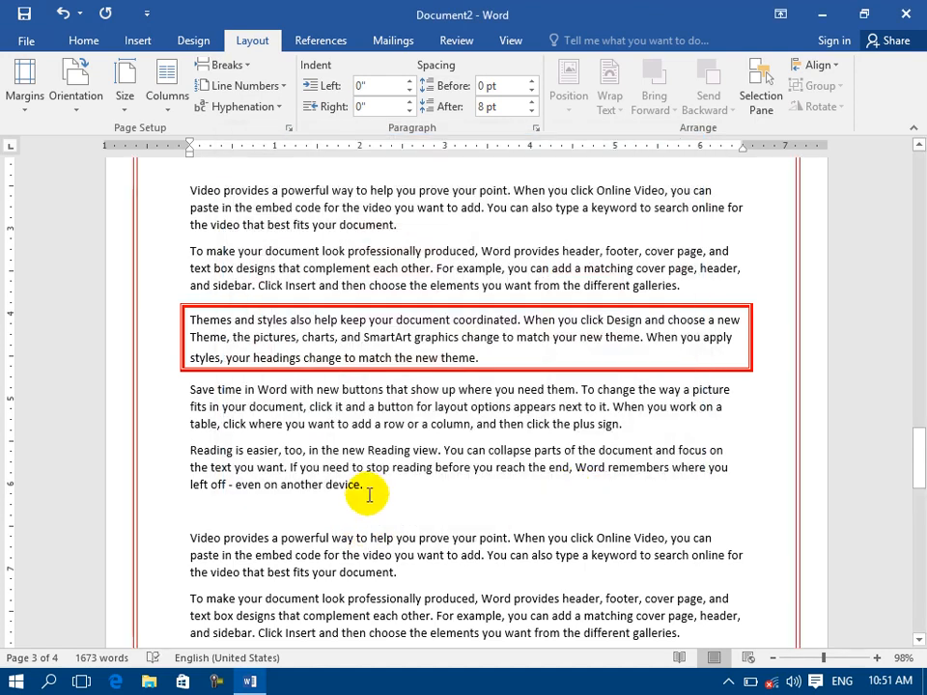
# Change the whole document's page border to the red double wavy line style.
pyautogui.doubleClick(9, 289)
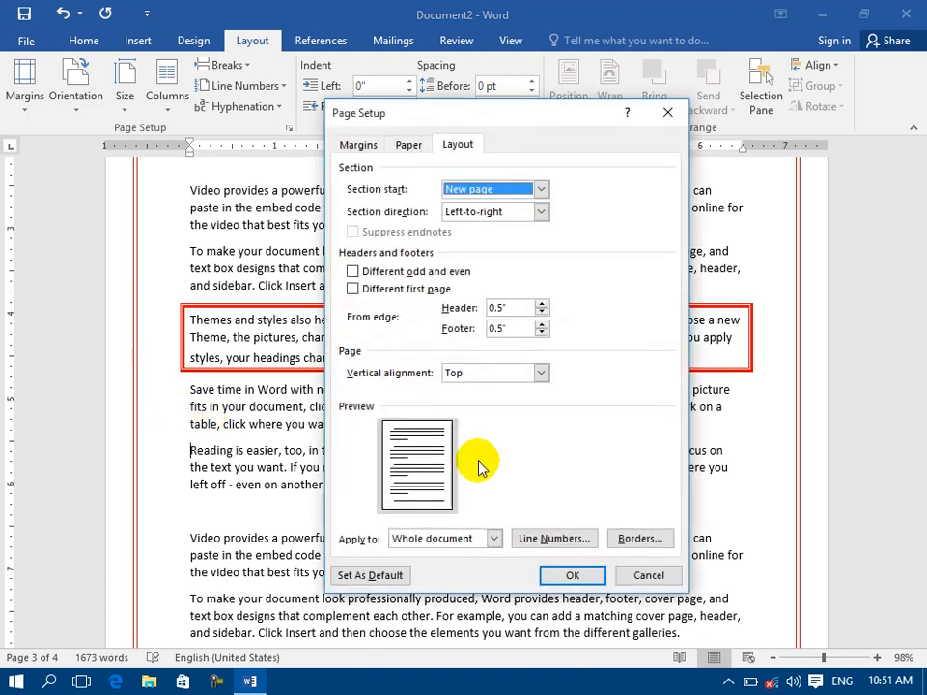
pyautogui.click(646, 543)
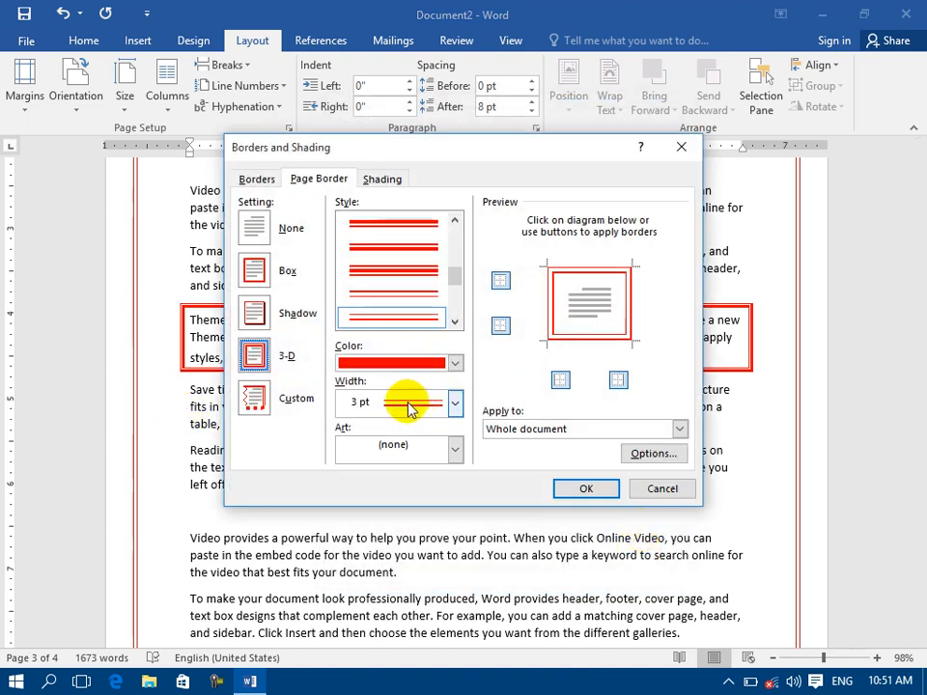
pyautogui.click(426, 450)
pyautogui.click(421, 449)
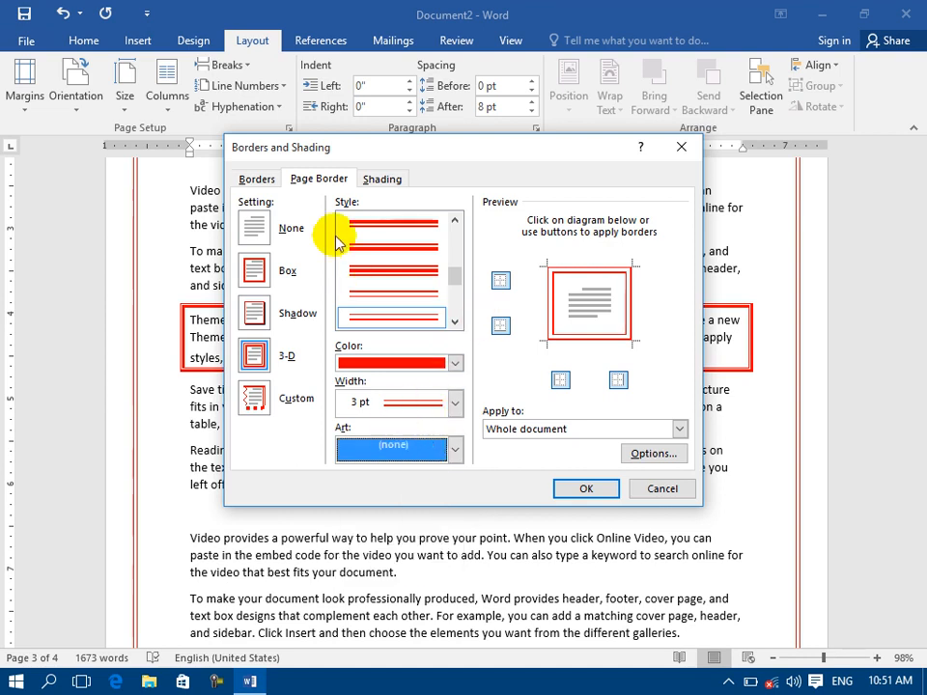
pyautogui.click(454, 321)
pyautogui.click(455, 321)
pyautogui.click(455, 321)
pyautogui.click(456, 220)
pyautogui.click(456, 220)
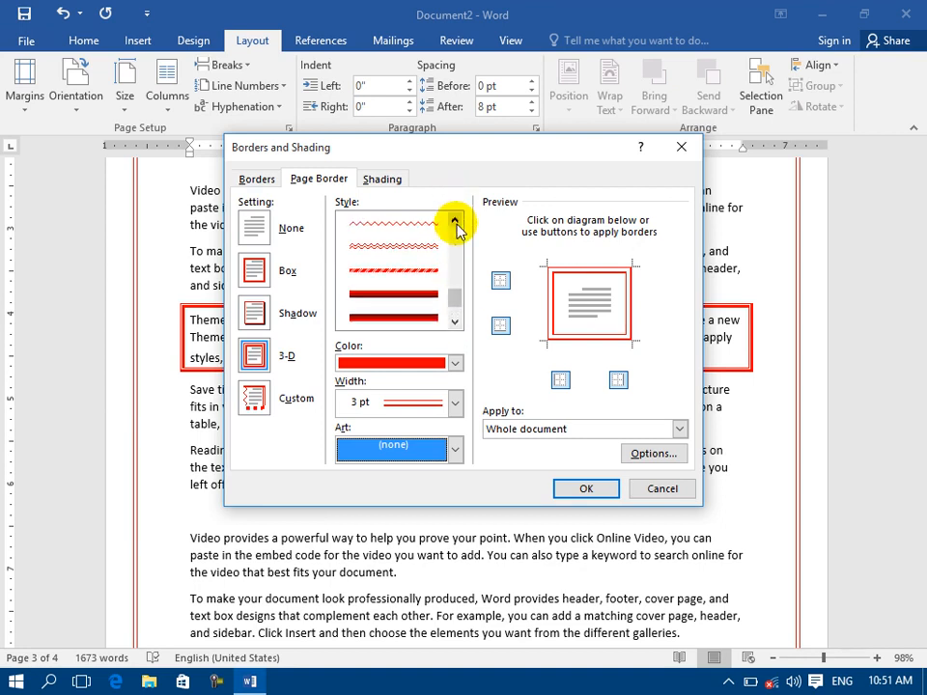
pyautogui.click(455, 222)
pyautogui.click(408, 268)
pyautogui.click(591, 489)
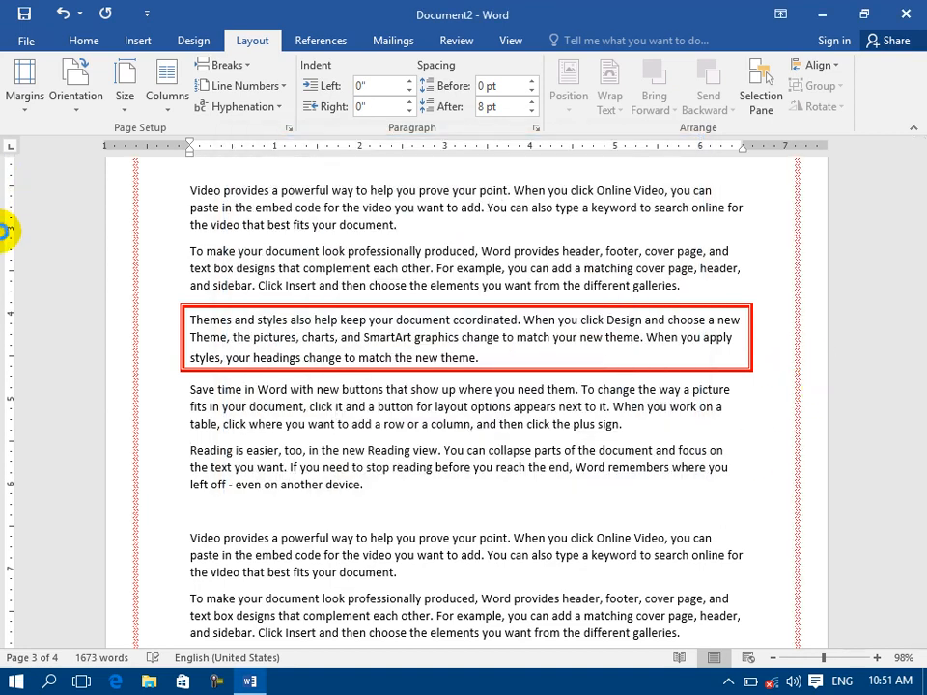
# Set the double wavy page border's color to green with a ¾ pt width.
pyautogui.doubleClick(5, 231)
pyautogui.click(630, 542)
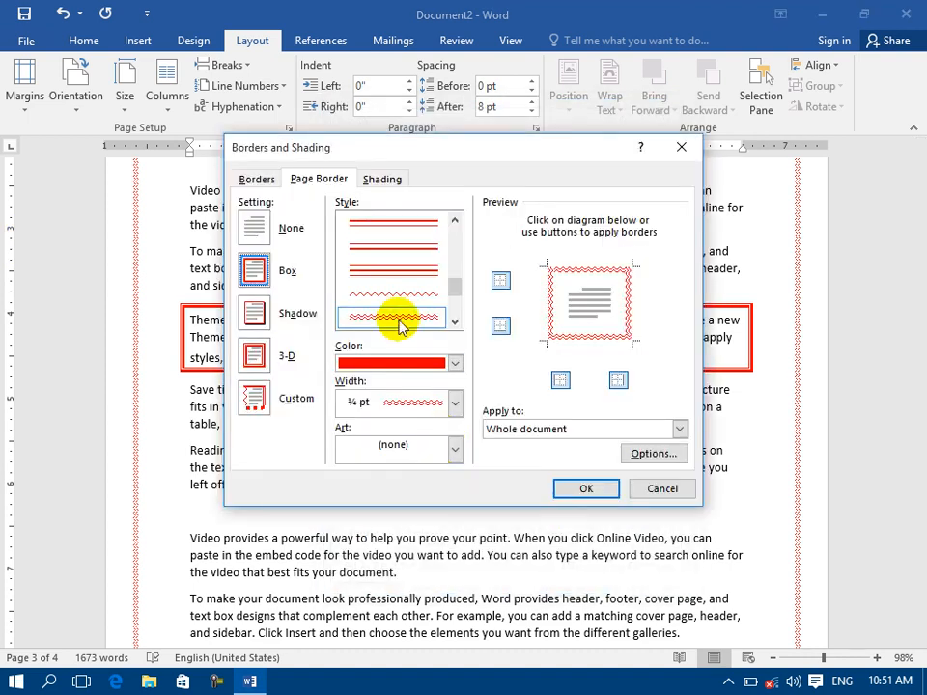
pyautogui.click(399, 363)
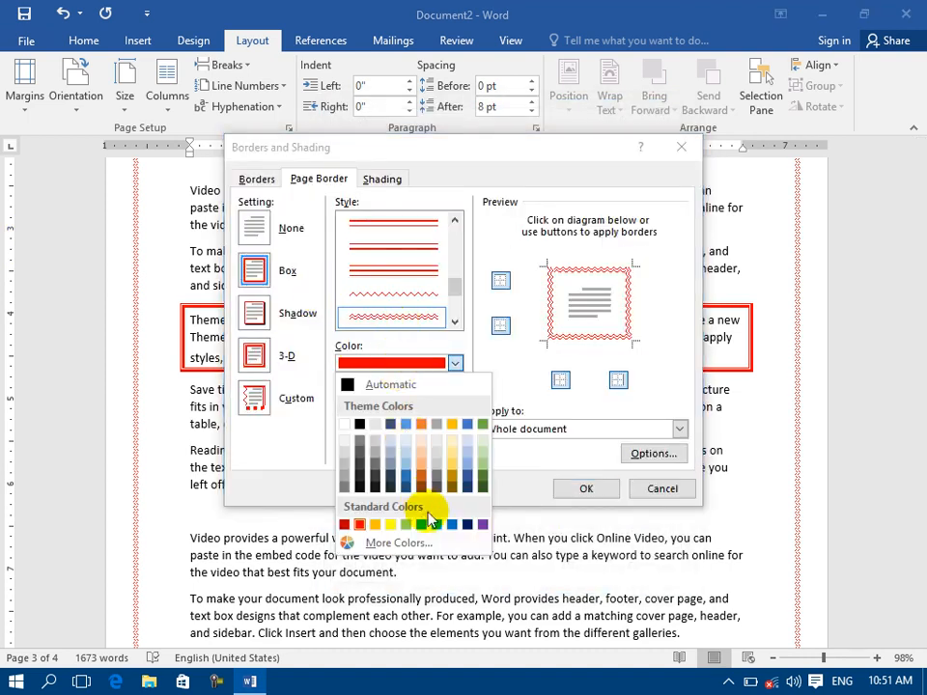
pyautogui.click(422, 524)
pyautogui.click(383, 405)
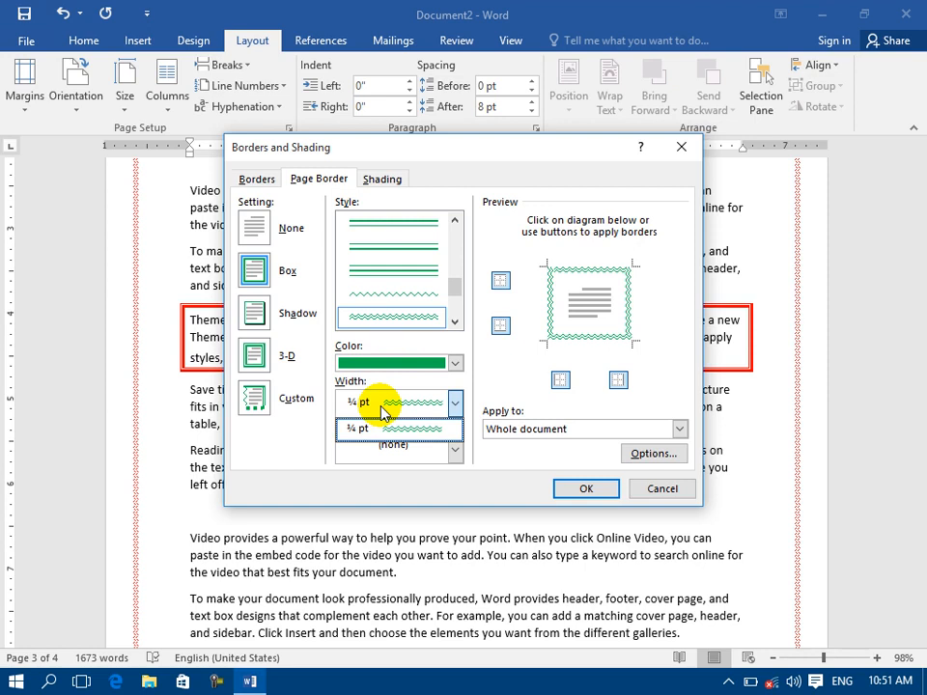
pyautogui.click(456, 403)
pyautogui.click(455, 402)
pyautogui.click(384, 432)
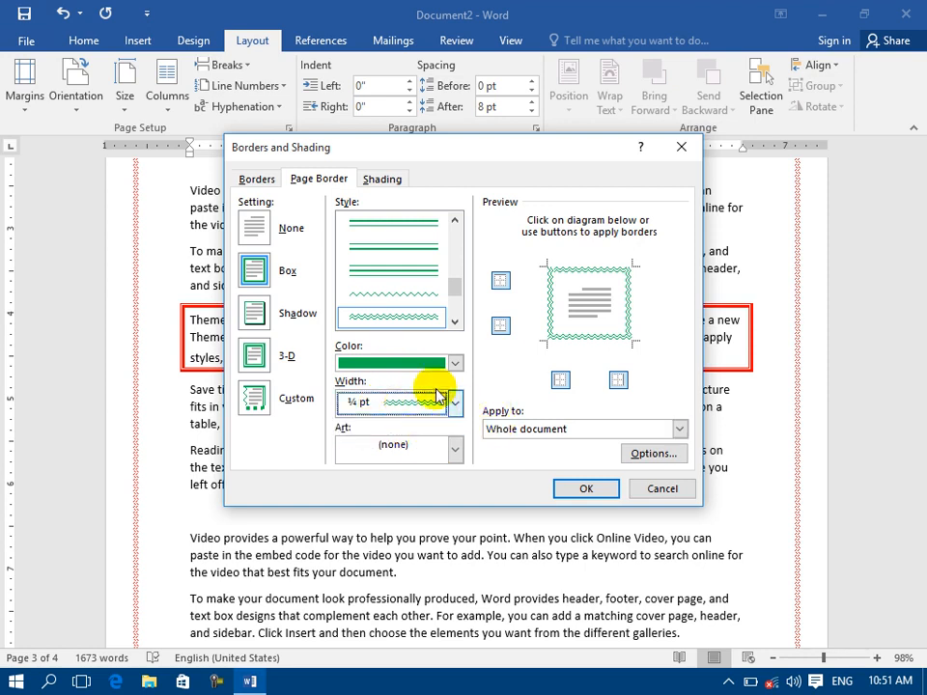
# Switch the page border to a blue-gray triple-line style with a 3 pt width.
pyautogui.click(427, 364)
pyautogui.click(387, 426)
pyautogui.click(402, 276)
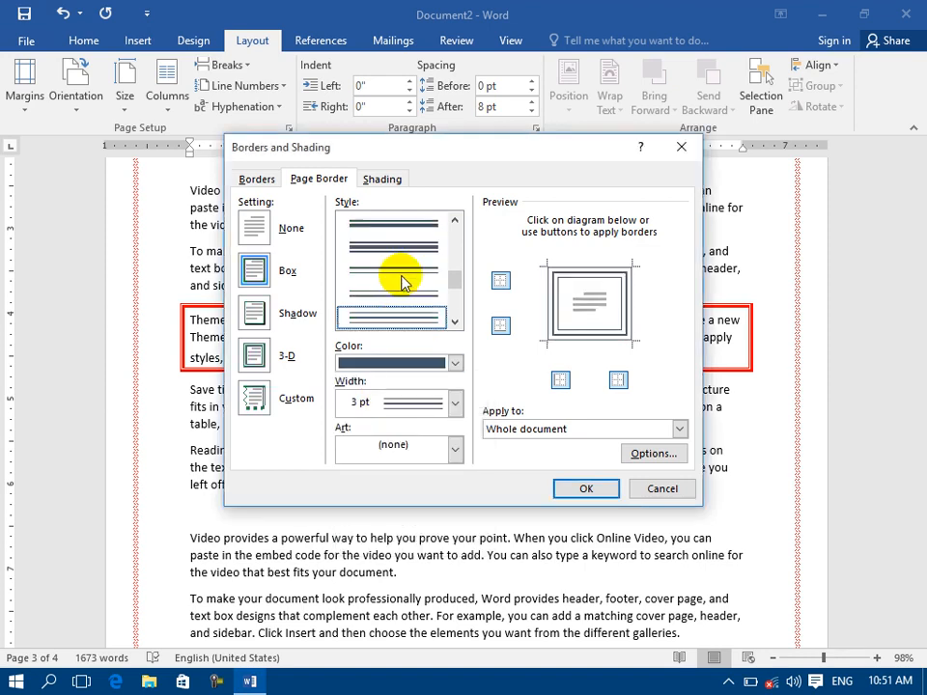
pyautogui.click(425, 406)
pyautogui.click(422, 426)
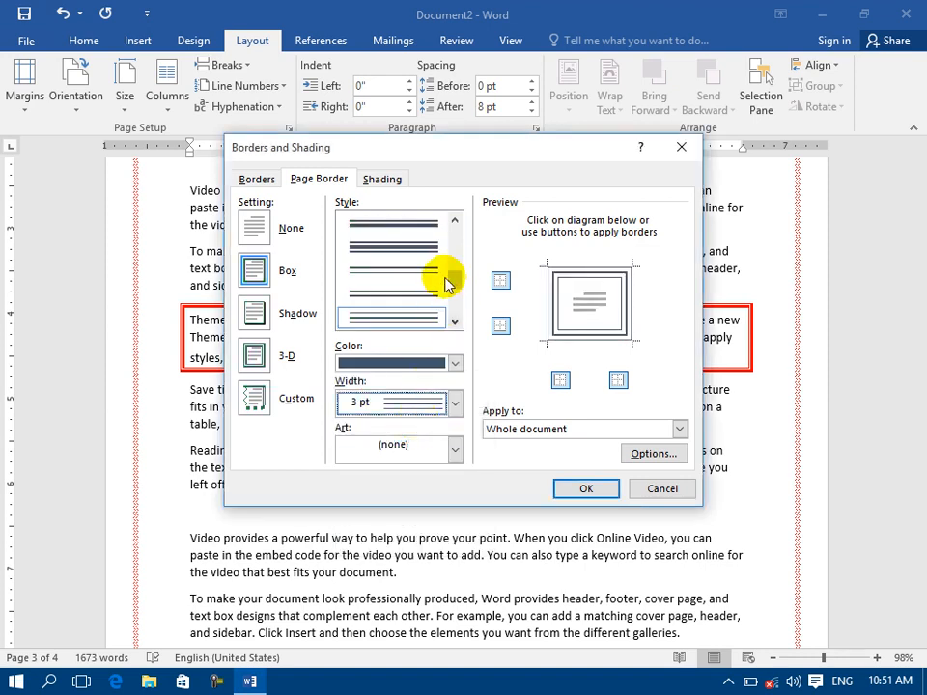
# Apply a dark blue, finely dashed ½ pt box border to the pages of the whole document.
pyautogui.scroll(5, 451, 244)
pyautogui.click(390, 268)
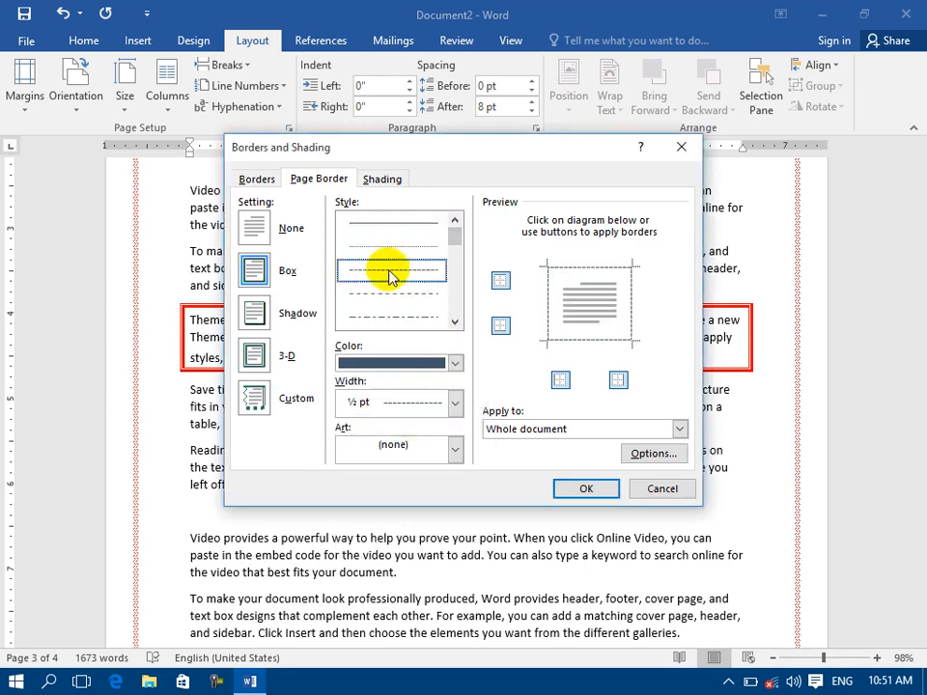
pyautogui.click(455, 404)
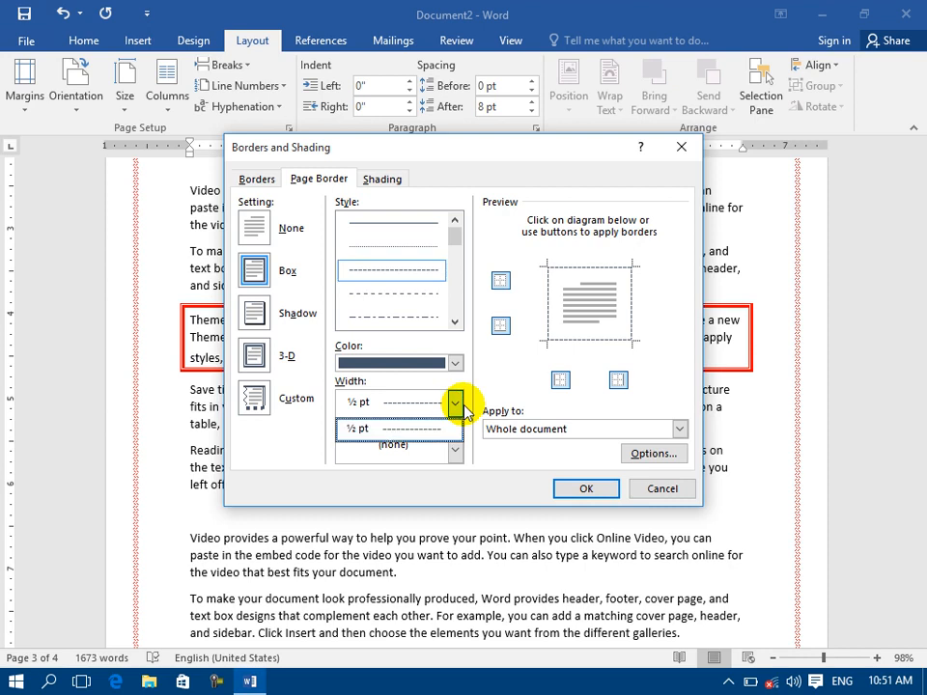
pyautogui.click(394, 431)
pyautogui.click(256, 180)
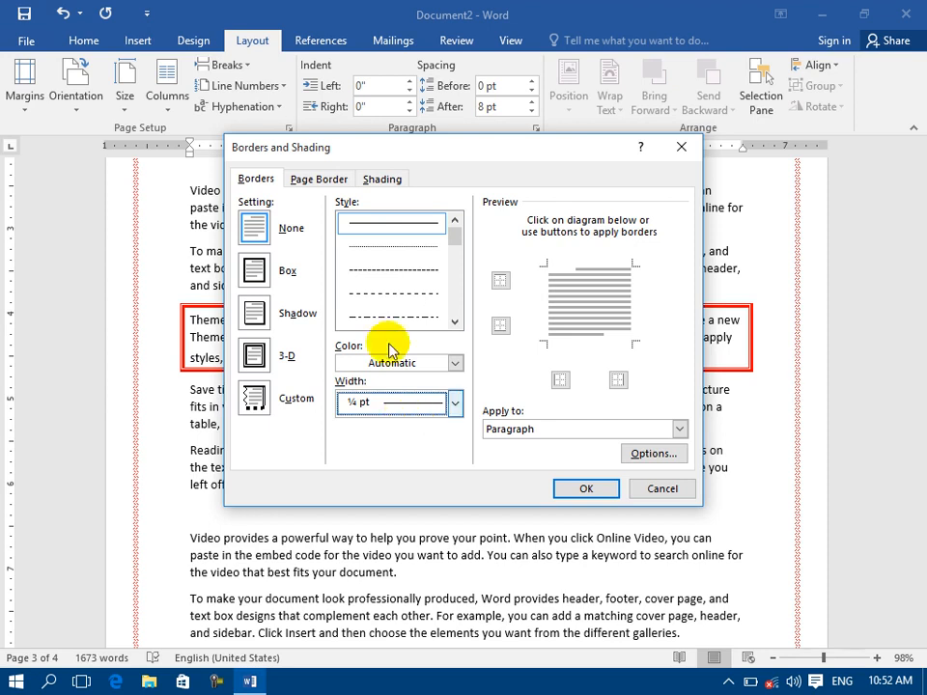
pyautogui.click(318, 180)
pyautogui.click(455, 363)
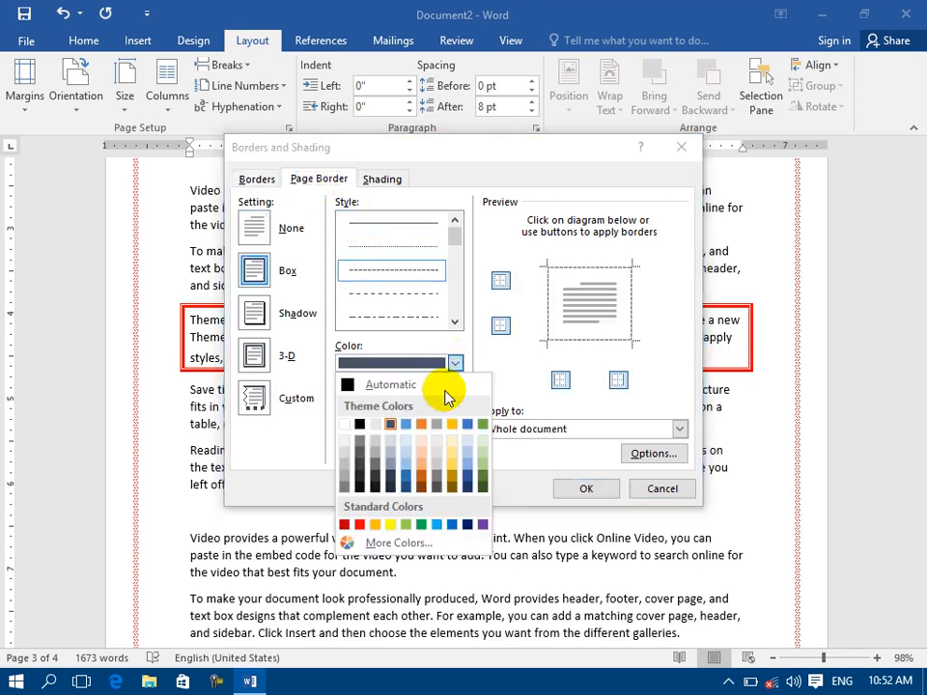
pyautogui.click(416, 493)
pyautogui.click(585, 488)
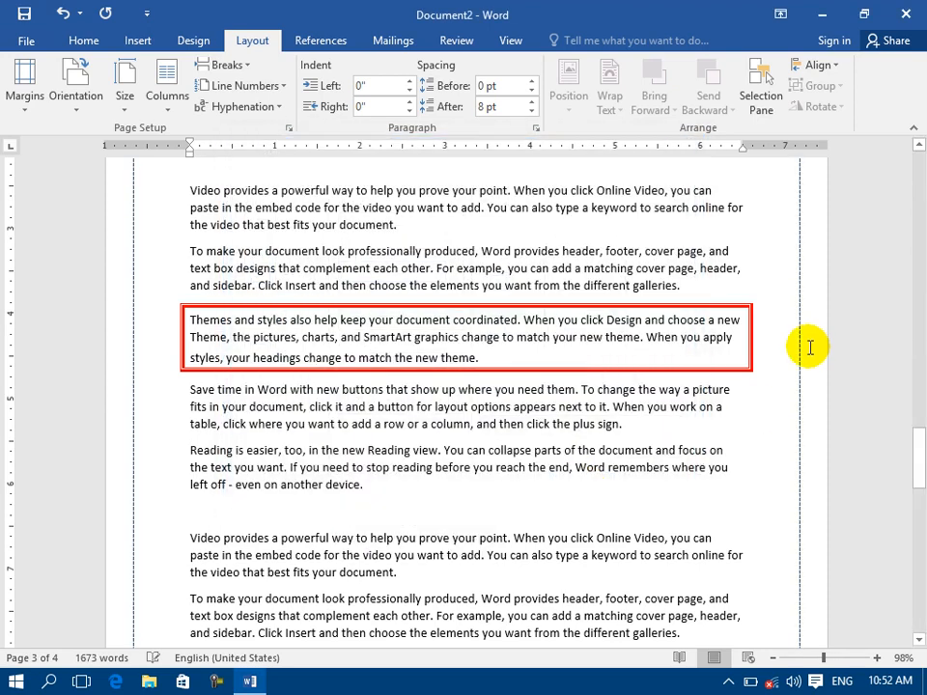
# Remove the dashed page border from the whole document by setting it to None.
pyautogui.doubleClick(8, 153)
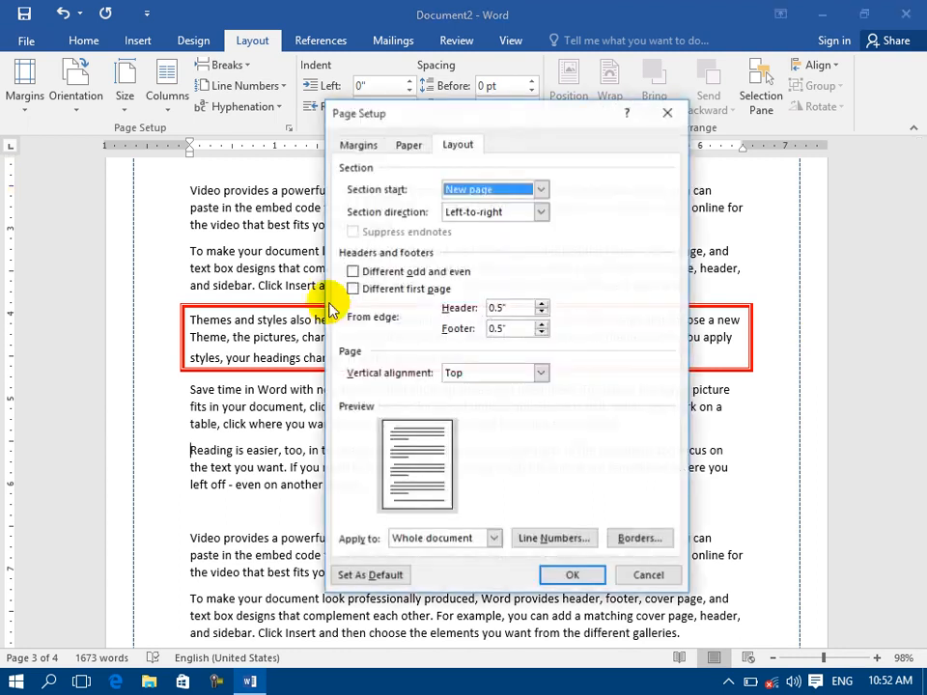
pyautogui.click(639, 538)
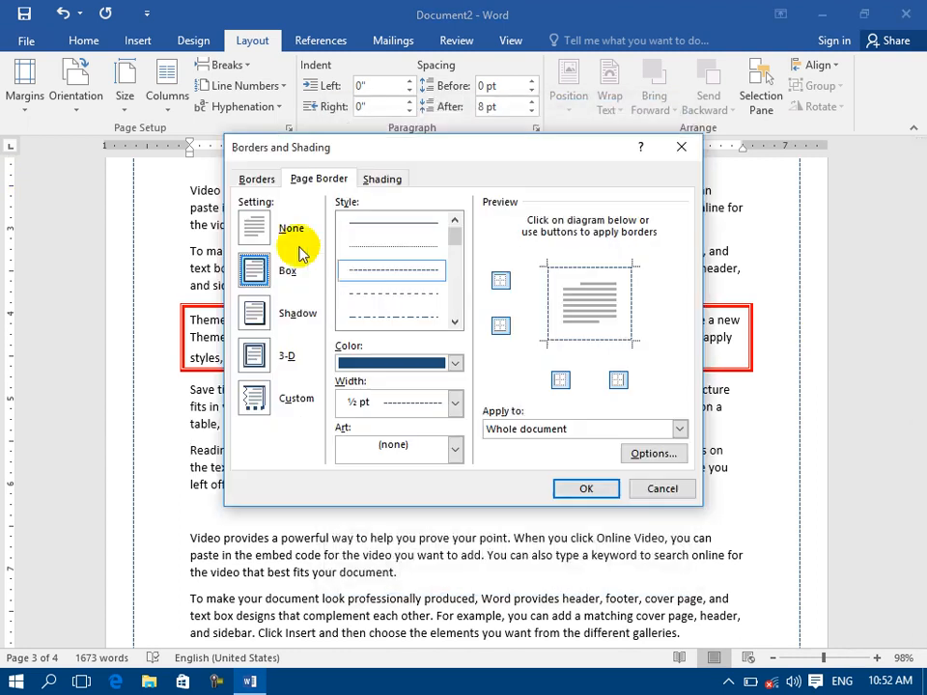
pyautogui.click(253, 231)
pyautogui.click(587, 488)
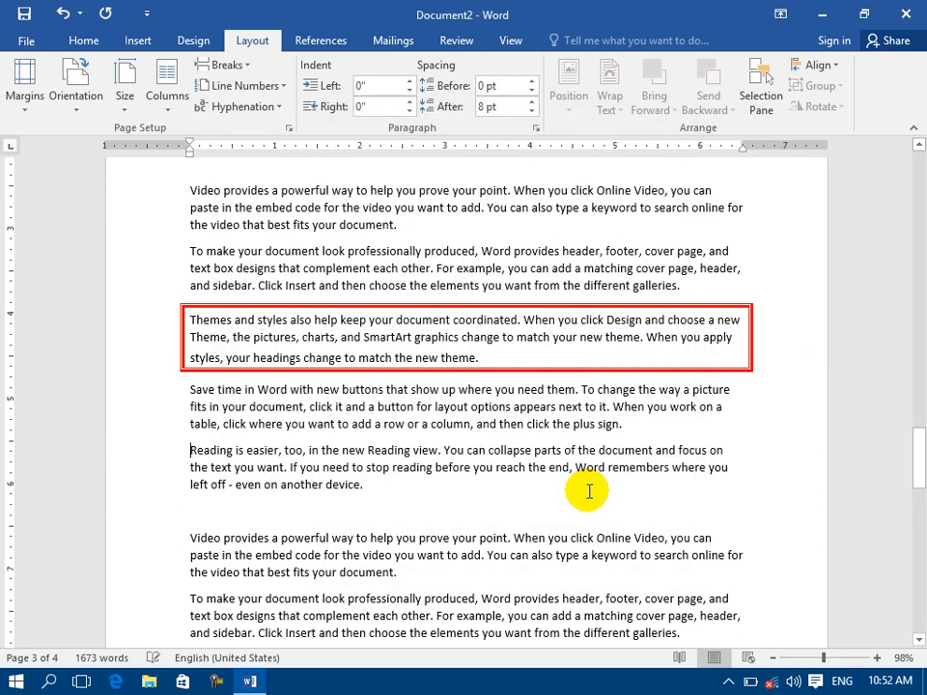
# Apply the red apples art page border to the whole document.
pyautogui.doubleClick(4, 258)
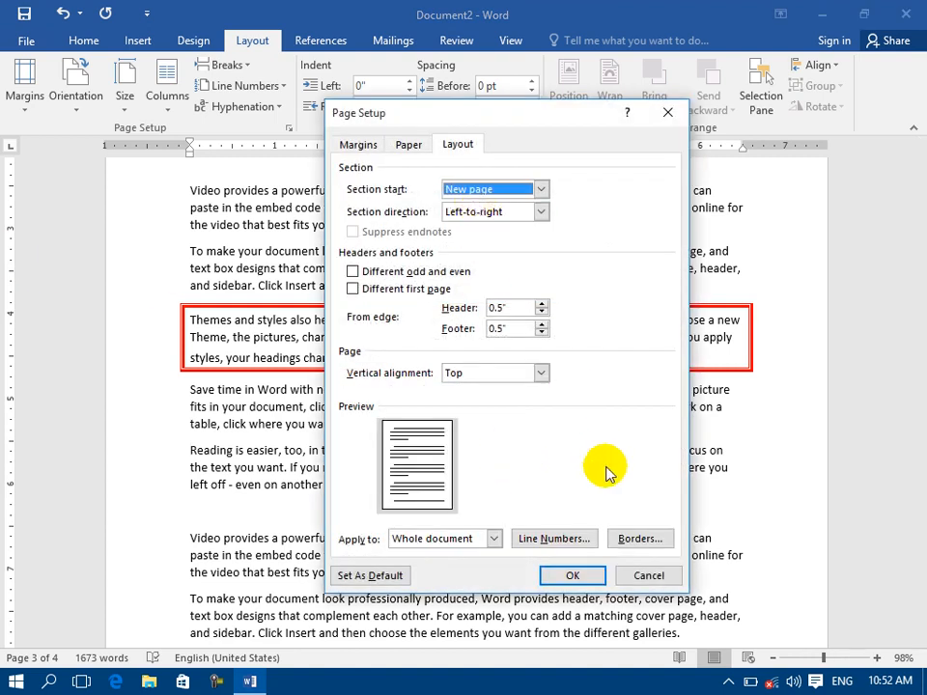
pyautogui.click(639, 538)
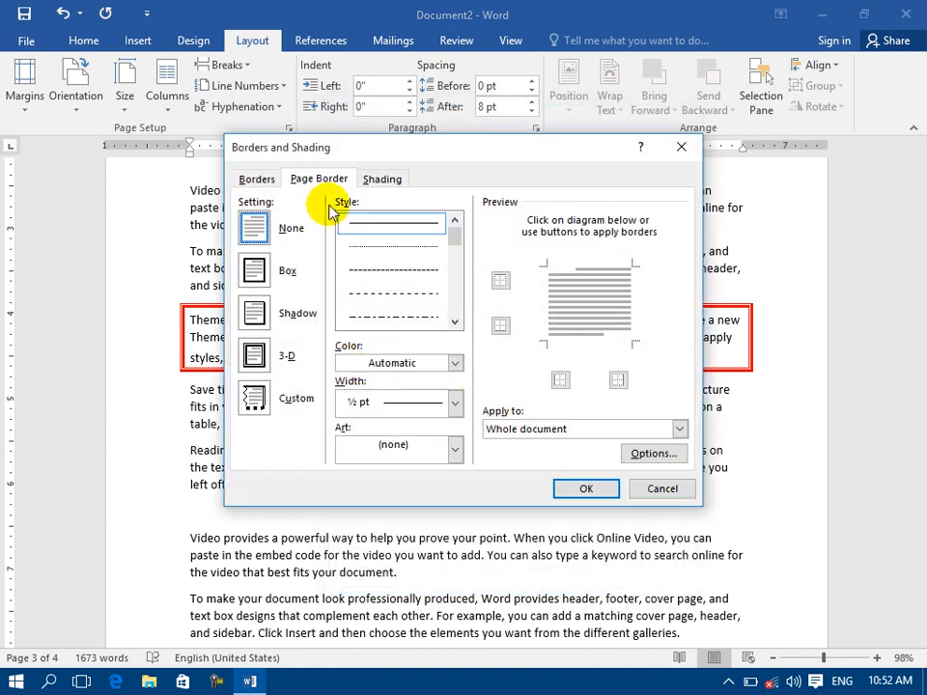
pyautogui.click(373, 449)
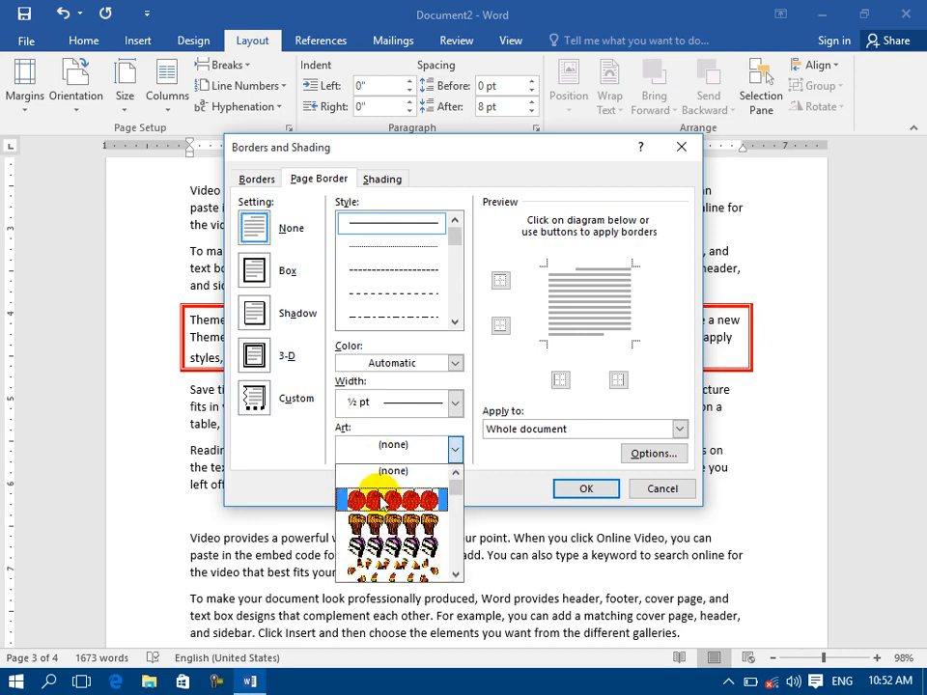
pyautogui.click(381, 500)
pyautogui.click(571, 490)
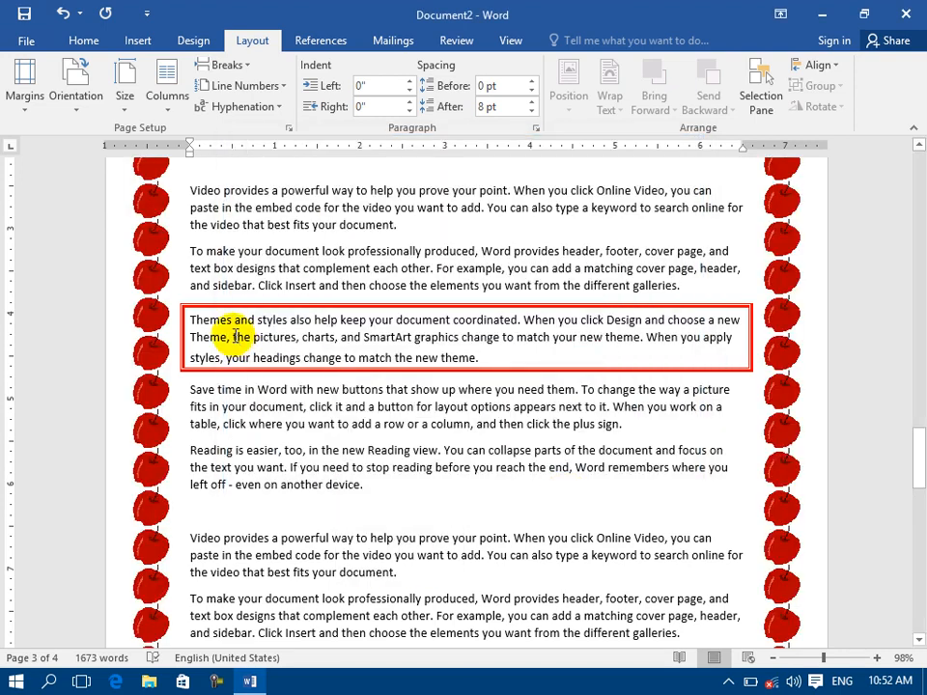
# Reduce the width of the red apples art page border to 13 pt for the whole document.
pyautogui.doubleClick(10, 267)
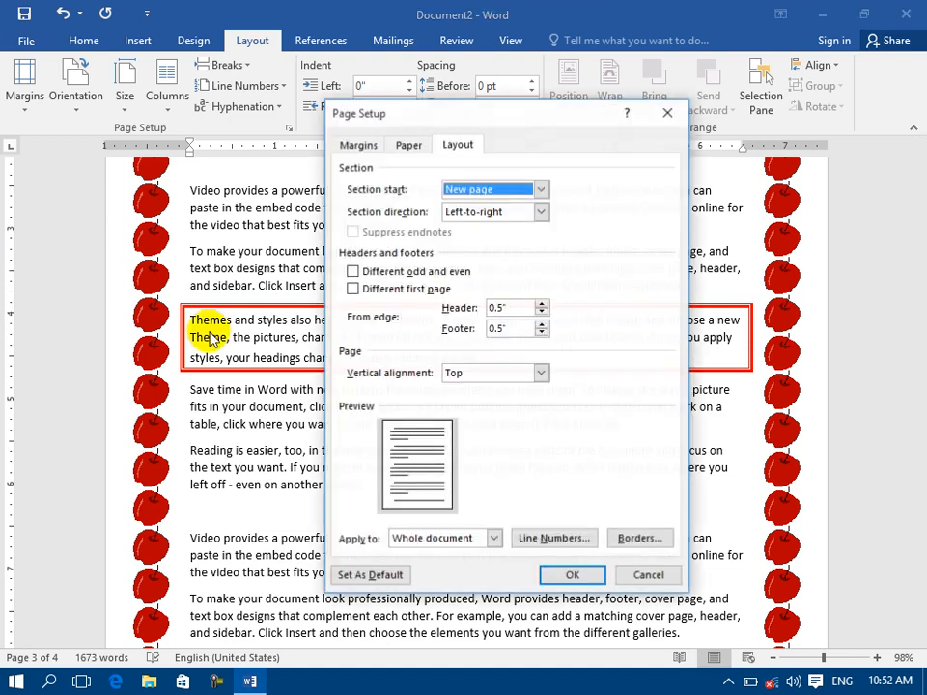
pyautogui.click(621, 539)
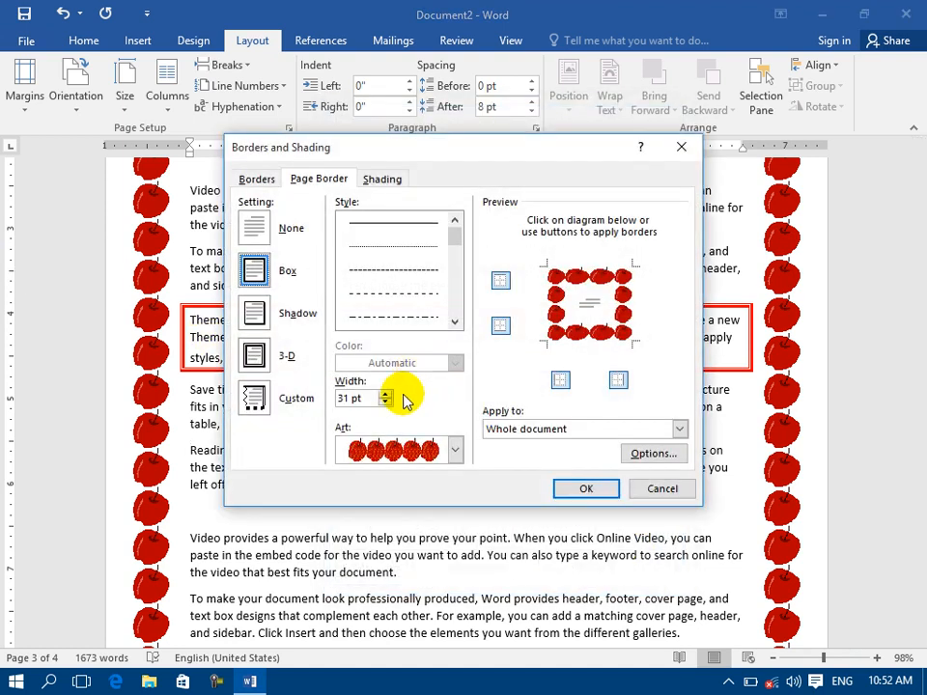
pyautogui.click(407, 450)
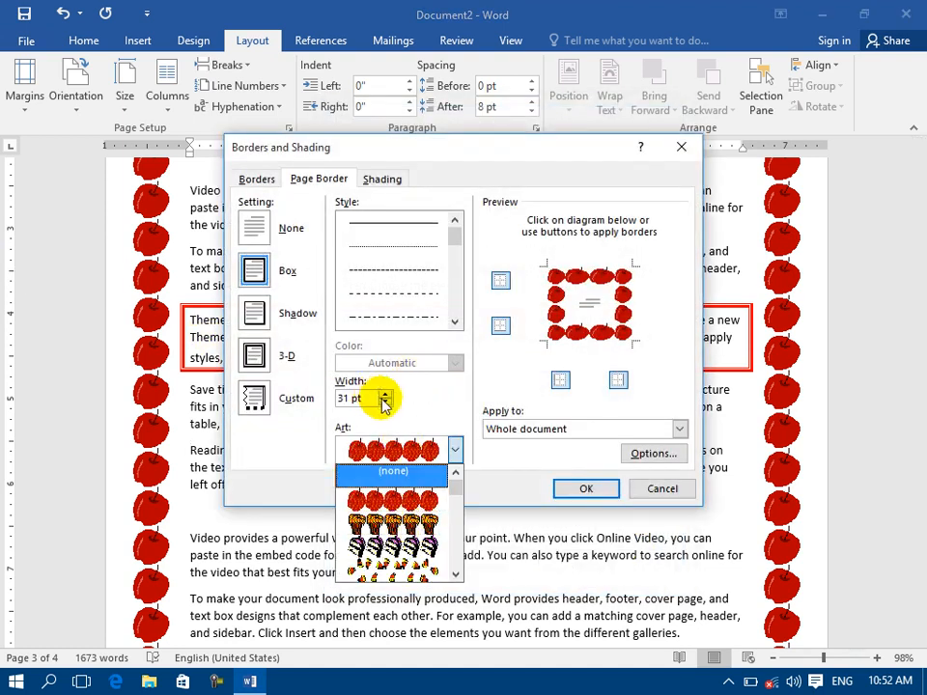
pyautogui.click(383, 401)
pyautogui.click(384, 403)
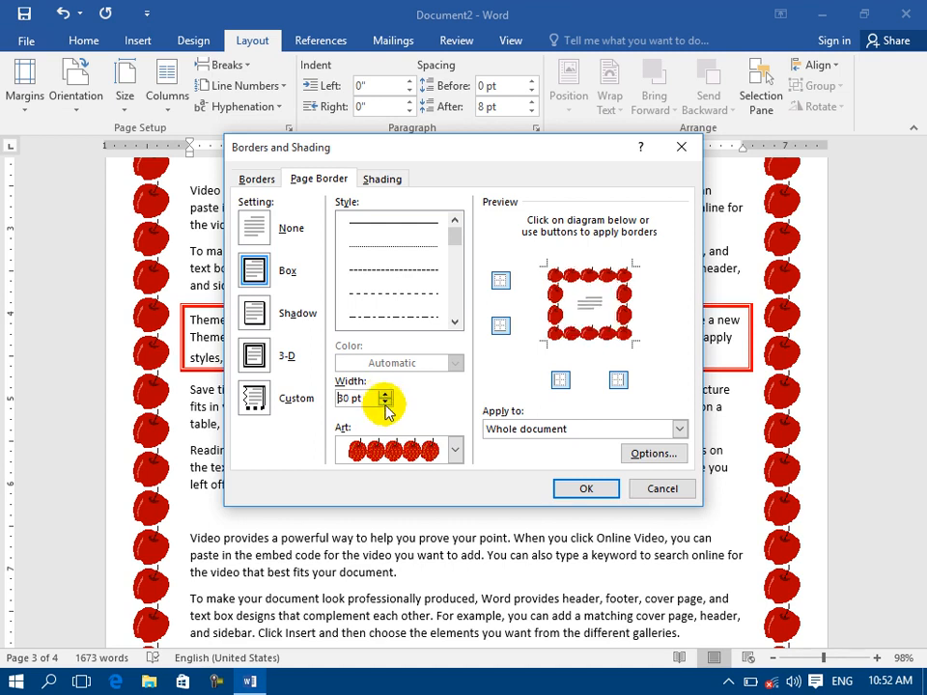
pyautogui.click(385, 404)
pyautogui.click(385, 403)
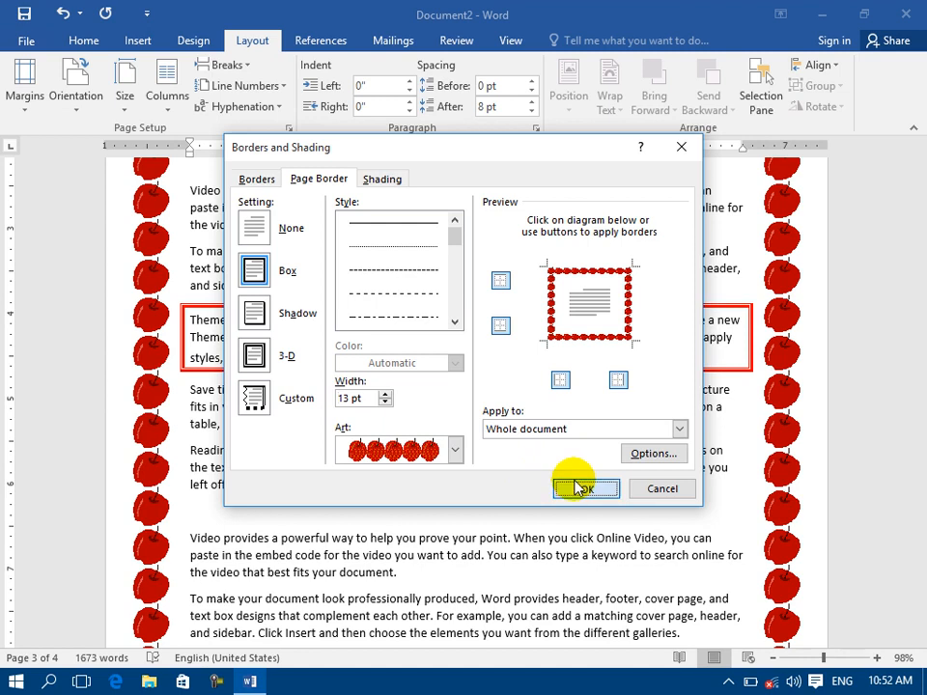
pyautogui.click(578, 489)
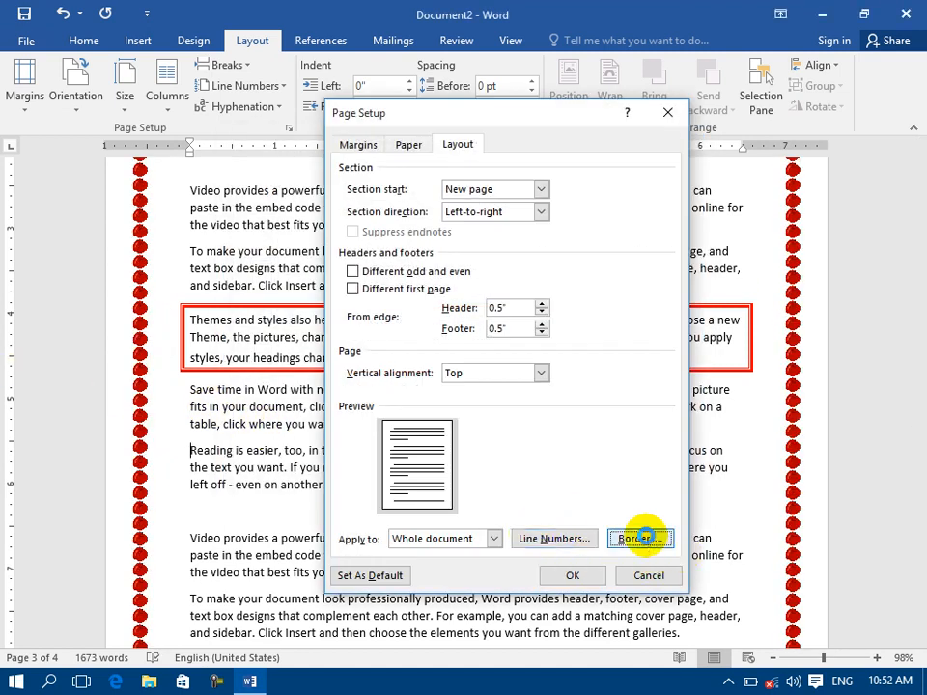
# Replace the apples page border with the shaded gold stars art border across the whole document.
pyautogui.click(641, 538)
pyautogui.click(454, 451)
pyautogui.scroll(-6, 440, 540)
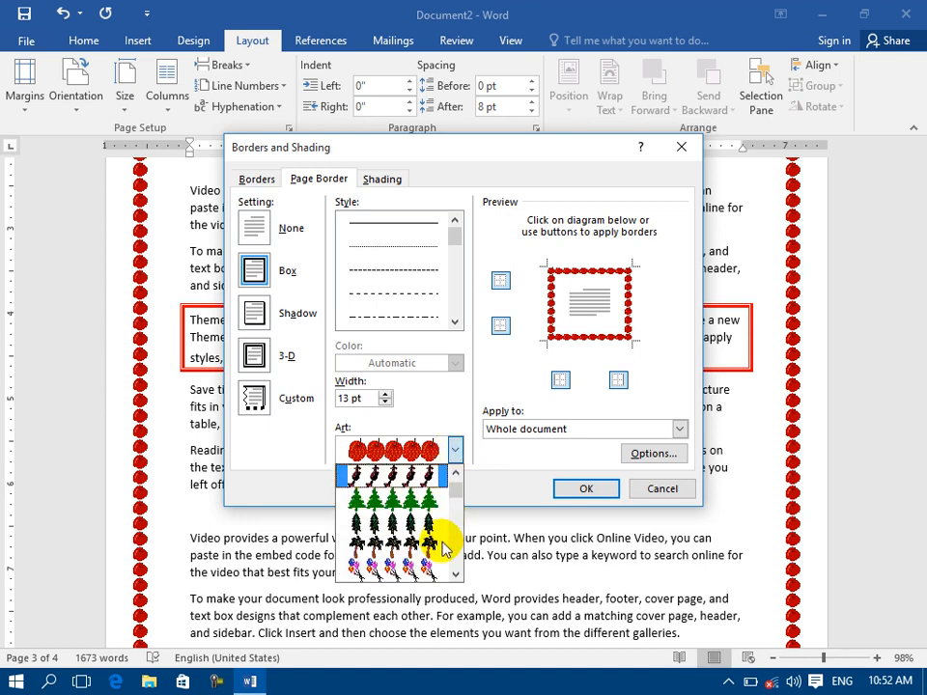
pyautogui.scroll(-2, 425, 535)
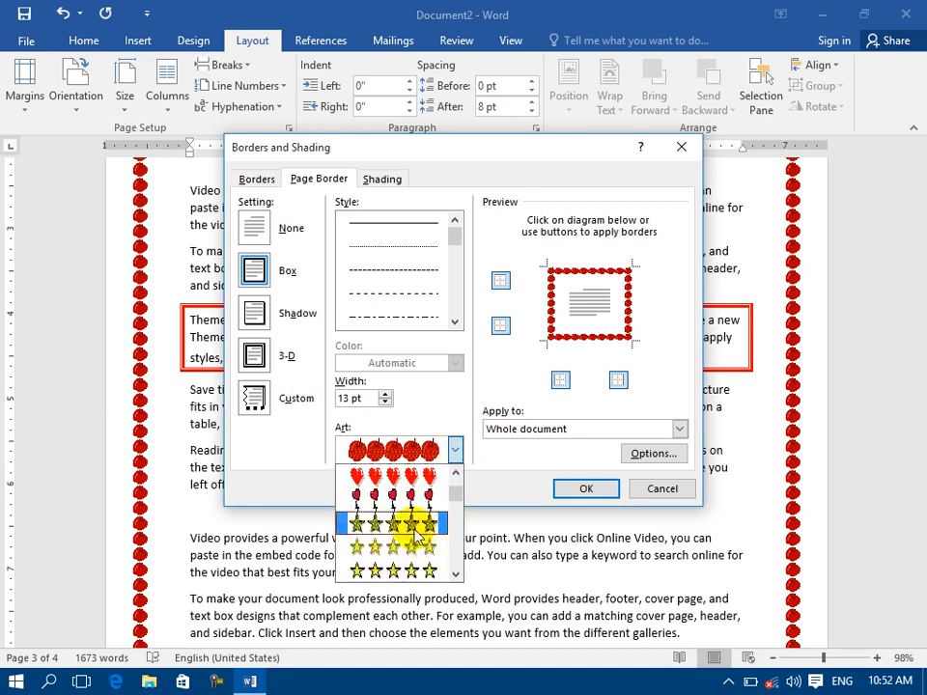
pyautogui.click(425, 534)
pyautogui.click(599, 489)
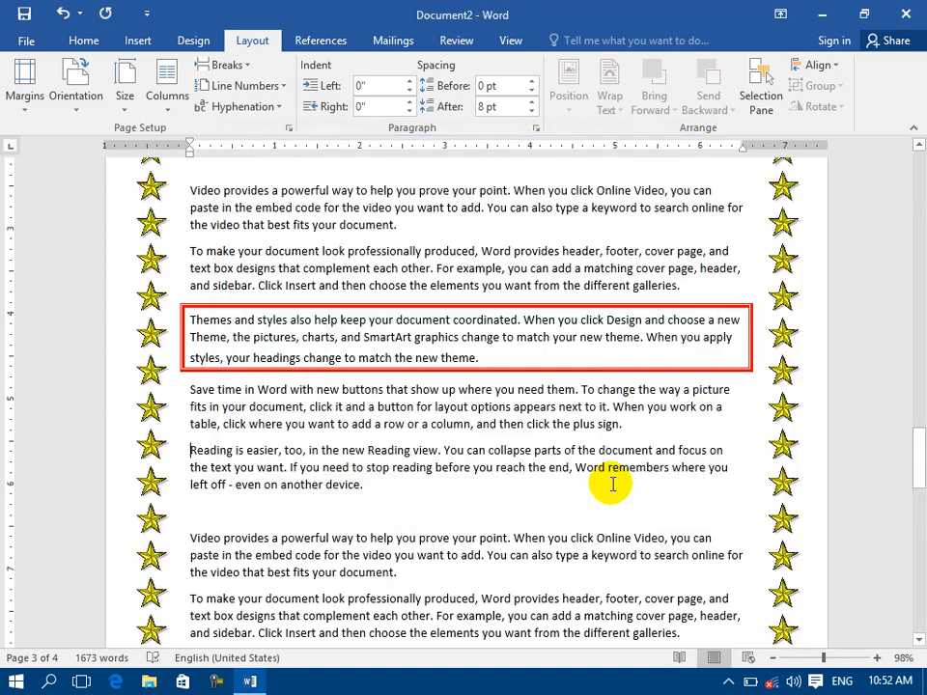
# Examine the paragraph shading settings and the page border's margin, measurement and display options.
pyautogui.doubleClick(8, 318)
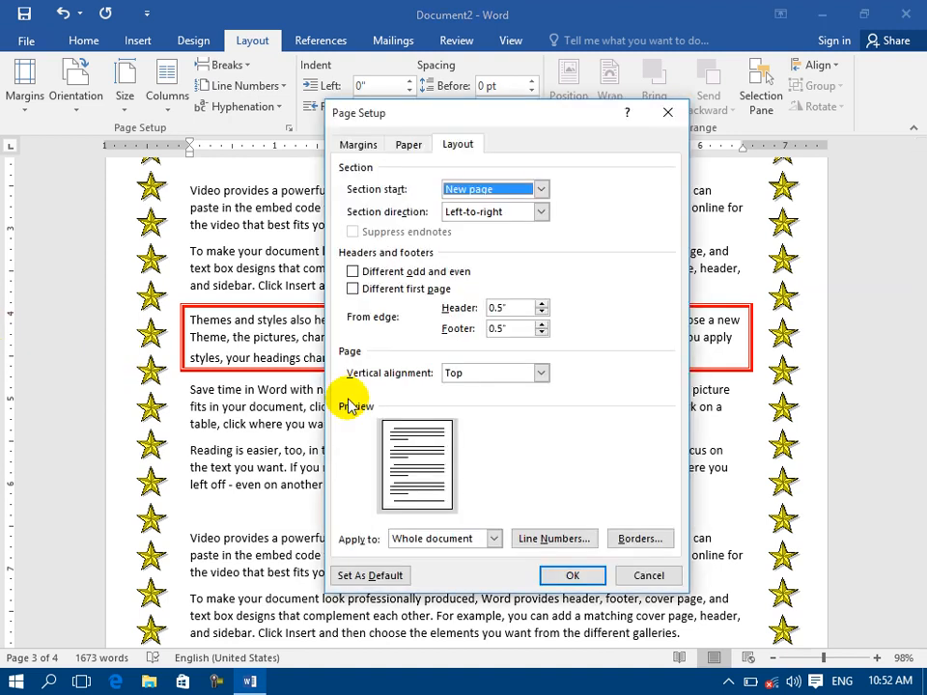
pyautogui.click(640, 538)
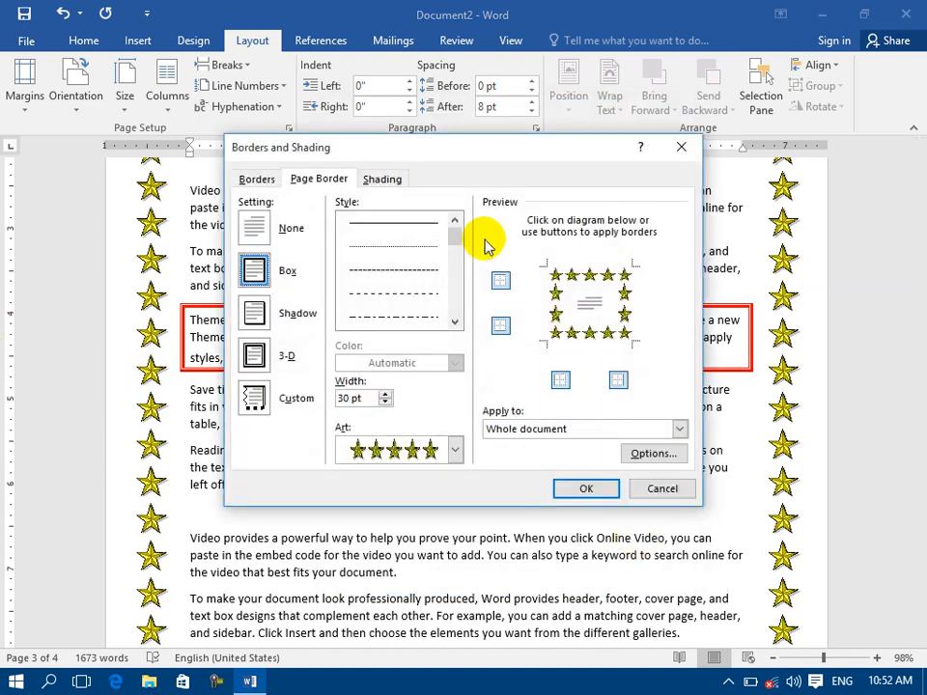
pyautogui.click(385, 178)
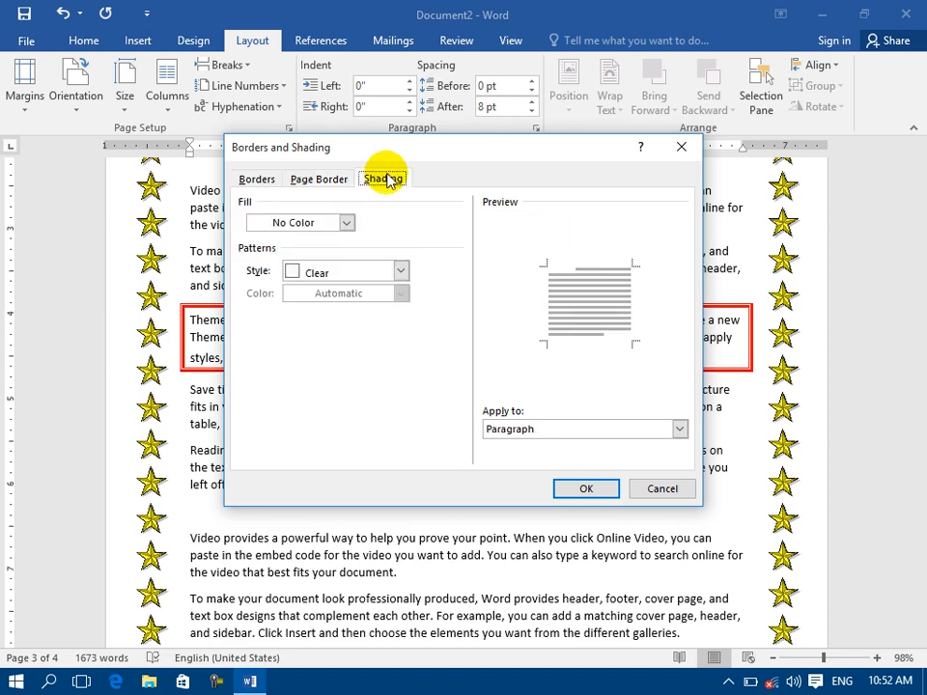
pyautogui.click(344, 186)
pyautogui.click(671, 464)
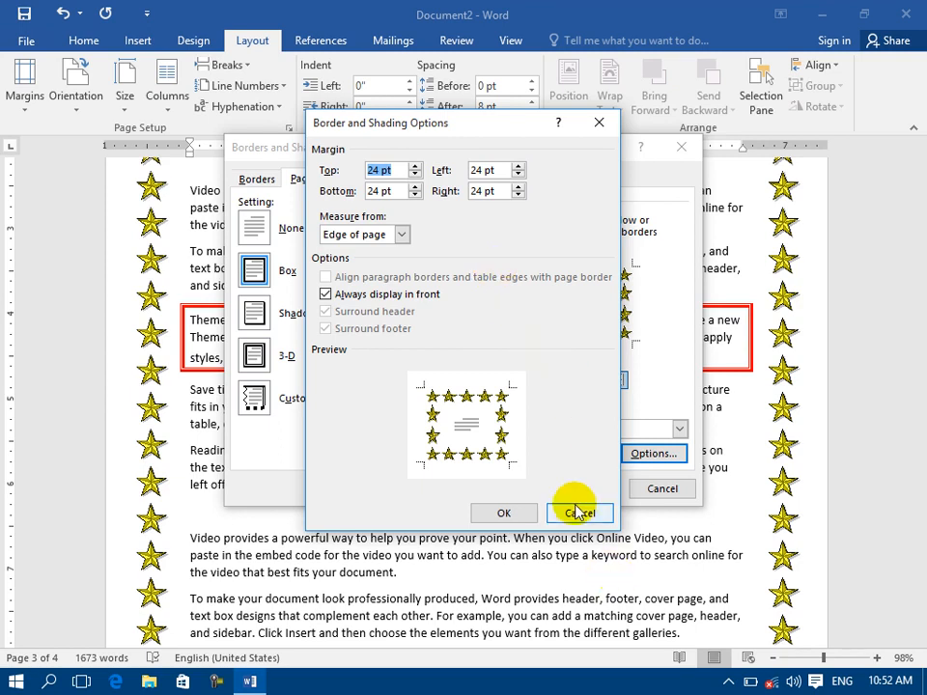
pyautogui.click(531, 509)
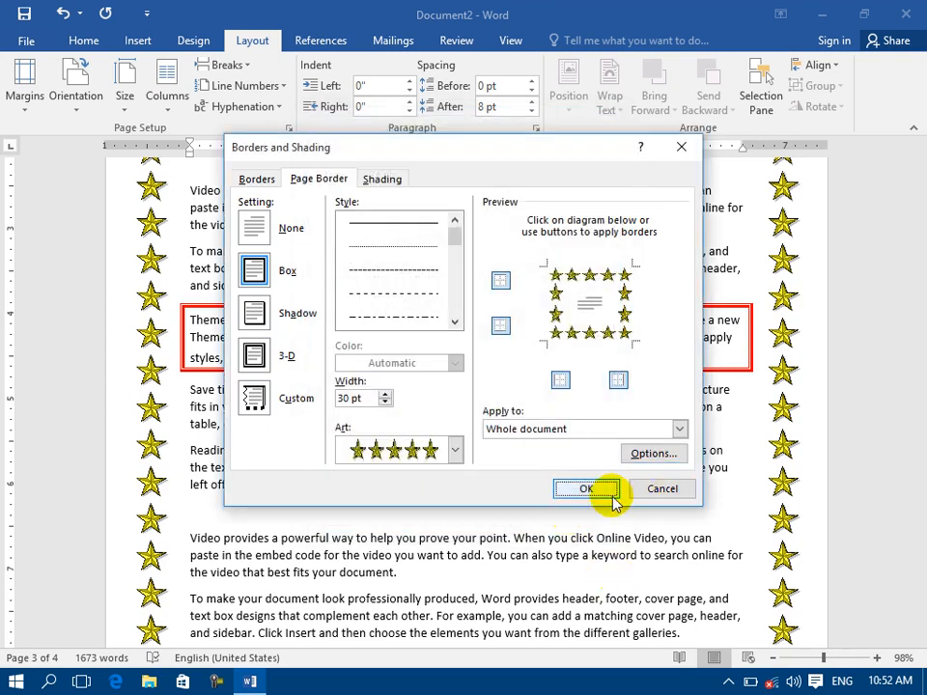
pyautogui.click(571, 490)
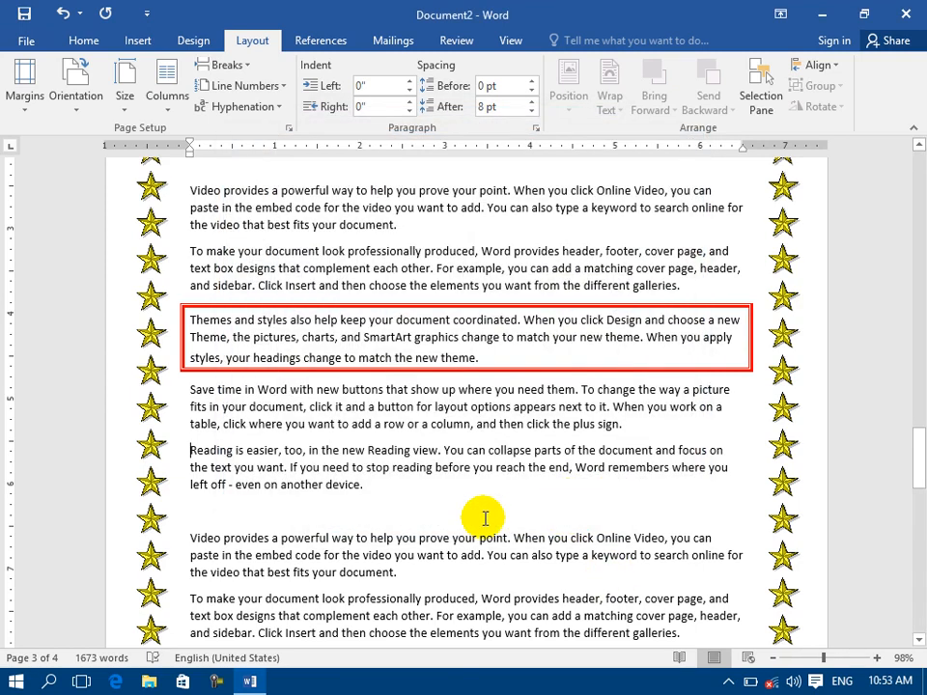